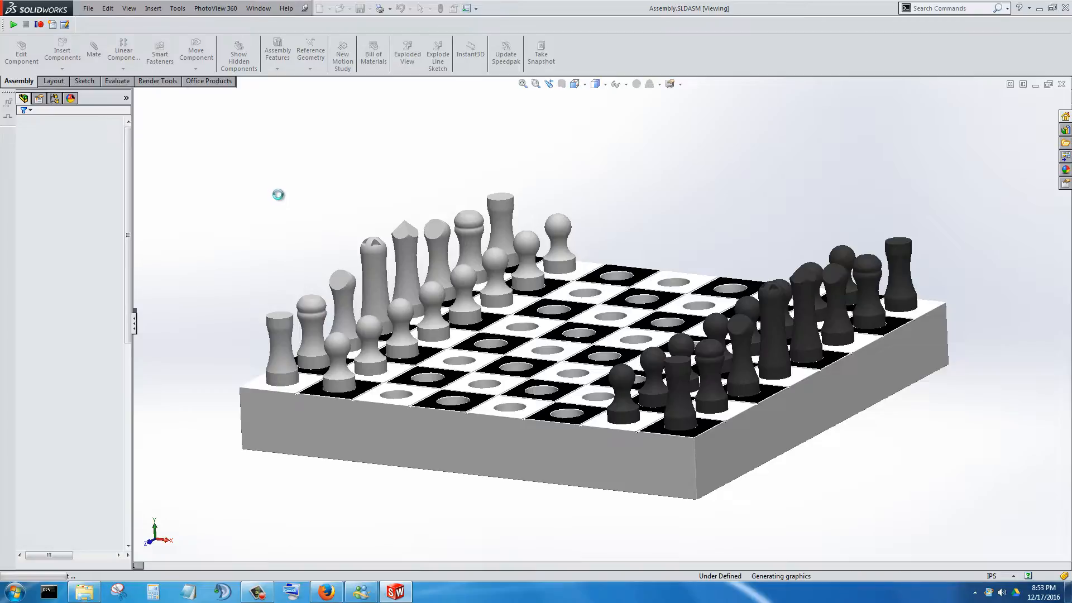
- Open the light-coloured corner rook, Rook Rev B<1>, for editing in the context of the chess assembly
middle_click_drag(280, 193, 423, 222)
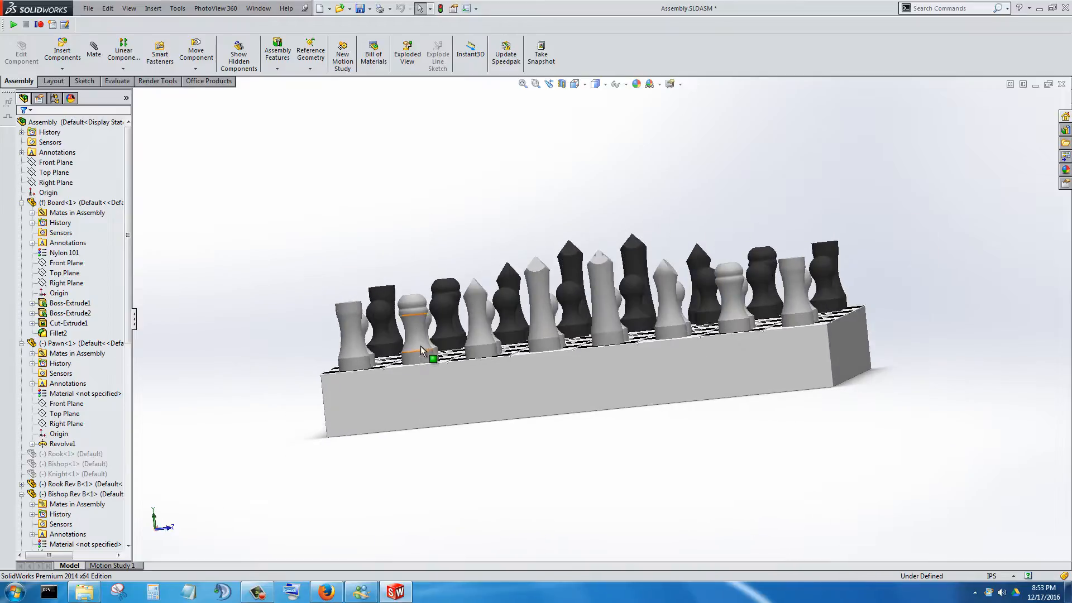
scroll(421, 348, "down", 4)
left_click(357, 252)
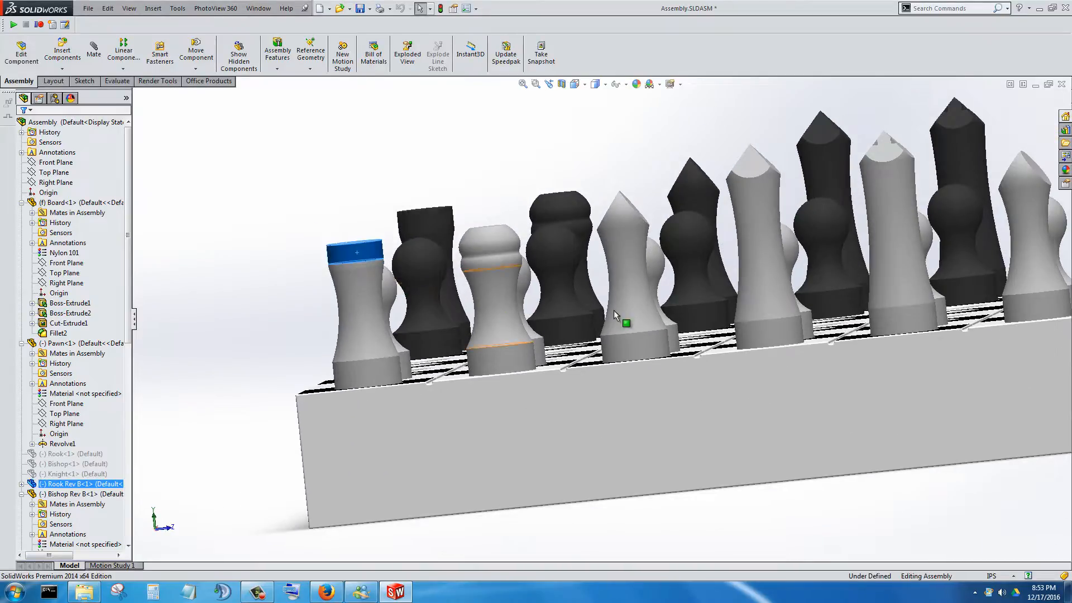
scroll(654, 303, "down", 1)
middle_click_drag(486, 302, 348, 292)
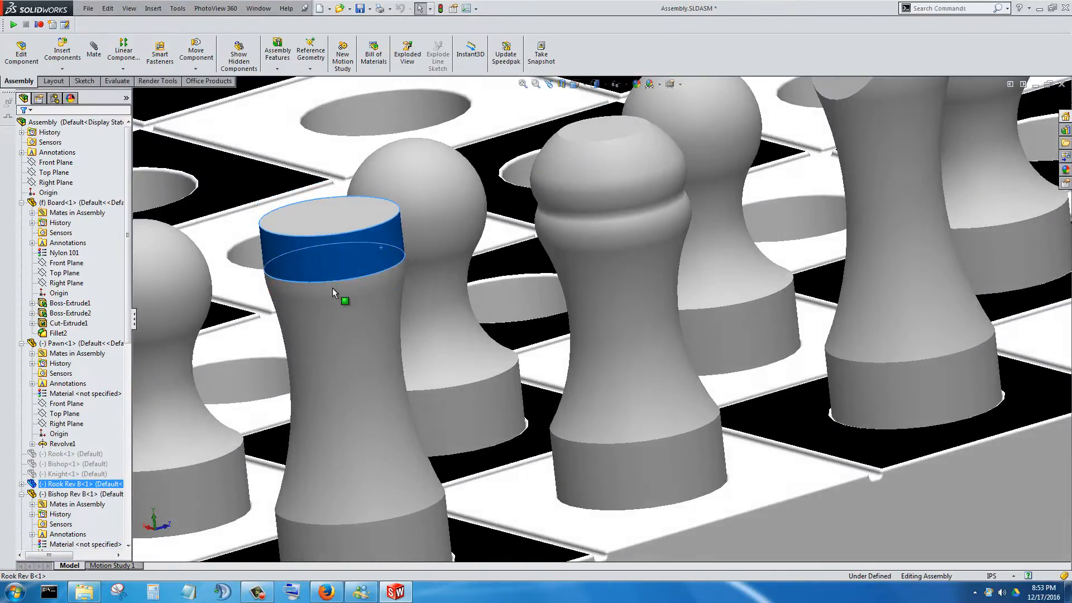
scroll(332, 294, "down", 2)
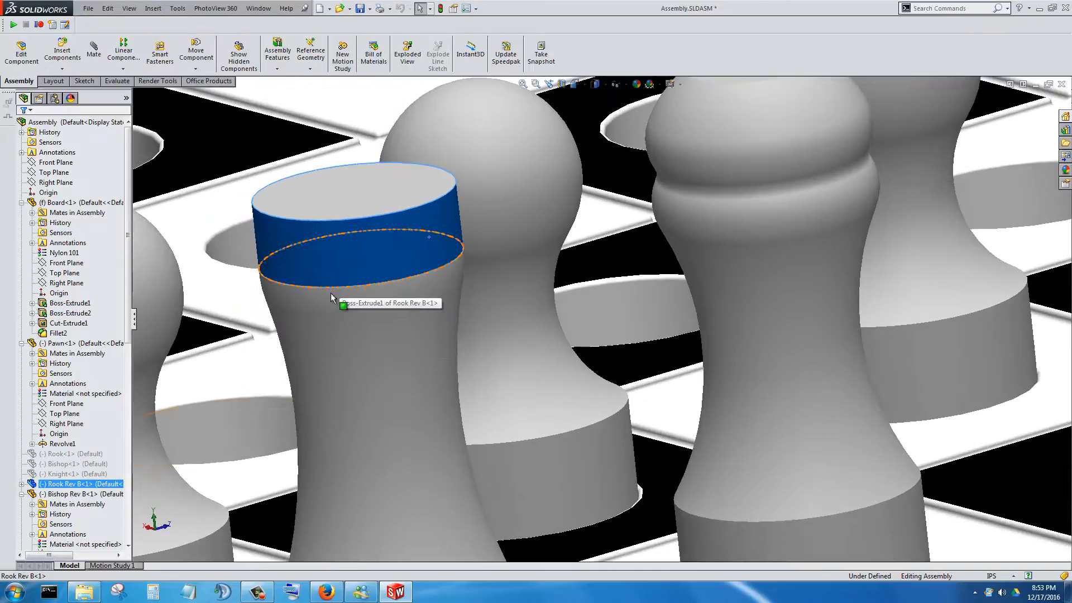
left_click(363, 407)
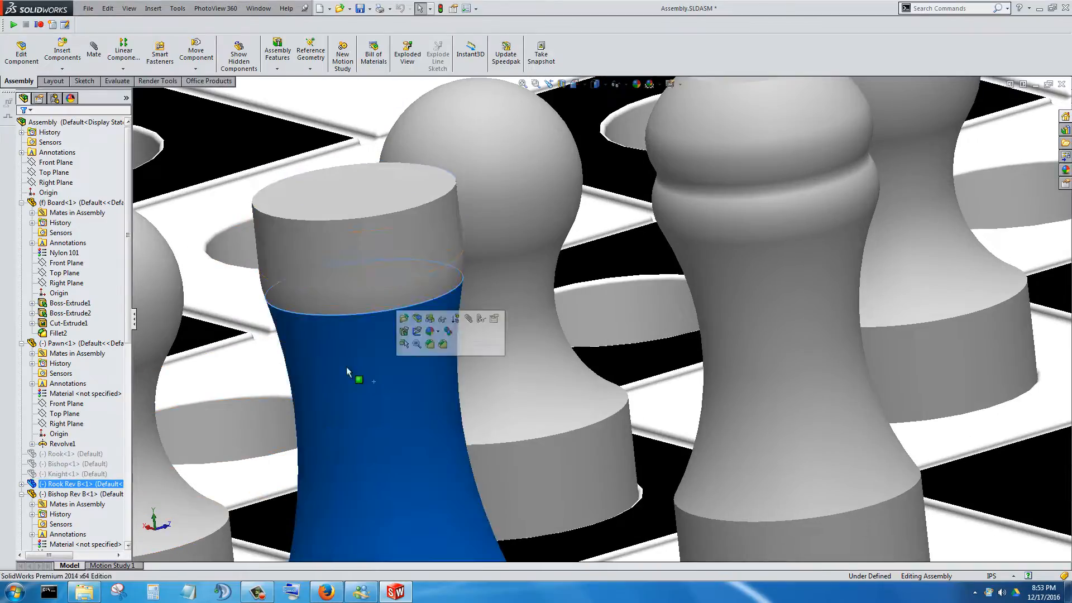
left_click(21, 52)
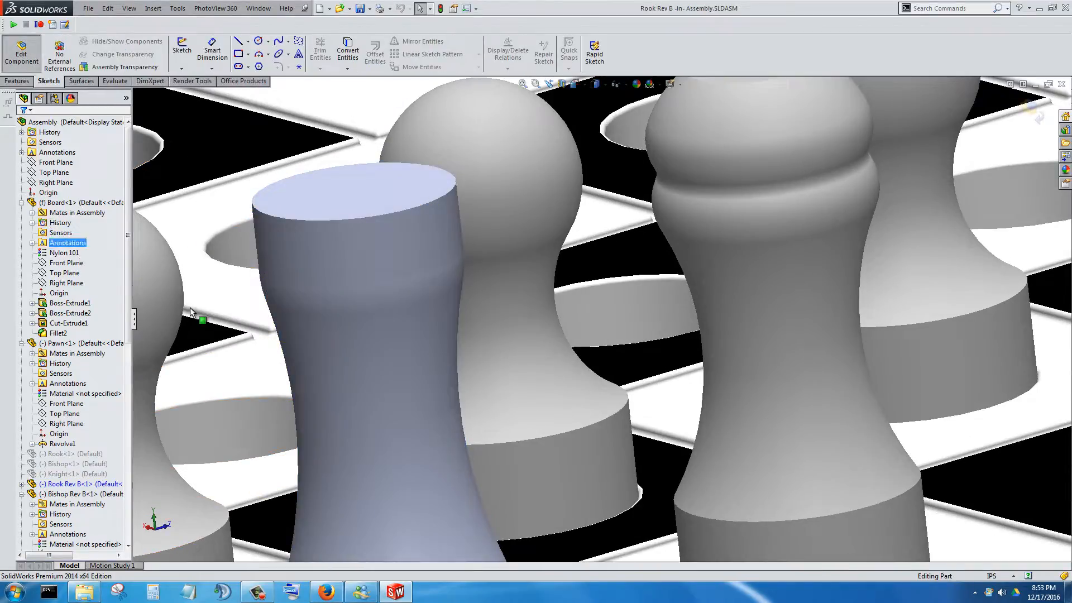
- Expand the Rook Rev B<1> component in the feature tree to list its features
scroll(437, 340, "up", 5)
middle_click_drag(541, 378, 557, 444)
scroll(559, 396, "up", 3)
scroll(564, 335, "up", 1)
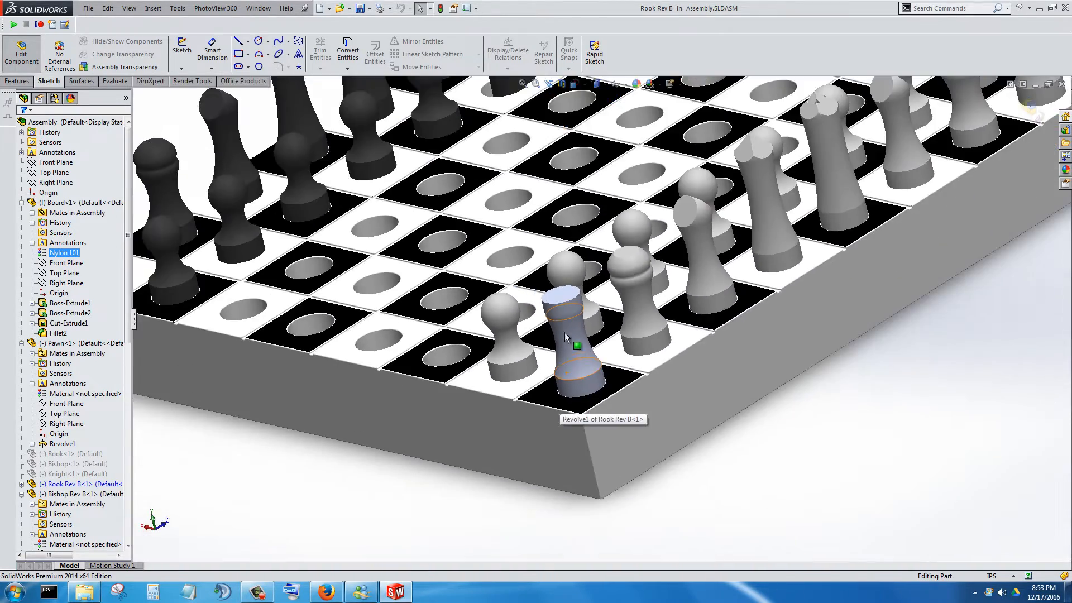
scroll(565, 332, "down", 6)
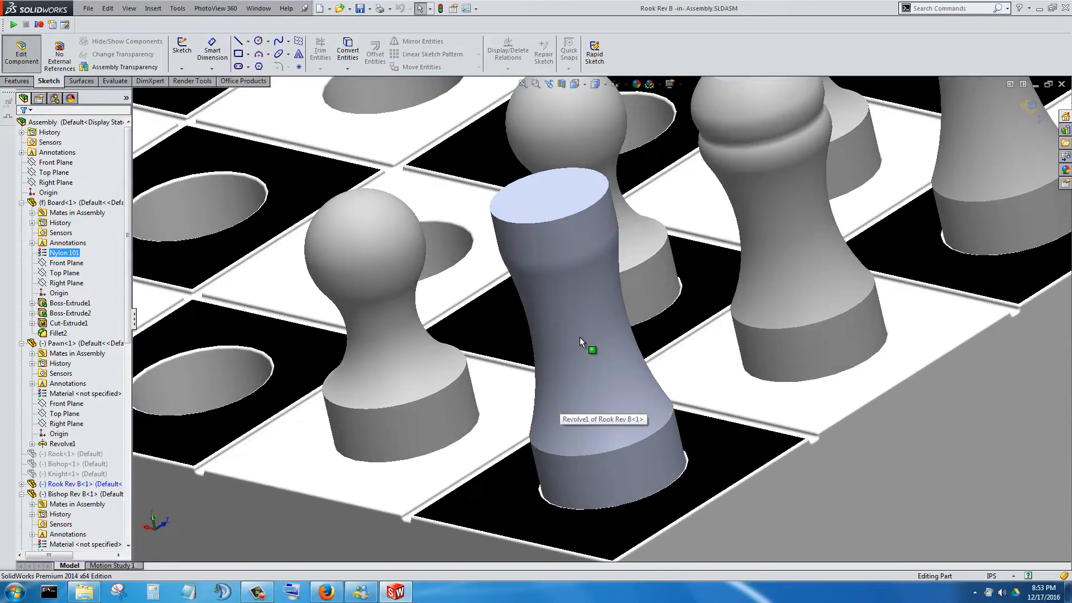
middle_click_drag(580, 337, 558, 351)
left_click(63, 484)
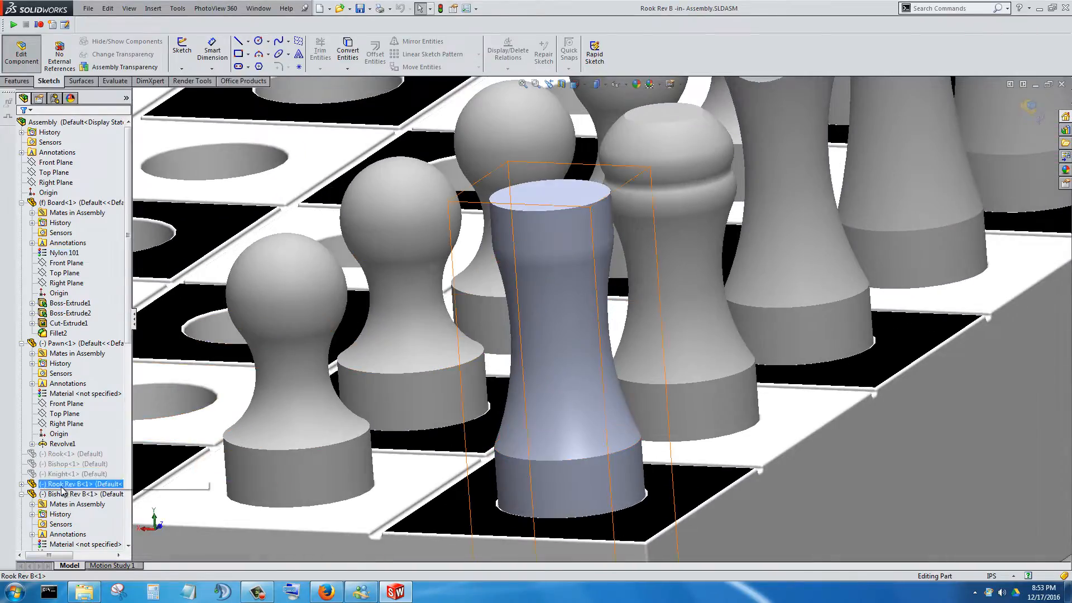
left_click(22, 484)
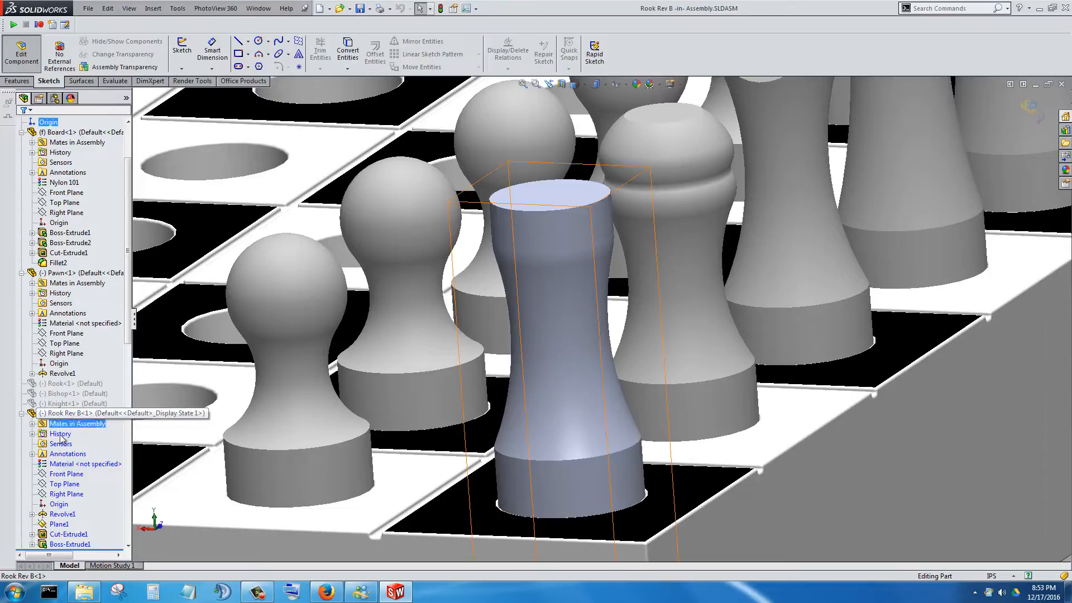
left_click(58, 484)
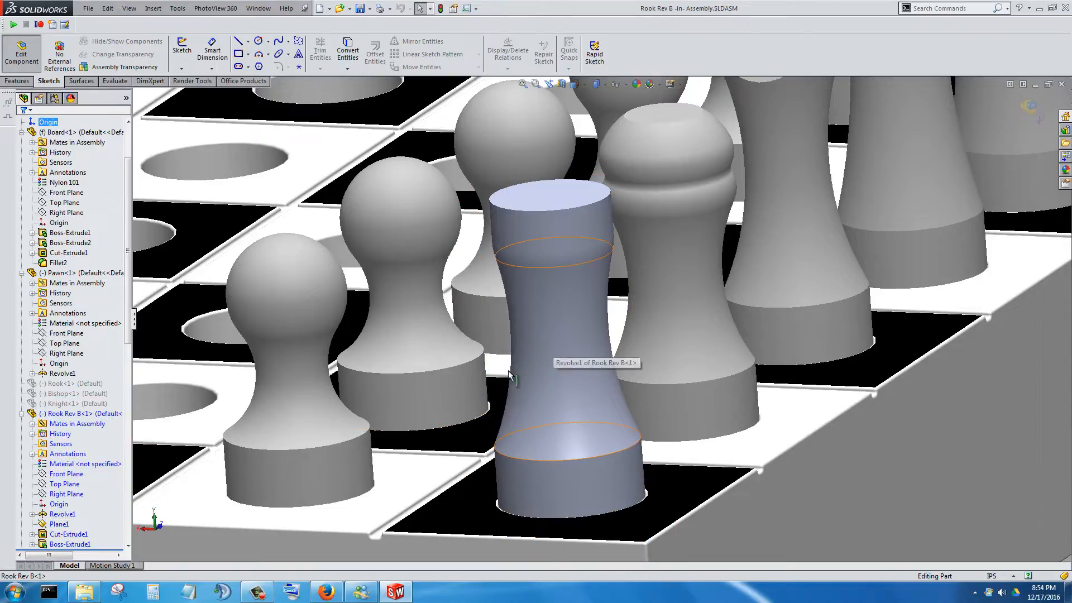
- Compare the light rook being edited with the matching dark rook on the other side of the board
scroll(610, 314, "up", 2)
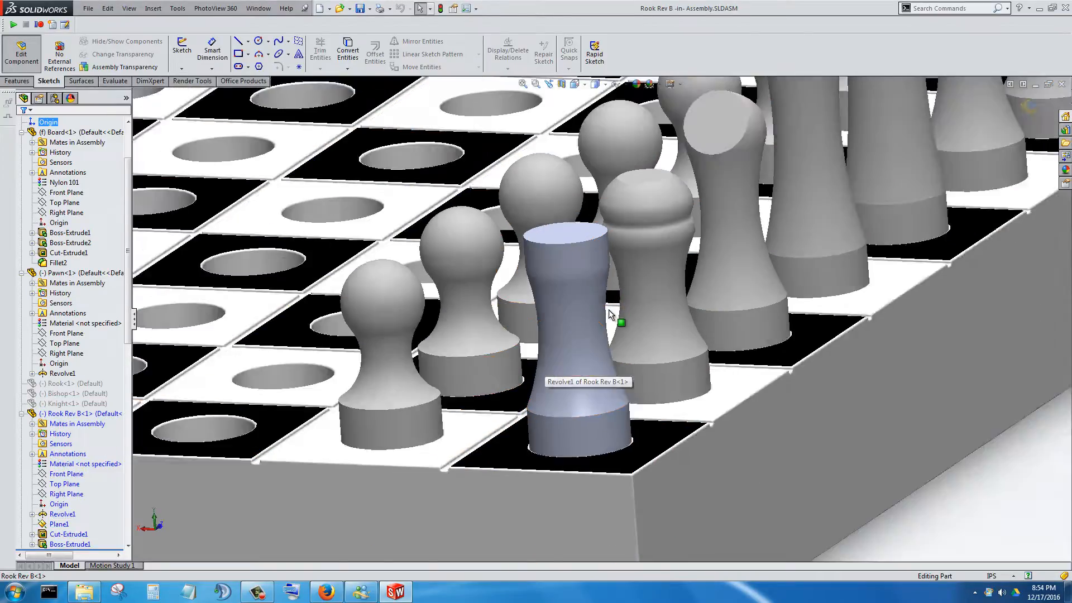
scroll(611, 314, "up", 5)
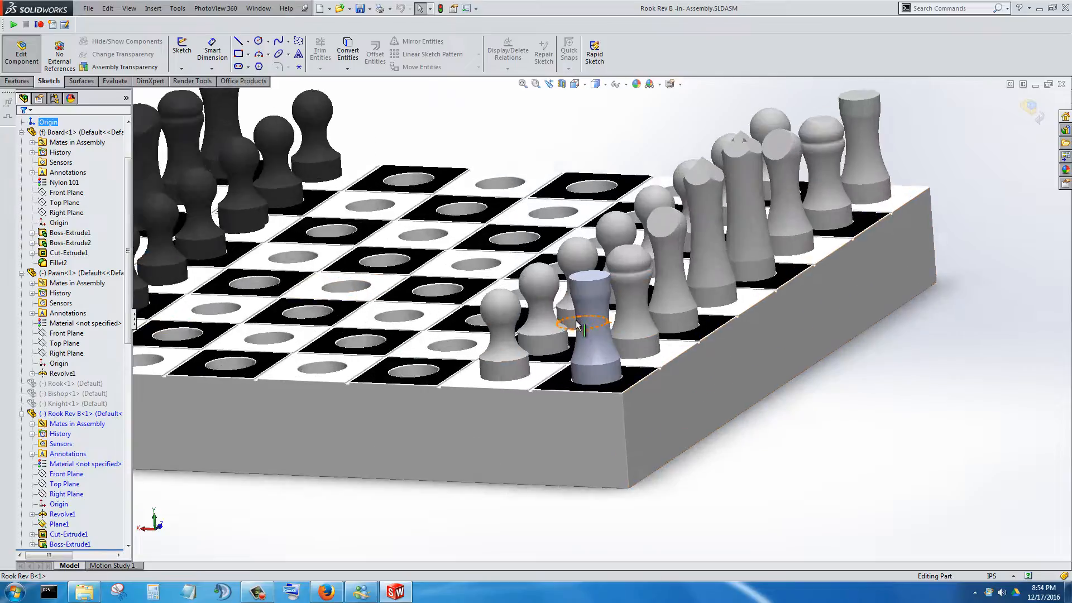
scroll(606, 315, "down", 2)
scroll(606, 314, "up", 2)
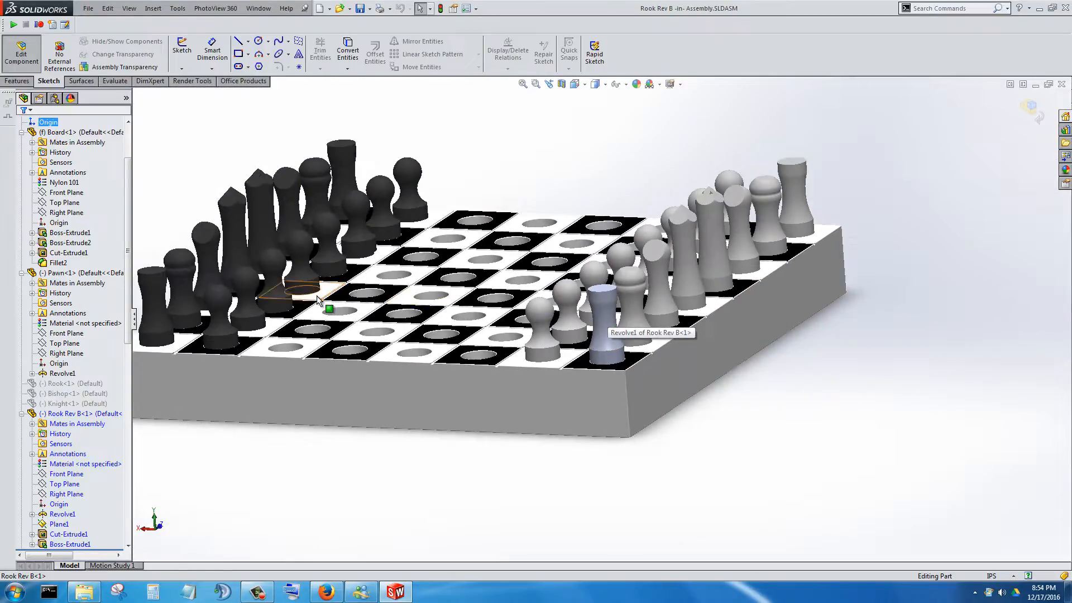
scroll(295, 299, "down", 4)
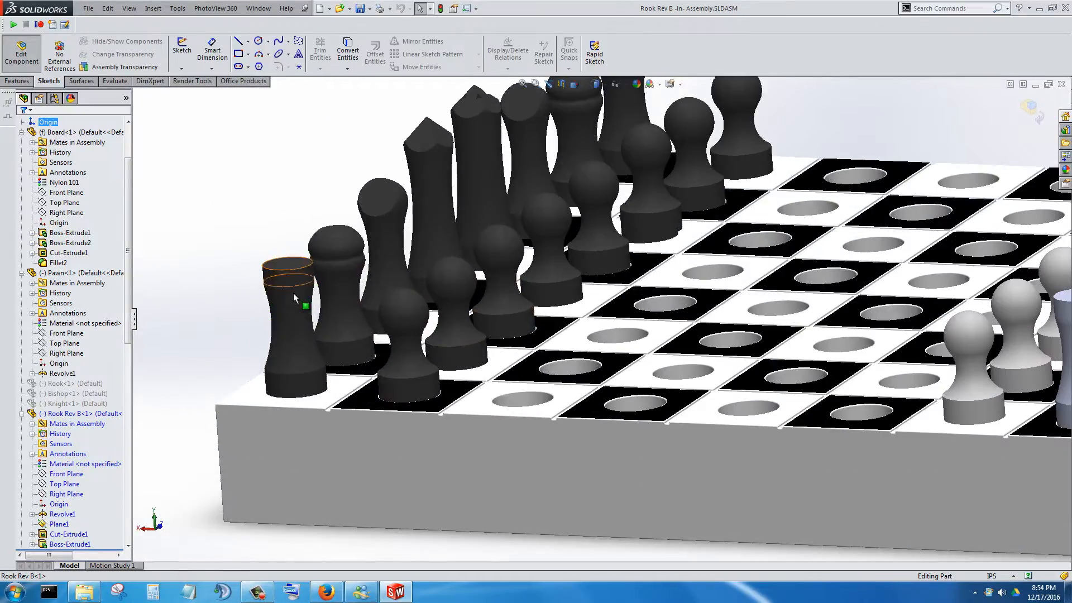
scroll(637, 335, "up", 3)
scroll(949, 304, "down", 4)
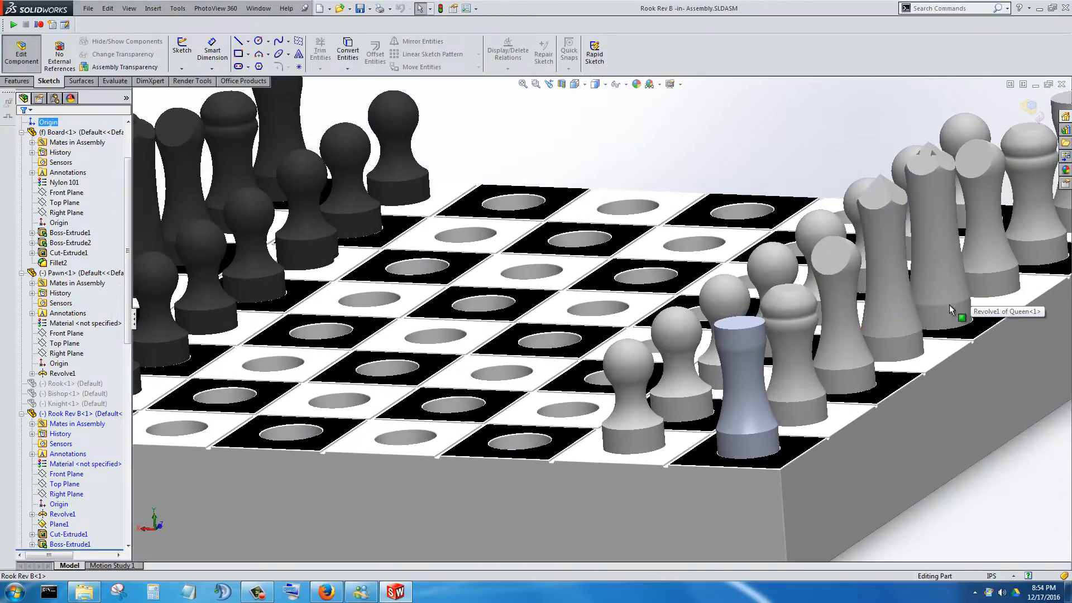
scroll(666, 444, "down", 2)
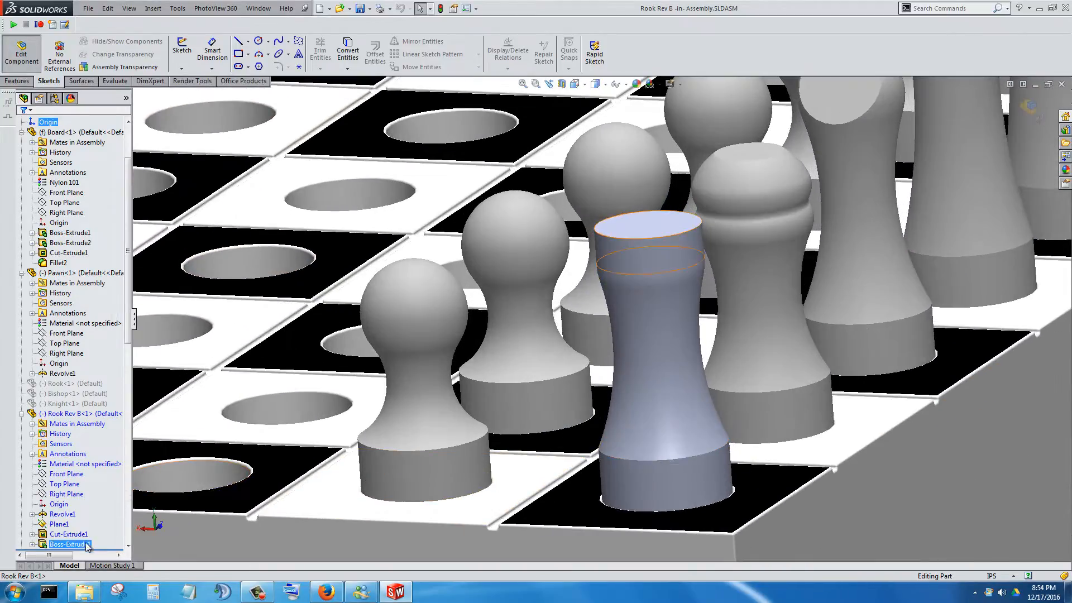
- Expand the rook's Boss-Extrude1 to show its sketch, and roll the part's history back to just after Cut-Extrude1
left_click(76, 545)
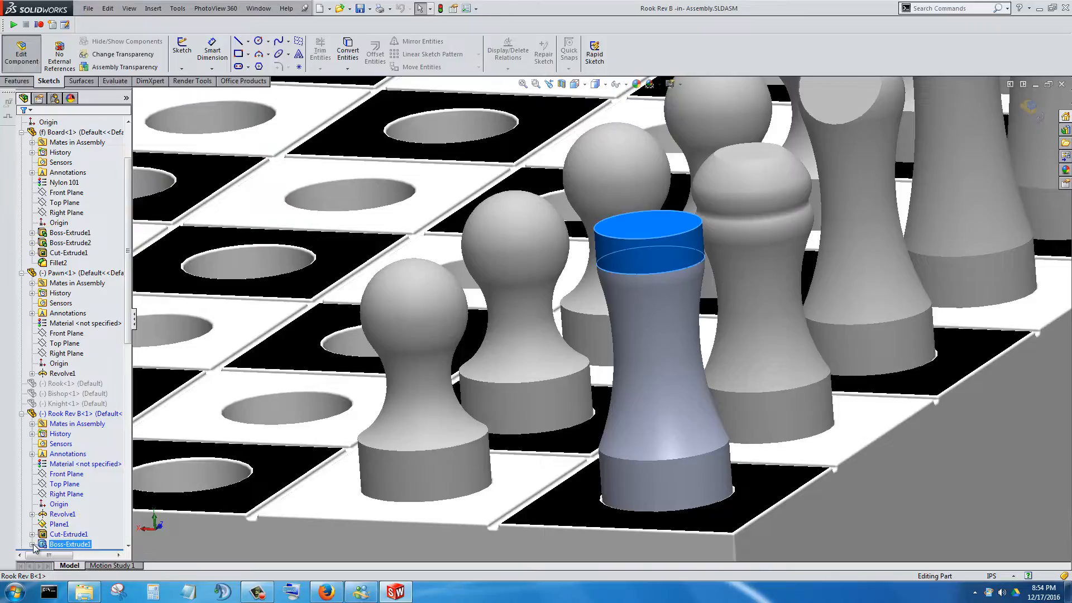
left_click(33, 545)
left_click(68, 544)
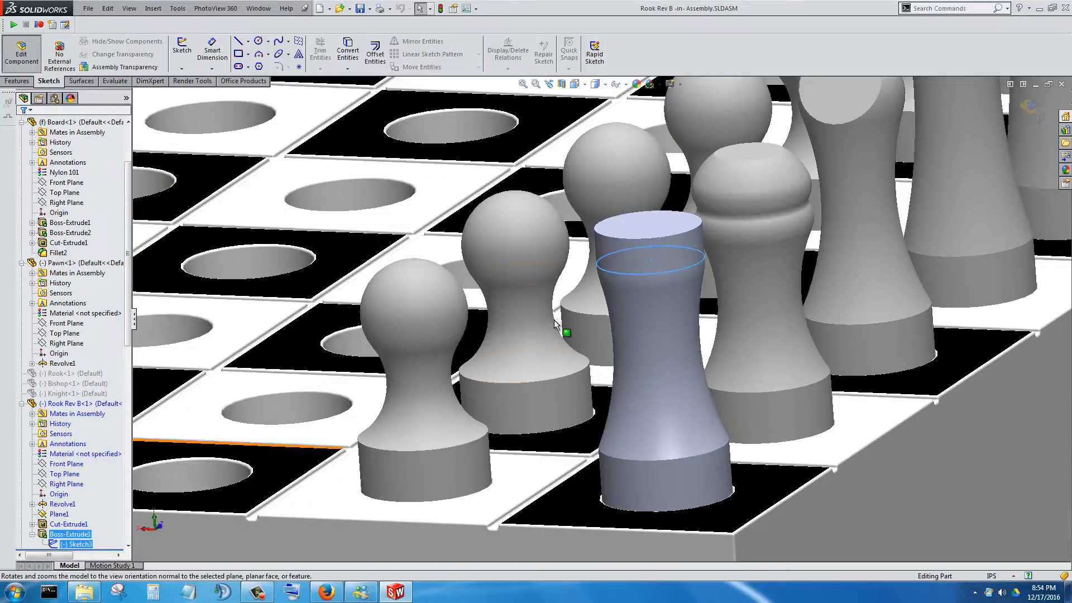
left_click(616, 271)
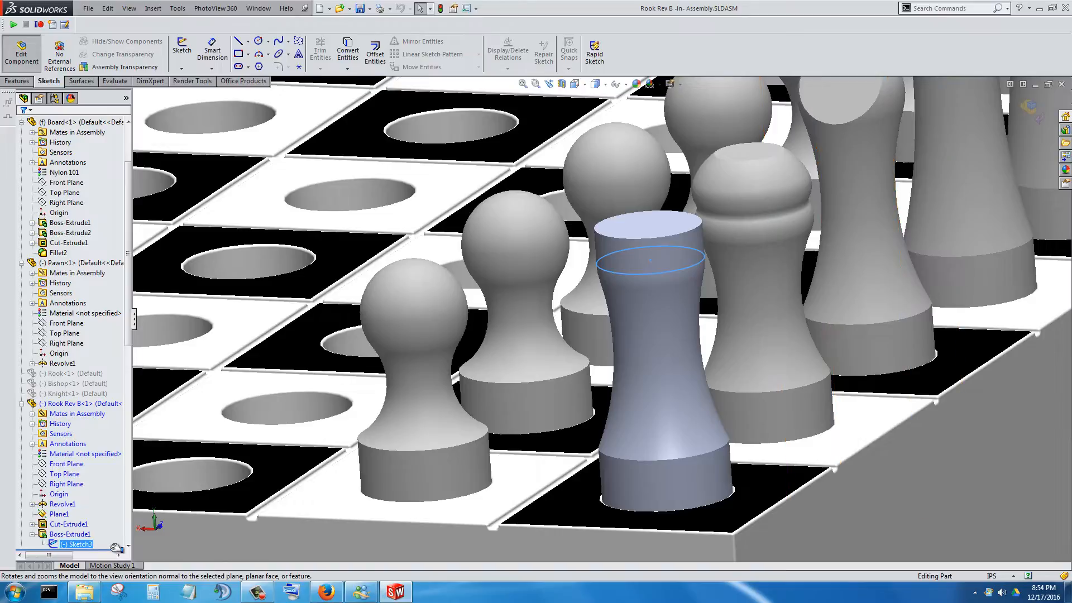
scroll(115, 549, "down", 2)
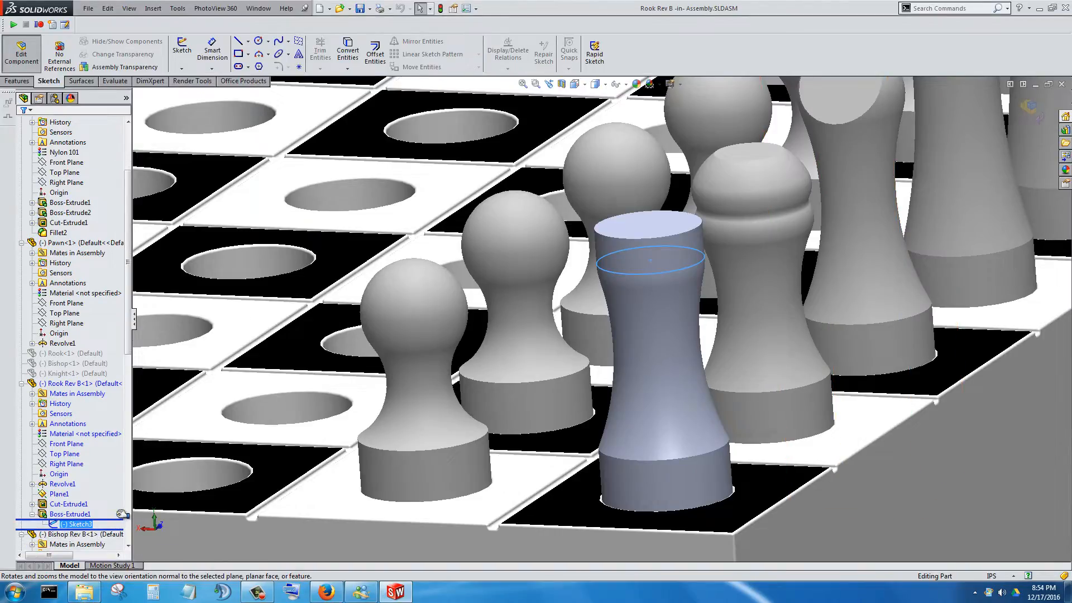
left_click_drag(121, 506, 121, 509)
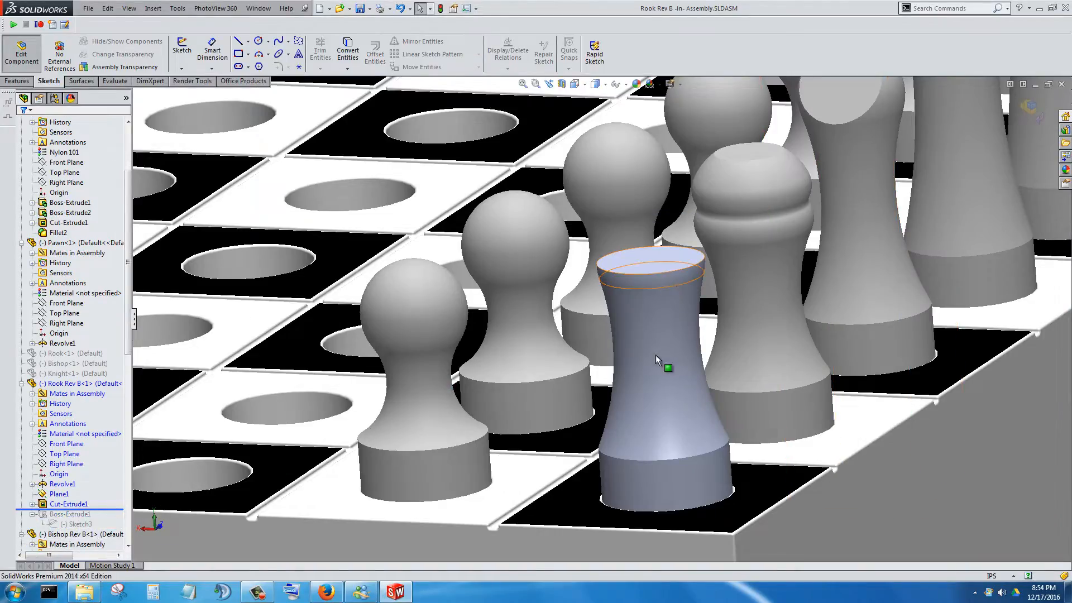
- Examine the rolled-back rook's top face and compare it with the dark rook across the board
middle_click_drag(658, 366, 597, 351)
scroll(647, 269, "down", 5)
left_click(642, 316)
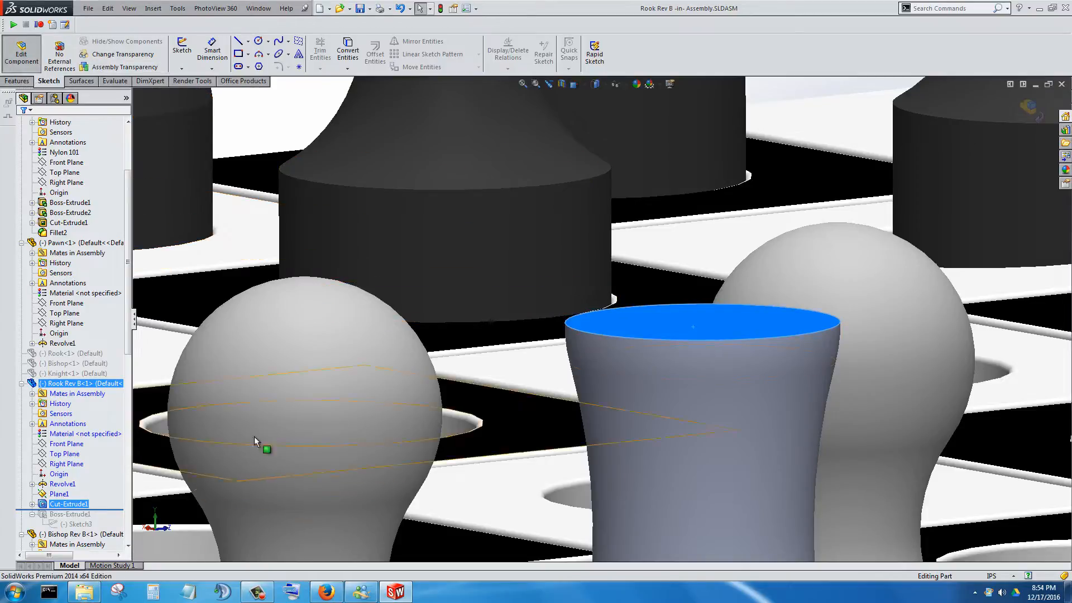
scroll(405, 340, "up", 10)
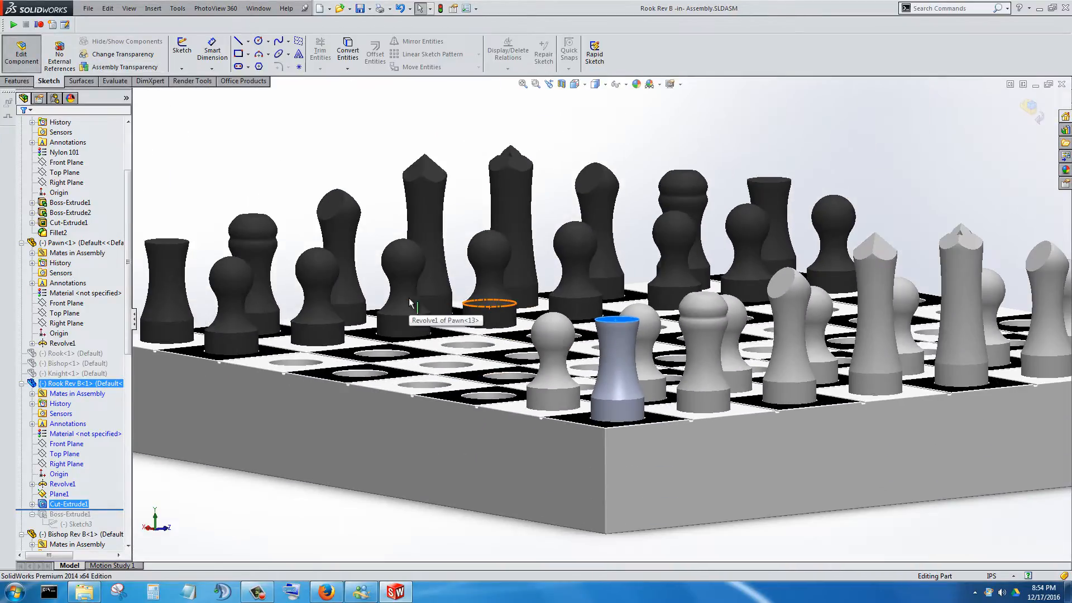
scroll(285, 266, "up", 2)
scroll(296, 287, "down", 2)
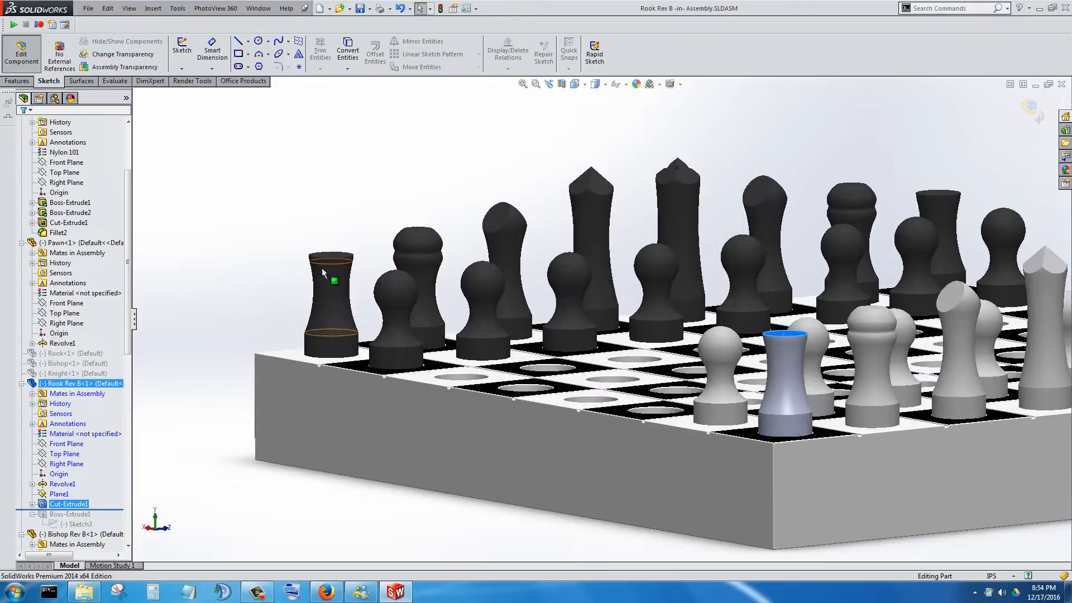
scroll(321, 267, "down", 2)
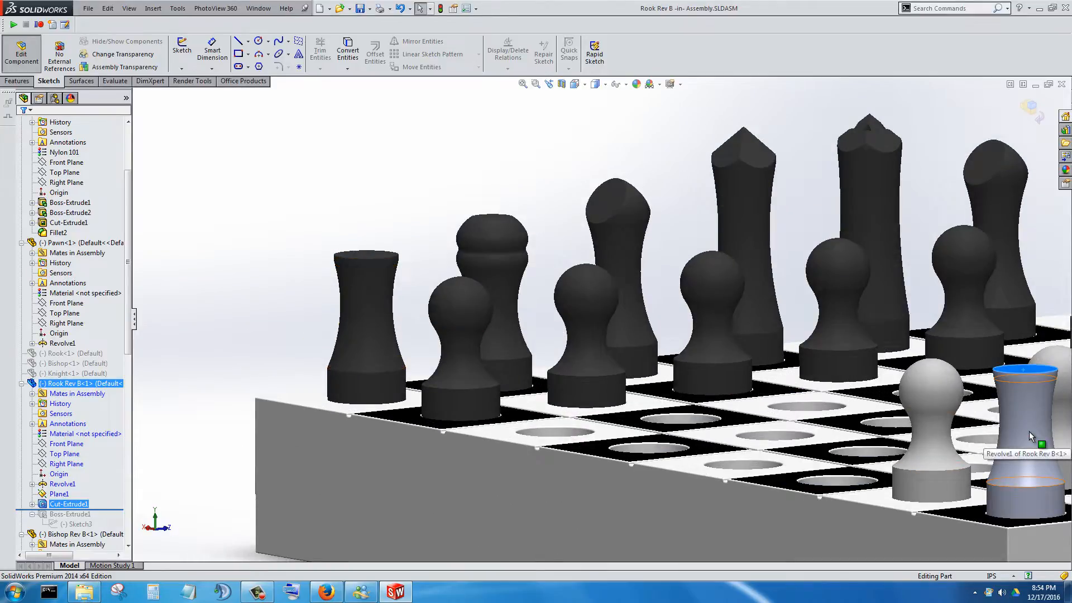
scroll(405, 279, "down", 3)
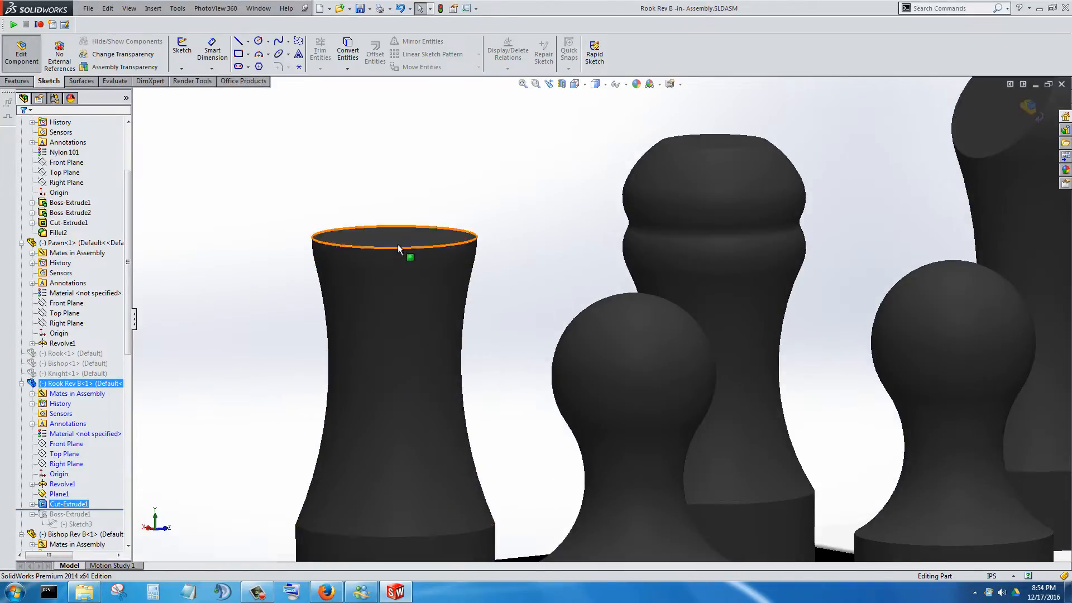
- Roll the rook's history forward past Boss-Extrude1 and return to editing the assembly
left_click_drag(116, 510, 112, 529)
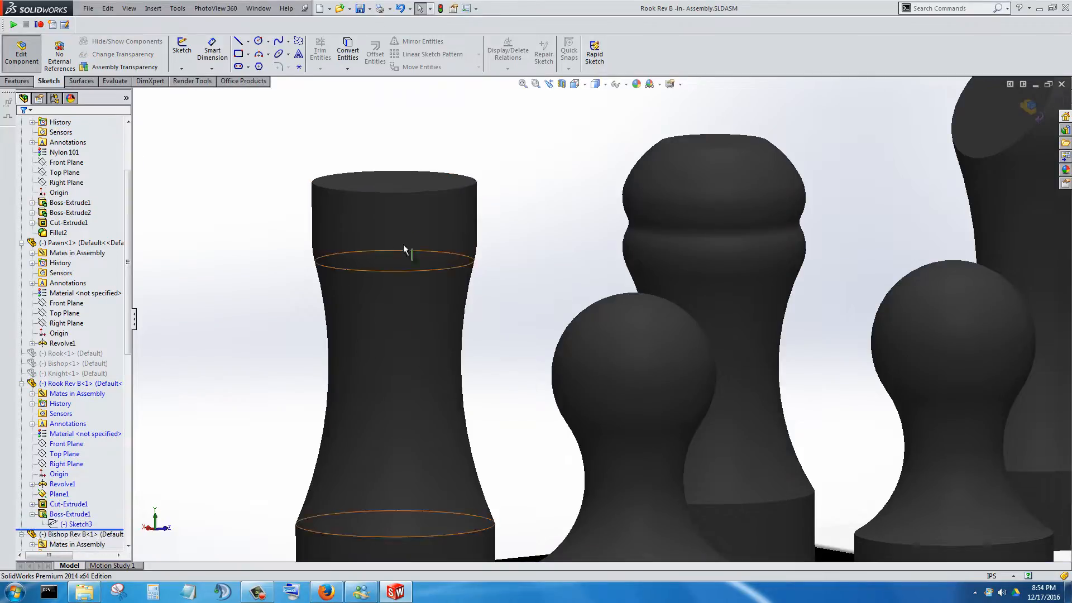
scroll(410, 217, "up", 10)
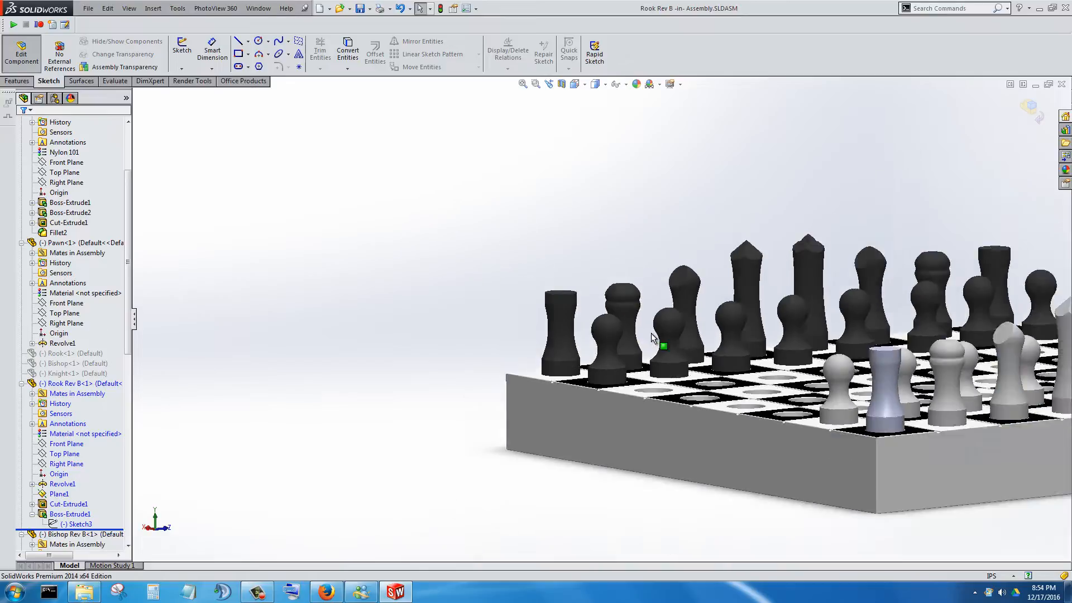
scroll(883, 370, "down", 10)
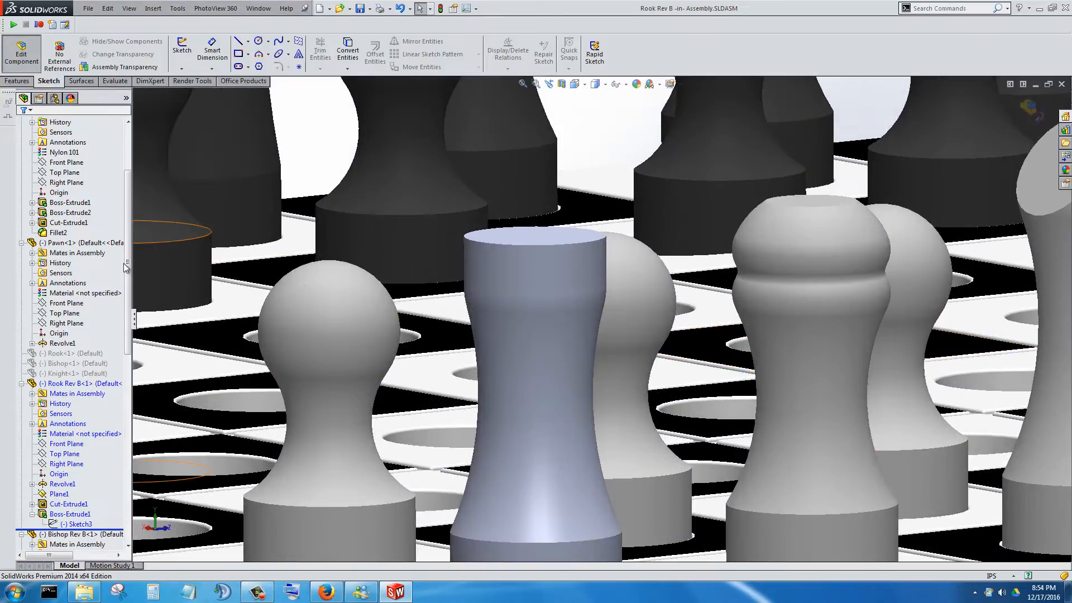
left_click(24, 64)
- Open the light bishop, Bishop Rev B<1>, for editing in the context of the assembly
scroll(657, 347, "up", 5)
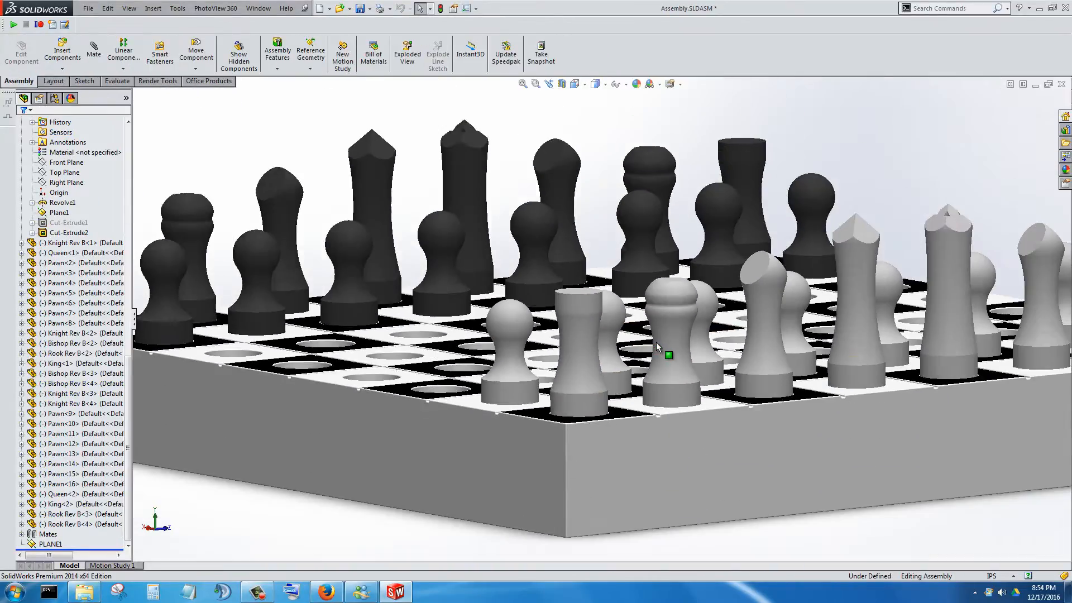
scroll(856, 337, "up", 3)
scroll(703, 325, "down", 5)
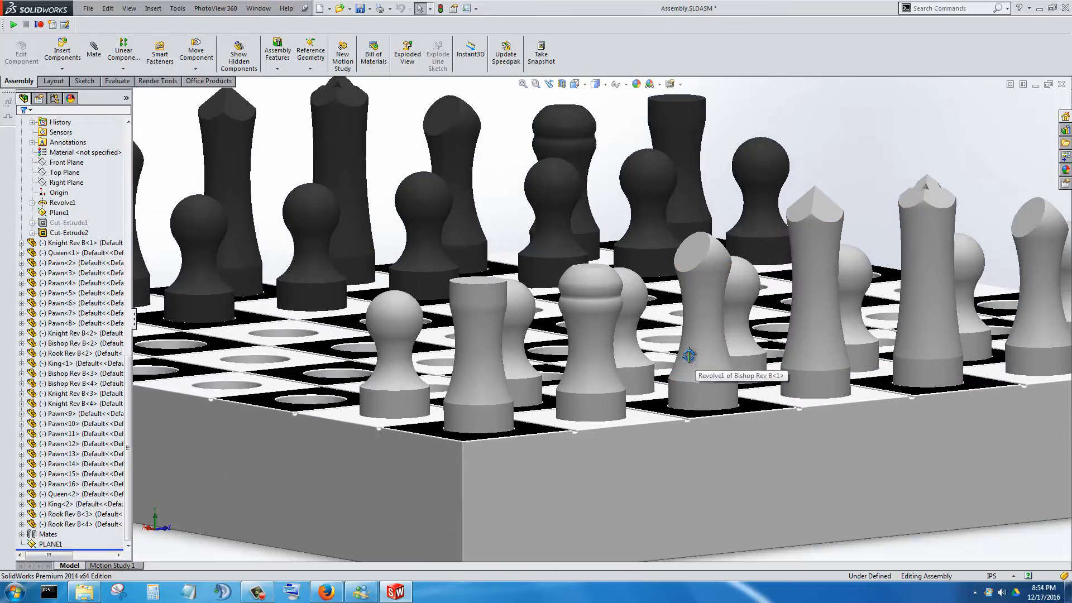
middle_click_drag(706, 349, 642, 342)
scroll(717, 288, "down", 4)
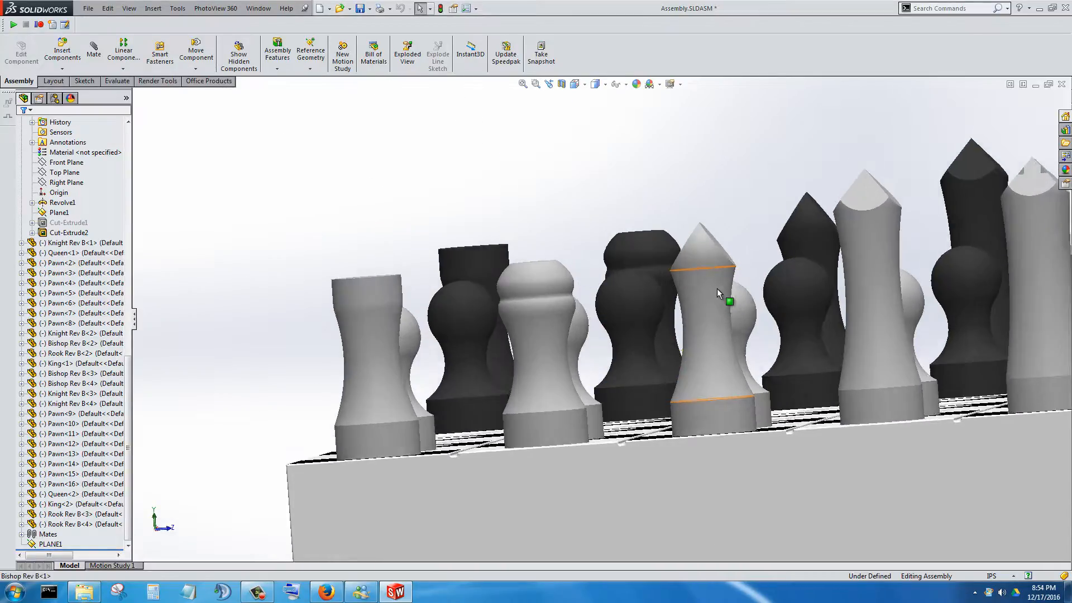
left_click(701, 299)
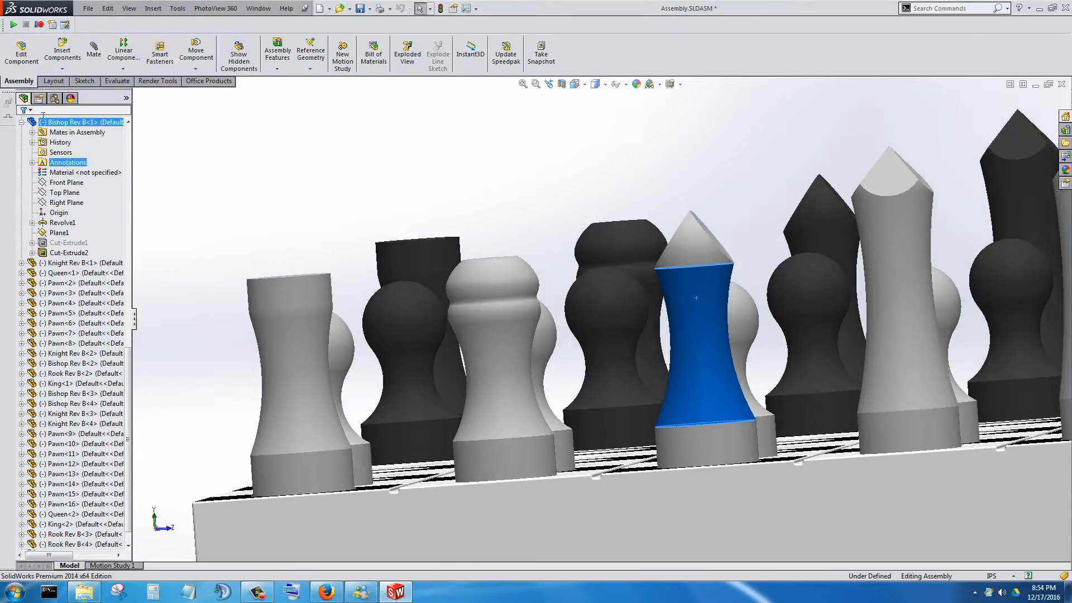
left_click(21, 55)
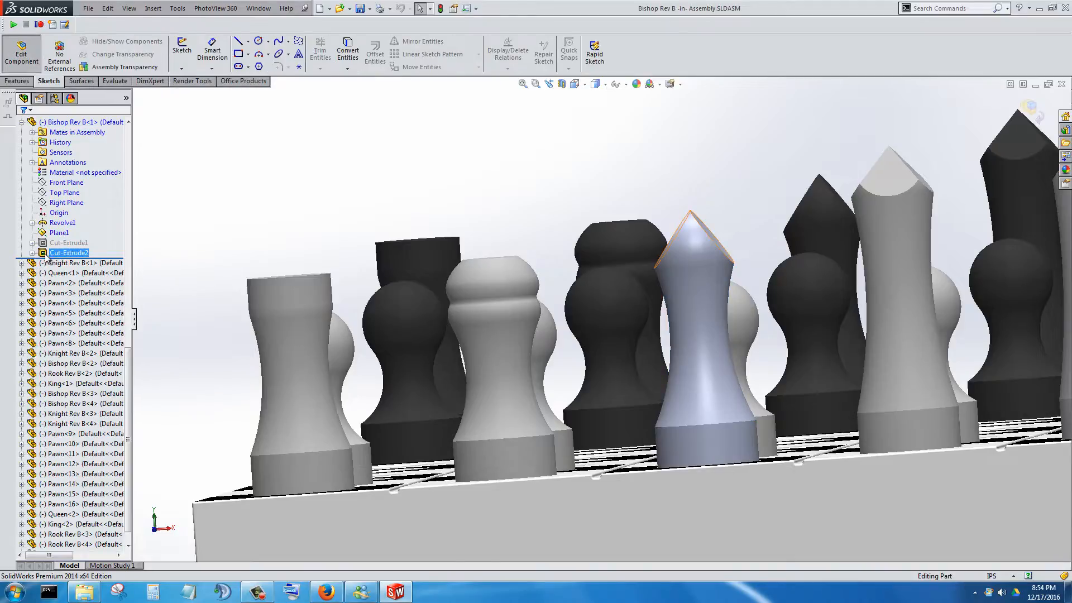
- Edit Sketch1 under the bishop's Revolve1 and set the profile's overall height to 0.8125 in
left_click(33, 223)
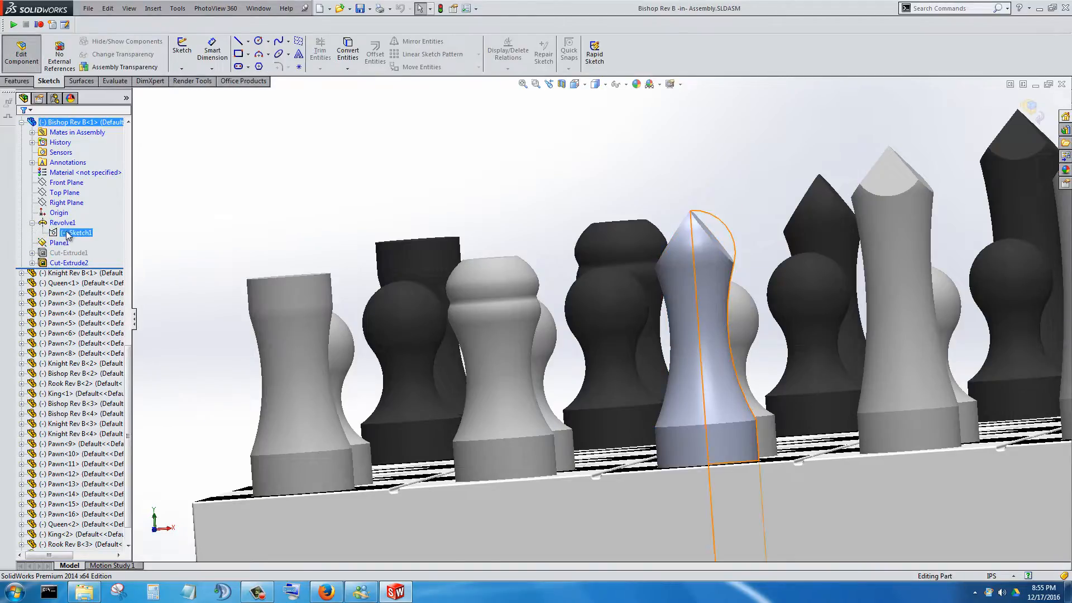
right_click(75, 233)
left_click(78, 205)
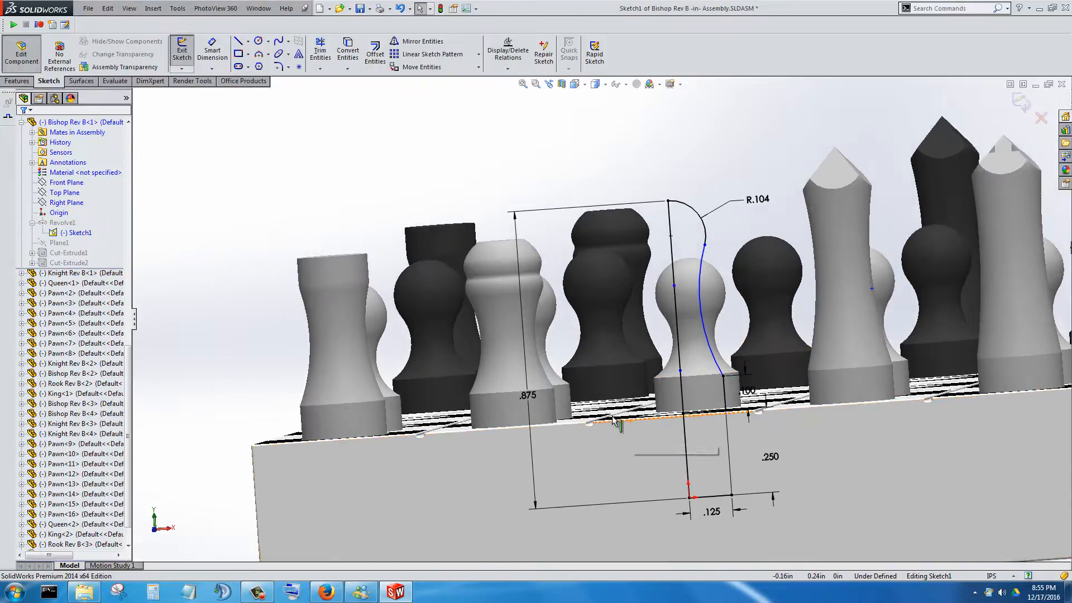
scroll(648, 441, "down", 2)
left_click(529, 398)
double_click(529, 398)
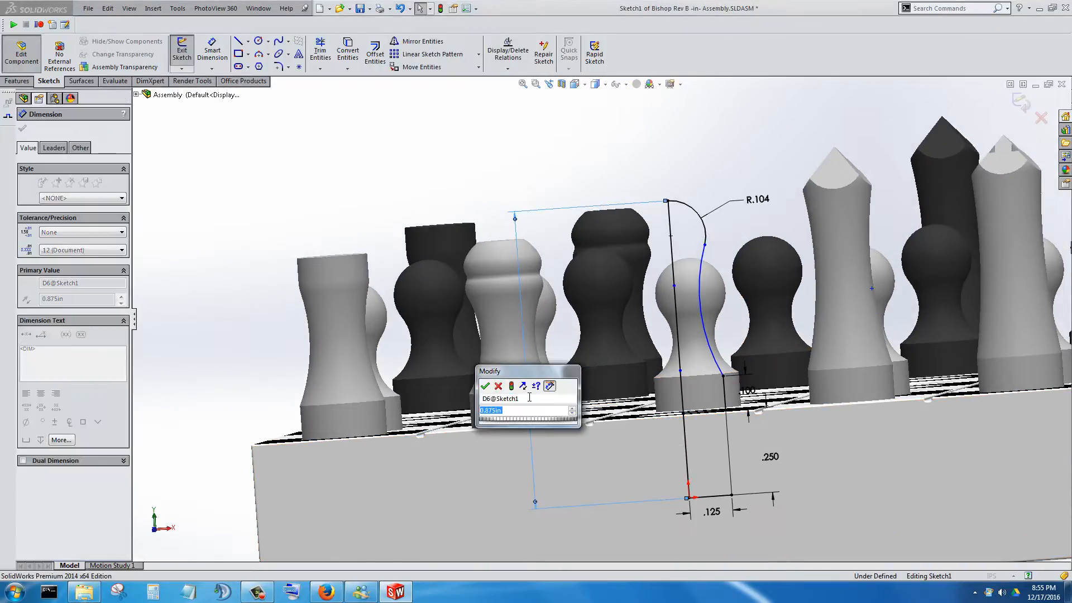
type(".8125")
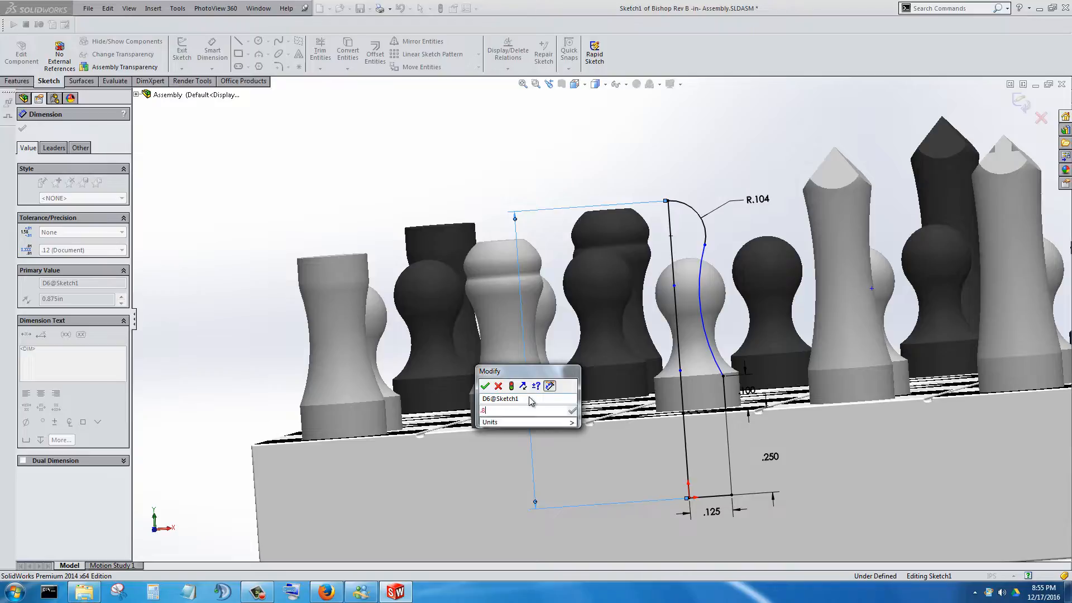
key("Return")
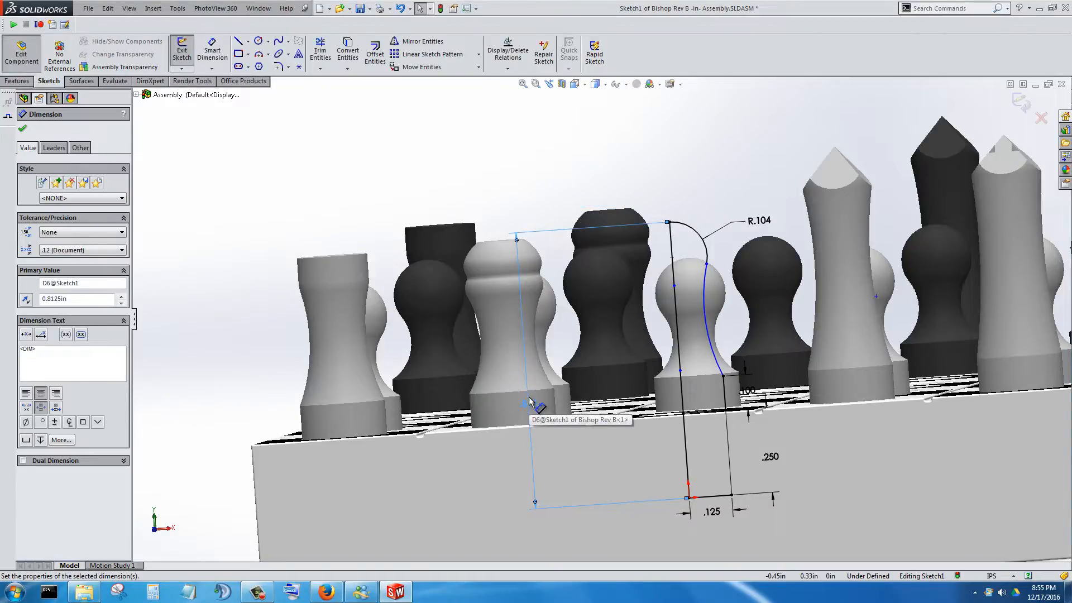
- Set the bishop profile's overall height to 0.875 in and exit the sketch
double_click(529, 407)
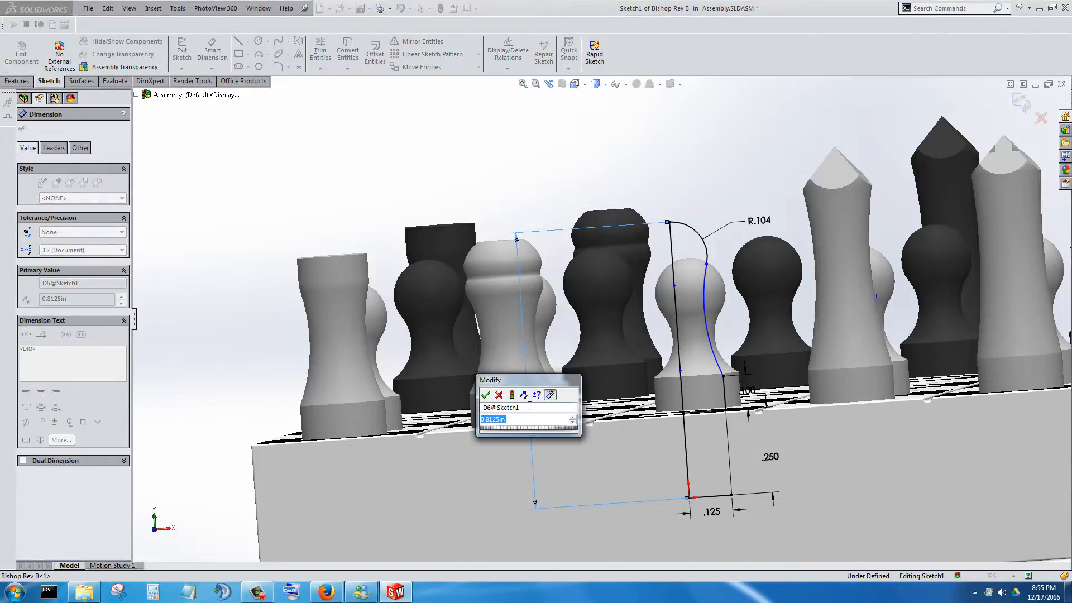
type(".875")
key("Return")
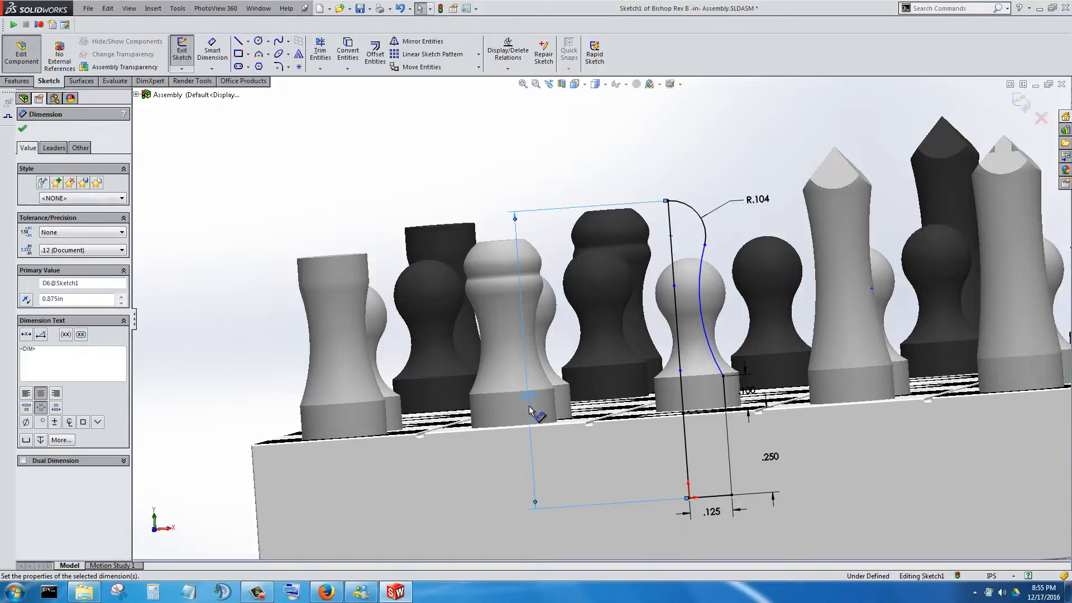
left_click(22, 127)
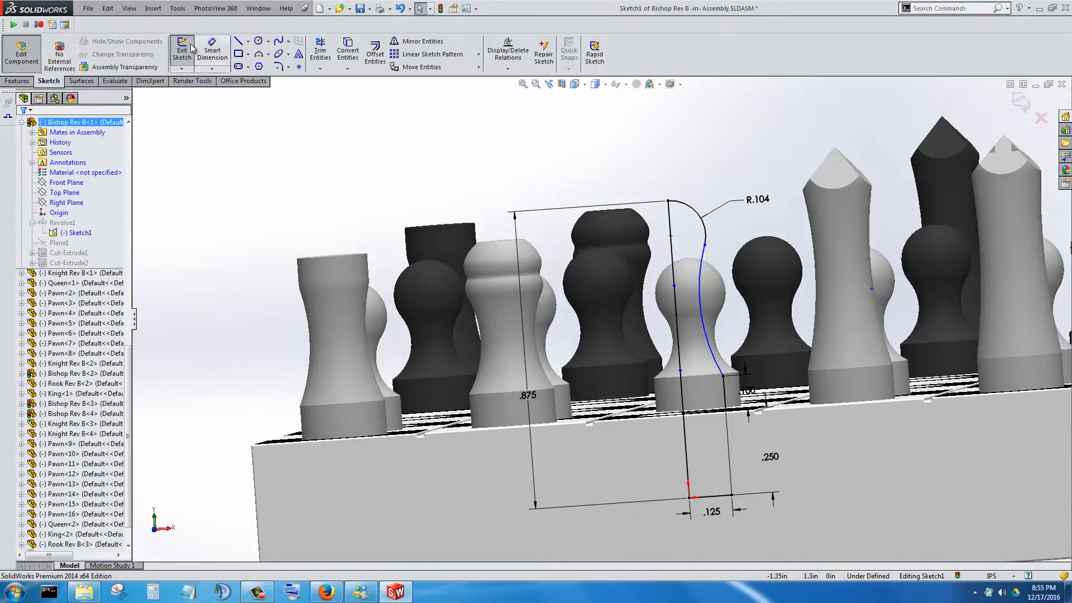
- Examine the chessboard from above, checking the corner square colours beneath the light rooks
middle_click_drag(383, 235, 400, 403)
left_click(383, 403)
scroll(383, 404, "up", 5)
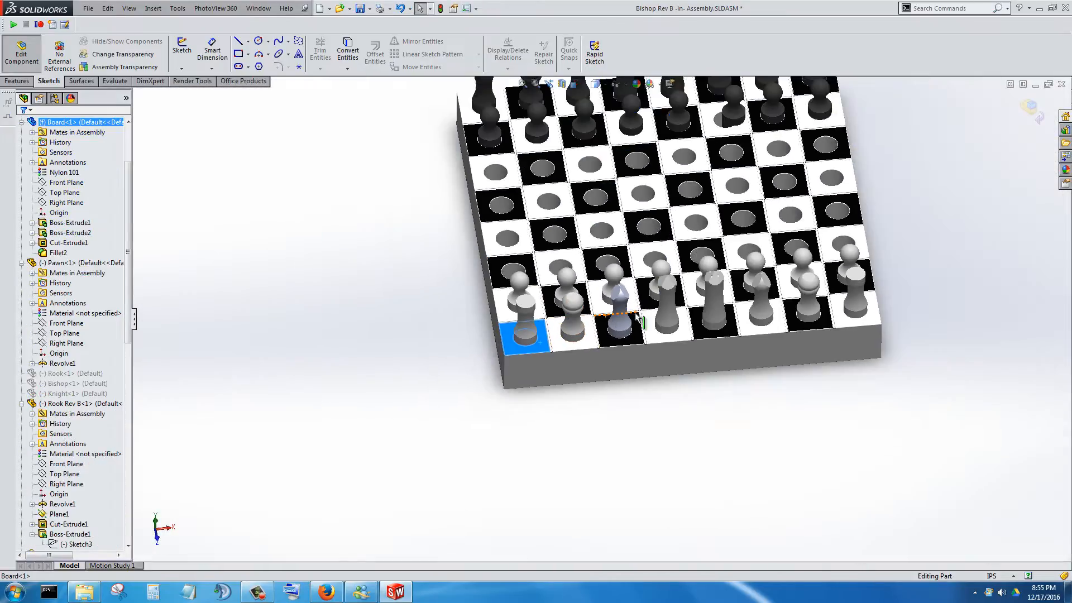
middle_click_drag(726, 328, 708, 363)
scroll(705, 352, "up", 2)
scroll(680, 187, "down", 3)
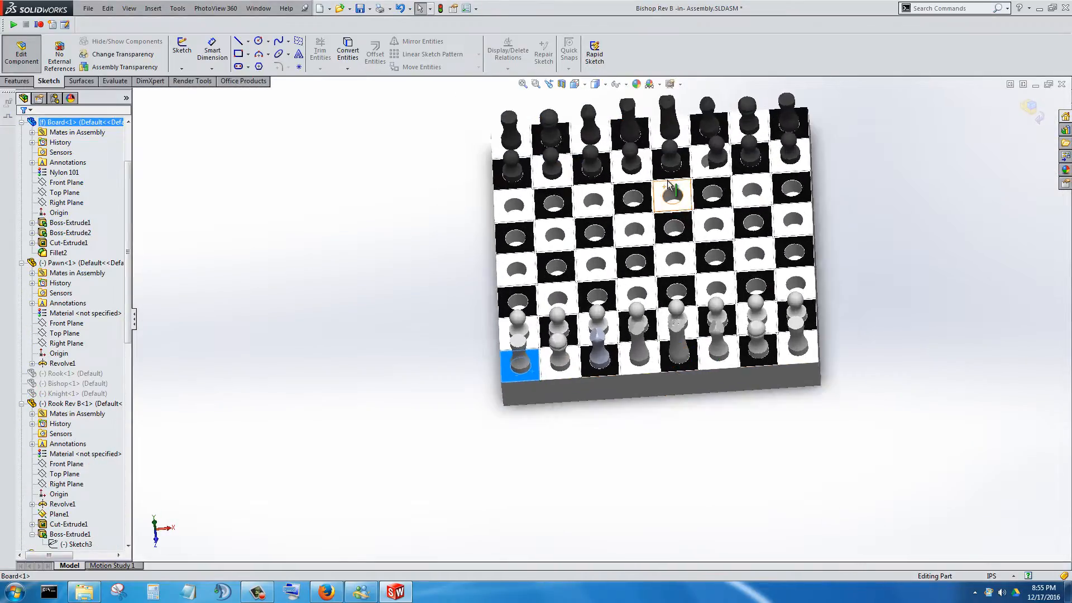
left_click(871, 454)
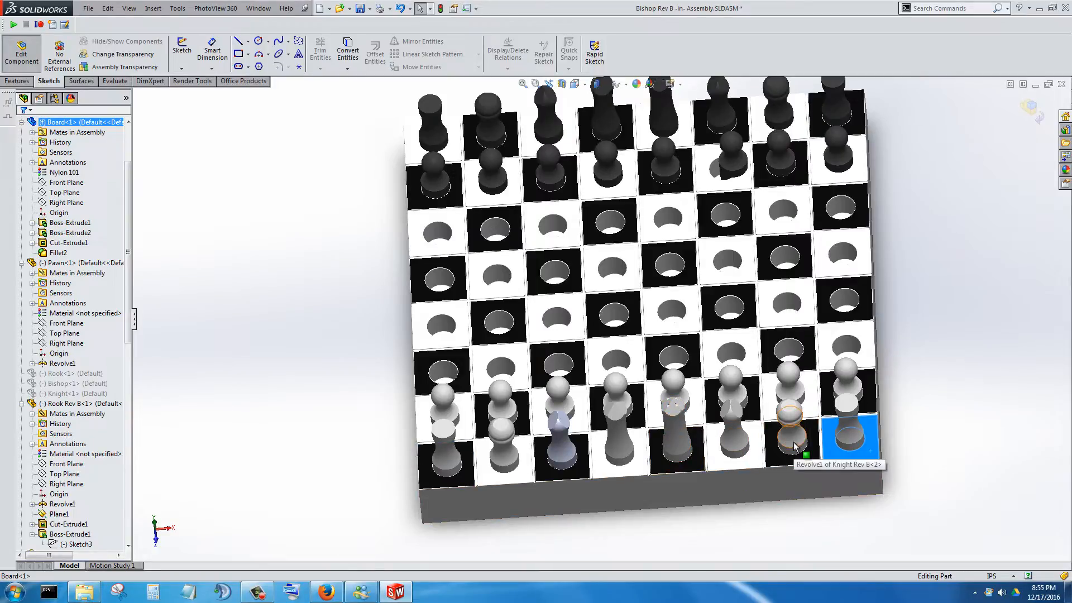
scroll(600, 357, "up", 1)
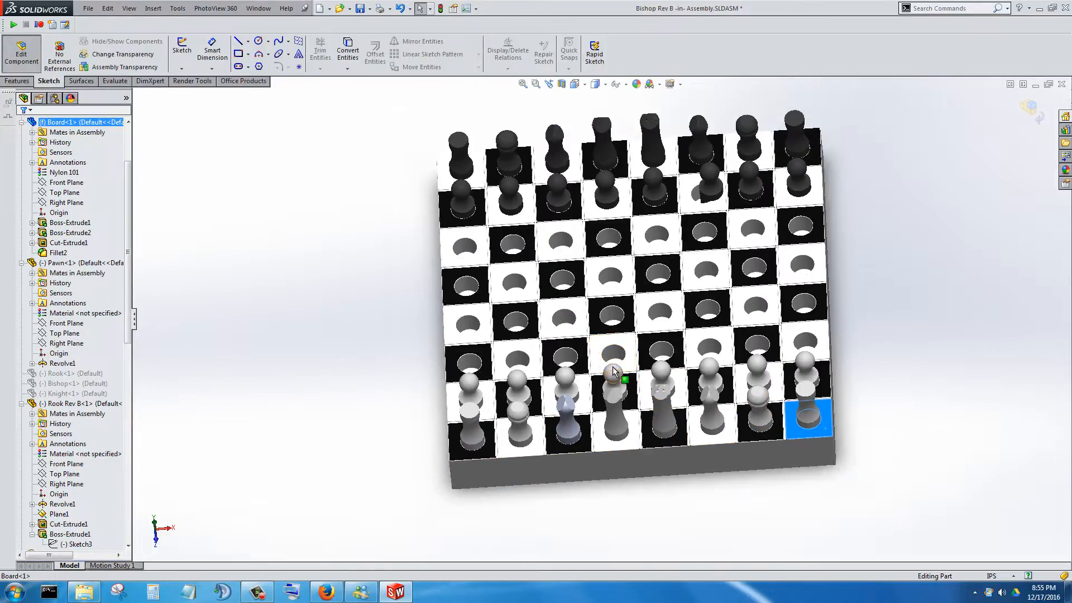
scroll(613, 367, "down", 1)
- Open the board part in its own window from the assembly
left_click(596, 268)
right_click(596, 271)
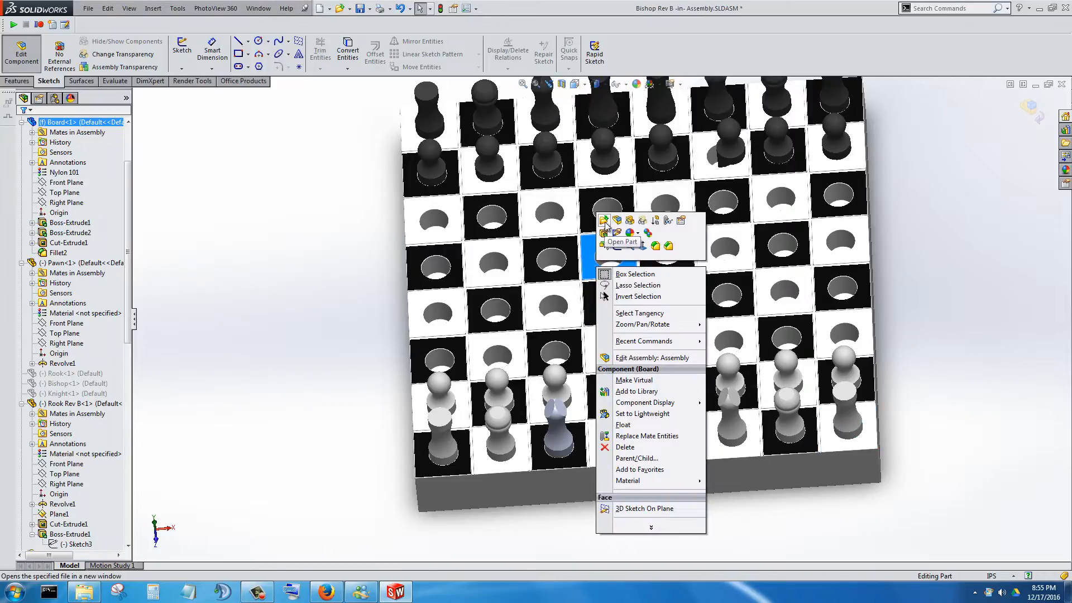
left_click(603, 224)
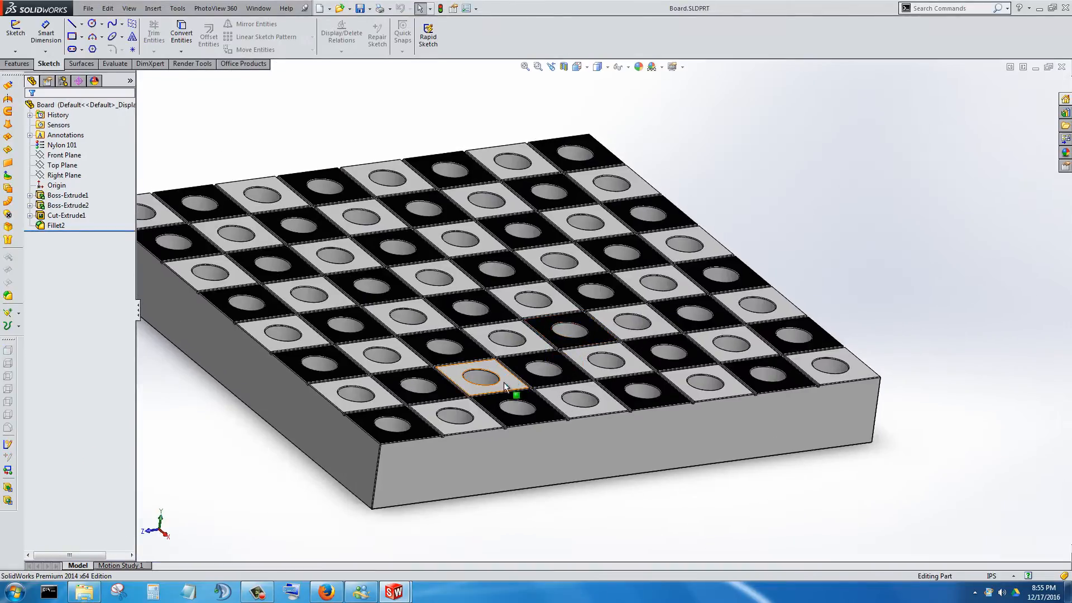
- Clear Board.SLDPRT from the appearance's selected geometry, select four dark squares near one corner of the board, and colour them black
middle_click_drag(504, 383, 490, 353)
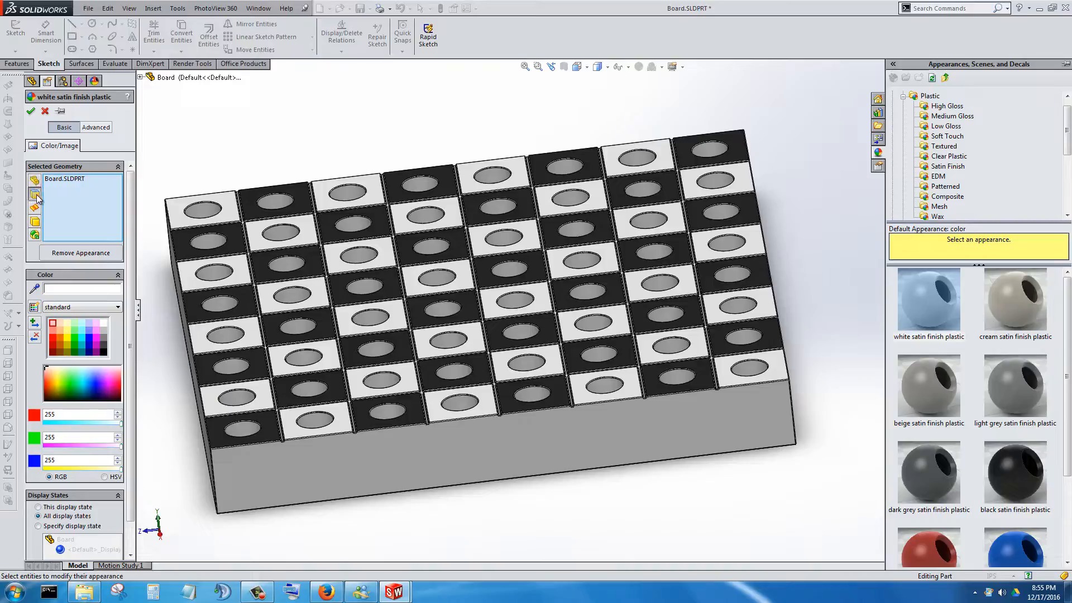
right_click(66, 181)
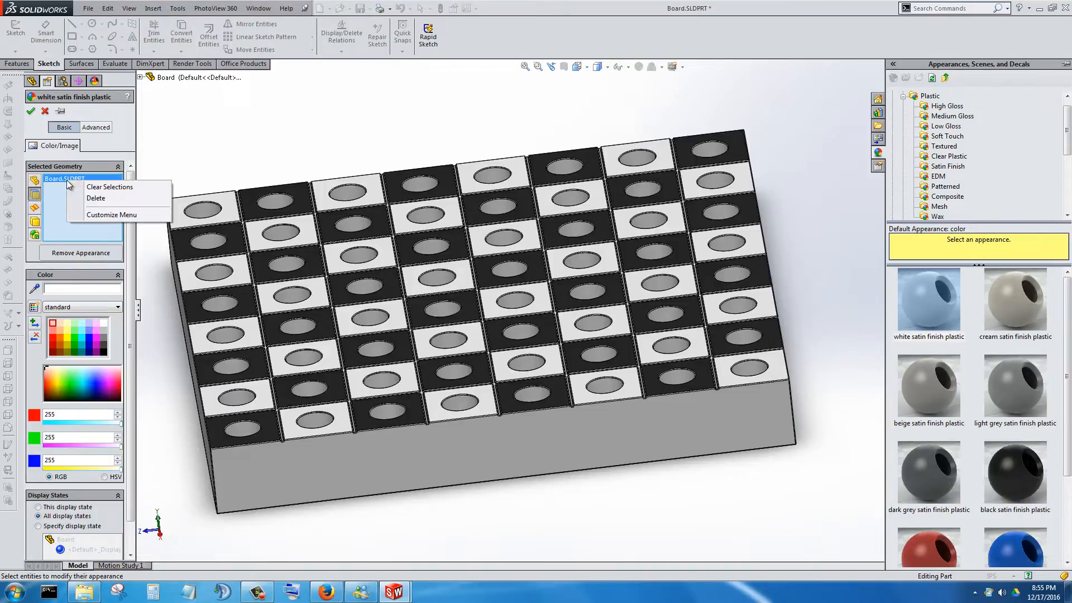
left_click(112, 188)
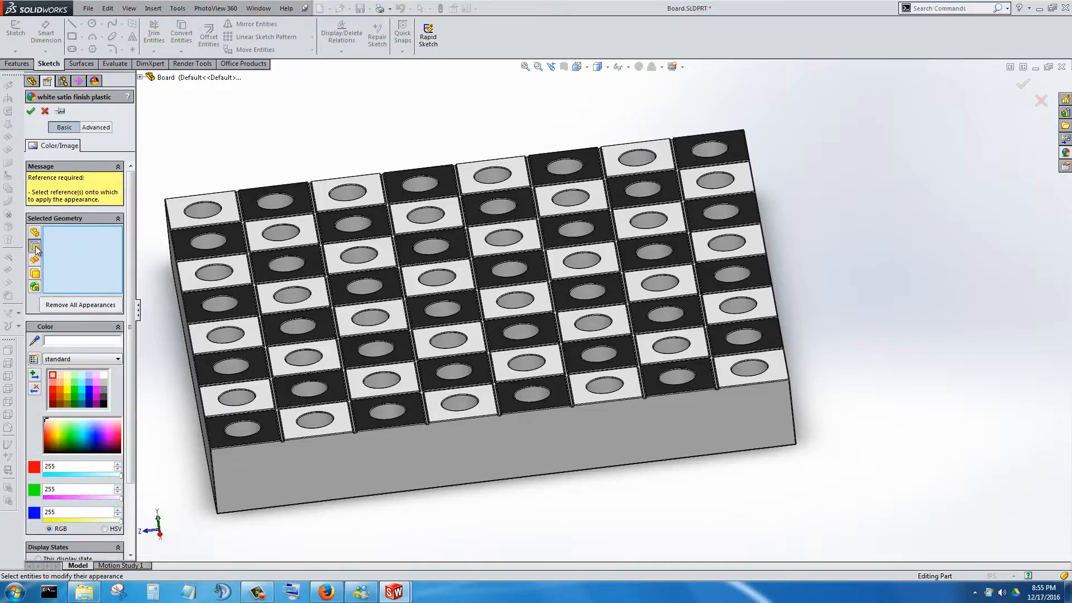
left_click(221, 441)
left_click(293, 392)
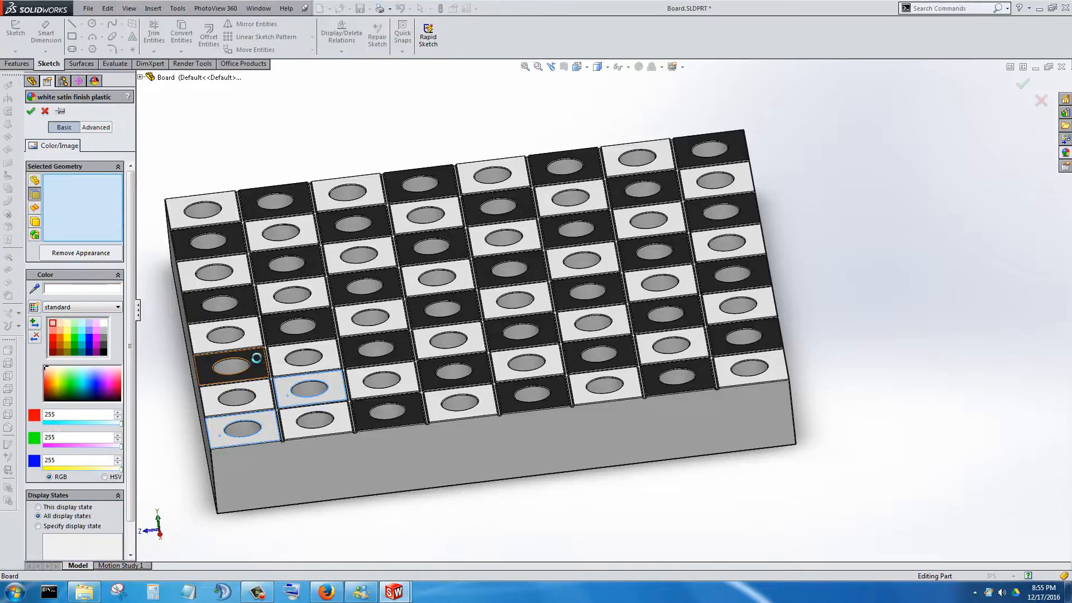
left_click(256, 358)
left_click(278, 340)
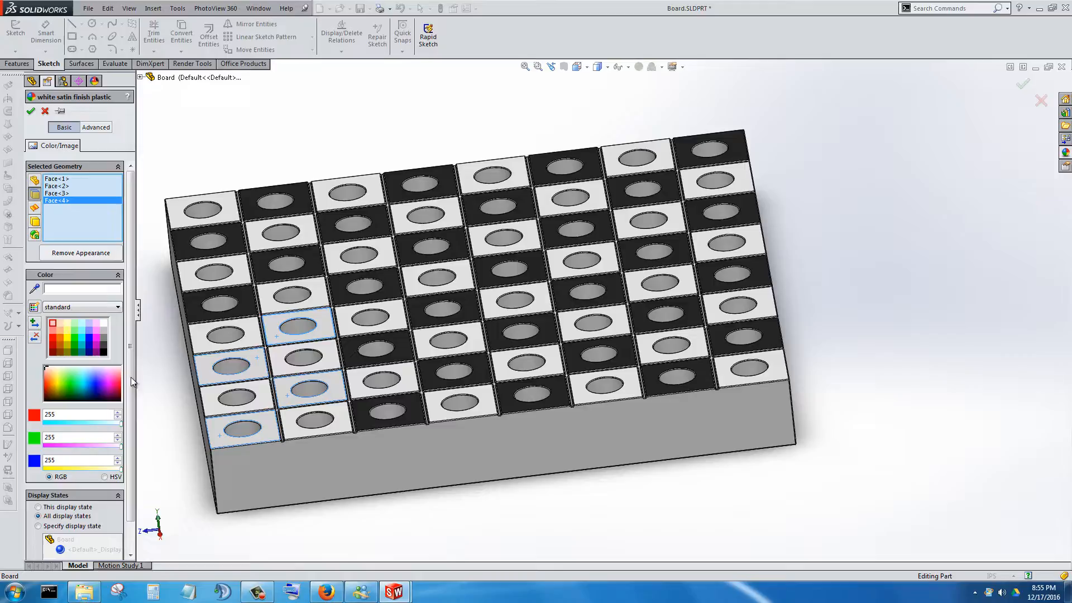
left_click(104, 323)
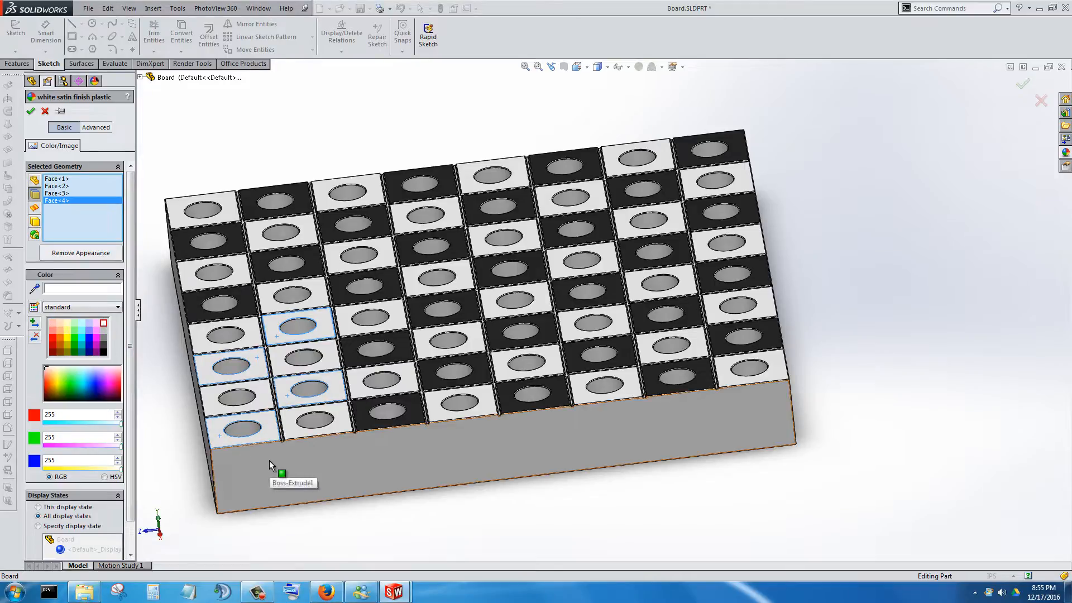
left_click(104, 352)
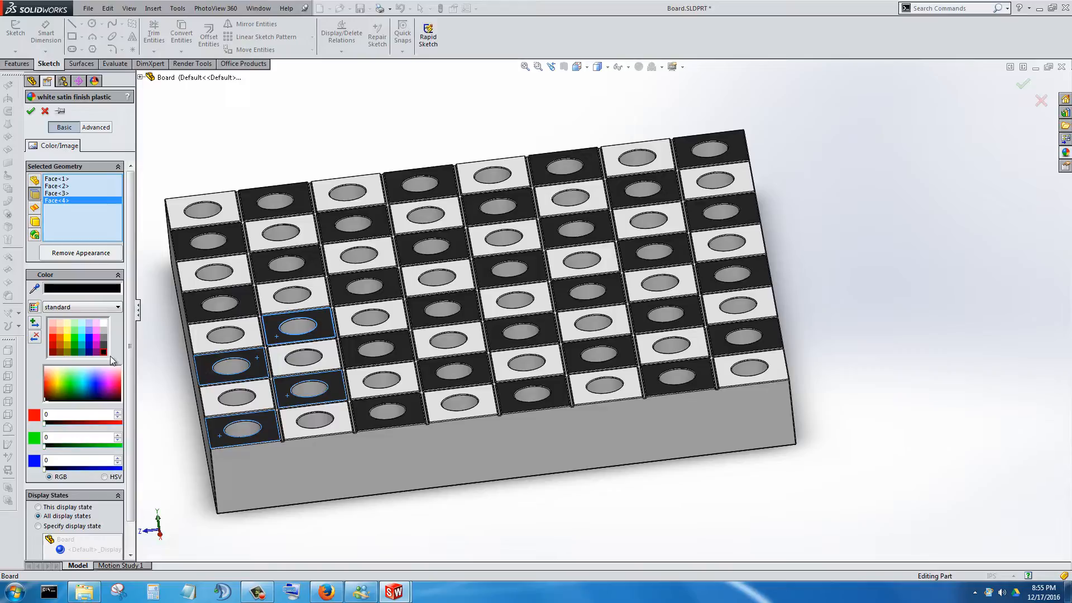
left_click(32, 113)
- Switch to the assembly window and finish editing the bishop to return to the assembly
middle_click_drag(388, 406, 435, 334)
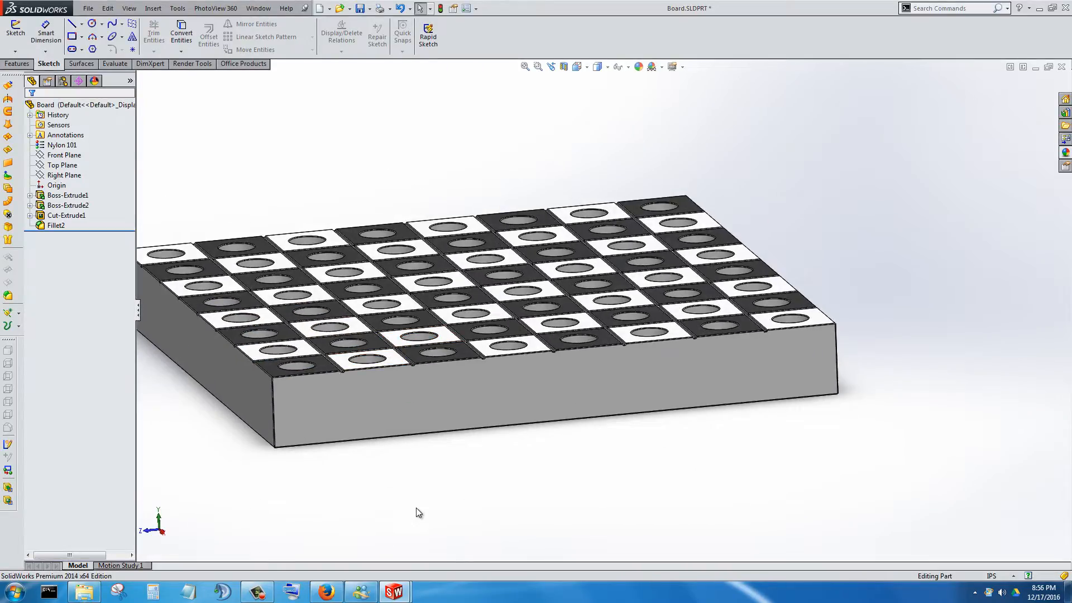
key("ctrl+Tab")
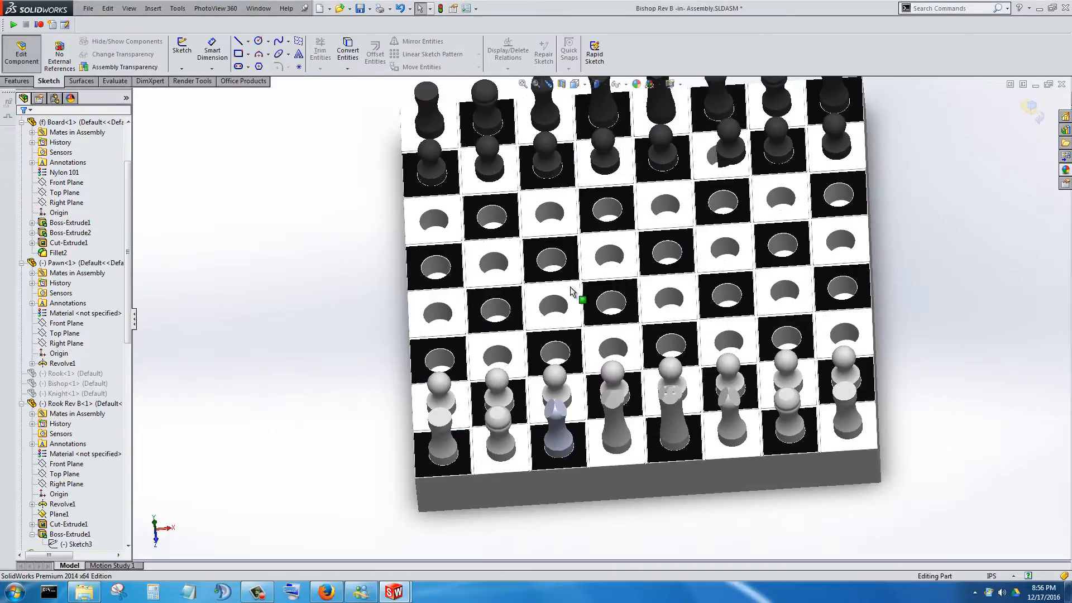
scroll(589, 302, "up", 1)
middle_click_drag(614, 344, 597, 303)
scroll(597, 303, "down", 4)
scroll(598, 303, "down", 2)
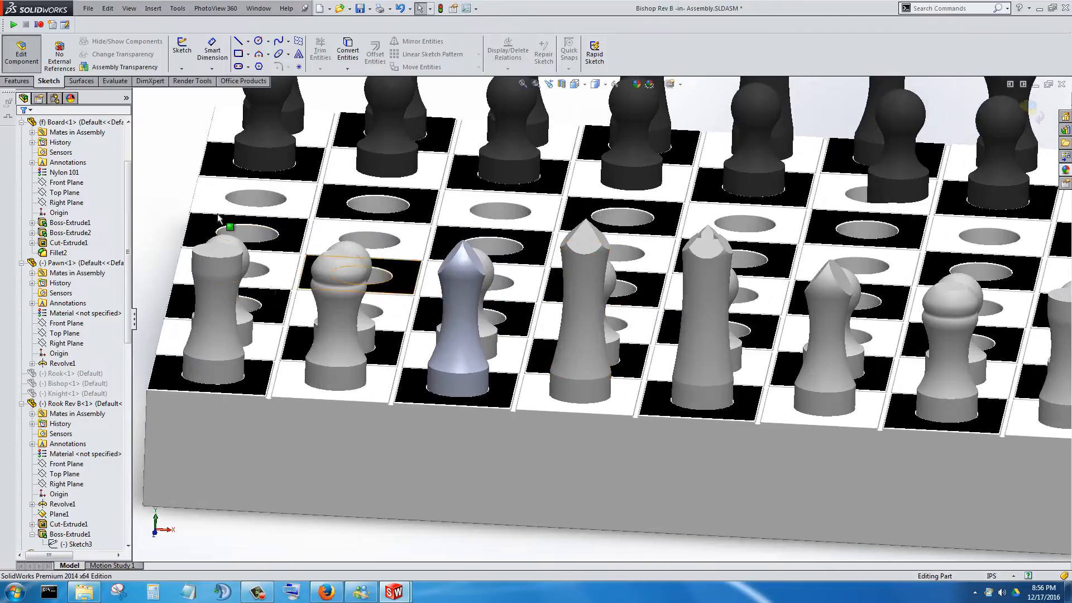
left_click(22, 53)
- Examine the assembled chess set from several sides, comparing the light and dark pieces and the board's squares
scroll(564, 441, "up", 5)
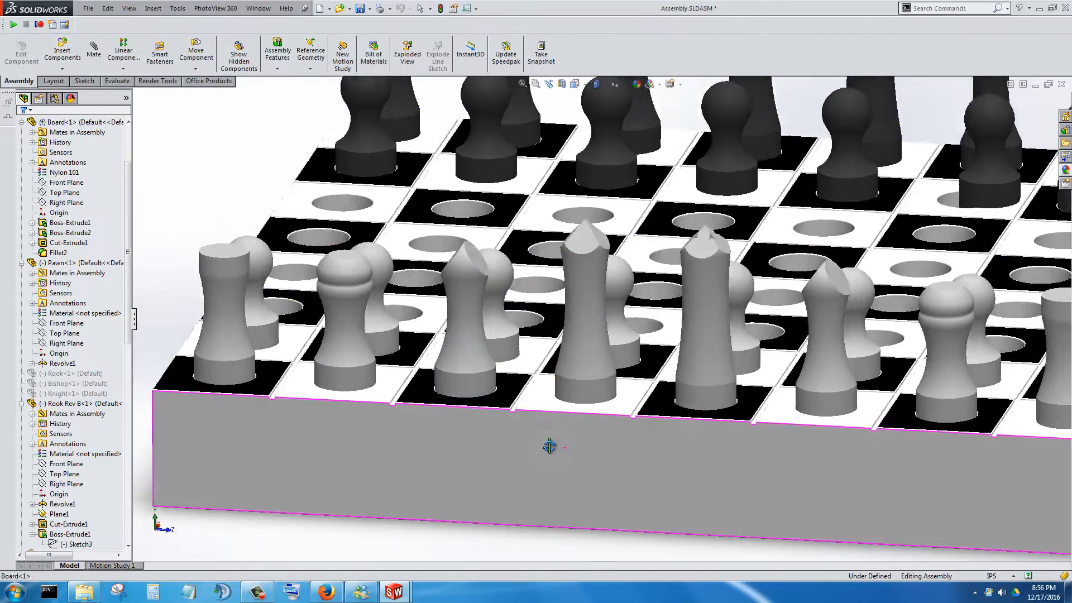
scroll(565, 431, "up", 2)
scroll(786, 314, "down", 2)
scroll(787, 316, "down", 4)
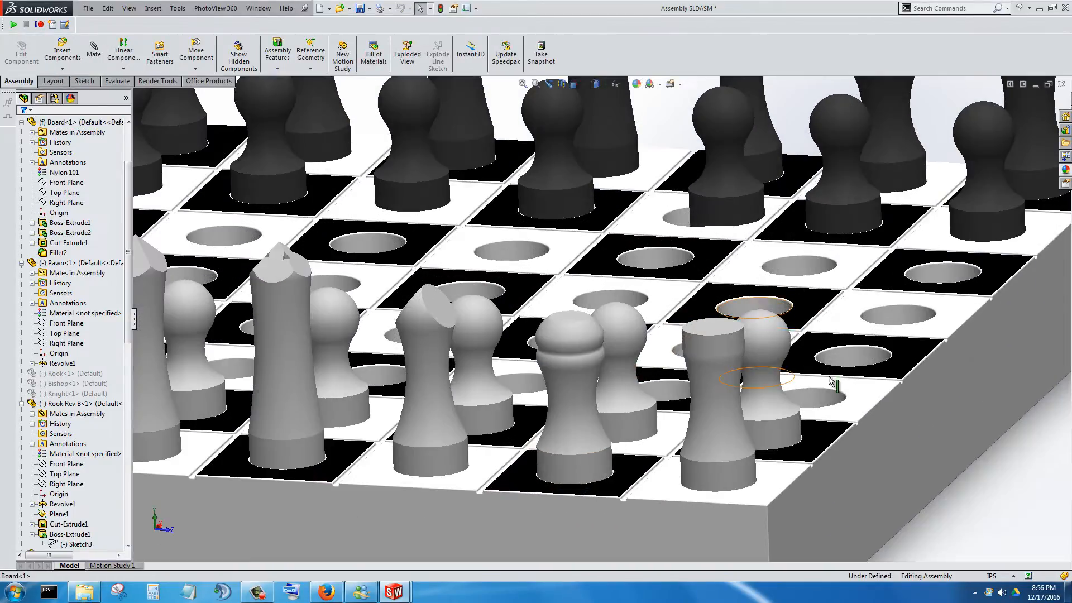
middle_click_drag(903, 458, 1026, 266)
scroll(823, 467, "up", 5)
scroll(803, 313, "up", 3)
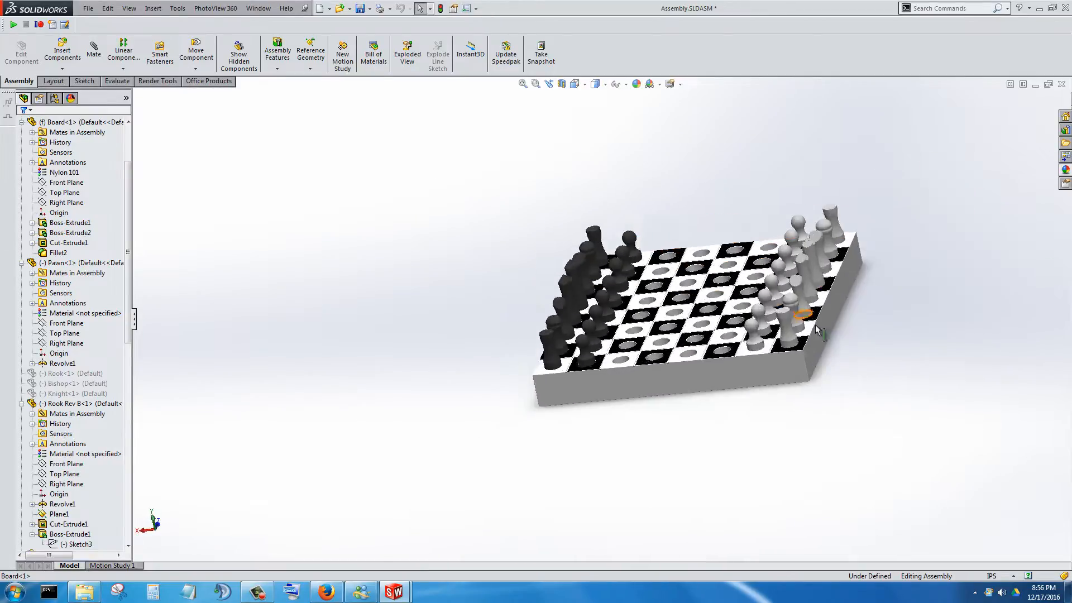
scroll(661, 327, "down", 3)
mouse_move(661, 328)
middle_mouse_down()
mouse_move(628, 388)
mouse_move(648, 337)
middle_mouse_up()
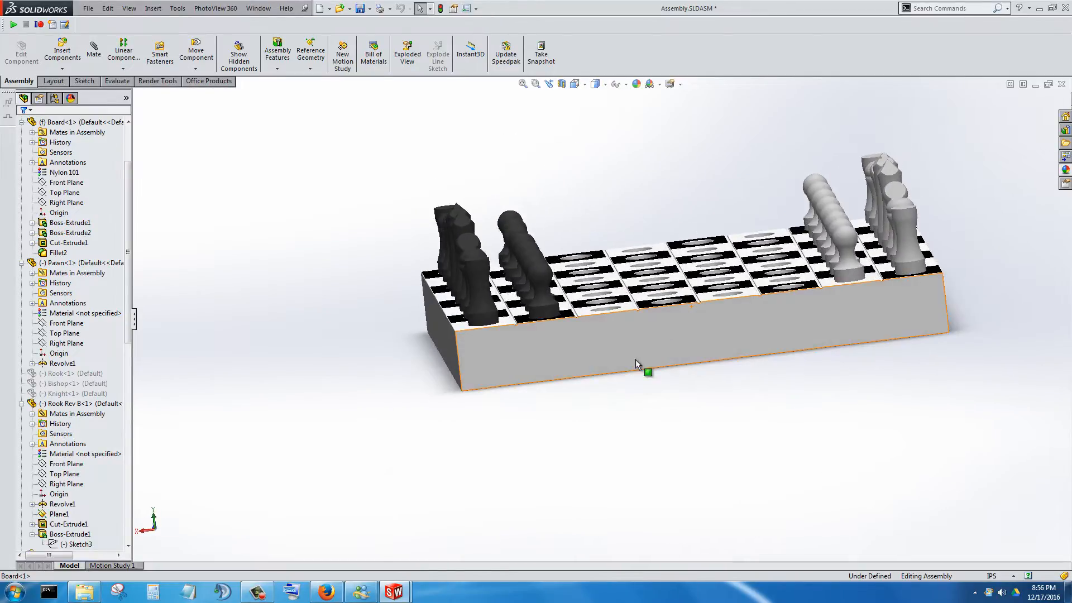
scroll(644, 275, "down", 4)
middle_click_drag(624, 374, 610, 407)
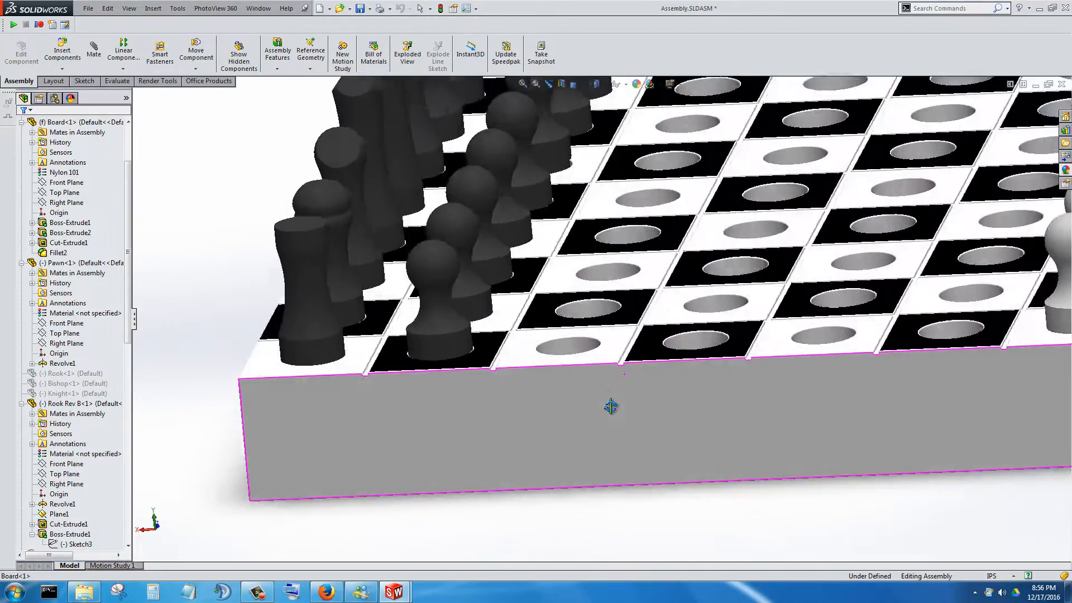
scroll(614, 391, "up", 4)
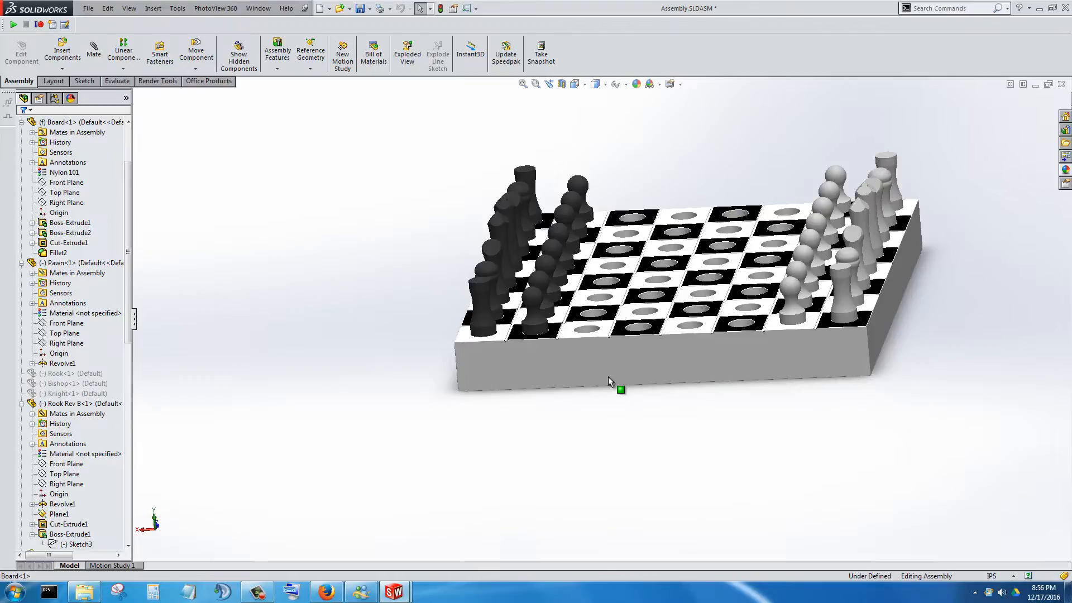
- Switch to the board part's window and examine the board's front side, underside and top
key("ctrl+Tab")
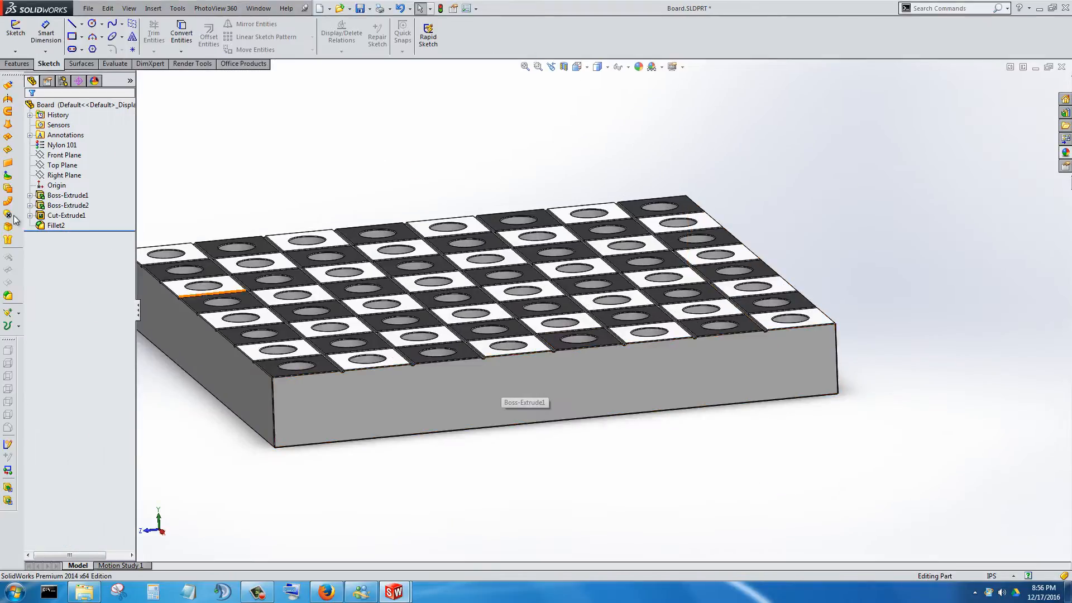
middle_click_drag(455, 410, 336, 397)
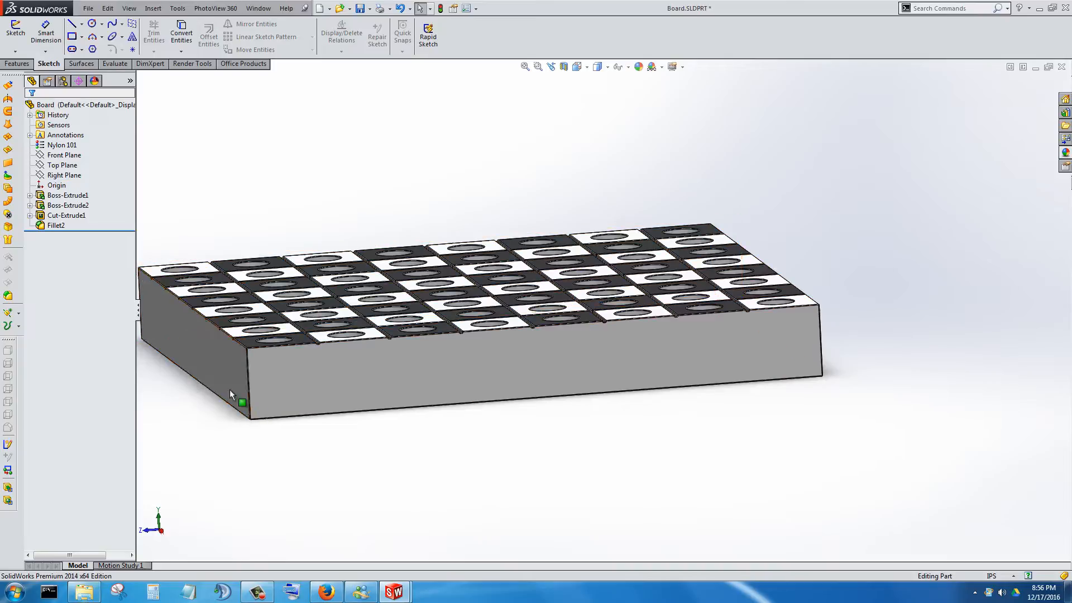
left_click(303, 387)
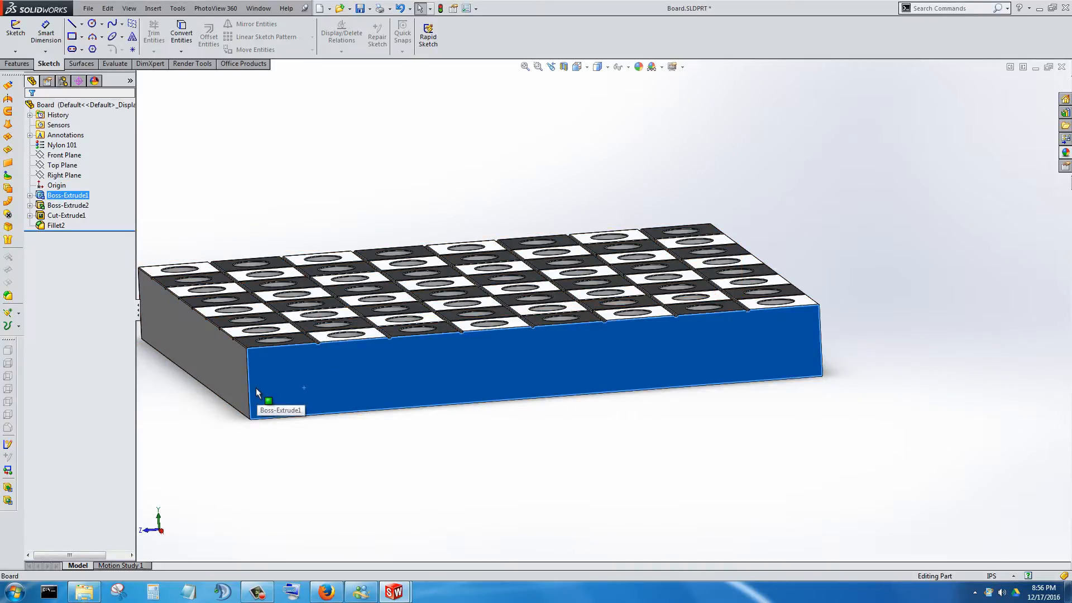
middle_click_drag(377, 478, 383, 287)
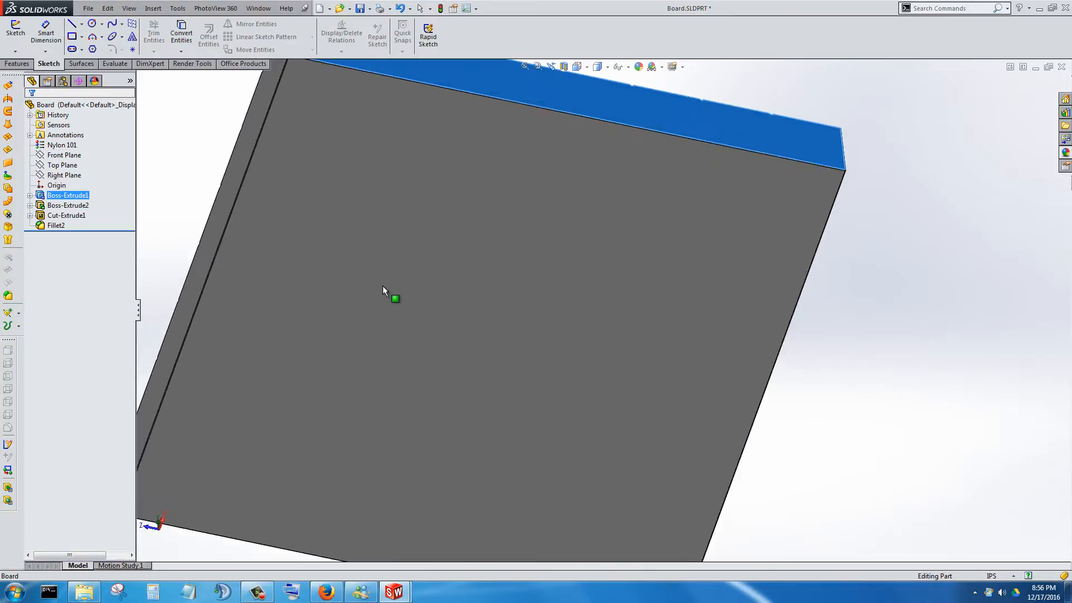
left_click(383, 287)
key("f")
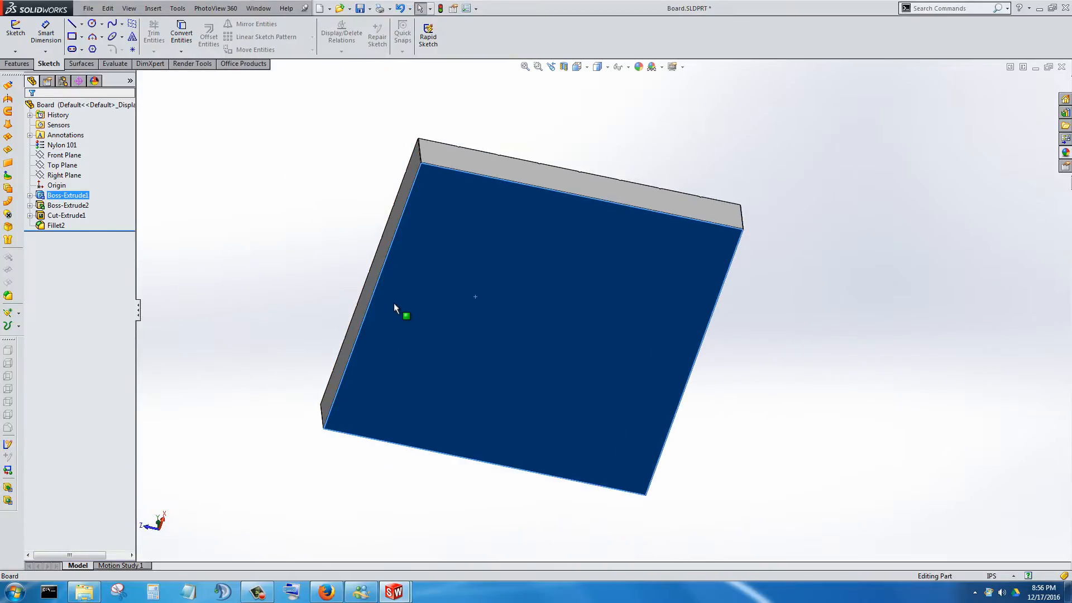
middle_click_drag(398, 206, 487, 472)
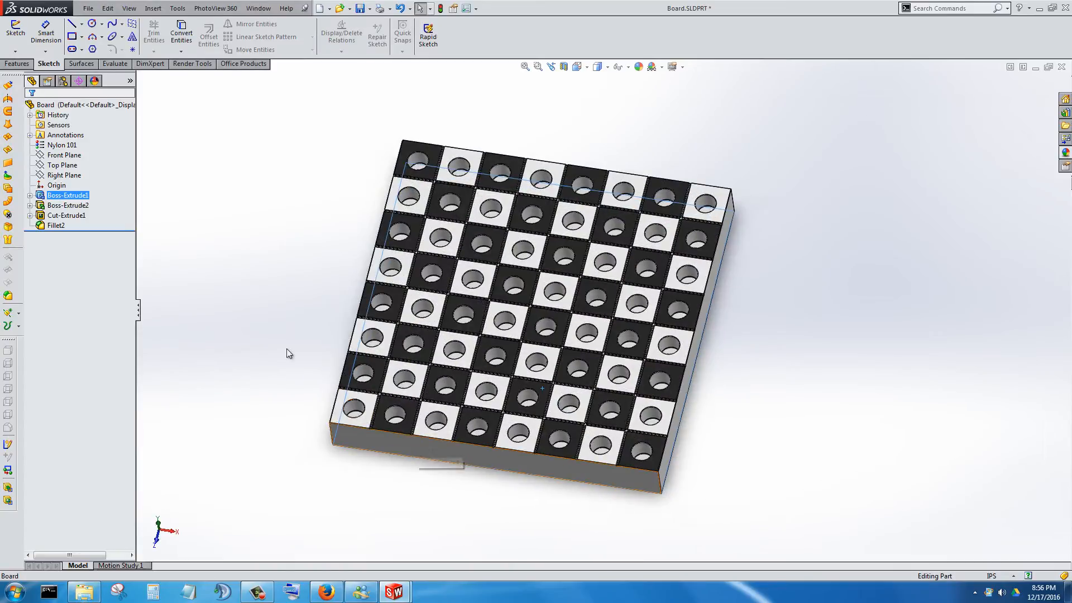
- Open the sketch of the board's base extrusion, check its outline and dimensions, and exit the sketch
left_click(30, 196)
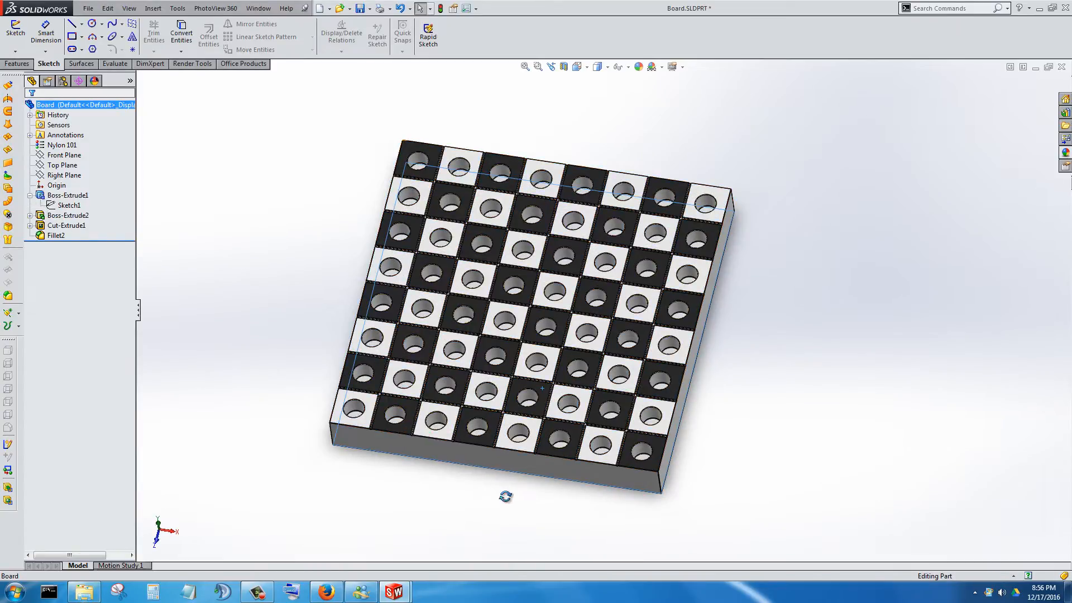
middle_click_drag(505, 496, 514, 426)
left_click(67, 205)
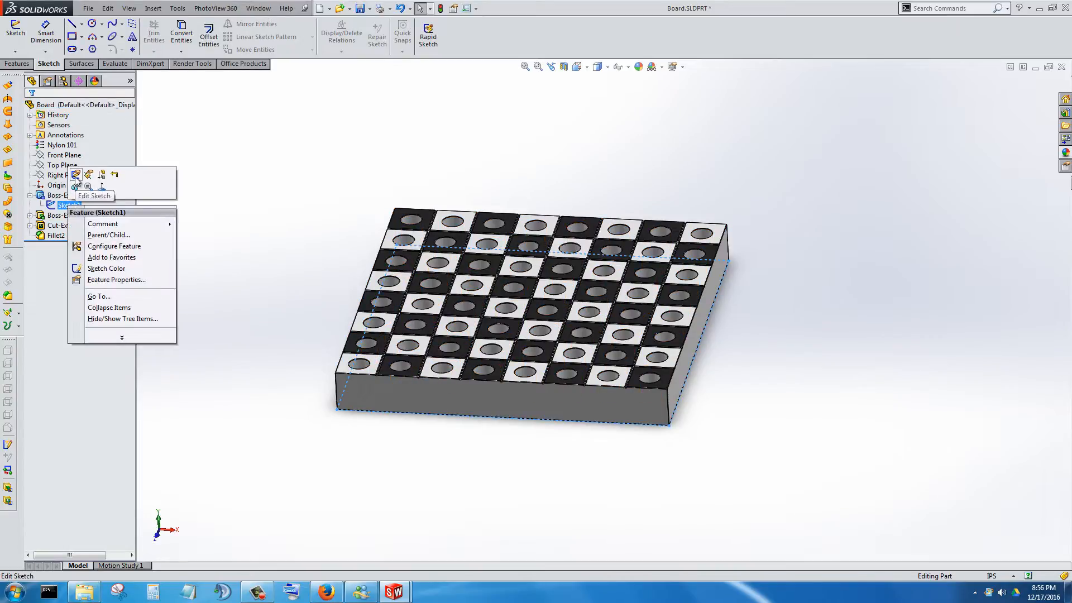
left_click(76, 175)
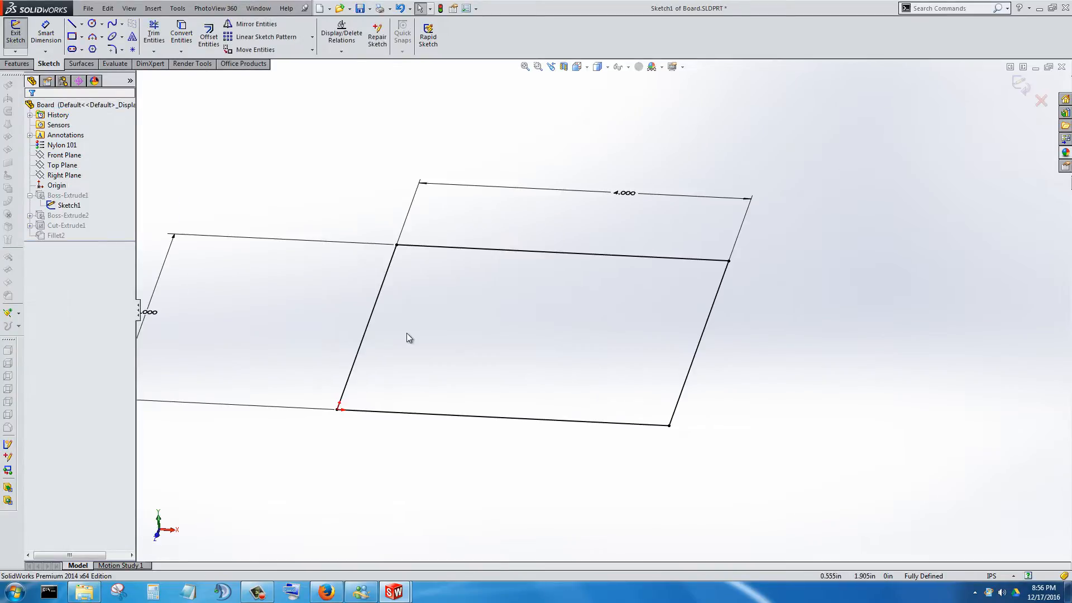
mouse_move(402, 358)
middle_mouse_down()
mouse_move(411, 340)
mouse_move(365, 321)
middle_mouse_up()
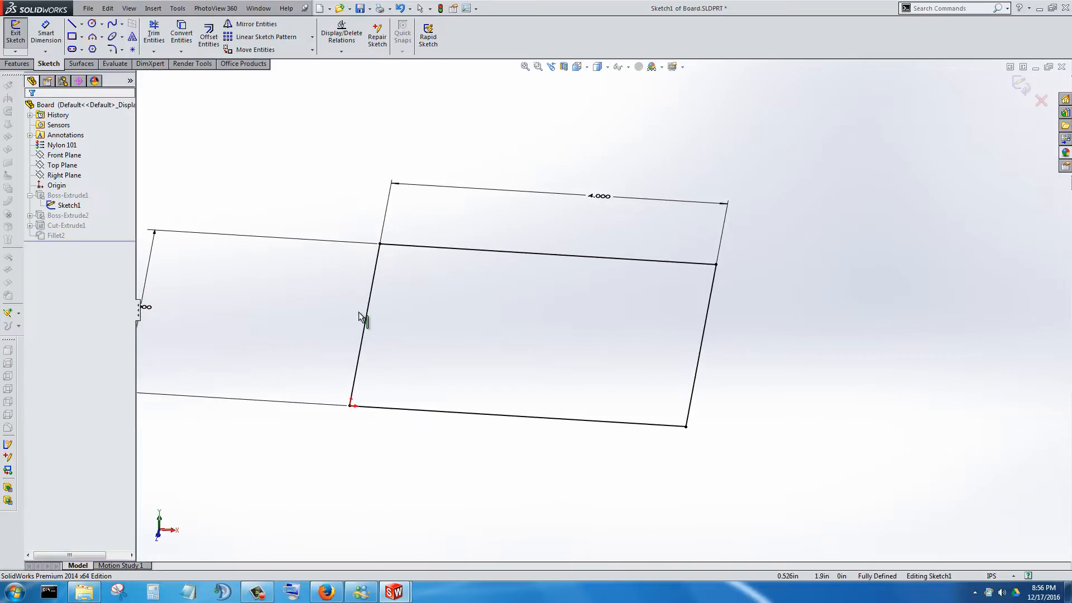
left_click(21, 41)
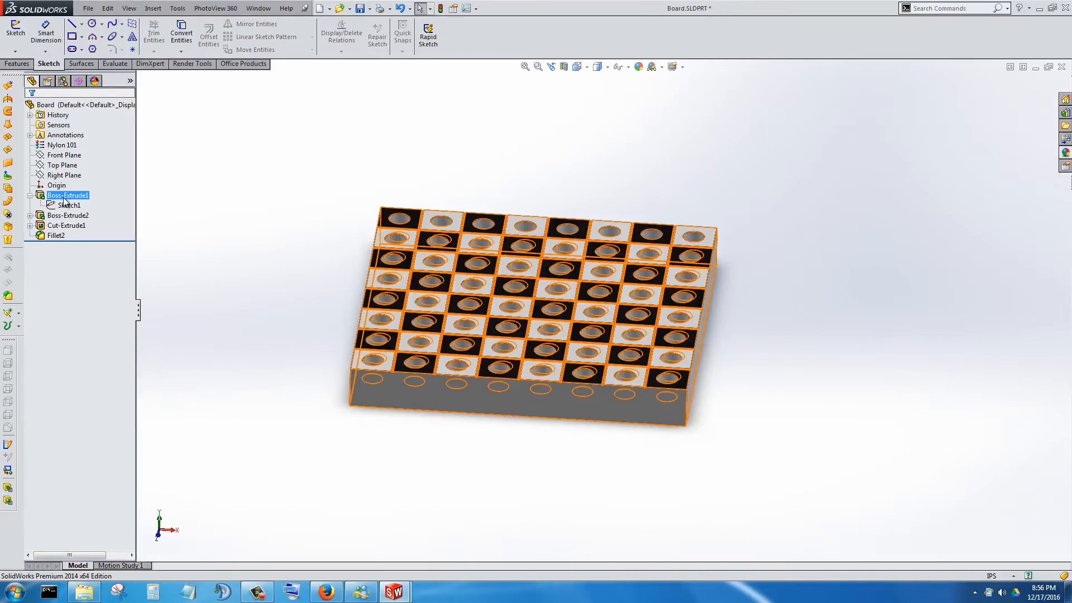
- Edit the board's base extrusion and subtract 0.25 in from its blind depth, setting it to 0.240 in
right_click(66, 196)
left_click(72, 165)
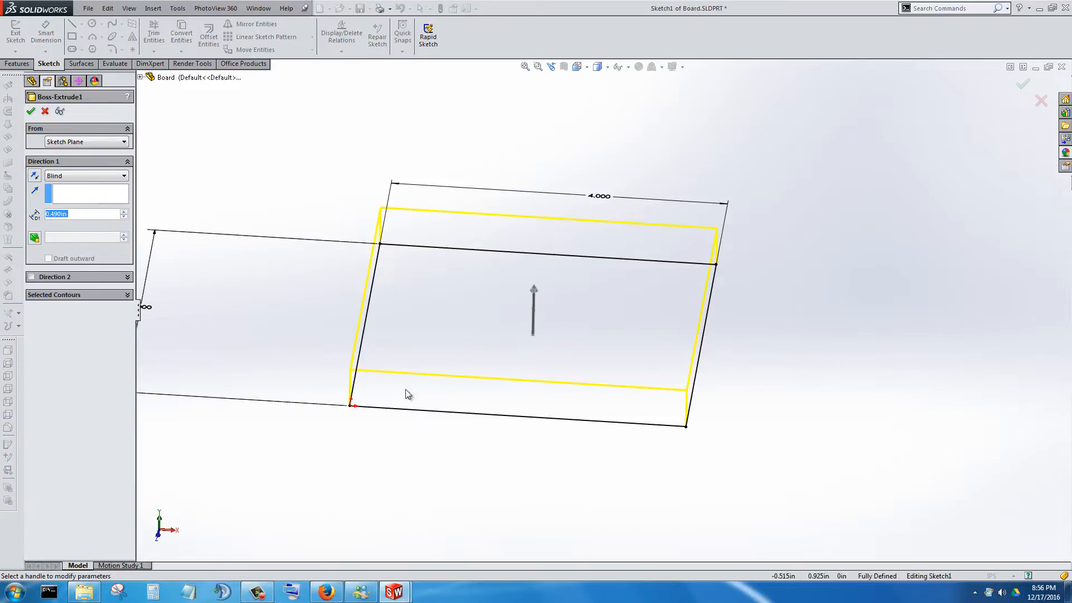
middle_click_drag(495, 469, 374, 310)
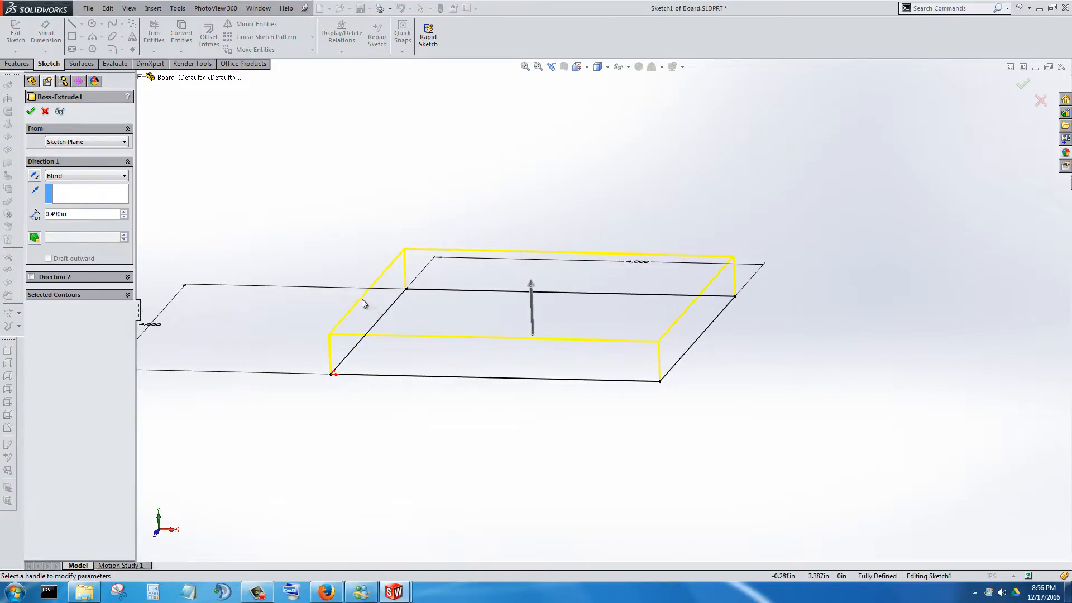
scroll(478, 378, "down", 2)
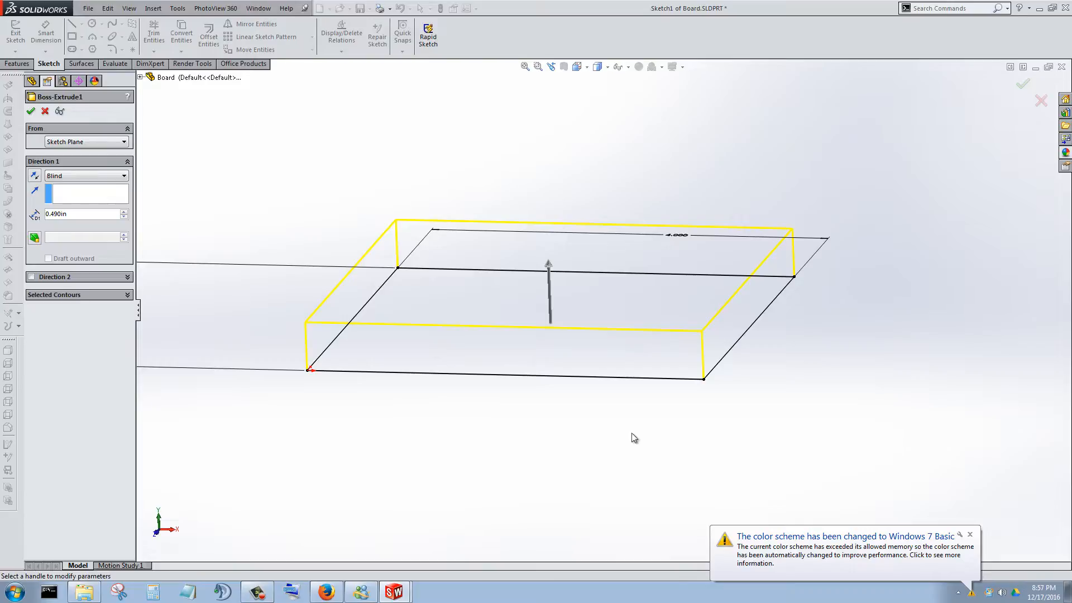
left_click(971, 535)
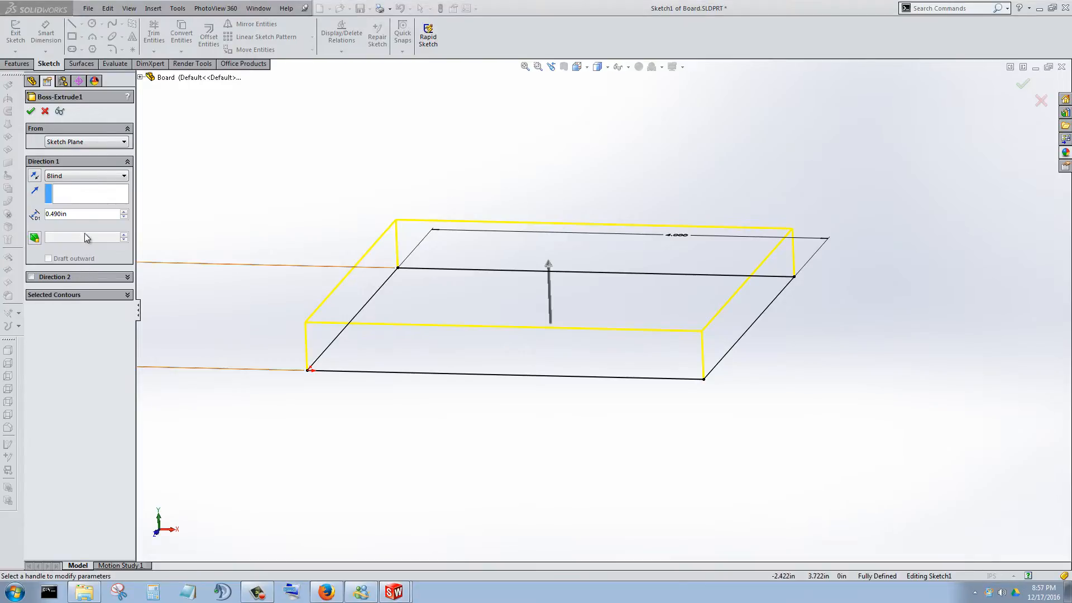
double_click(85, 213)
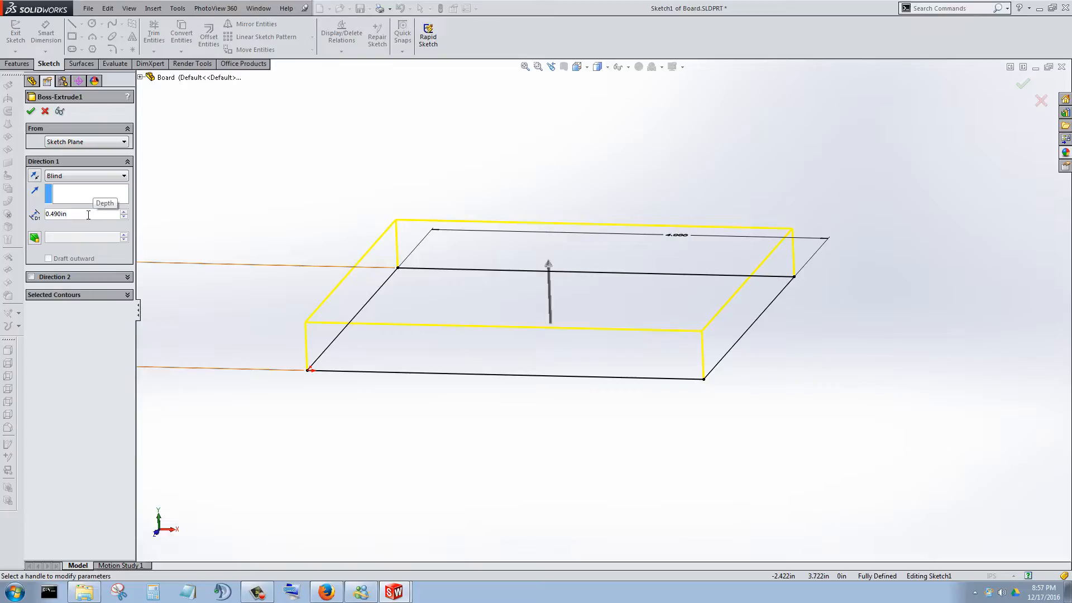
type("-.")
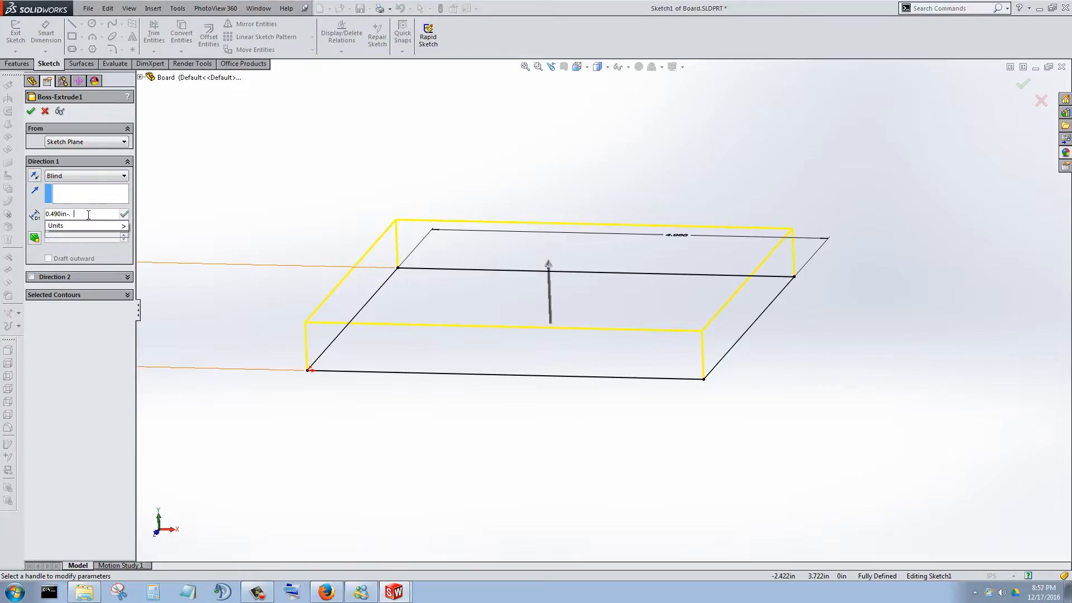
type("25")
key("Return")
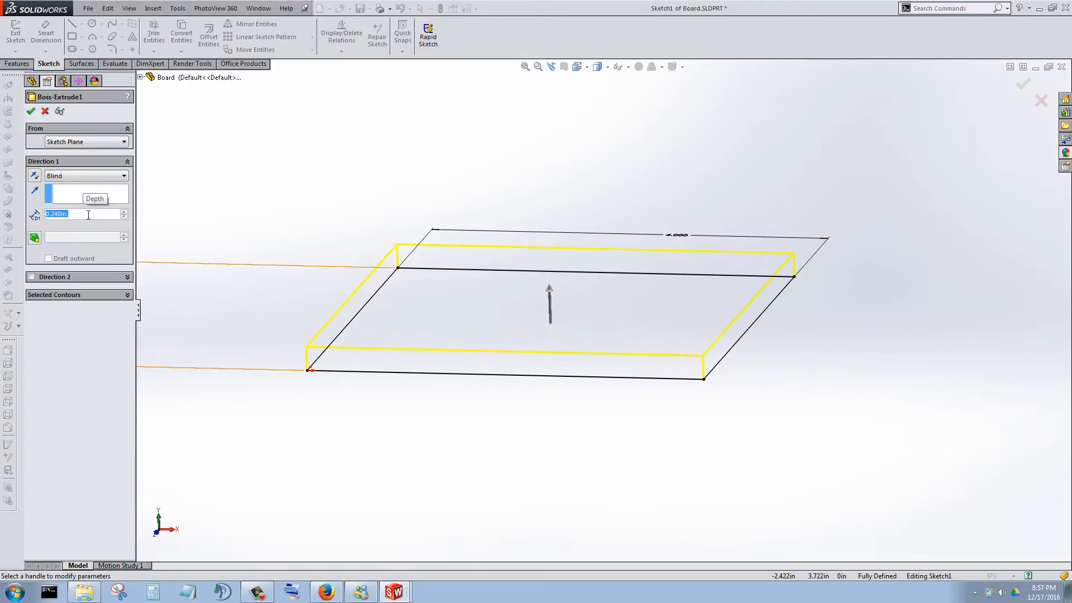
left_click(31, 112)
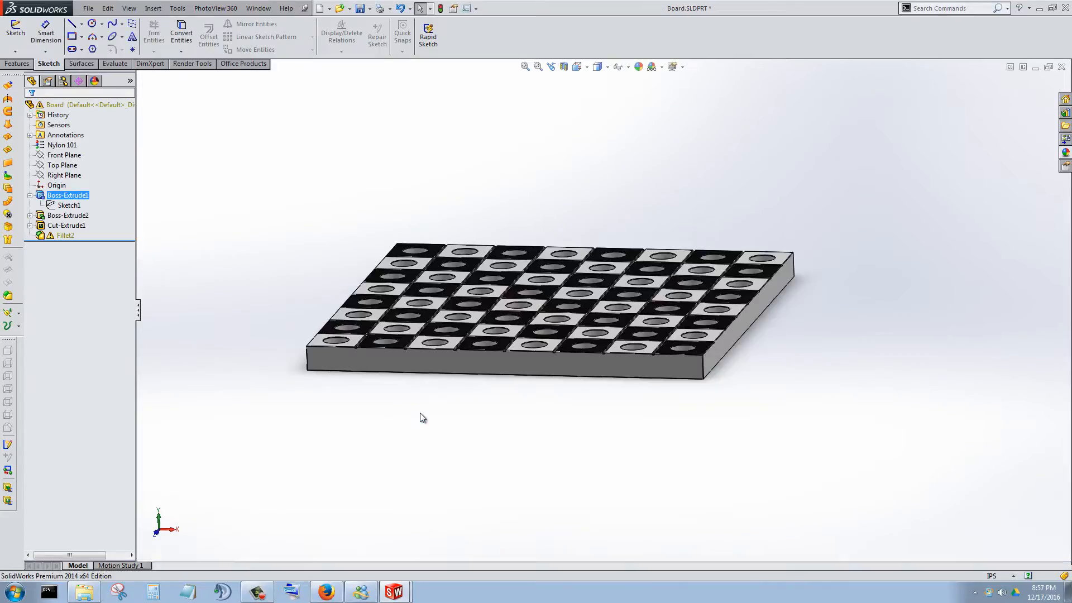
- Examine the thinner board from above, from the sides and up close, checking the squares, grooves and peg holes
scroll(499, 301, "down", 4)
middle_click_drag(499, 302, 488, 503)
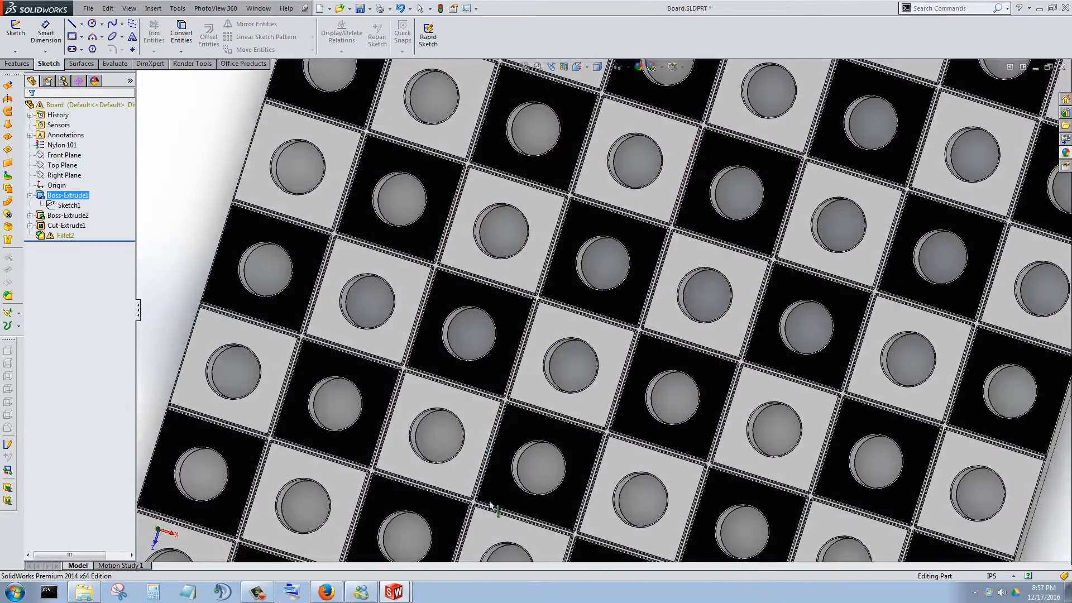
left_click(469, 335)
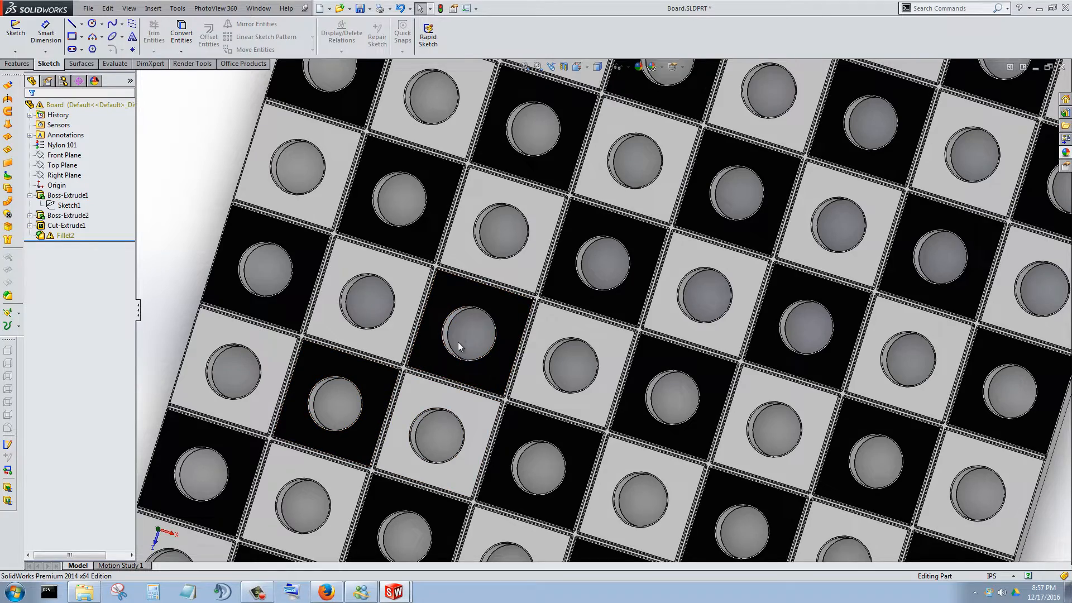
middle_click_drag(469, 335, 504, 103)
key("Escape")
scroll(627, 264, "up", 2)
middle_click_drag(750, 368, 678, 277)
scroll(677, 278, "up", 3)
middle_click_drag(533, 335, 311, 264)
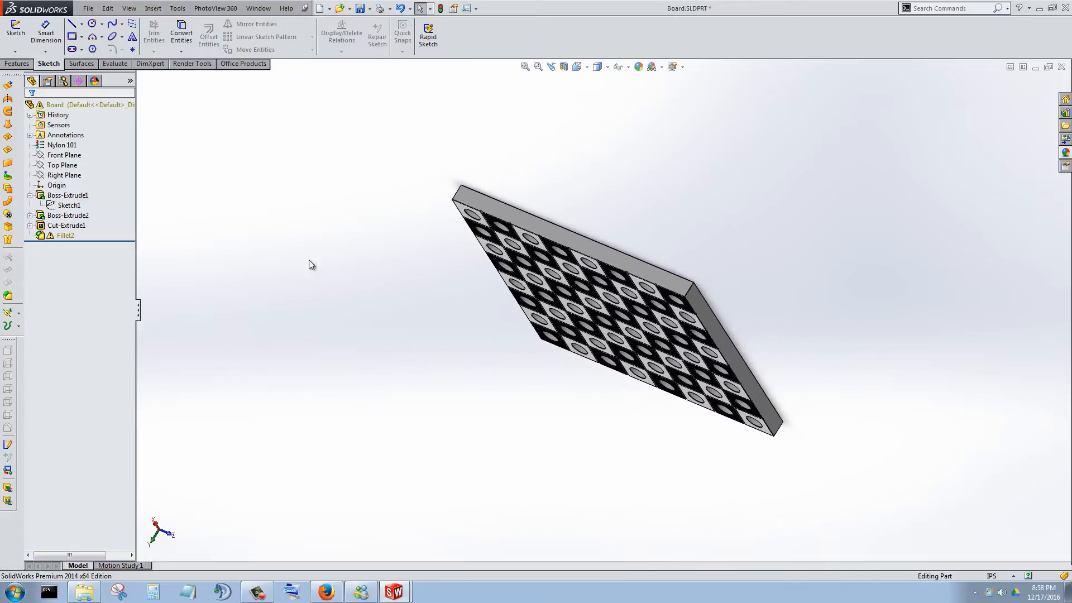
middle_click_drag(602, 317, 270, 451)
middle_click_drag(513, 374, 460, 95)
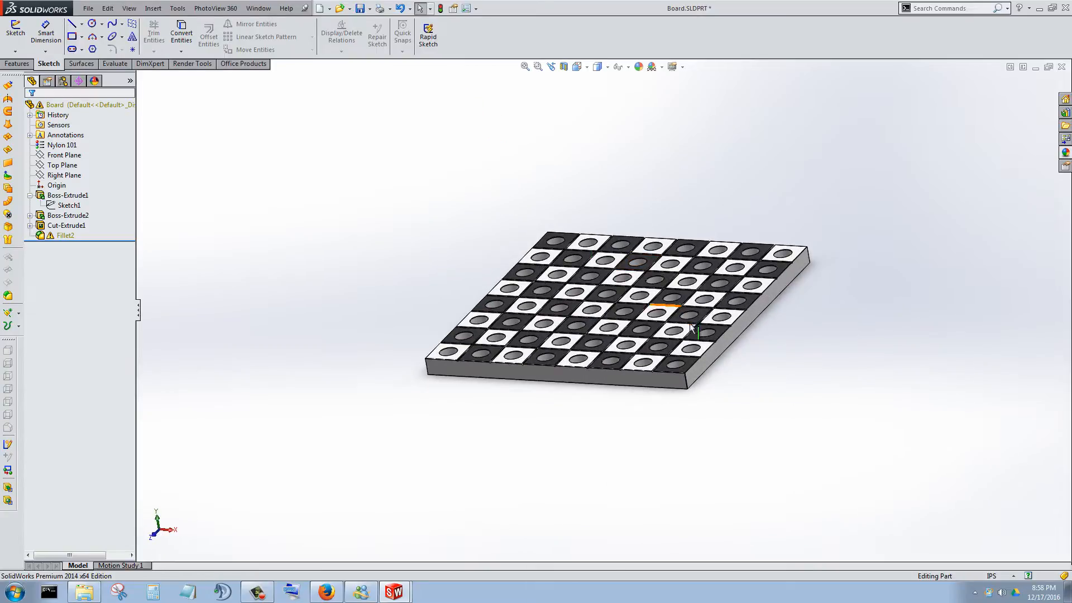
scroll(692, 328, "down", 5)
middle_click_drag(689, 359, 628, 459)
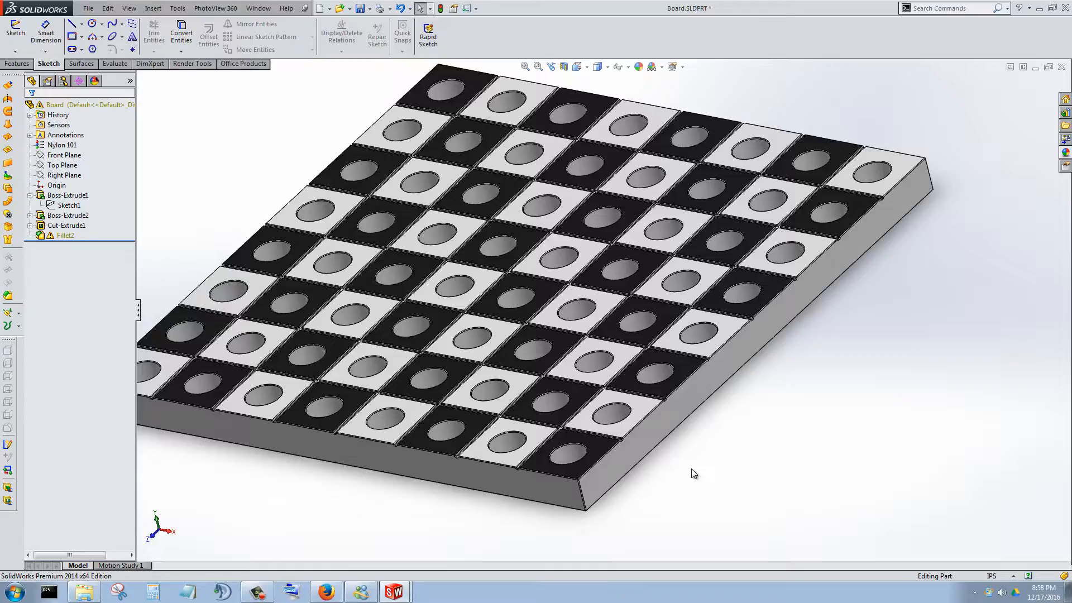
- Switch to the assembly window, enlarge the What's Wrong list to review all its entries, and close it
key("ctrl+Tab")
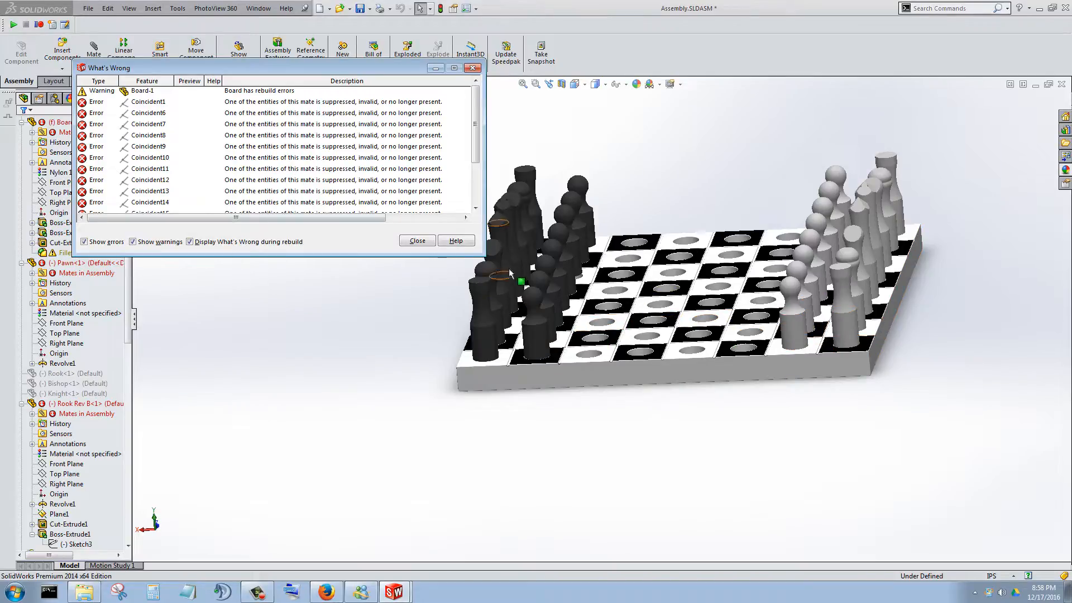
left_click_drag(481, 254, 614, 412)
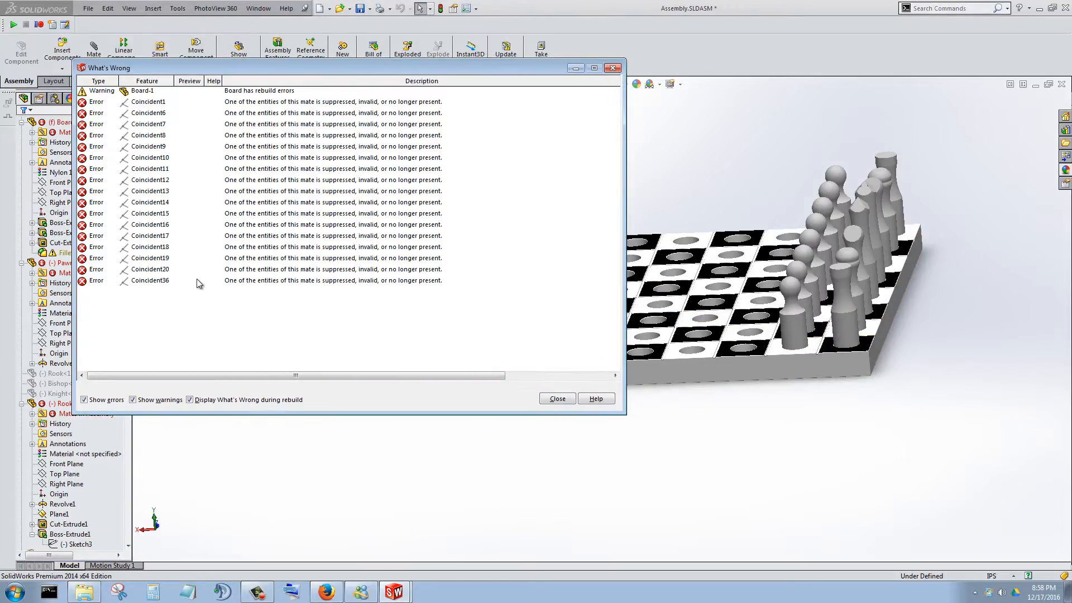
left_click_drag(185, 68, 310, 125)
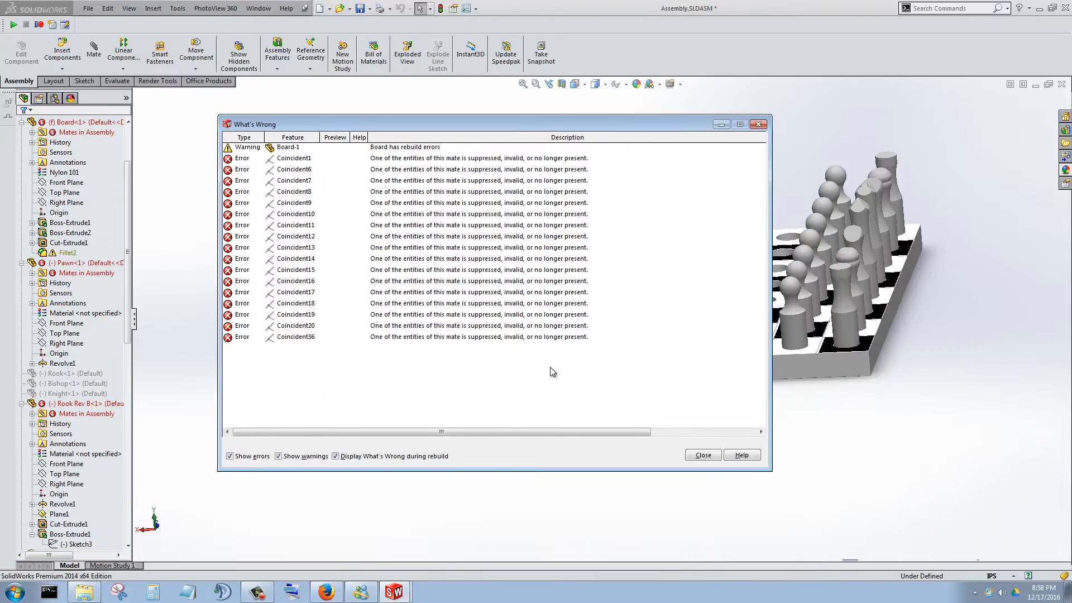
left_click(702, 455)
- Examine how the black and light pieces sit on the thinner board, and check the assembly tree for flagged components and mates
scroll(583, 330, "down", 10)
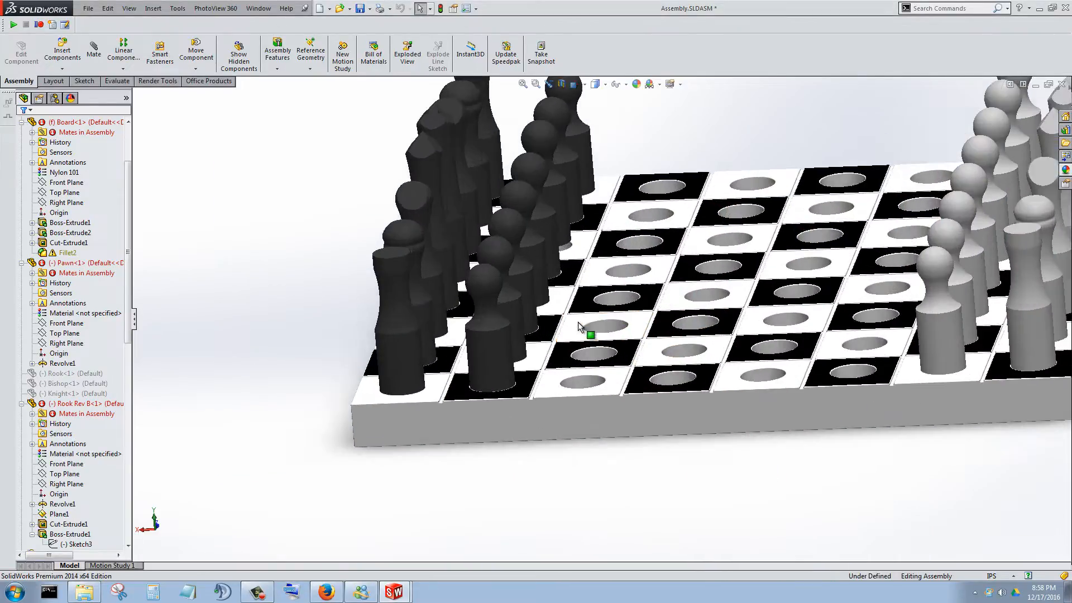
left_click_drag(129, 237, 125, 478)
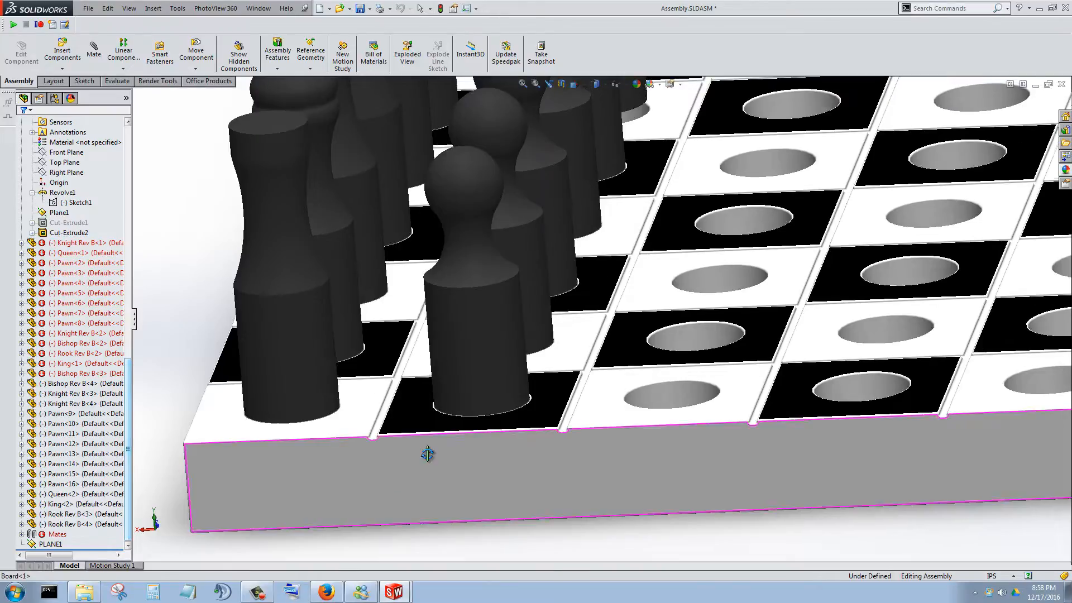
middle_click_drag(428, 452, 465, 373)
left_click(466, 371)
middle_click_drag(514, 477, 578, 575)
scroll(514, 399, "up", 4)
middle_click_drag(725, 311, 726, 506)
middle_click_drag(567, 432, 659, 460)
scroll(545, 382, "up", 2)
scroll(645, 445, "up", 5)
scroll(368, 355, "down", 5)
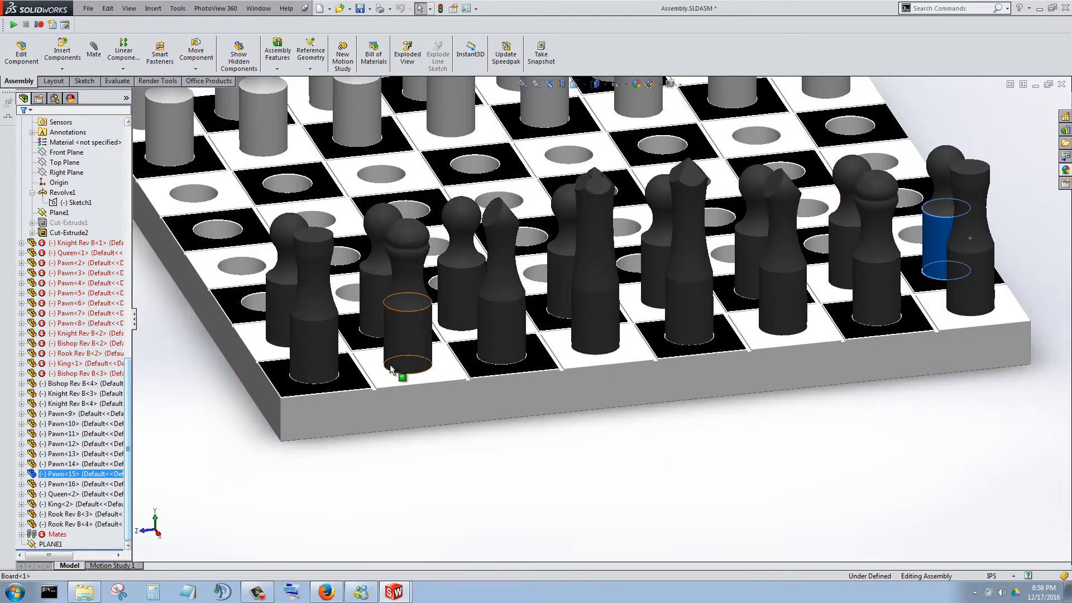
middle_click_drag(392, 368, 480, 418)
scroll(469, 363, "up", 5)
scroll(500, 305, "down", 4)
scroll(490, 404, "up", 4)
scroll(518, 304, "down", 3)
scroll(609, 413, "down", 3)
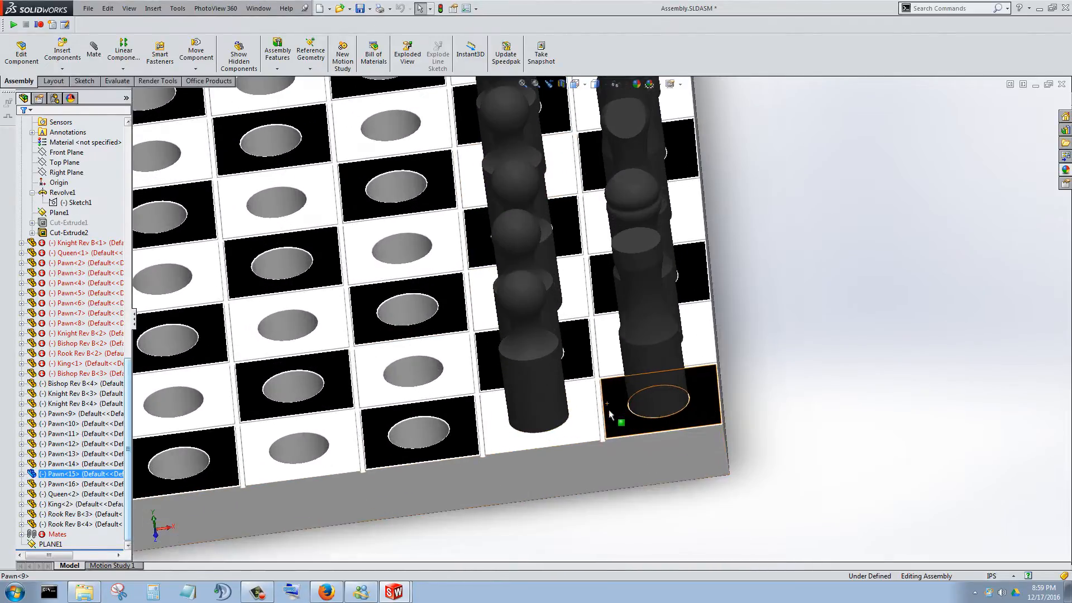
- Examine the board's underside in the assembly, checking the peg holes beneath the pieces
middle_click_drag(608, 410, 514, 326)
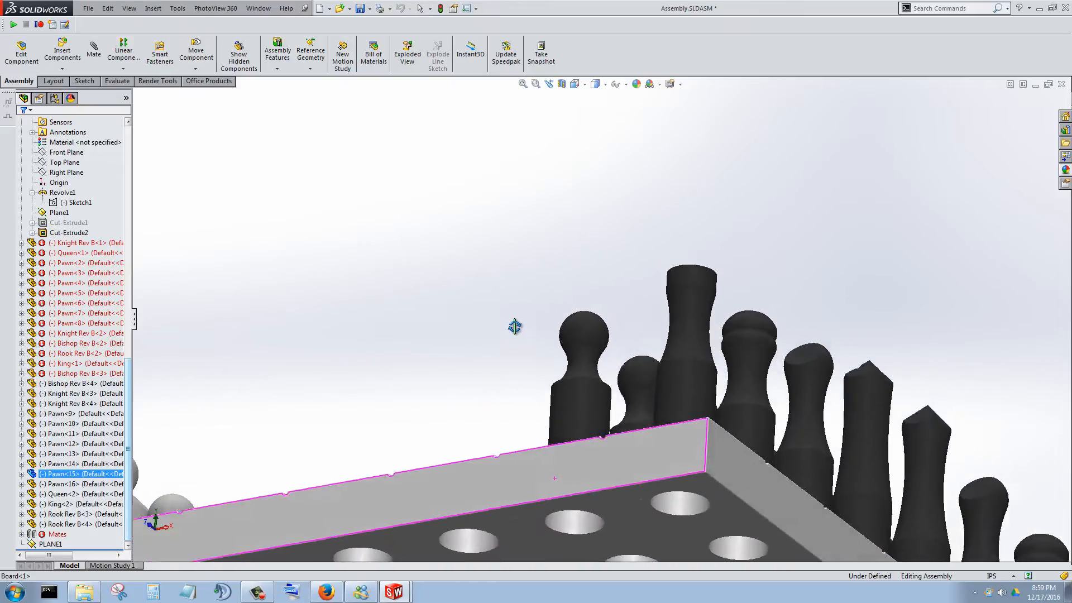
middle_click_drag(585, 506, 606, 500)
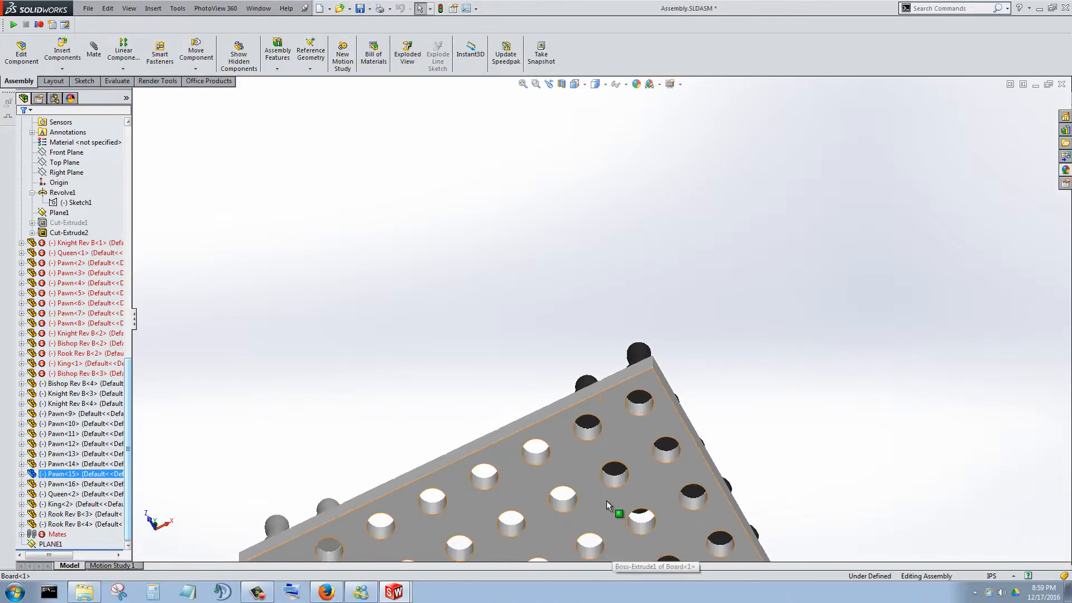
scroll(608, 480, "down", 3)
left_click(632, 375)
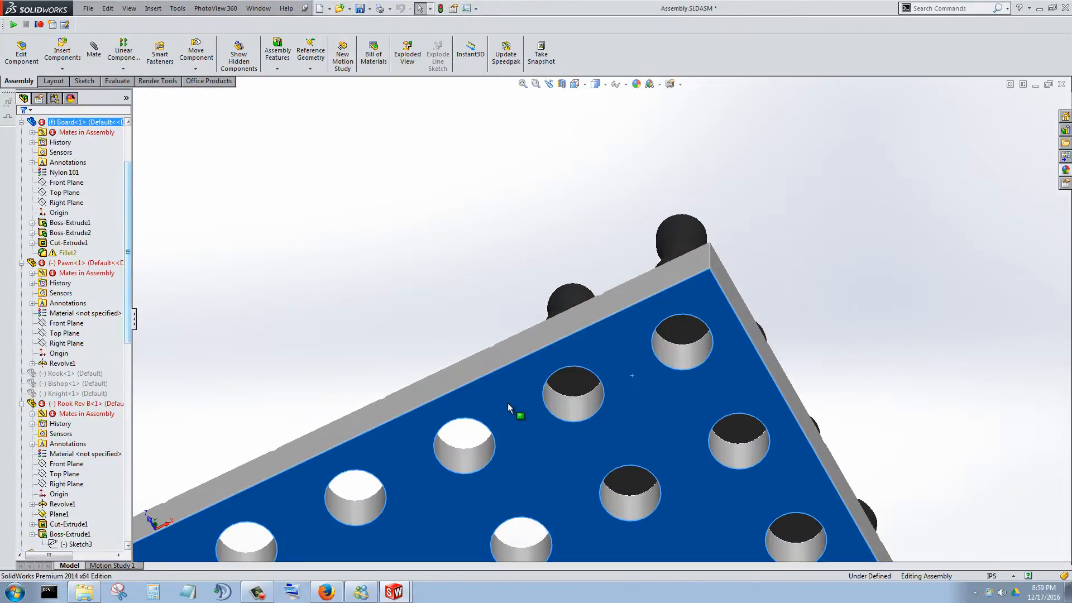
middle_click_drag(494, 285, 512, 304)
left_click(512, 303)
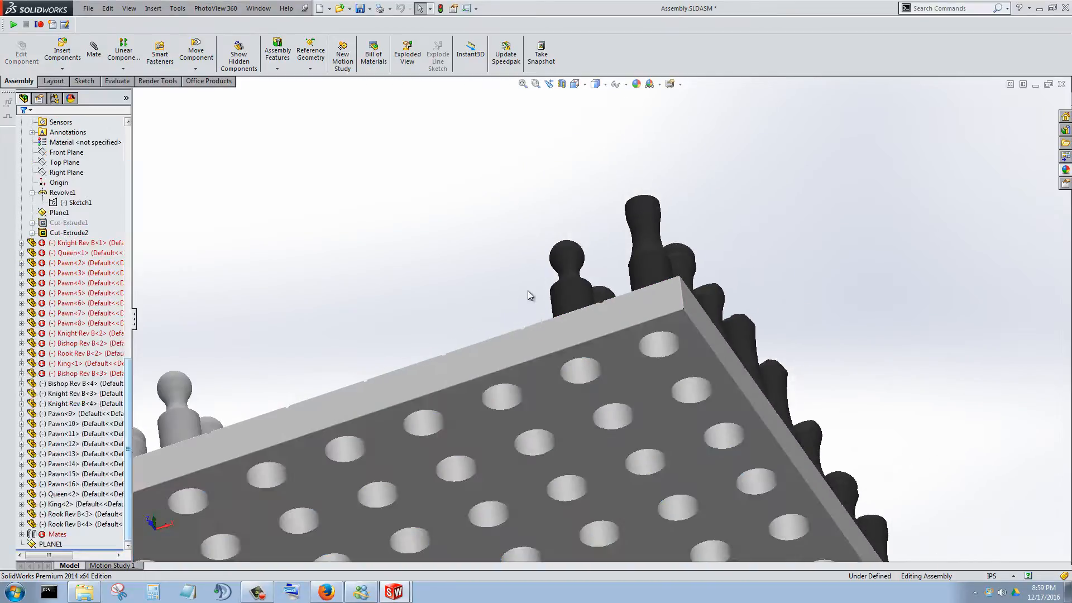
- Open the Coincident8 mate of the component Knight Rev B<1> for editing
scroll(628, 340, "down", 2)
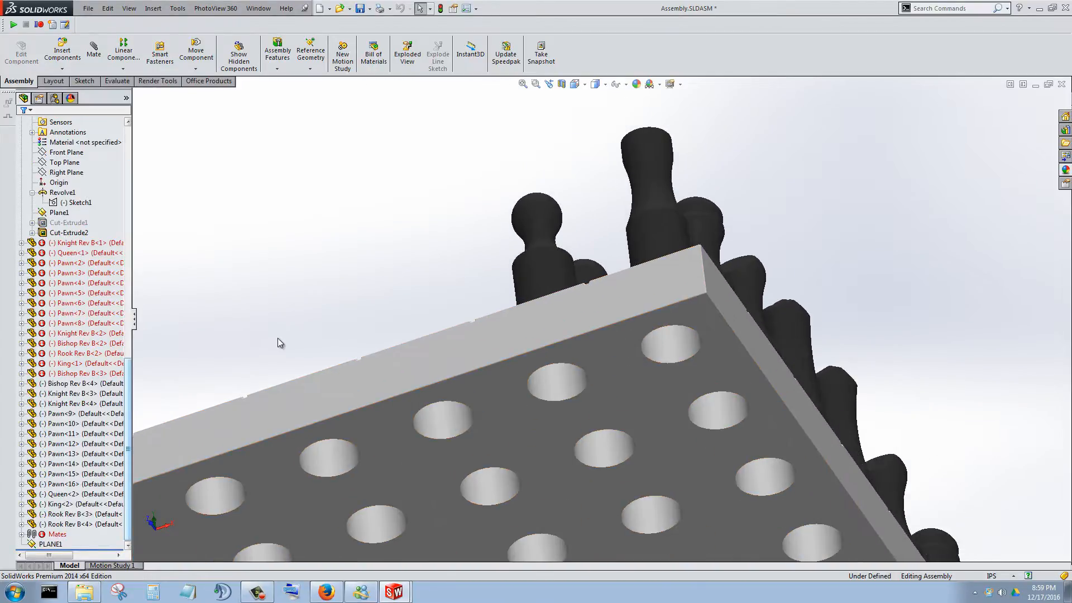
right_click(106, 246)
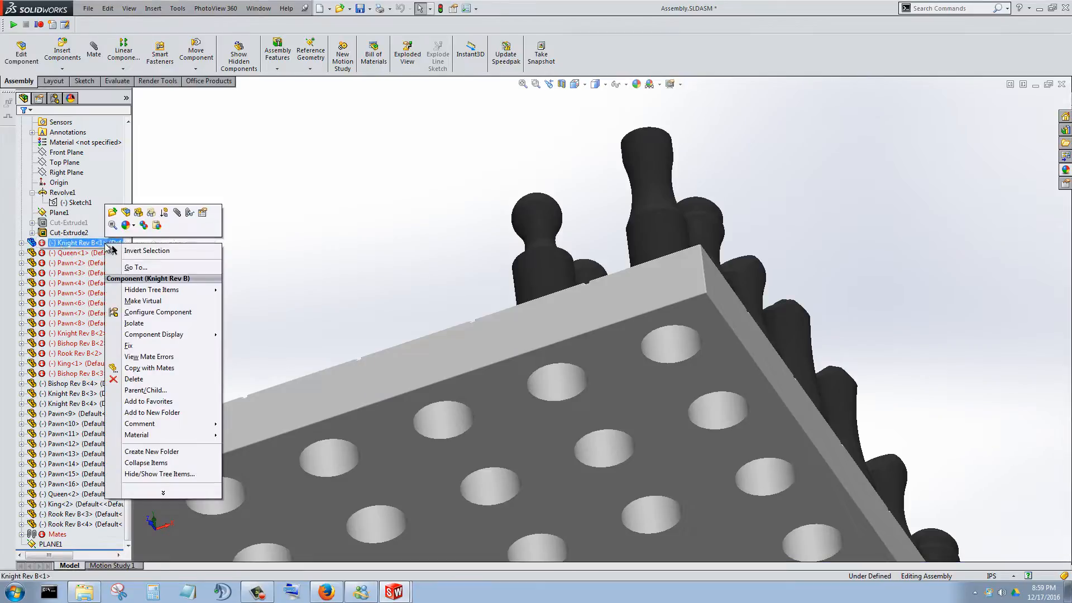
left_click(21, 243)
left_click(54, 255)
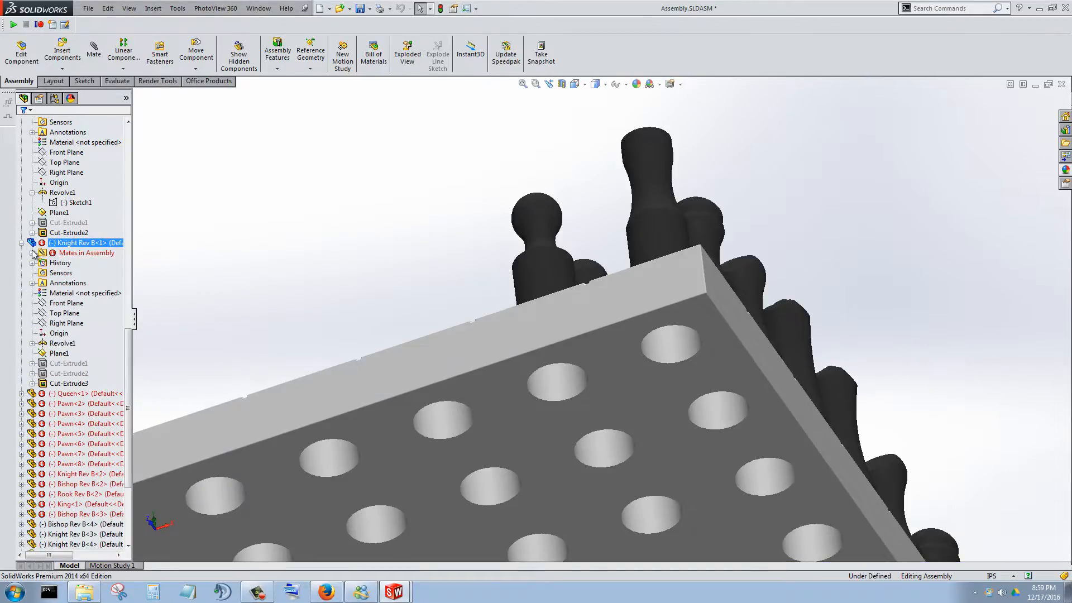
left_click(33, 253)
right_click(90, 273)
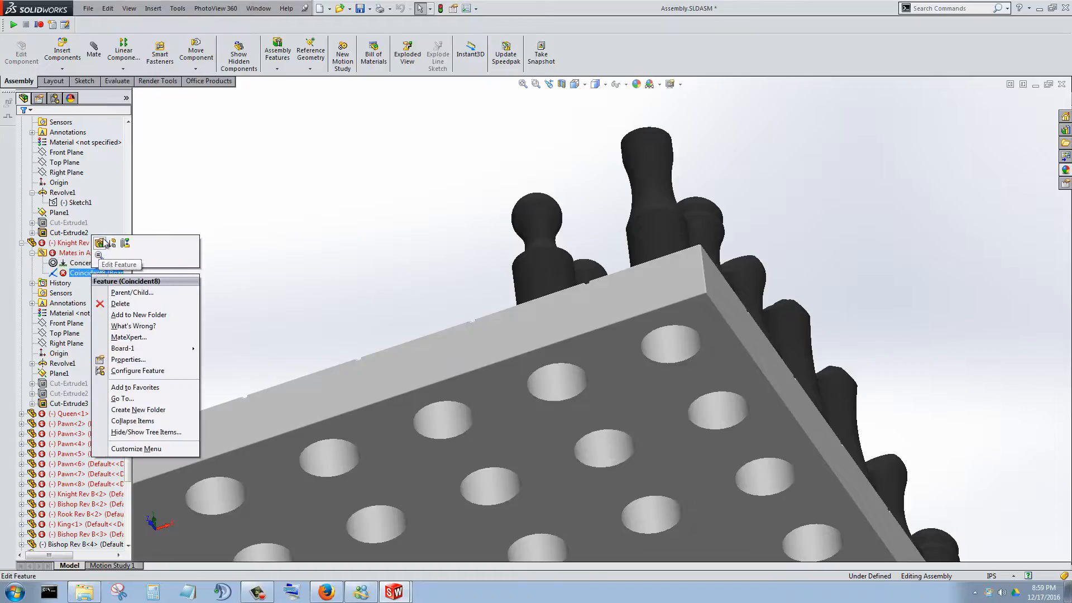
left_click(104, 244)
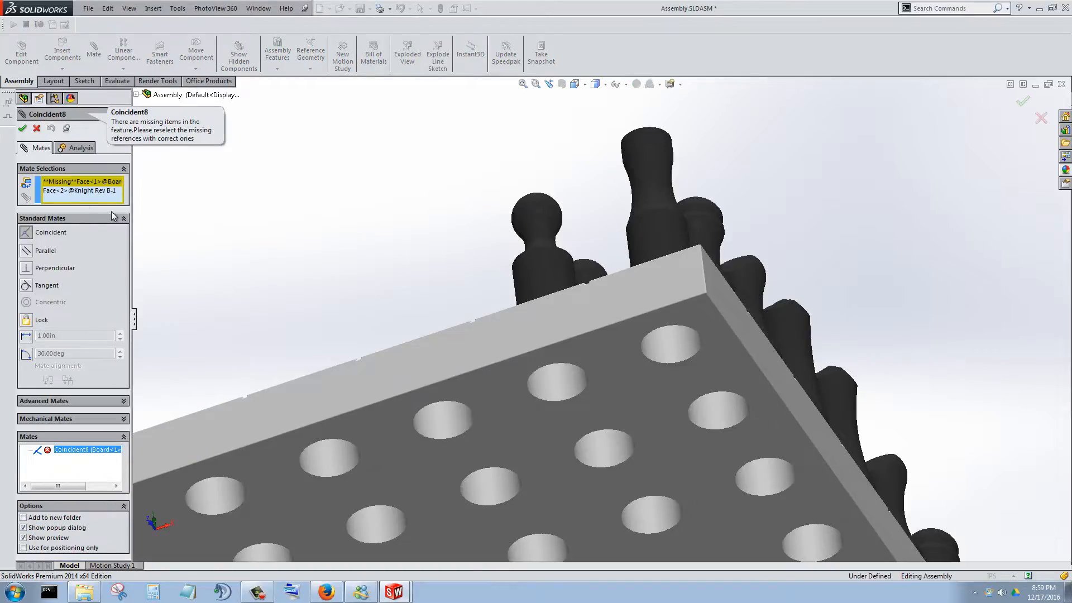
- Highlight the knight's face reference in the coincident mate and inspect its location from above and beneath the board
left_click(87, 193)
scroll(407, 298, "up", 5)
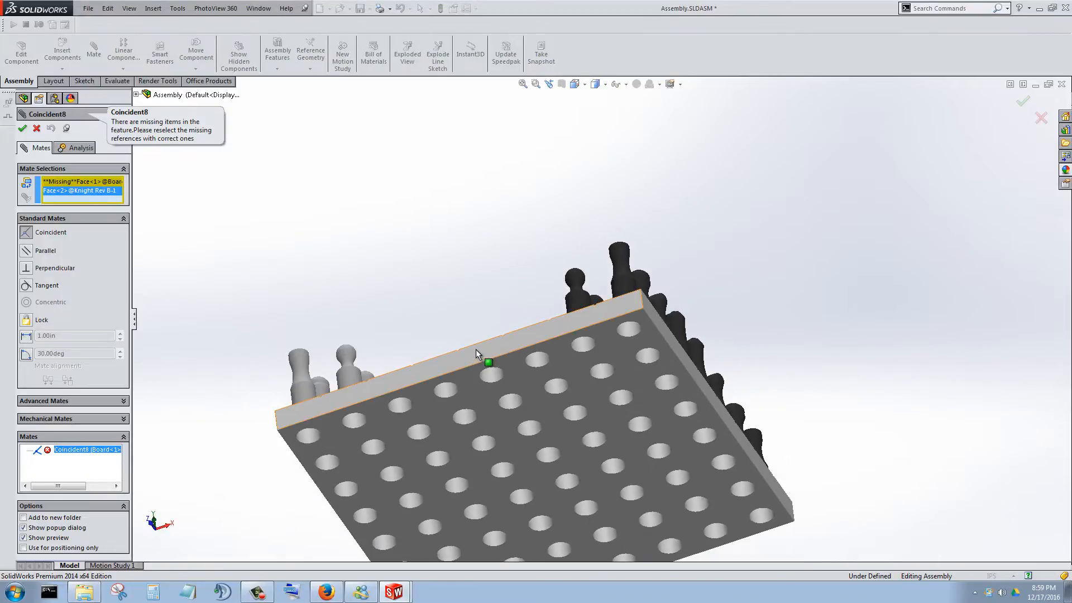
middle_click_drag(476, 351, 529, 498)
scroll(458, 368, "down", 10)
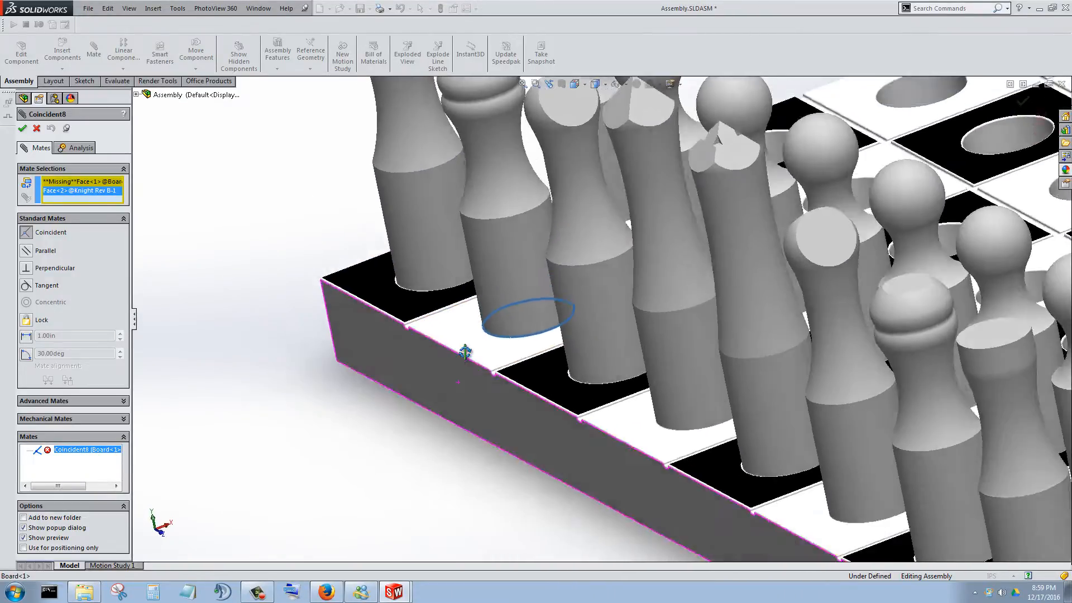
middle_click_drag(465, 352, 467, 150)
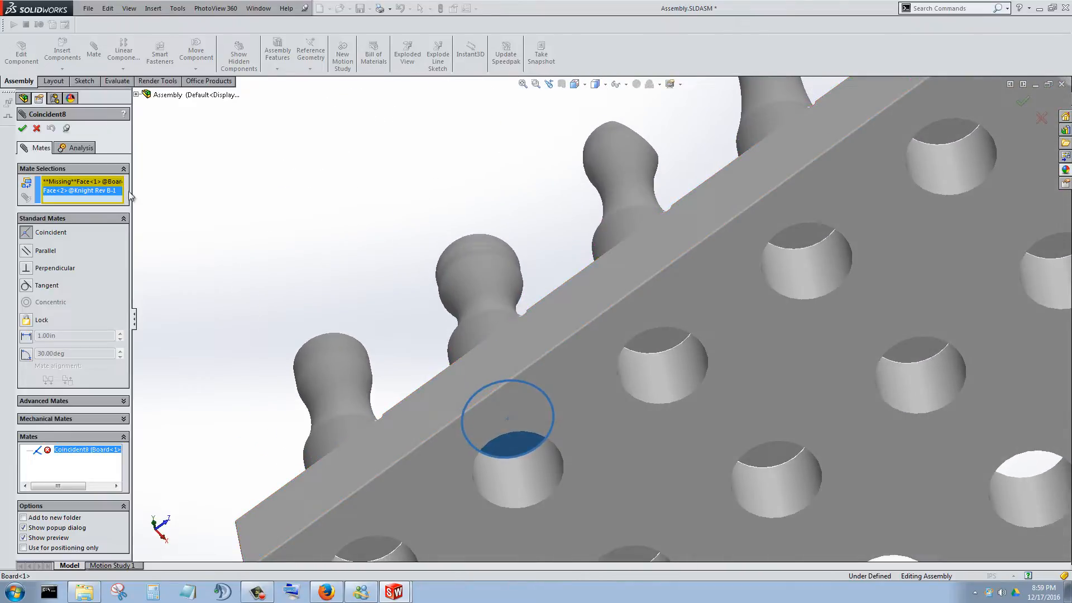
- Replace the missing board reference in the knight's coincident mate with the board's underside face, accept the alignment reversal, and finish the mate
left_click(96, 182)
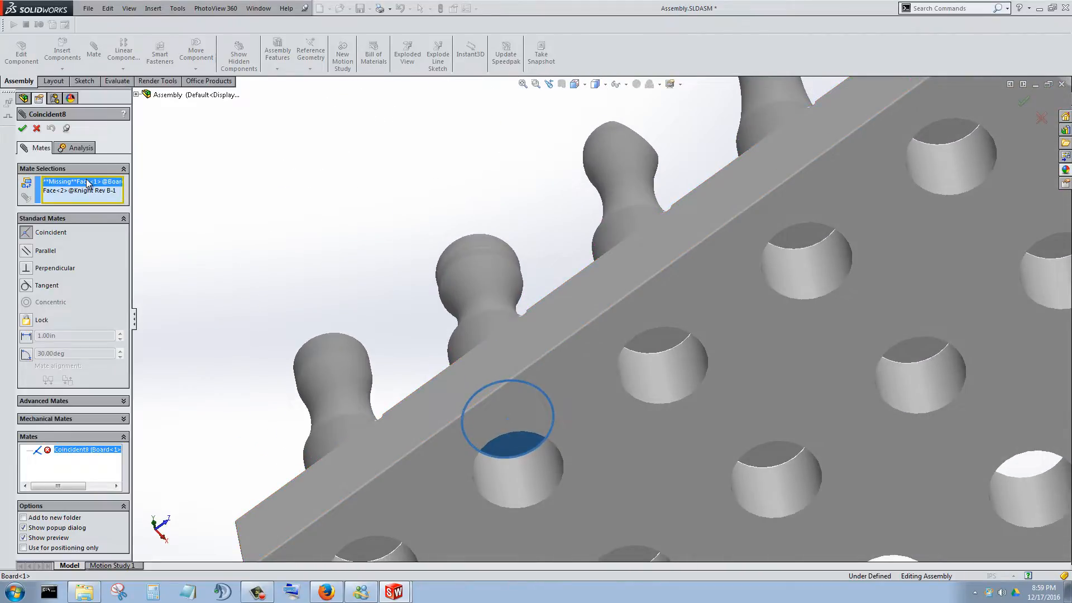
left_click(448, 496)
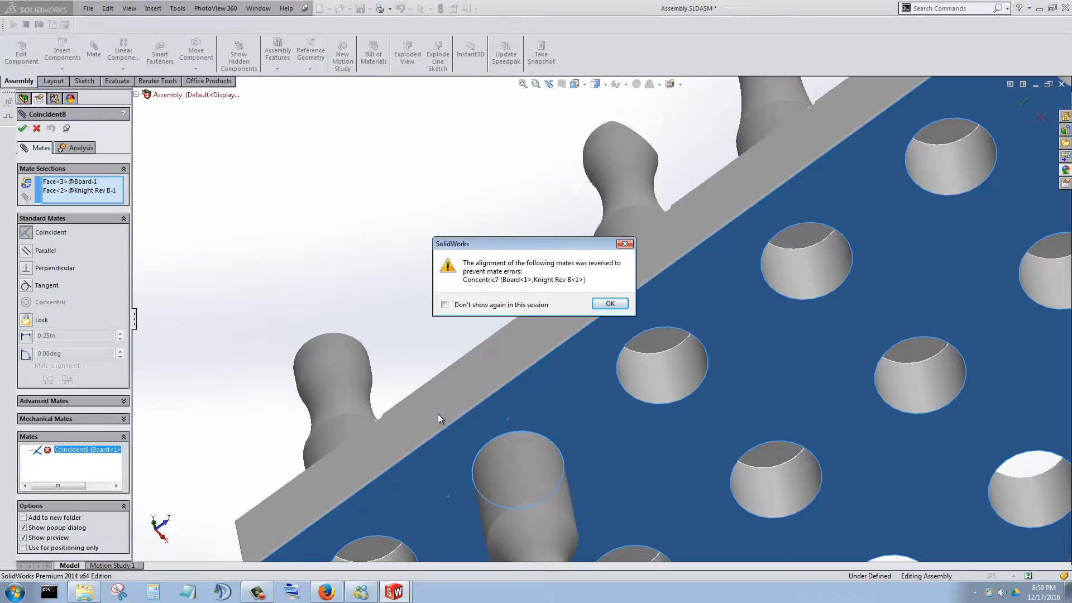
left_click(608, 308)
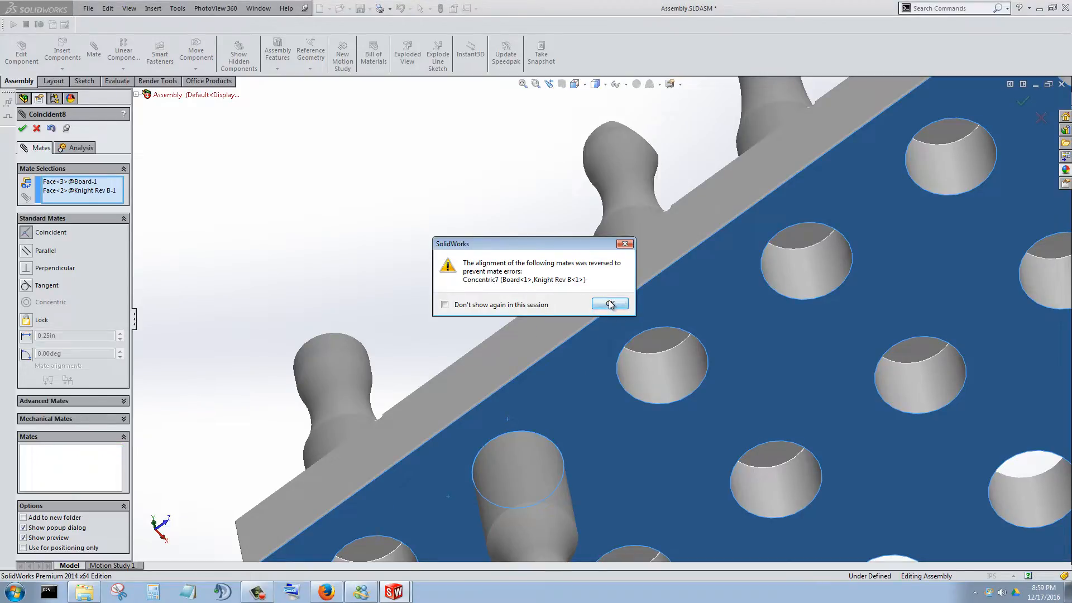
middle_click_drag(502, 416, 595, 365)
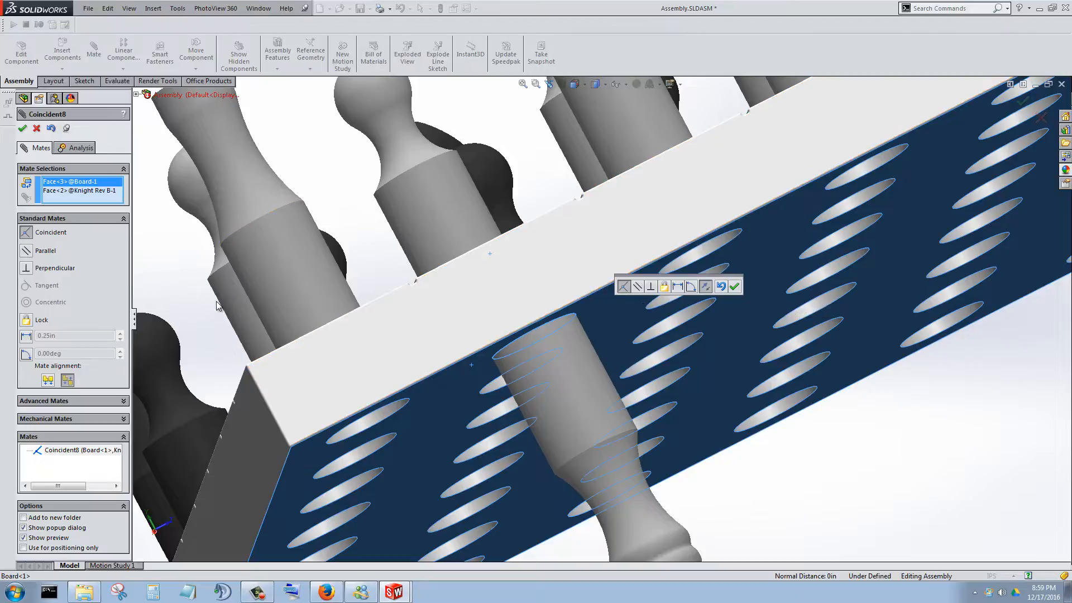
left_click(734, 287)
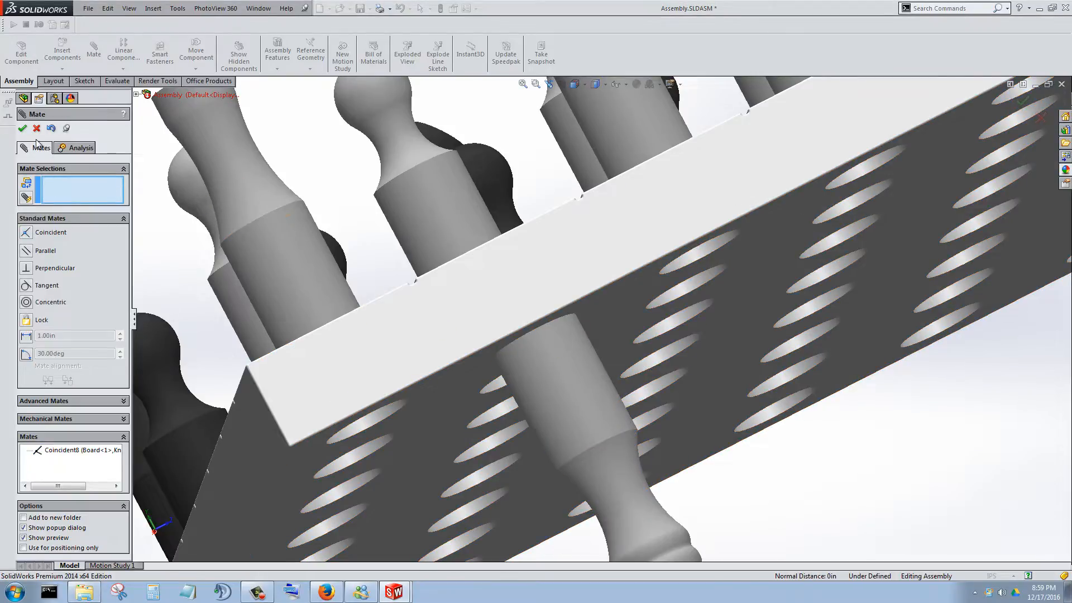
left_click(23, 128)
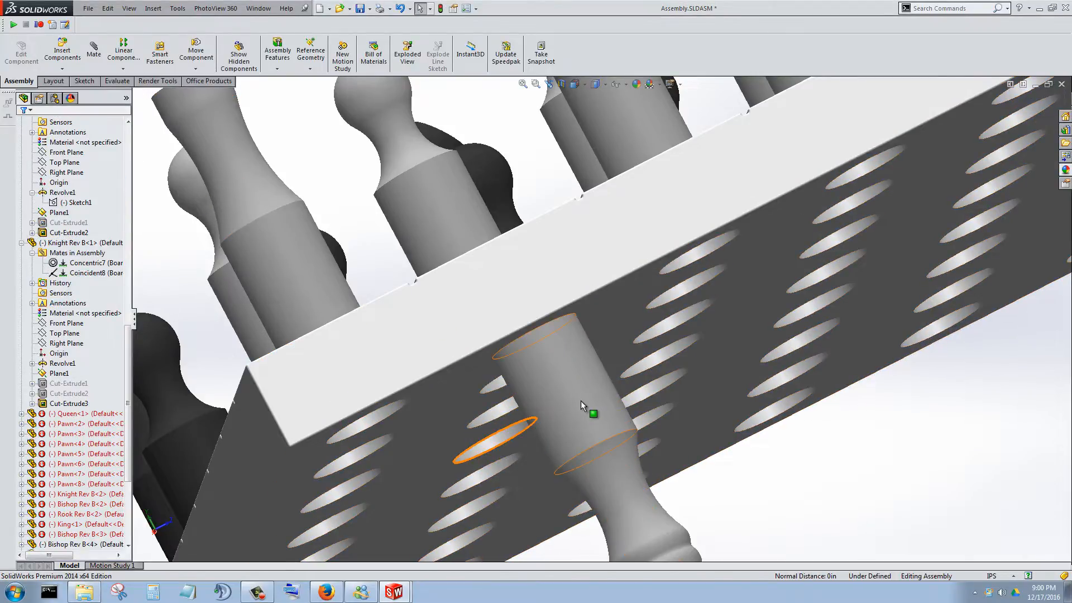
- Flip the alignment of the knight's Concentric7 mate and choose to view the mates of the affected components
left_click(104, 273)
left_click(83, 263)
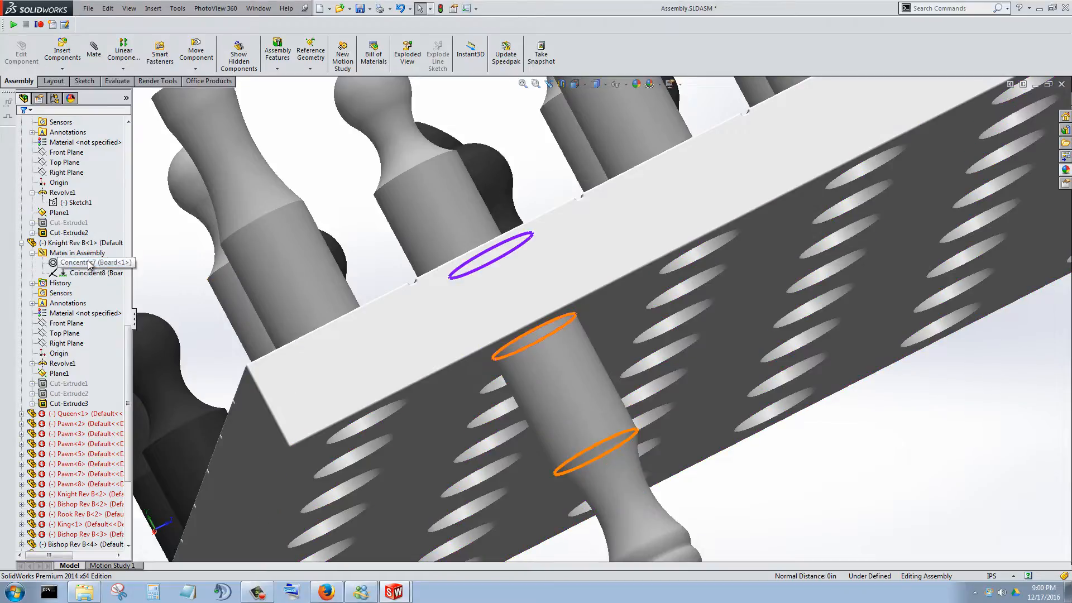
right_click(89, 264)
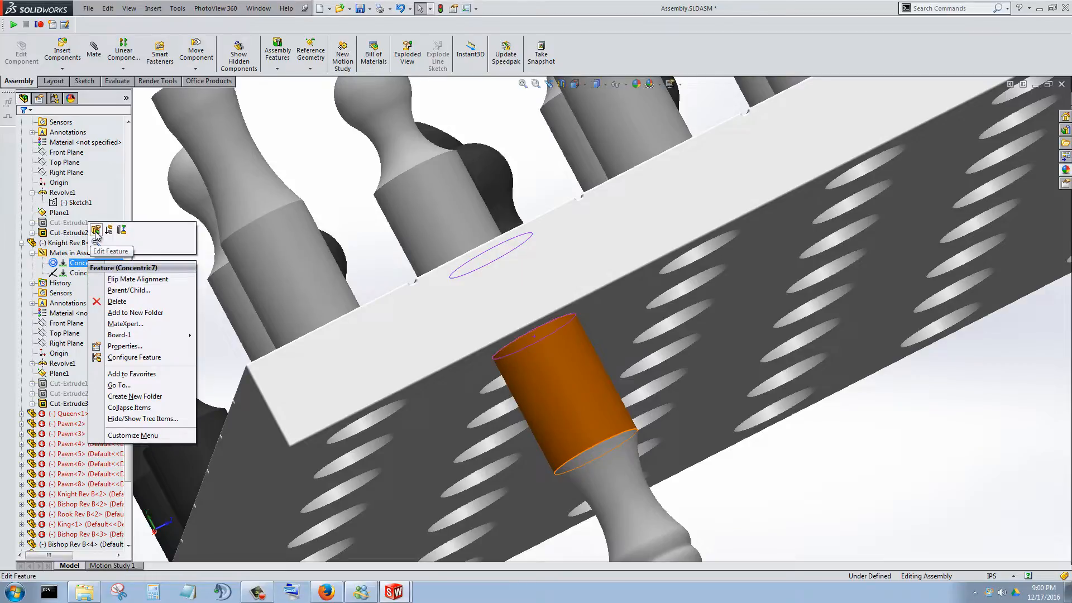
left_click(128, 279)
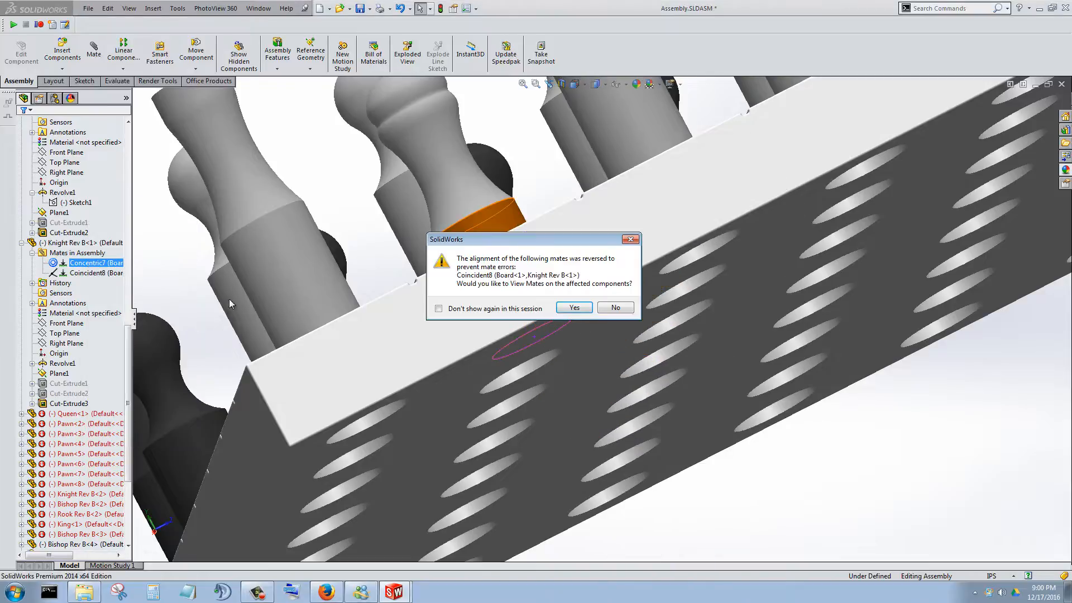
left_click(574, 307)
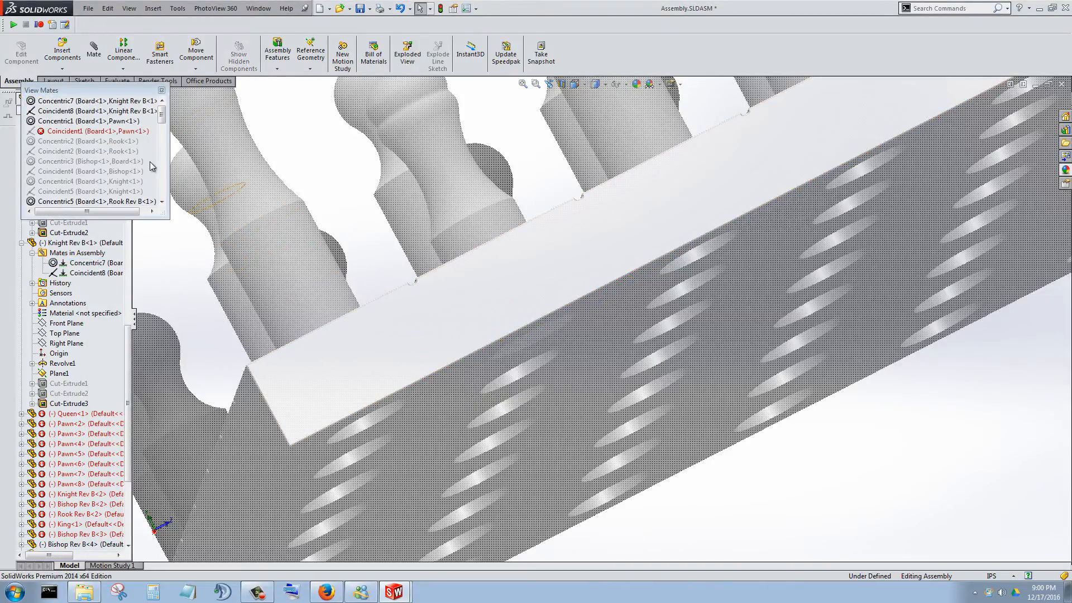
- Inspect the flagged Coincident1 mate between the board and Pawn<1> in the View Mates list, and close the list
left_click(107, 134)
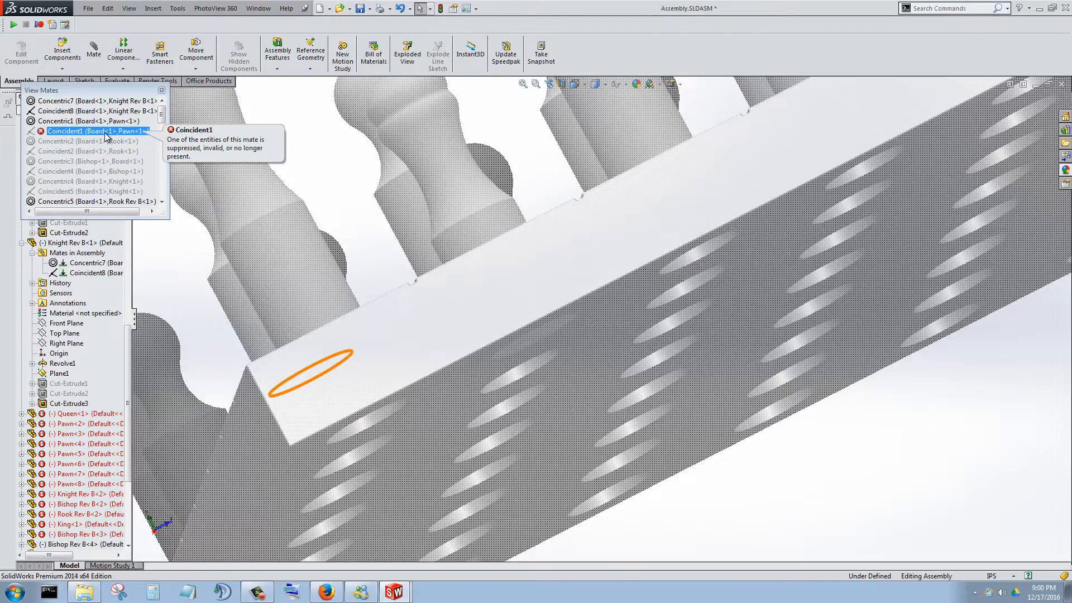
left_click(105, 133)
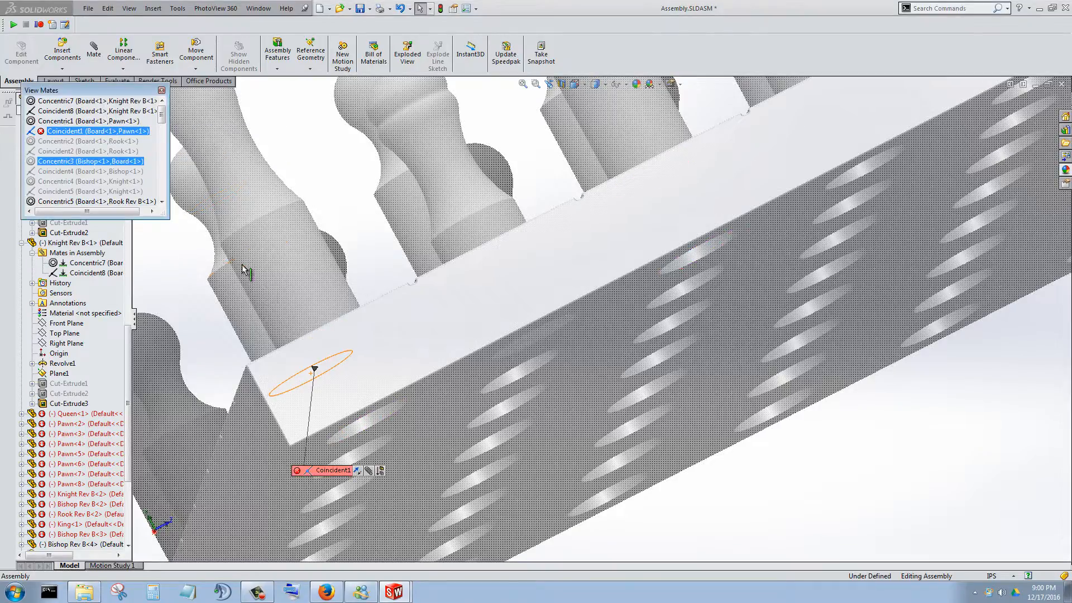
scroll(360, 360, "up", 2)
scroll(402, 397, "down", 1)
middle_click_drag(402, 397, 425, 399)
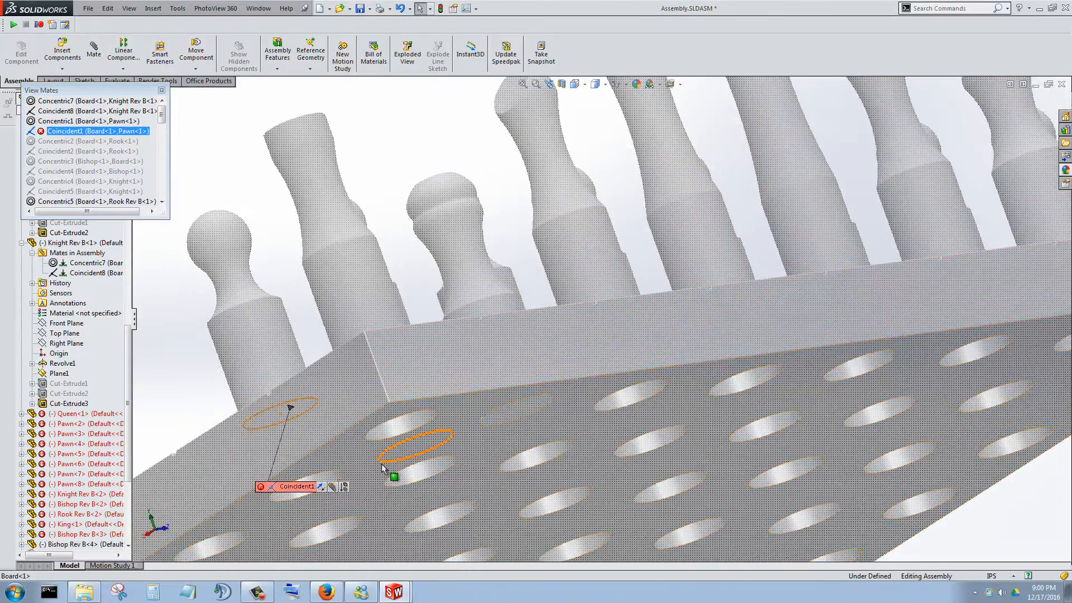
left_click(366, 473)
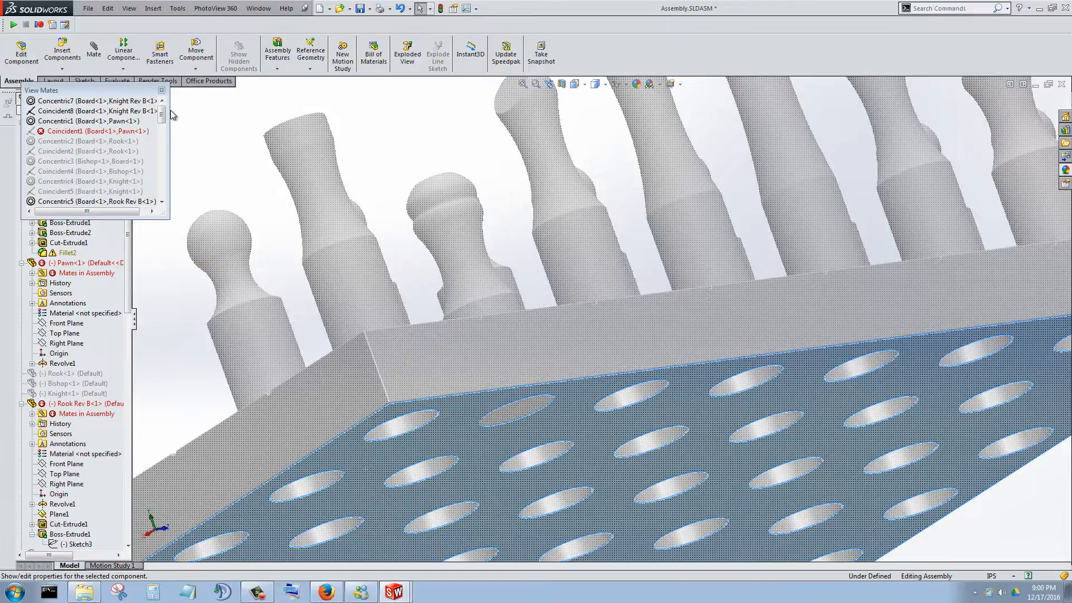
left_click(162, 90)
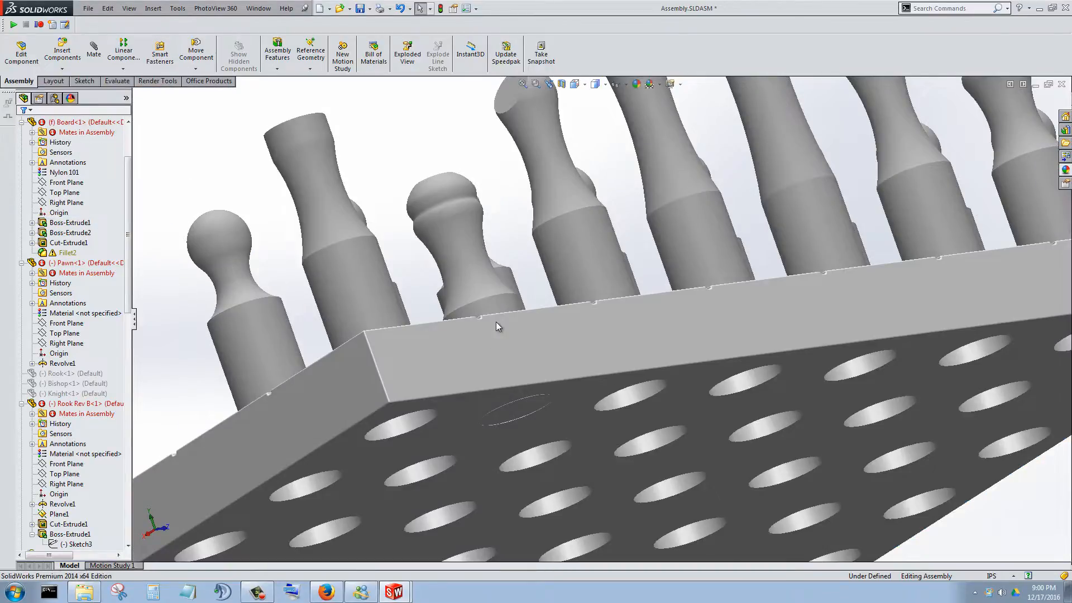
- Examine the remated knight's height in the board against the neighbouring light pieces and the black pieces
key("f")
middle_click_drag(508, 304, 671, 341)
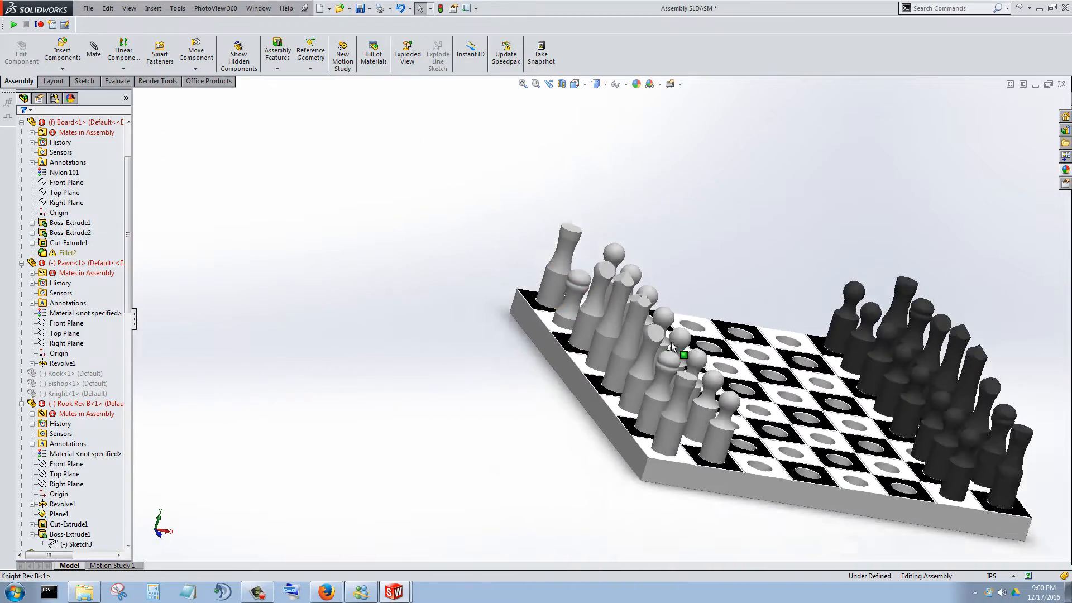
scroll(895, 433, "down", 5)
middle_click_drag(846, 428, 937, 375)
scroll(925, 392, "up", 5)
scroll(419, 459, "down", 5)
middle_click_drag(383, 367, 401, 338)
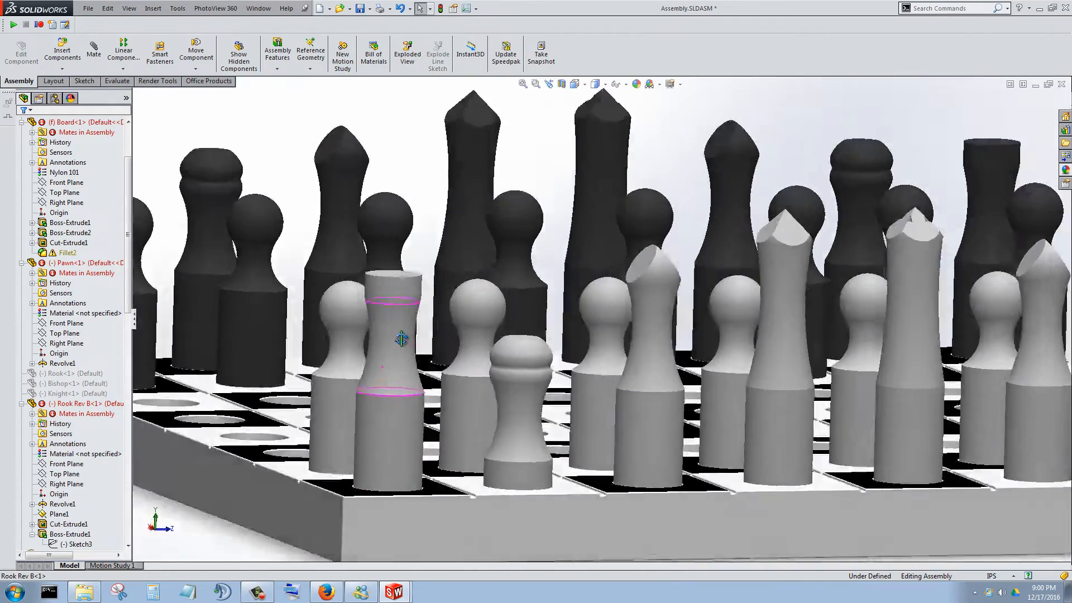
scroll(413, 349, "up", 6)
scroll(335, 318, "down", 7)
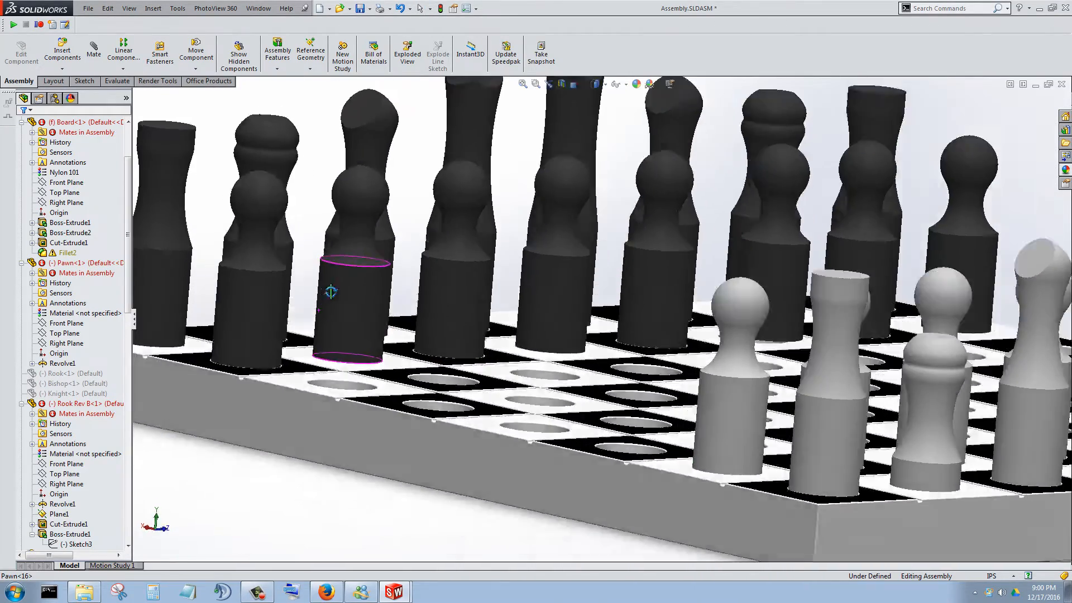
middle_click_drag(331, 291, 405, 384)
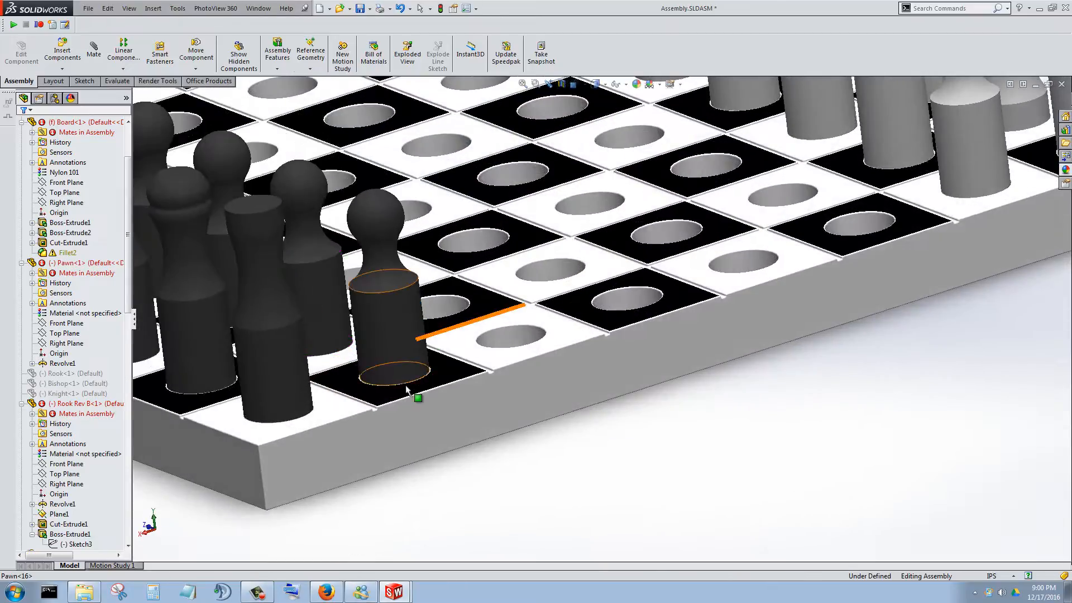
- Select the black corner rook, Rook Rev B<4>, and expand its entry in the assembly tree to inspect its features
scroll(405, 384, "up", 2)
left_click(369, 358)
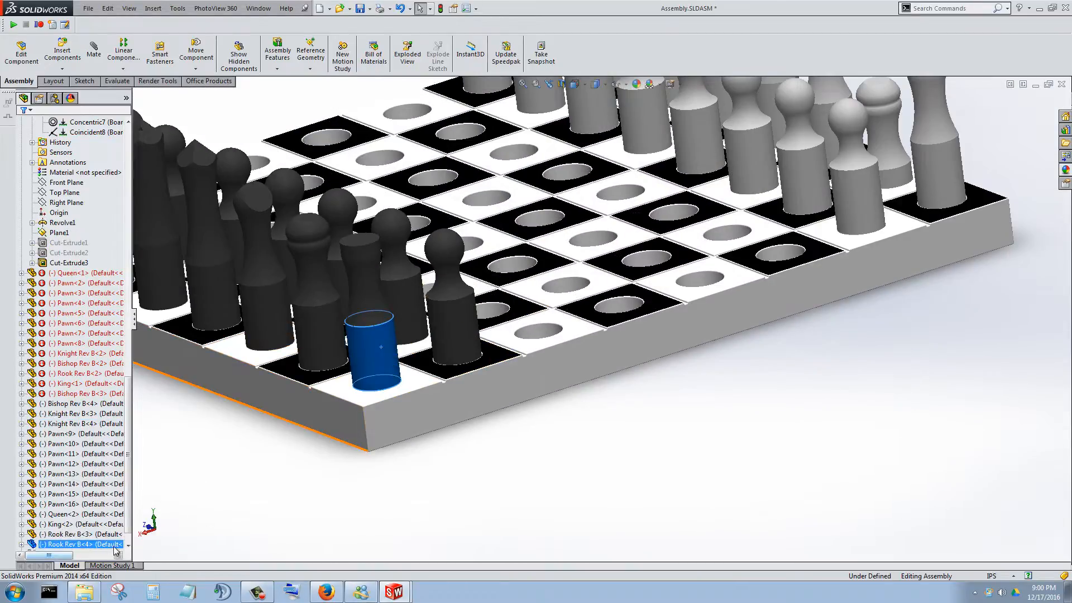
left_click(21, 544)
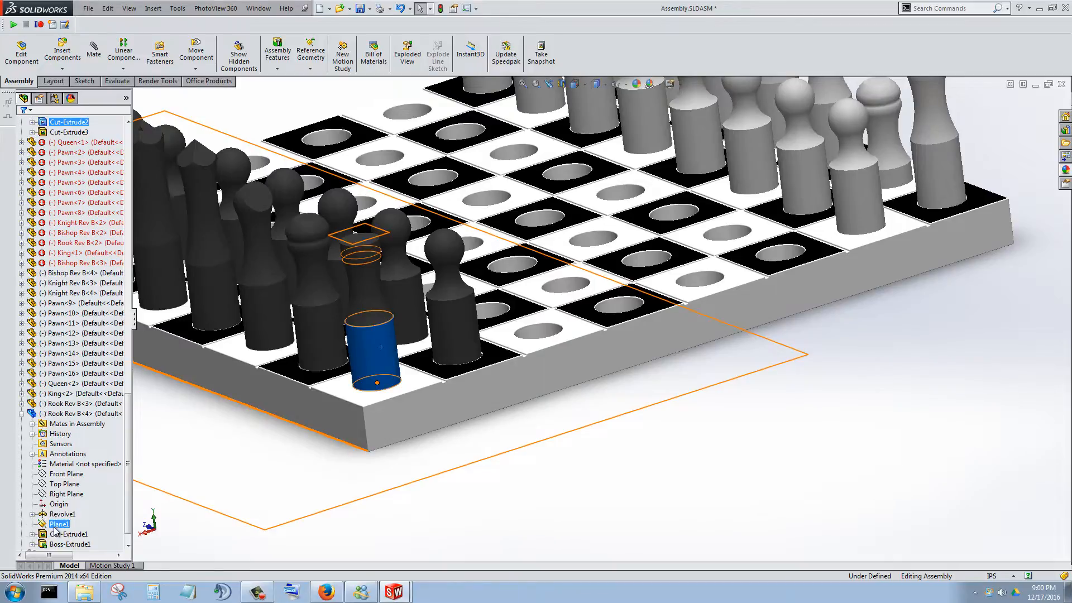
scroll(385, 474, "up", 2)
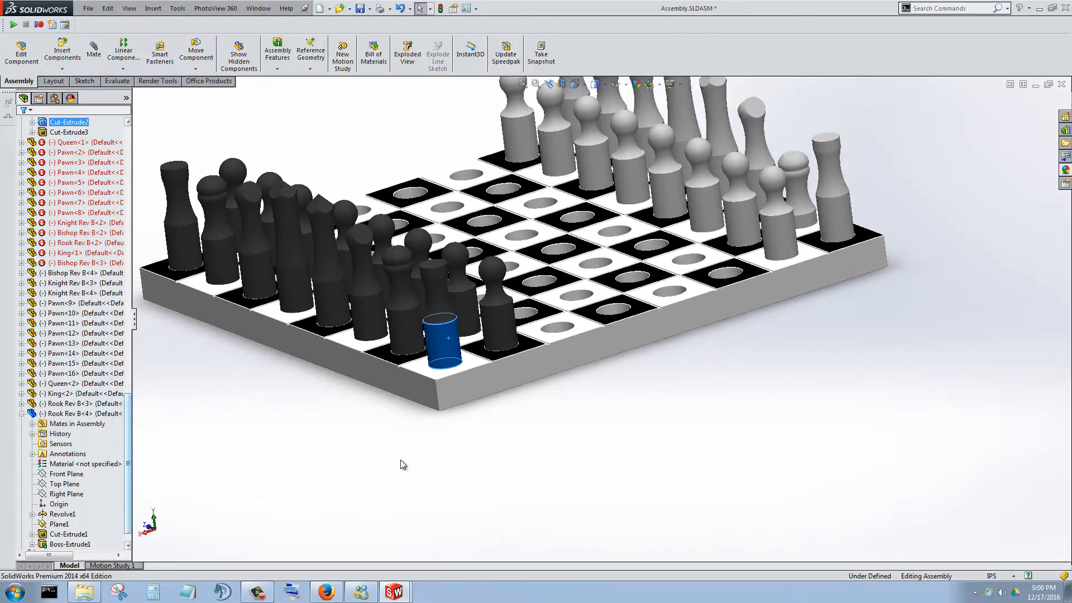
- Turn on the visibility of reference planes in the assembly
left_click(615, 84)
left_click(617, 99)
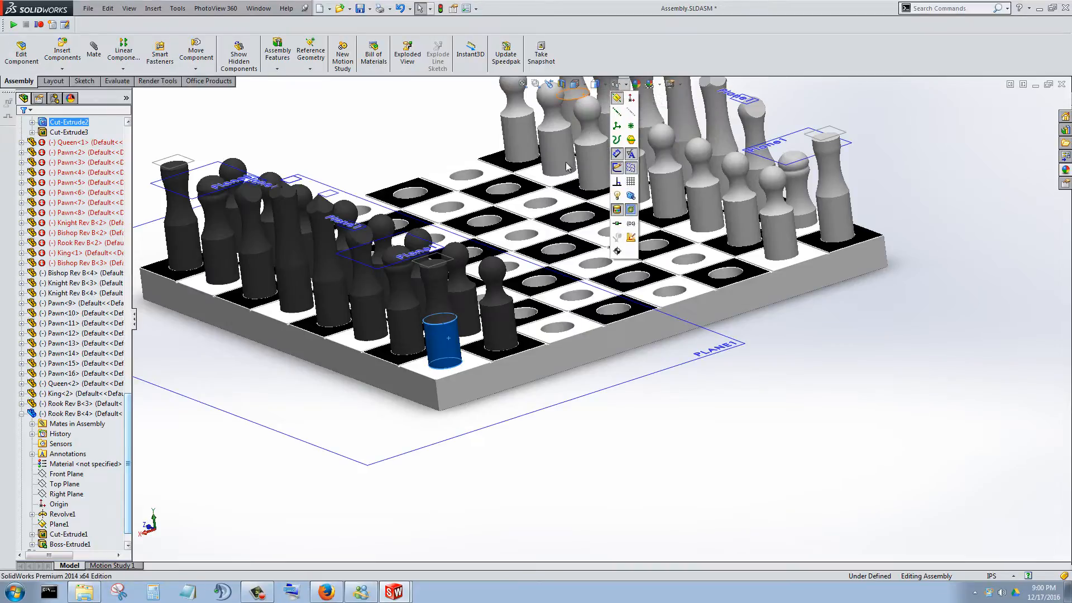
left_click(507, 421)
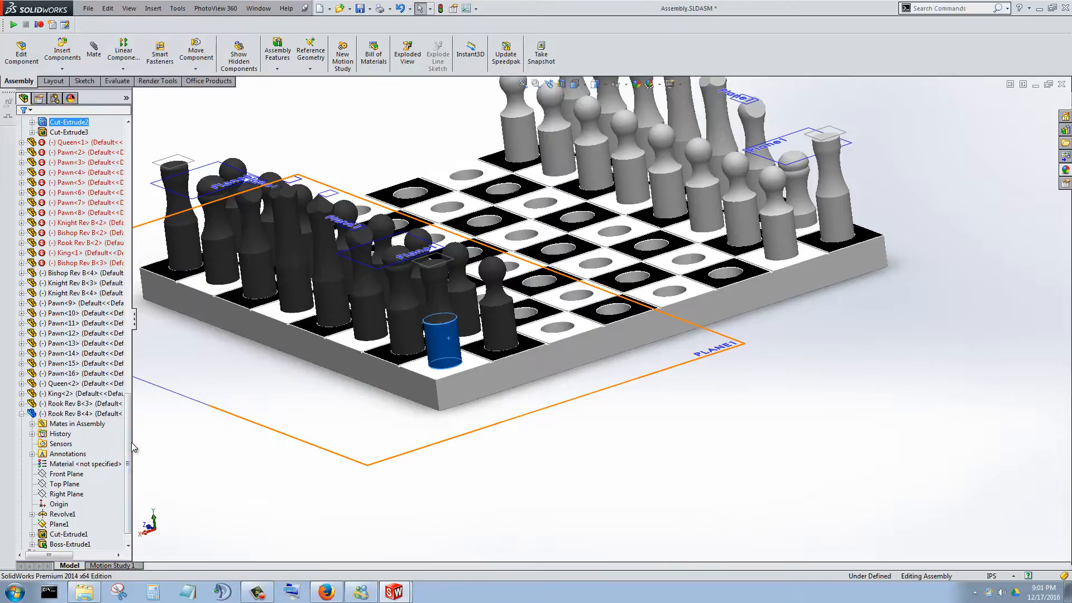
- Select the assembly's PLANE1 and examine its position relative to the board's top surface and the bases of the black pieces
left_click(241, 419)
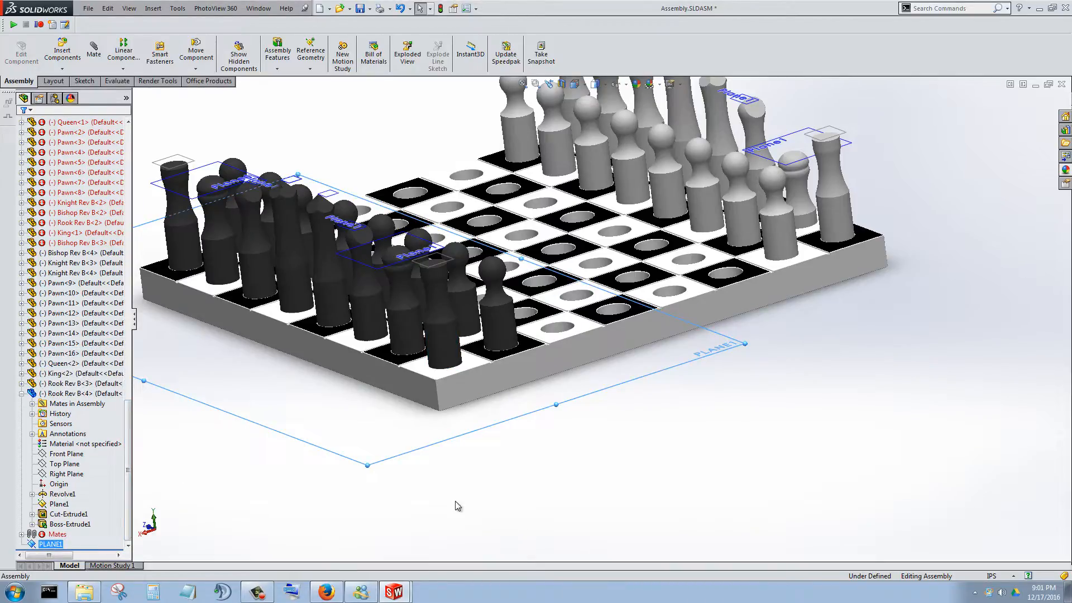
middle_click_drag(455, 502, 423, 455)
scroll(559, 338, "down", 4)
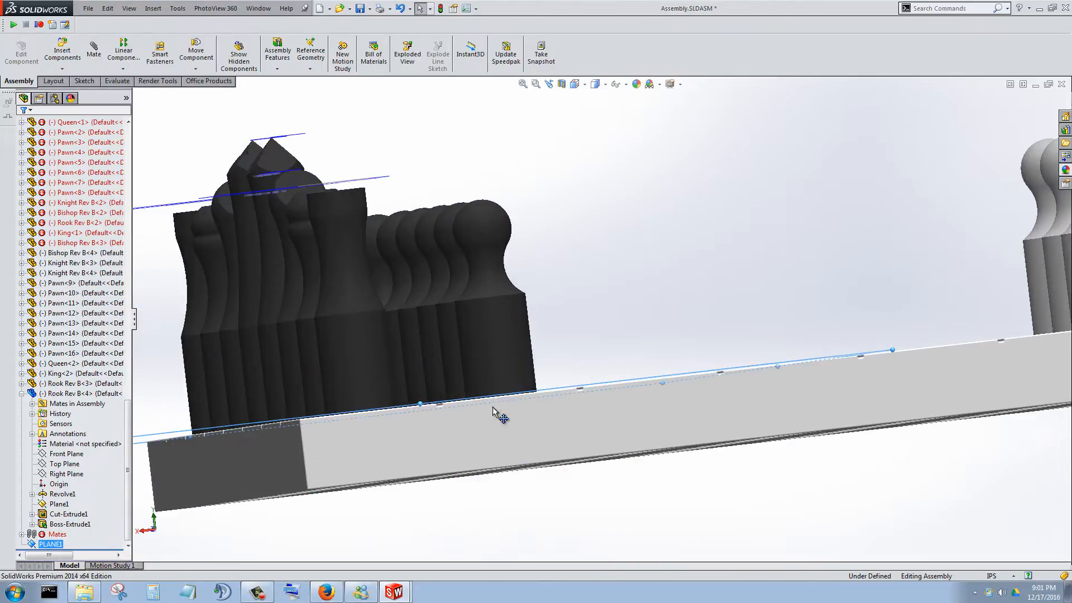
middle_click_drag(490, 411, 596, 350)
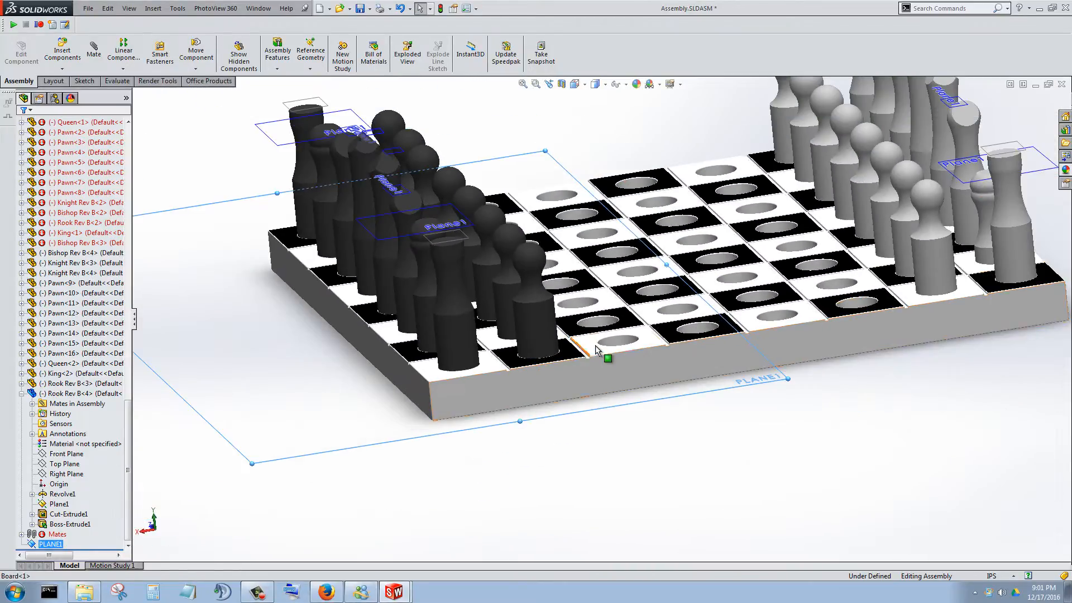
- Edit the definition of PLANE1, replacing its missing first reference with the board's bottom face as a coincident reference
scroll(595, 349, "down", 3)
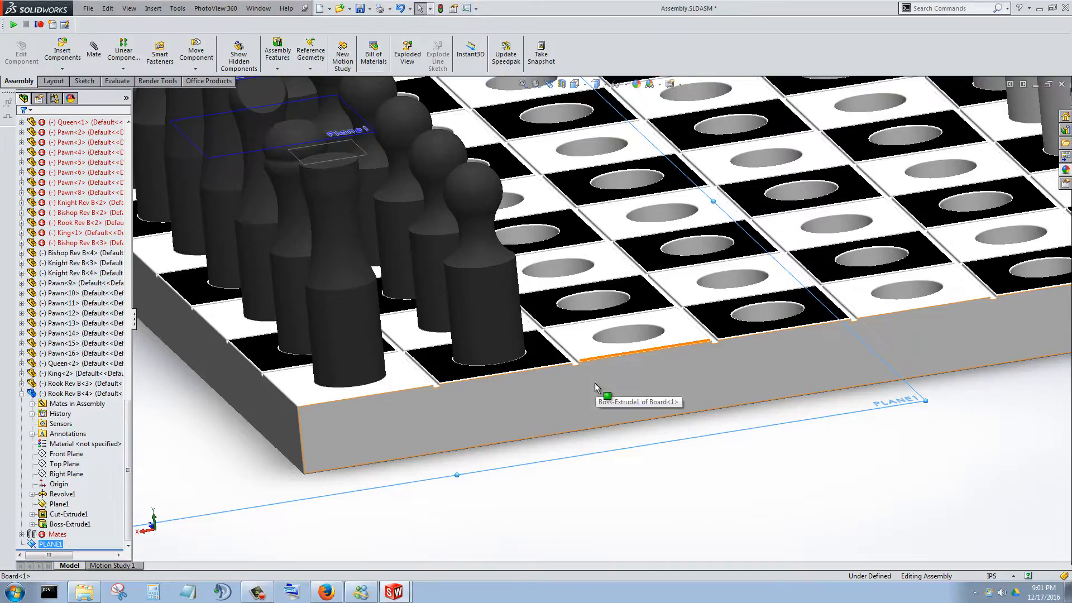
middle_click_drag(567, 401, 546, 445)
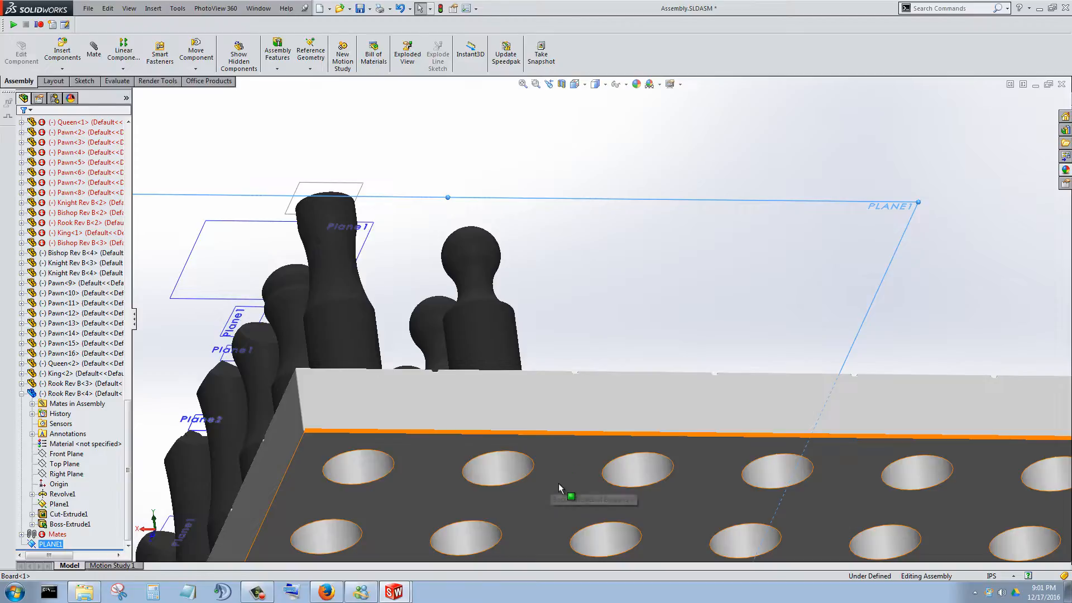
middle_click_drag(559, 335, 554, 457)
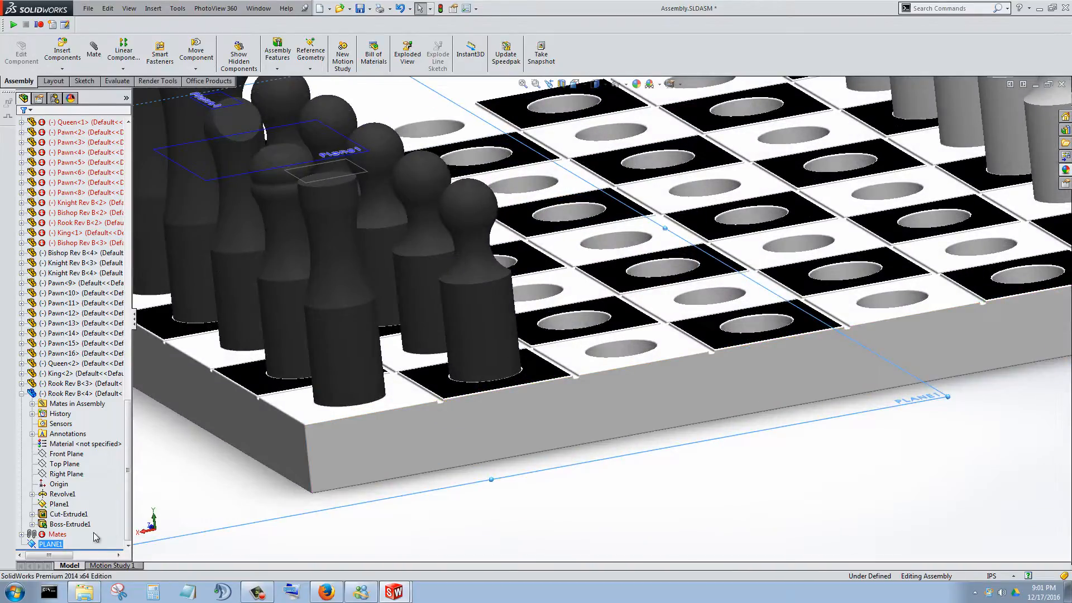
right_click(45, 548)
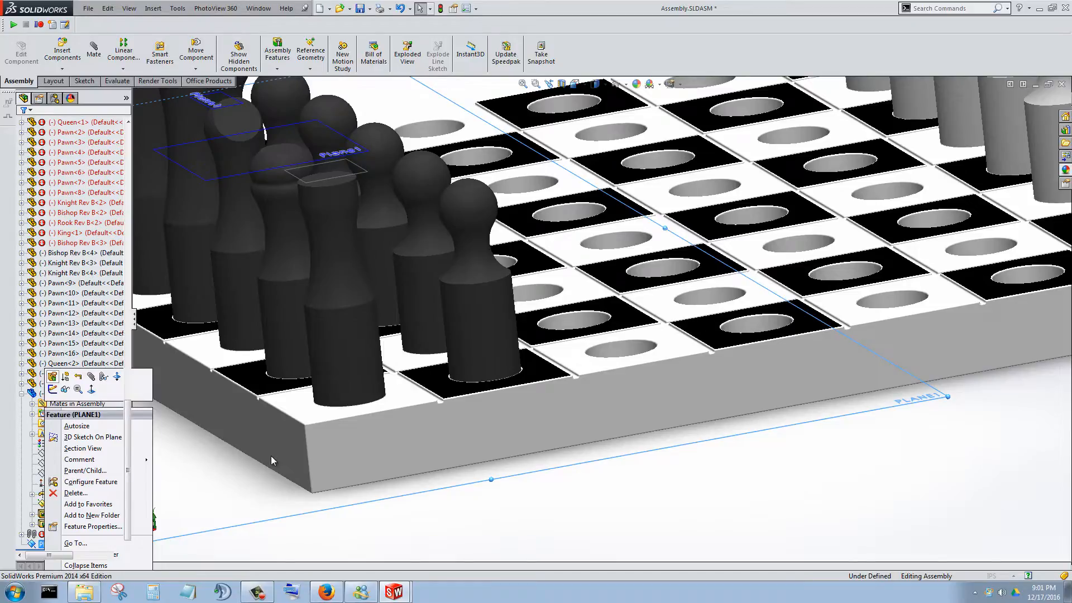
left_click(53, 377)
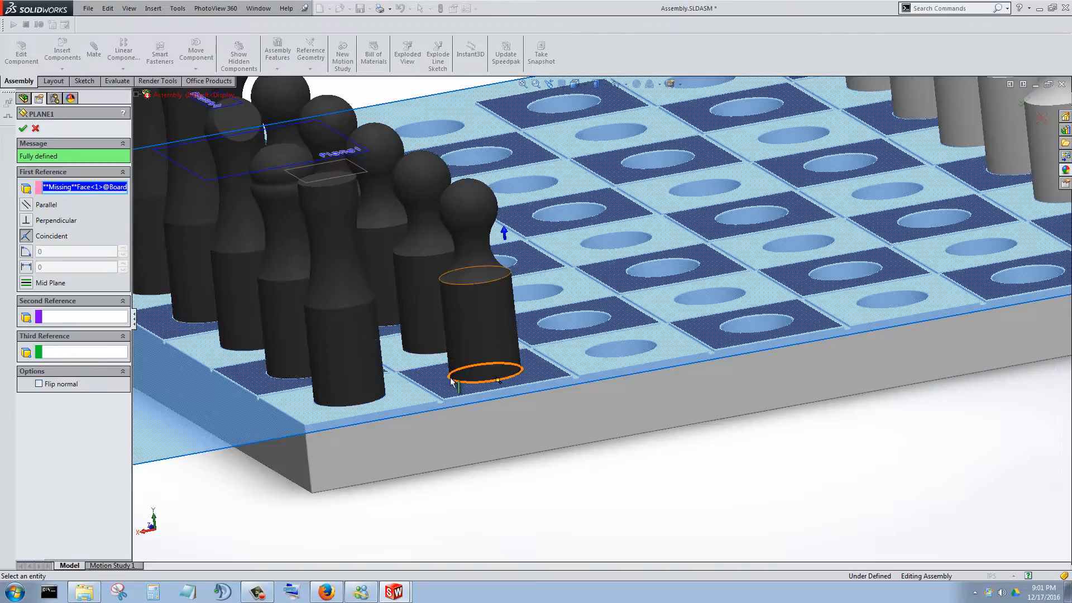
scroll(451, 381, "up", 5)
scroll(548, 310, "down", 1)
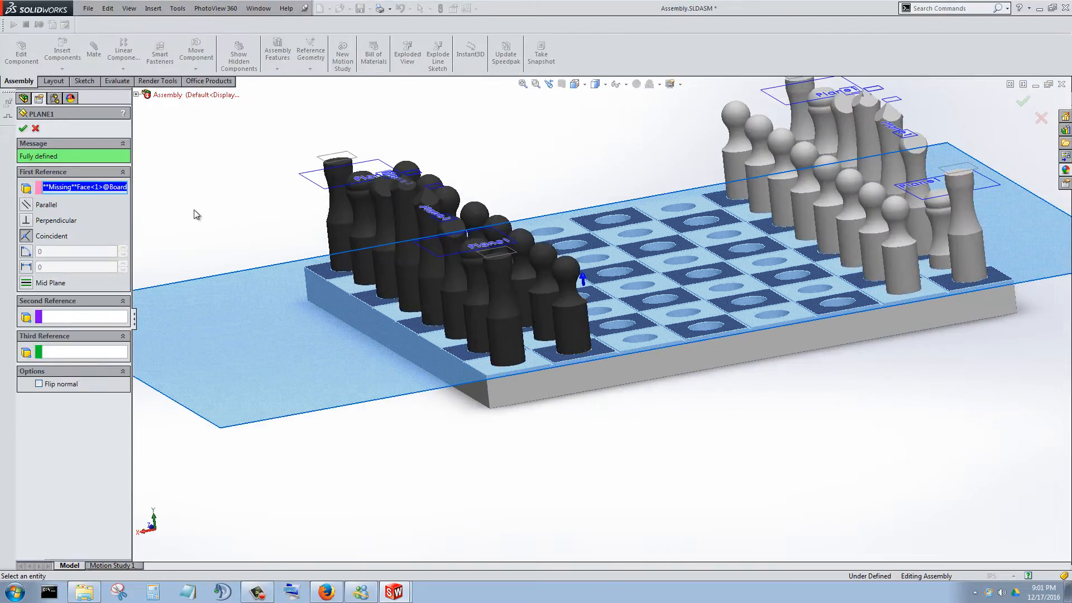
left_click(76, 316)
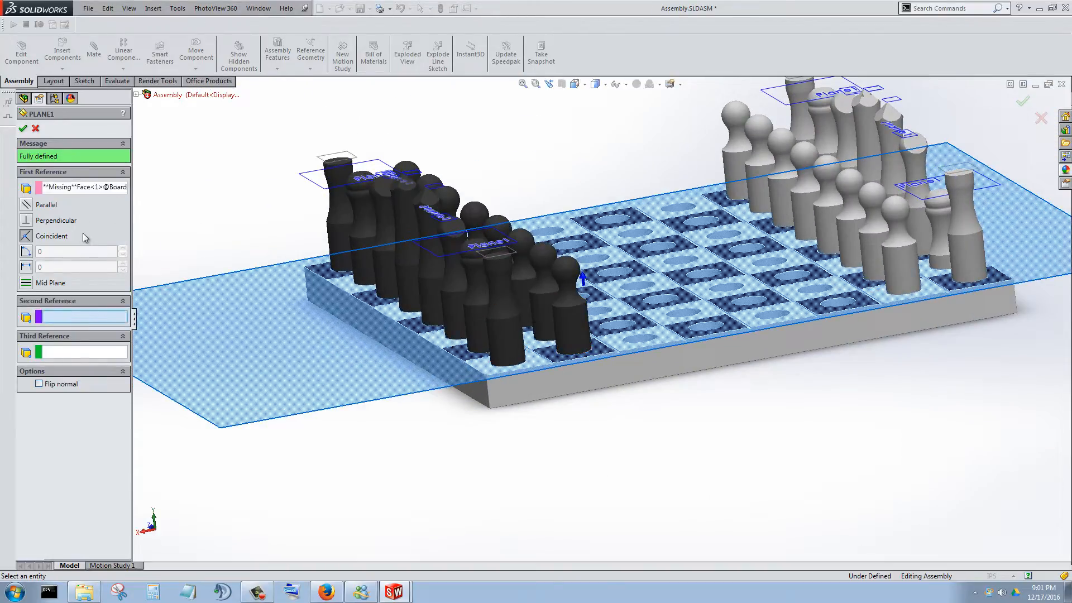
left_click(78, 189)
middle_click_drag(636, 478, 604, 249)
left_click(604, 249)
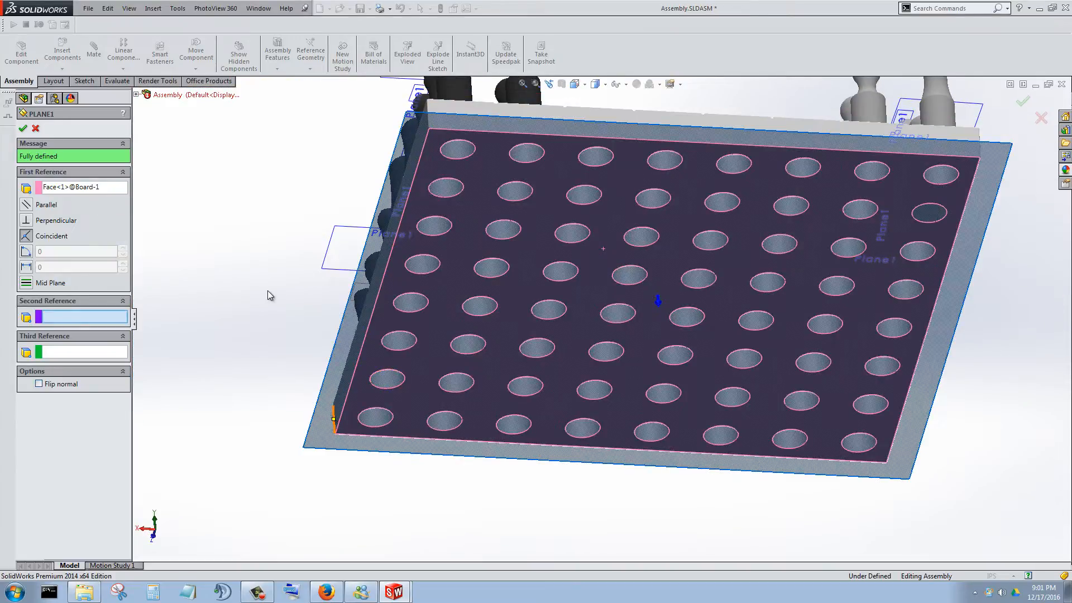
middle_click_drag(265, 289, 273, 390)
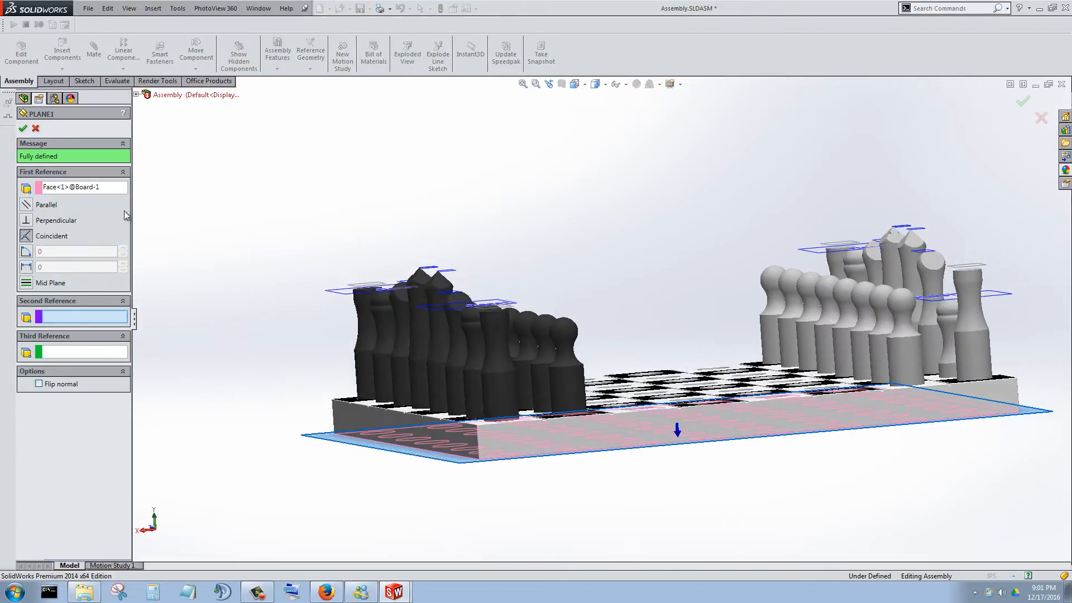
left_click(24, 128)
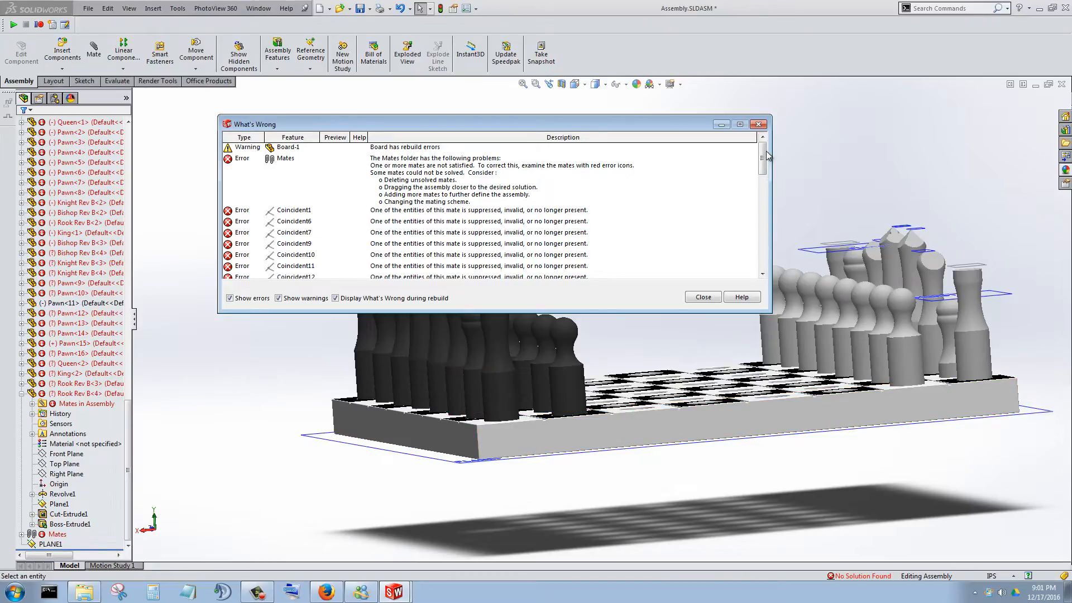
- Review the list of mate errors and rebuild the assembly
left_click_drag(766, 150, 761, 246)
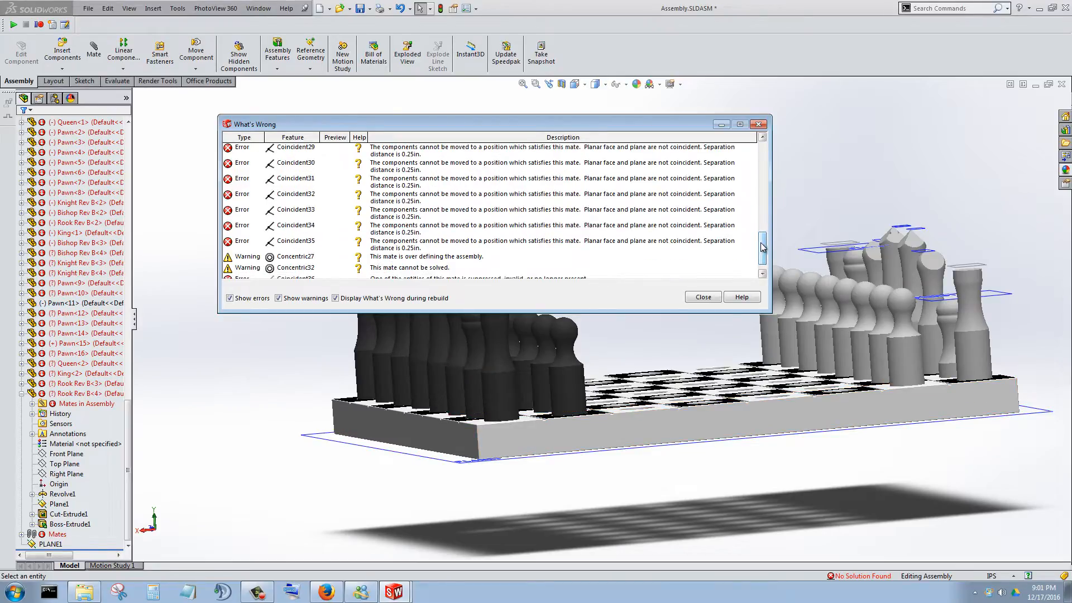
left_click(703, 297)
scroll(535, 410, "down", 5)
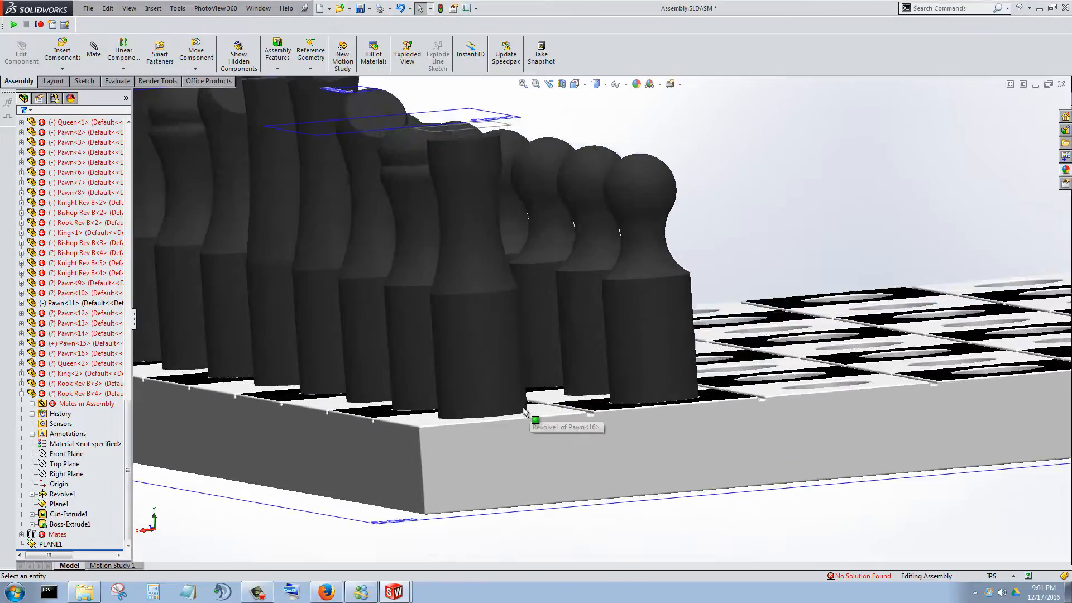
left_click(441, 9)
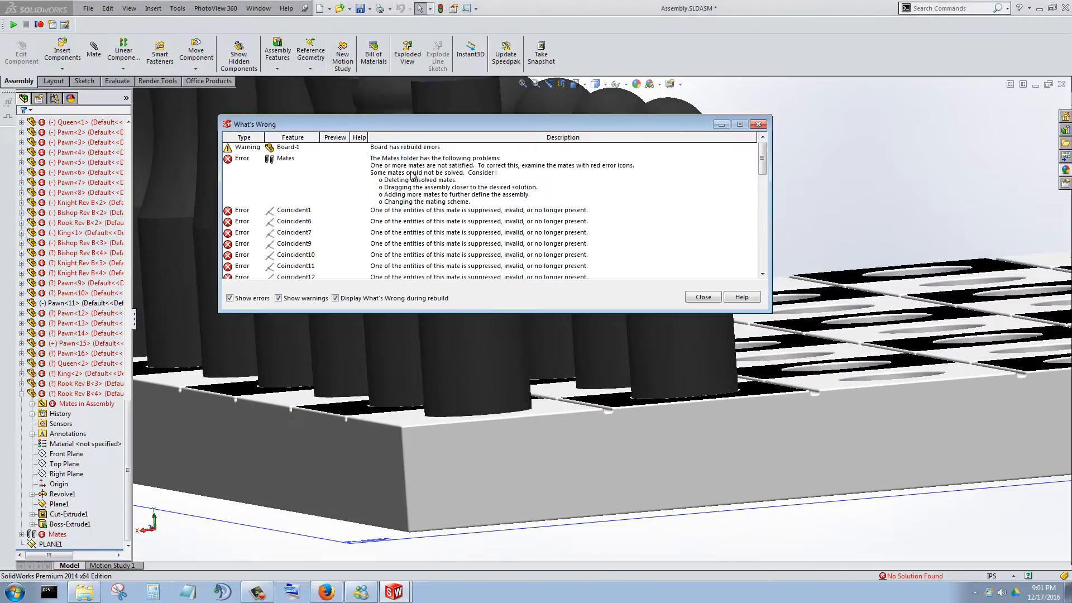
left_click(705, 296)
- Select the black corner rook, Rook Rev B<3>, and expand its assembly mates to inspect its coincident mate with PLANE1
middle_click_drag(603, 428, 596, 370)
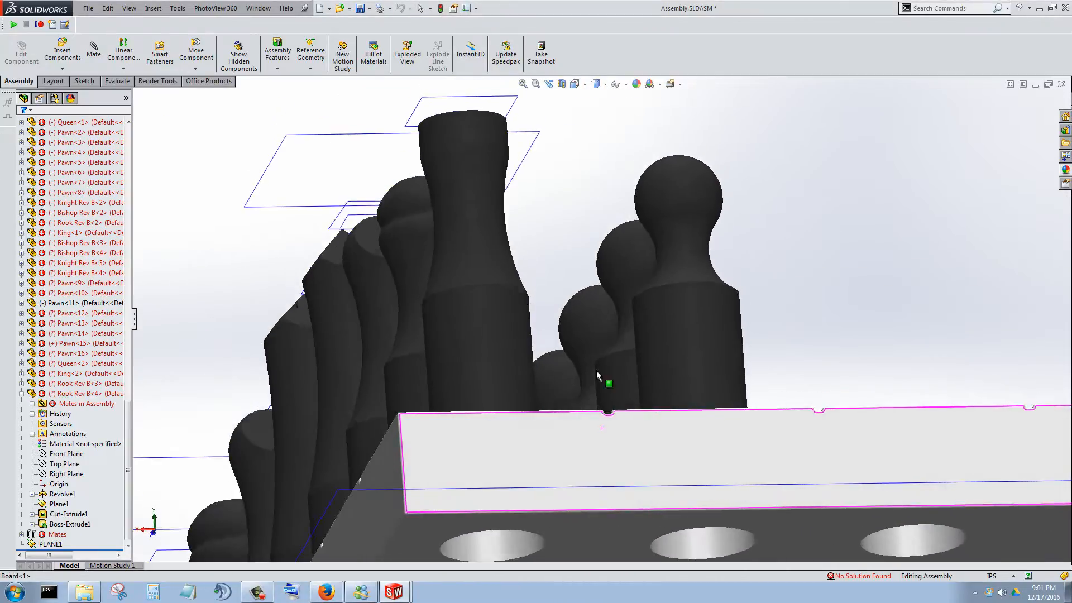
scroll(595, 386, "up", 7)
scroll(585, 410, "down", 5)
middle_click_drag(586, 411, 773, 412)
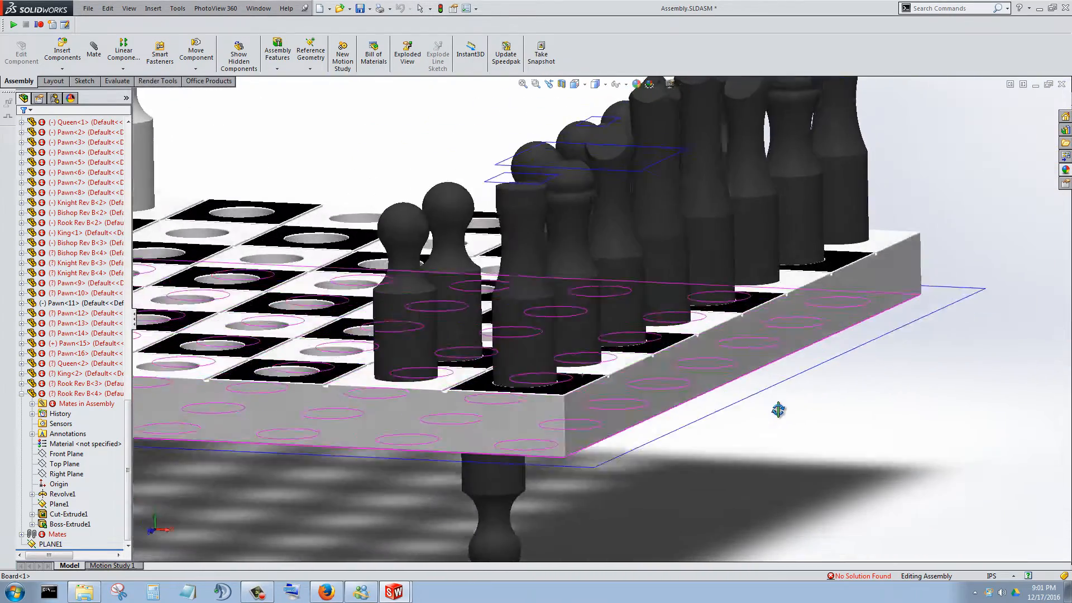
scroll(767, 411, "up", 3)
scroll(616, 302, "down", 6)
left_click(523, 373)
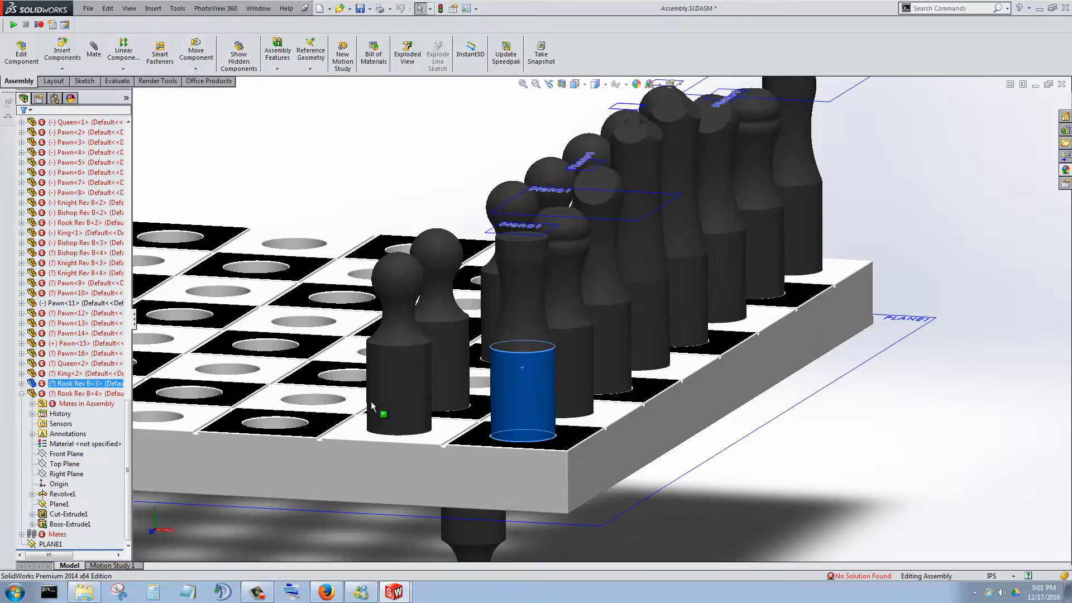
left_click(22, 384)
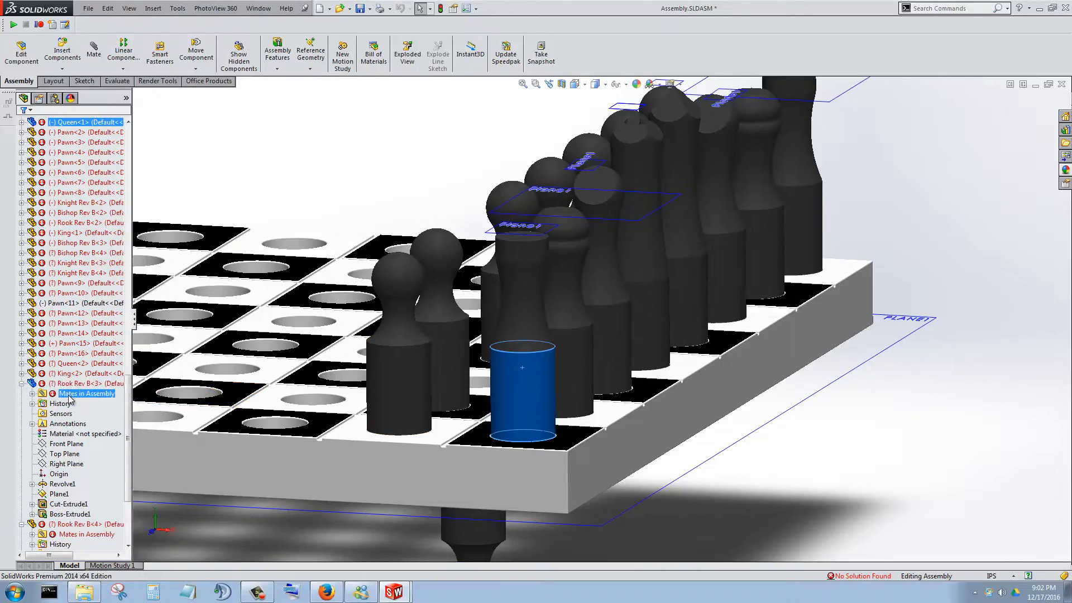
left_click(32, 394)
mouse_move(91, 407)
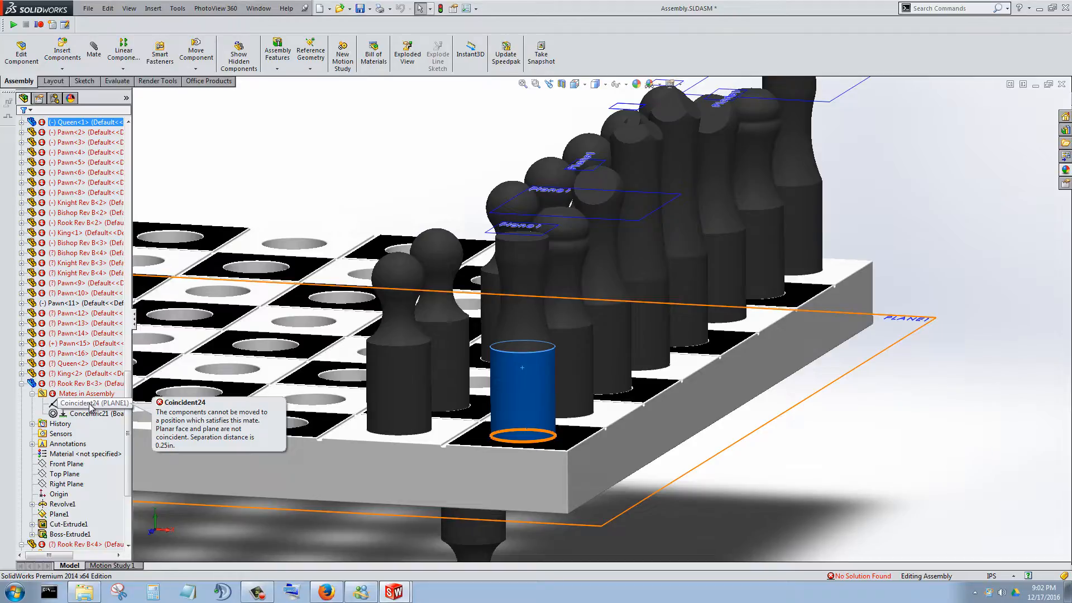
- Edit Coincident24 between the base of Rook Rev B<3> and PLANE1, flip the mate alignment, and accept the reversal of the related mates
left_click(90, 404)
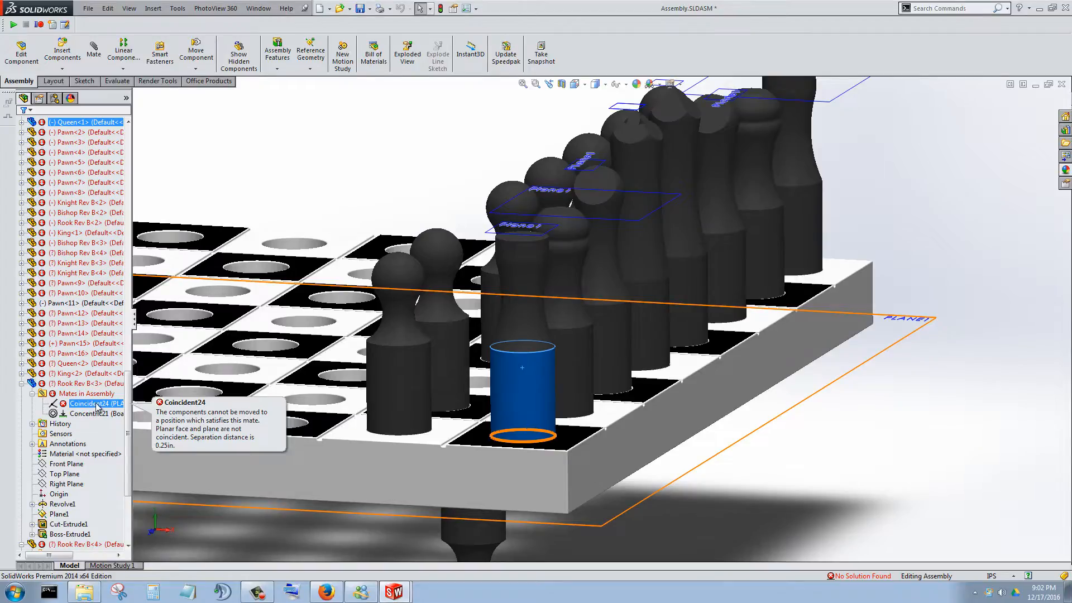
right_click(98, 407)
left_click(106, 379)
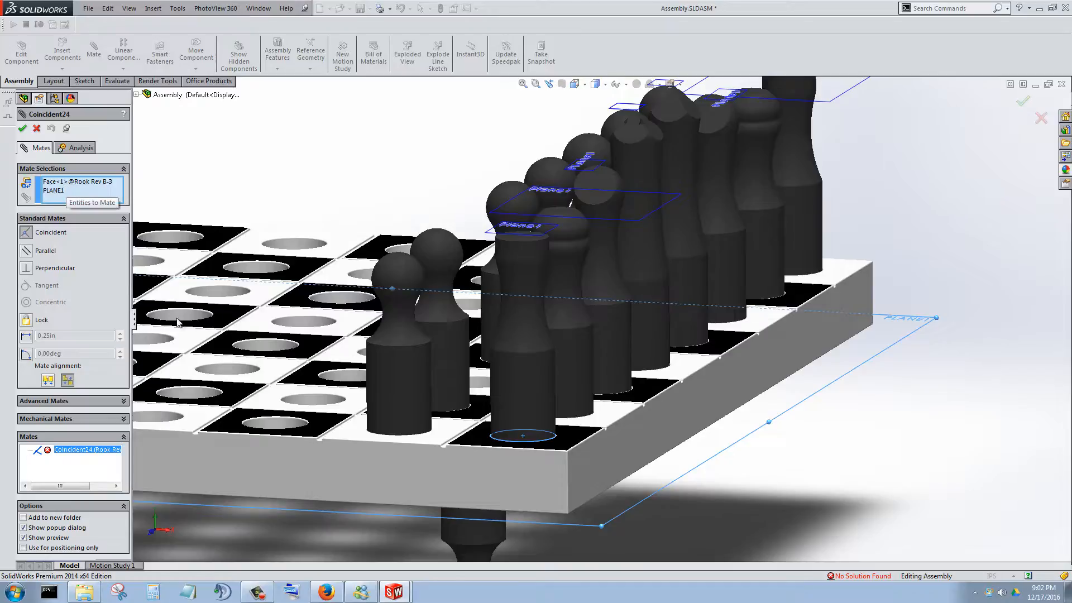
scroll(409, 424, "up", 2)
scroll(605, 464, "down", 2)
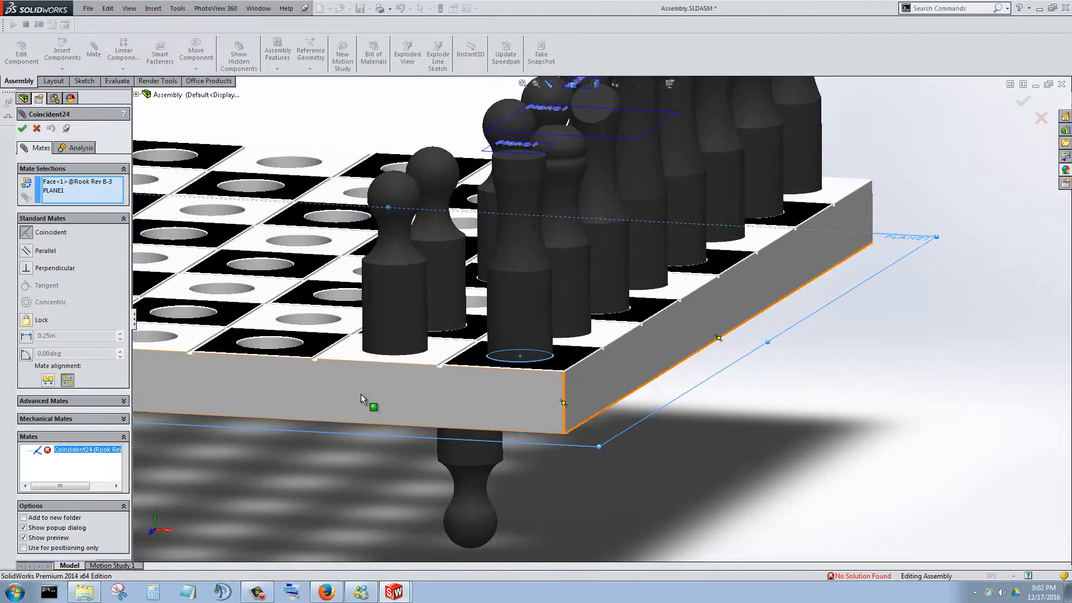
left_click(48, 380)
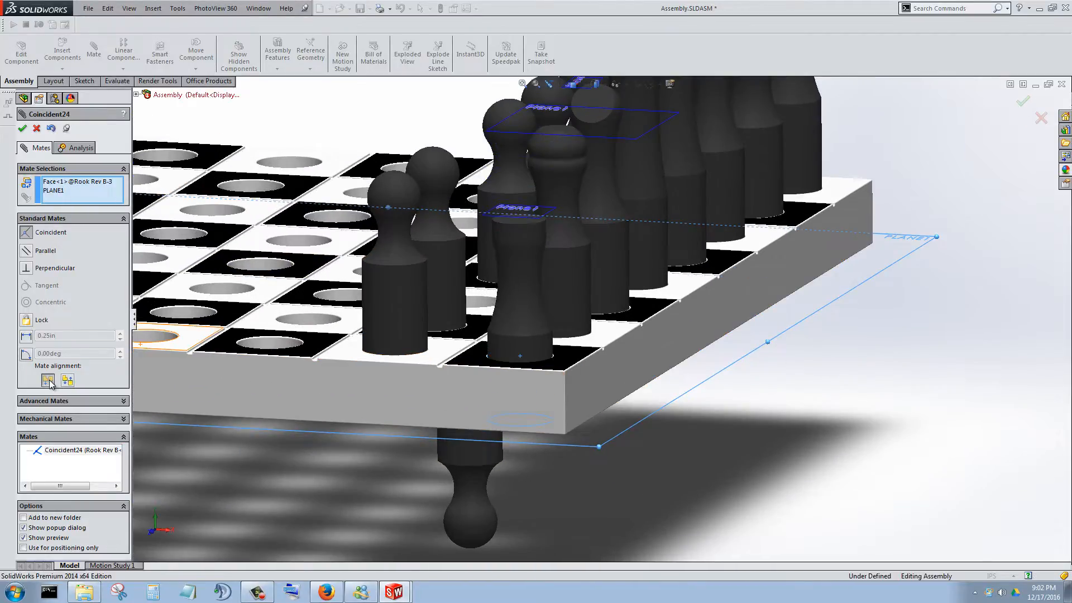
middle_click_drag(528, 338, 609, 365)
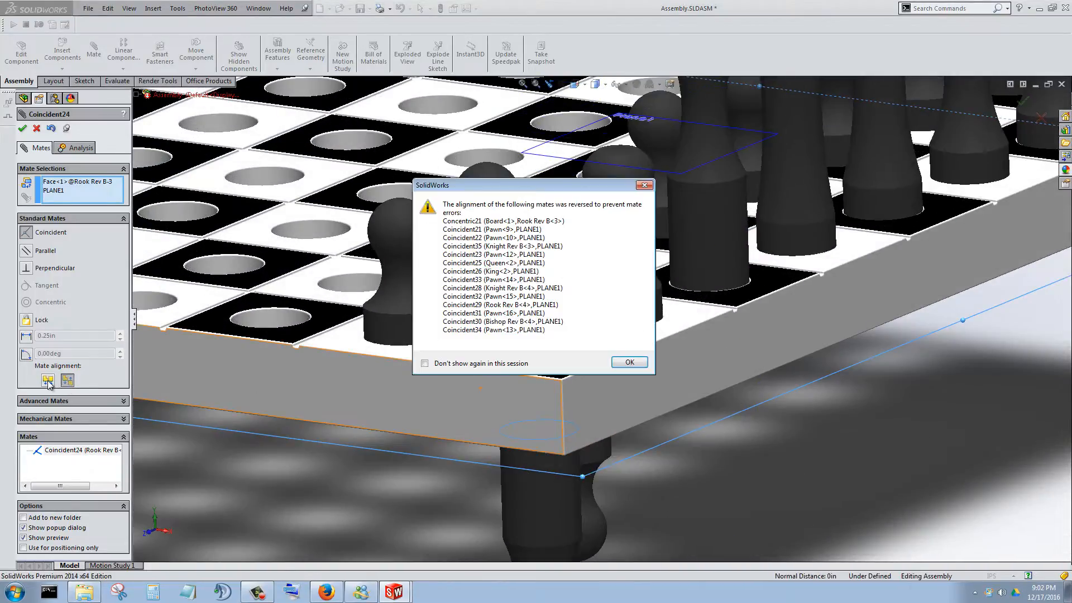
left_click(630, 363)
- Examine the black pieces from above and beneath the board, and accept the edited Coincident24 mate
scroll(625, 372, "up", 5)
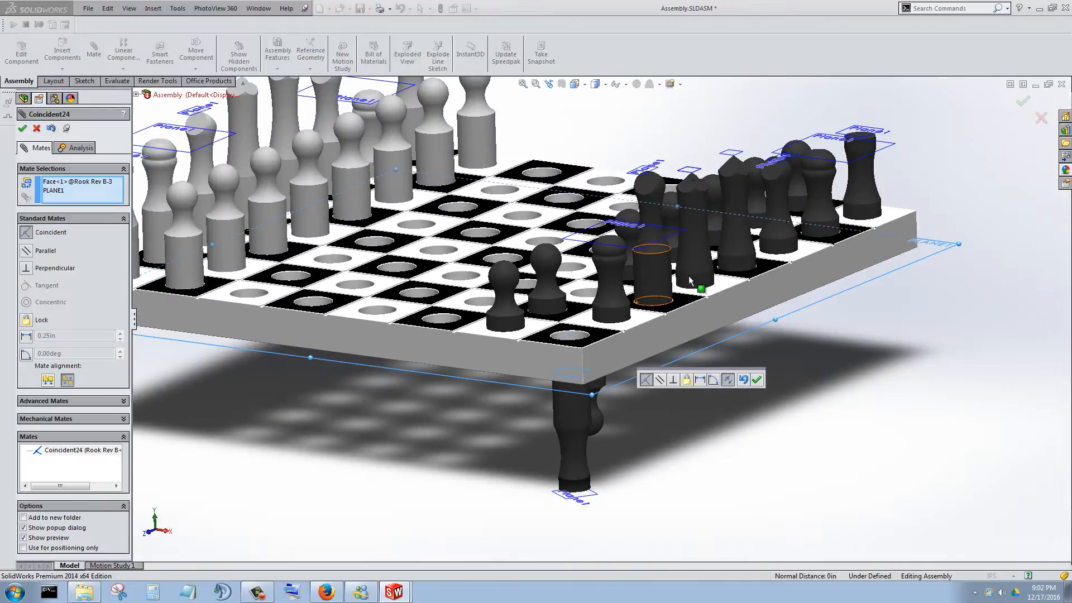
scroll(624, 374, "down", 7)
middle_click_drag(626, 373, 671, 411)
scroll(671, 411, "up", 2)
scroll(590, 382, "down", 3)
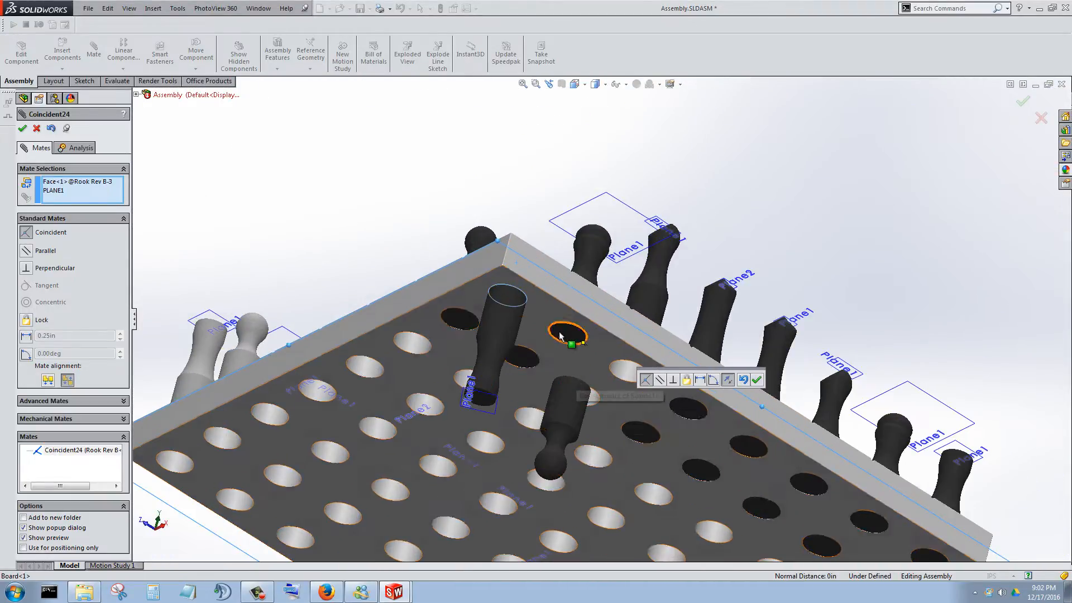
middle_click_drag(558, 331, 558, 385)
left_click(23, 129)
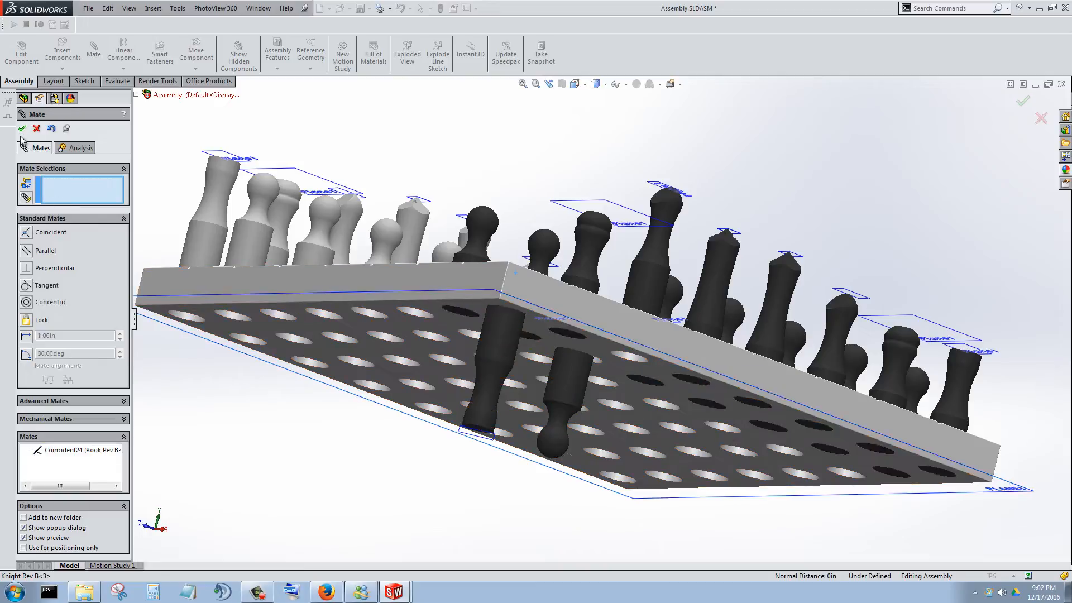
middle_click_drag(538, 335, 424, 476)
scroll(304, 492, "down", 5)
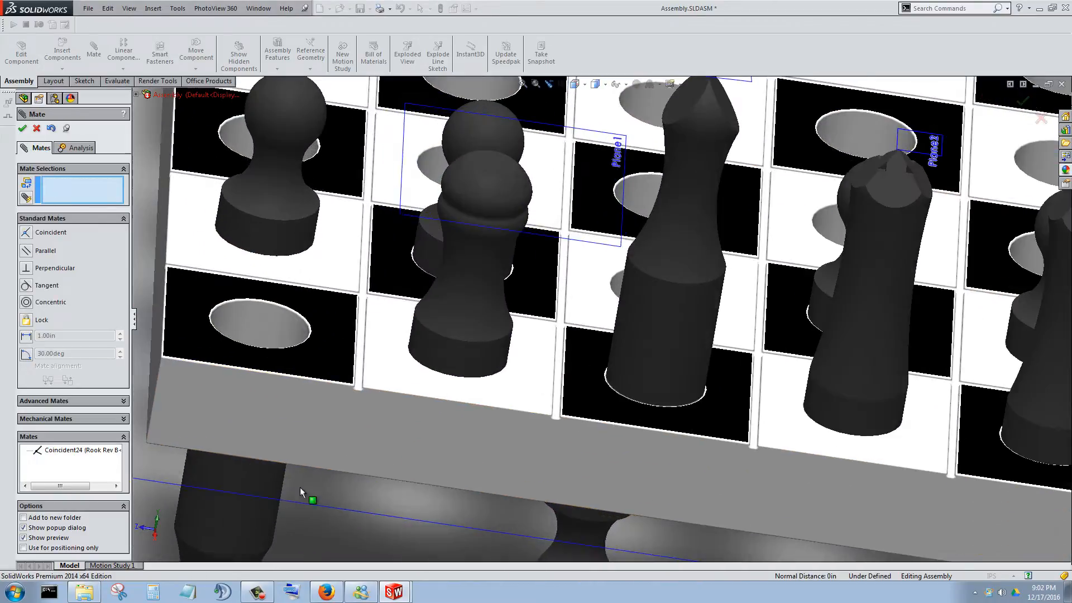
left_click(23, 129)
- Flip the alignment of Rook Rev B<3>'s concentric mate with the board, declining to view the affected mates
scroll(434, 396, "up", 3)
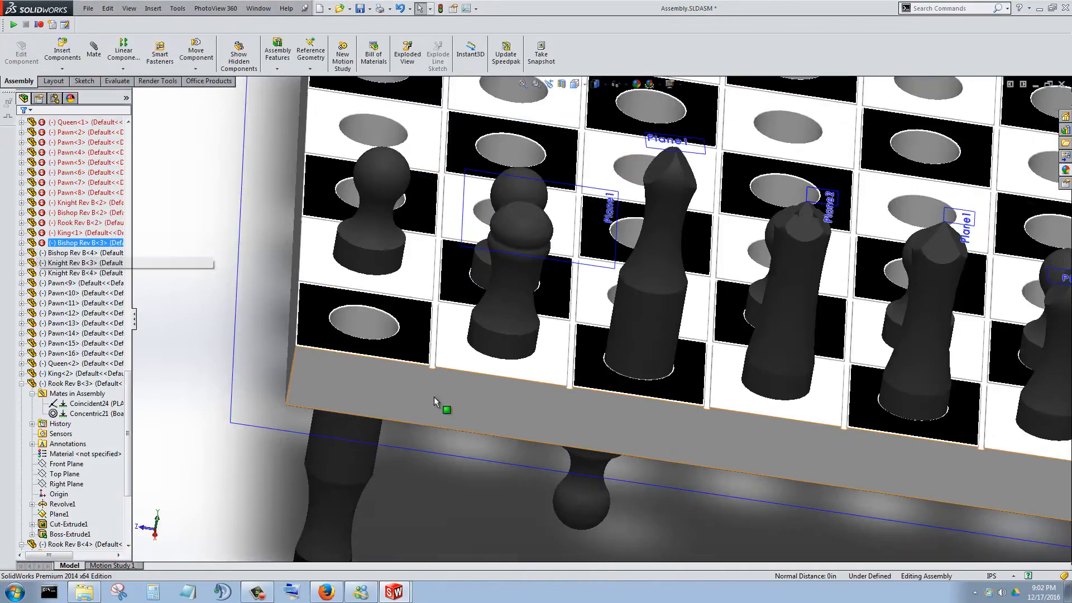
scroll(383, 466, "down", 4)
left_click(358, 424)
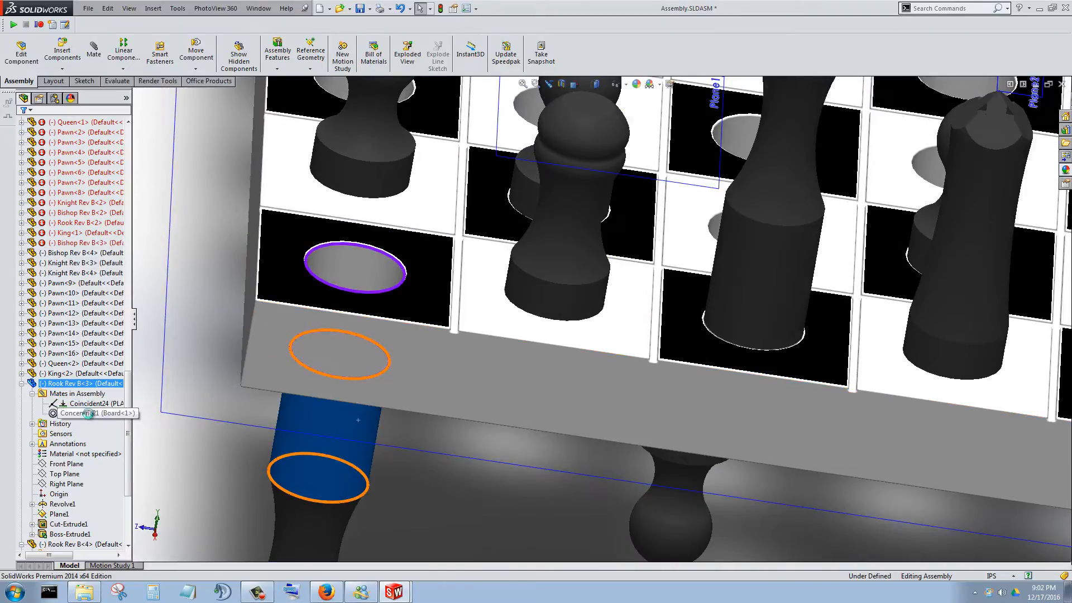
right_click(90, 416)
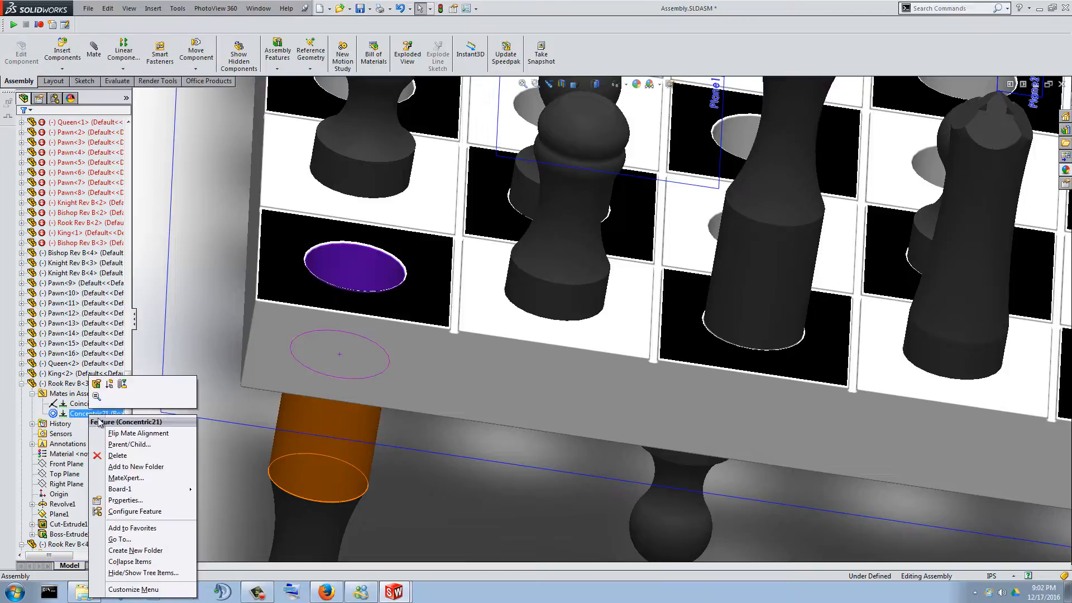
left_click(123, 435)
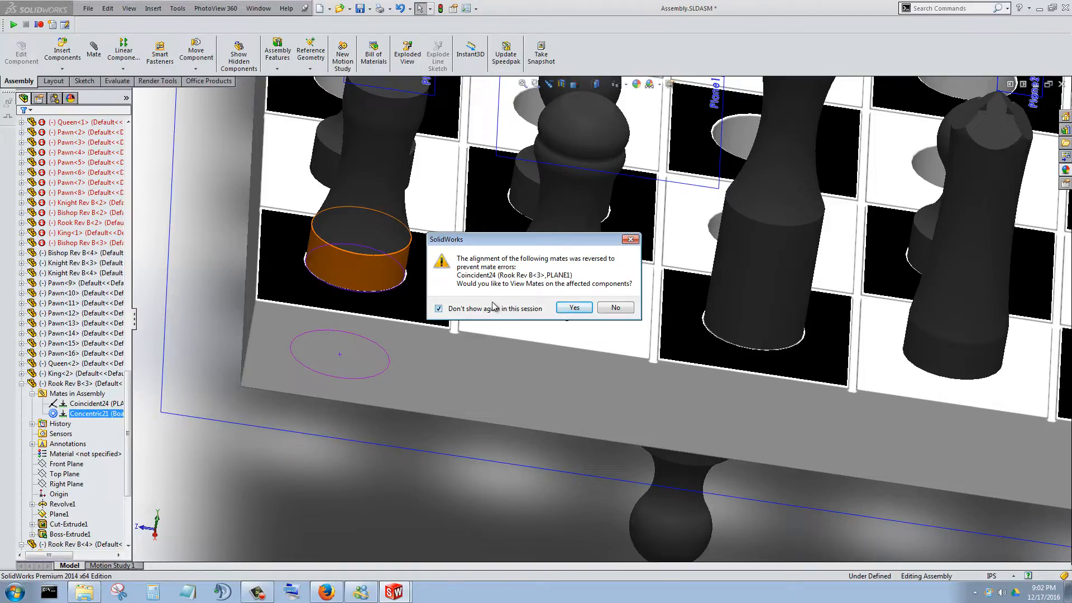
left_click(626, 307)
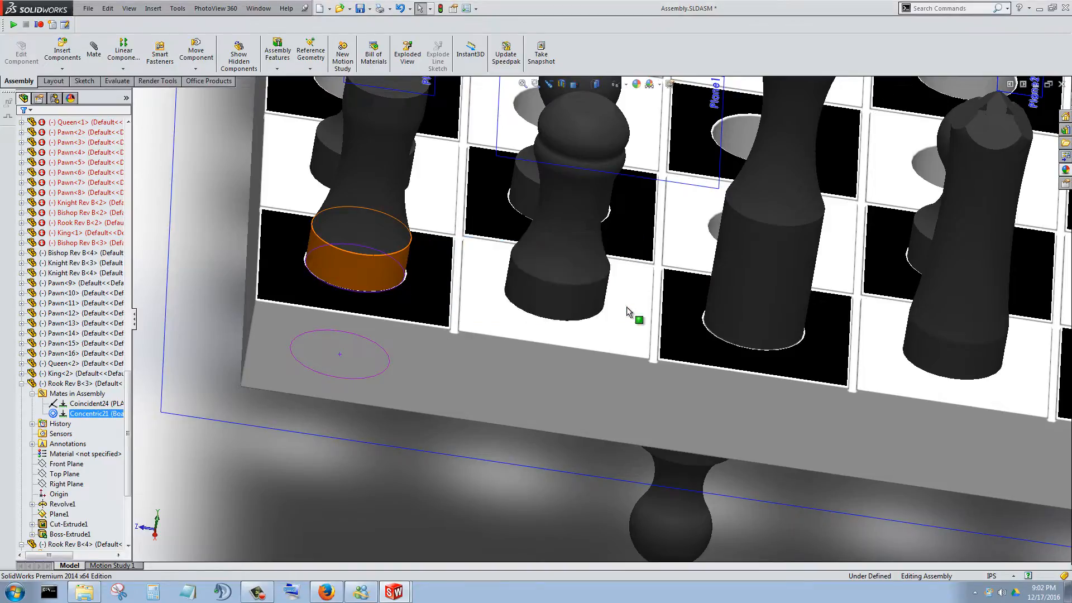
- Select Pawn<11>, hanging beneath the board, expand its assembly mates, and flip the alignment of its Coincident27 mate with PLANE1
scroll(623, 313, "up", 5)
scroll(773, 363, "down", 4)
middle_click_drag(513, 375, 483, 352)
scroll(591, 366, "up", 3)
scroll(590, 370, "down", 4)
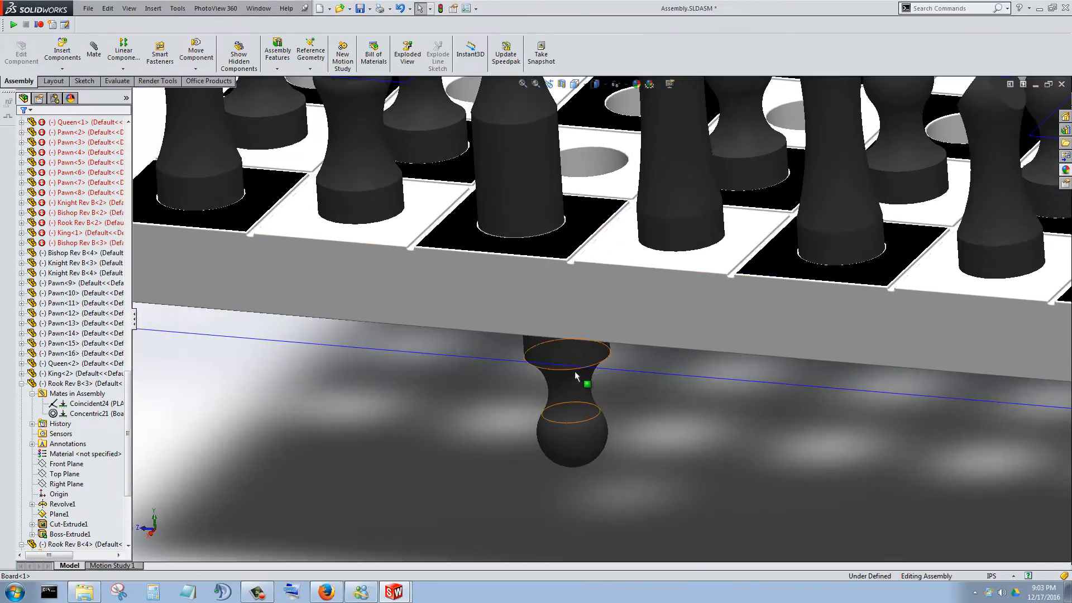
left_click(575, 357)
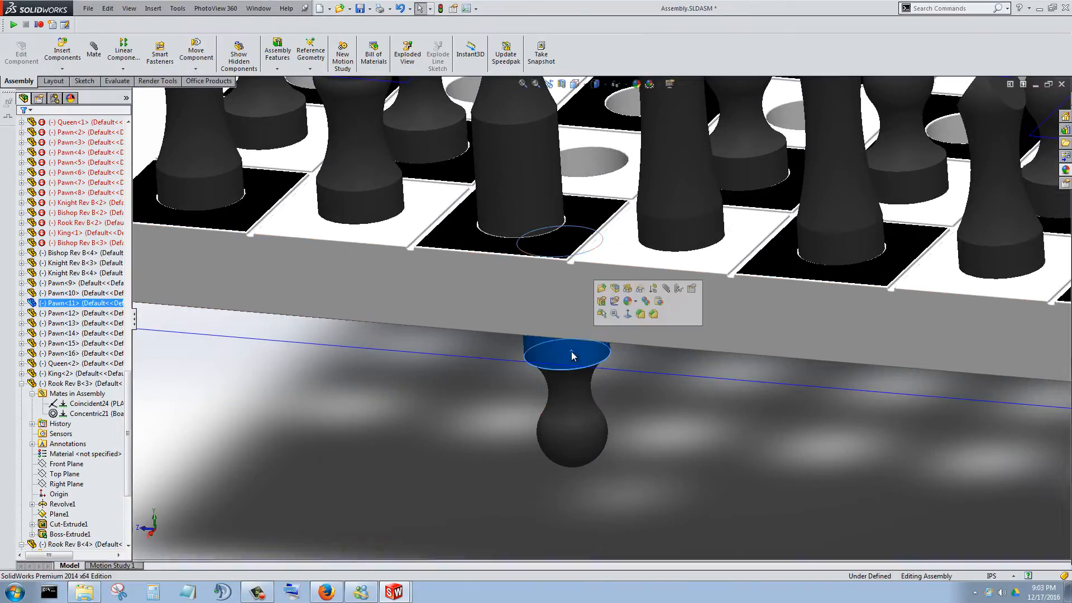
left_click(21, 303)
left_click(32, 313)
left_click(92, 324)
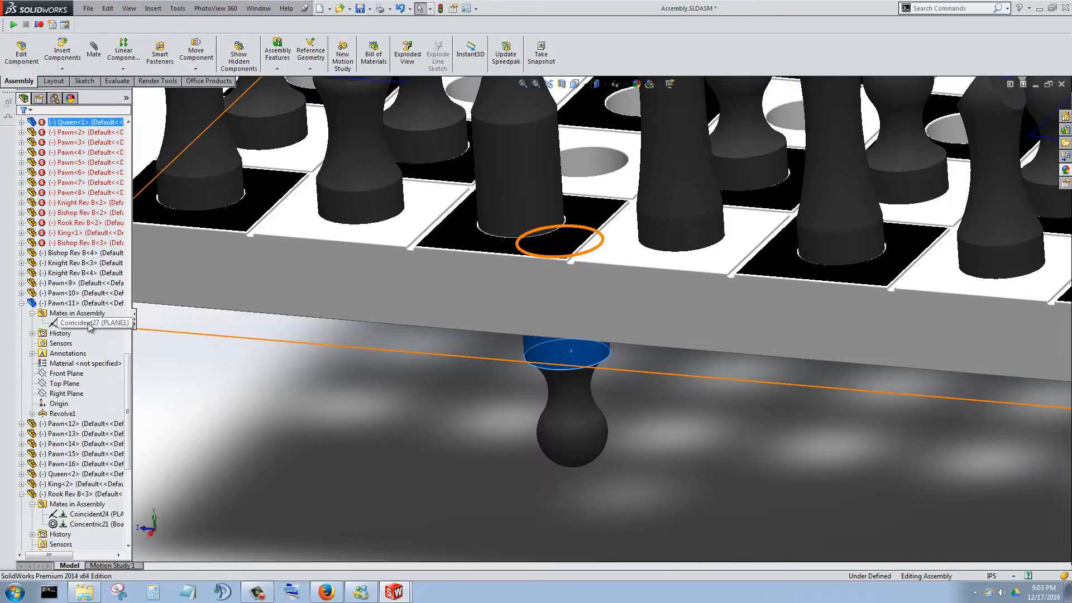
right_click(100, 326)
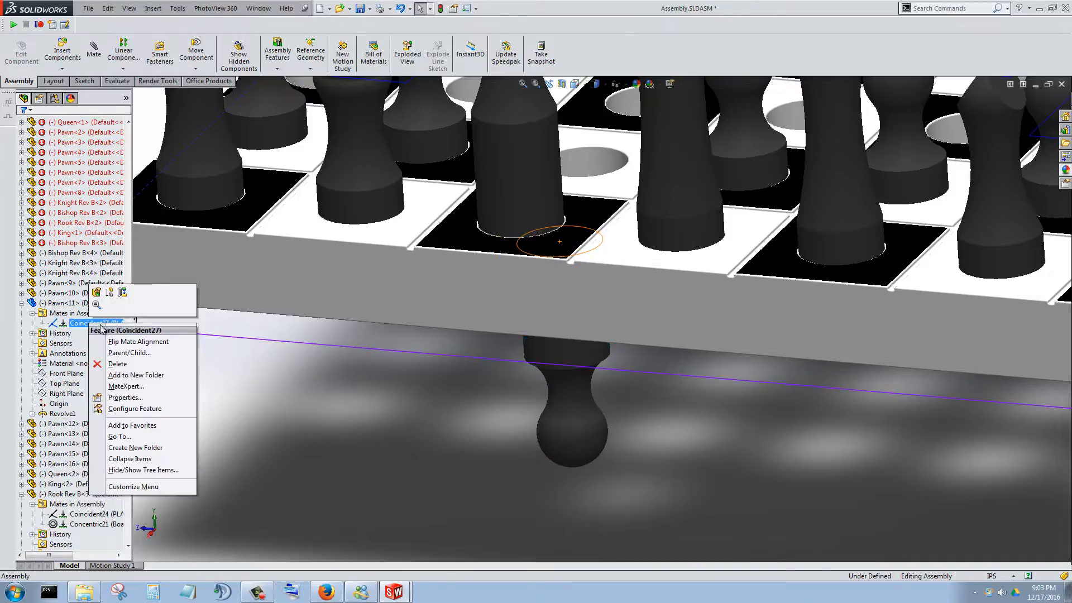
left_click(131, 341)
- Add a concentric mate between the cylindrical base of Pawn<11> and the board hole beside it
scroll(590, 234, "down", 6)
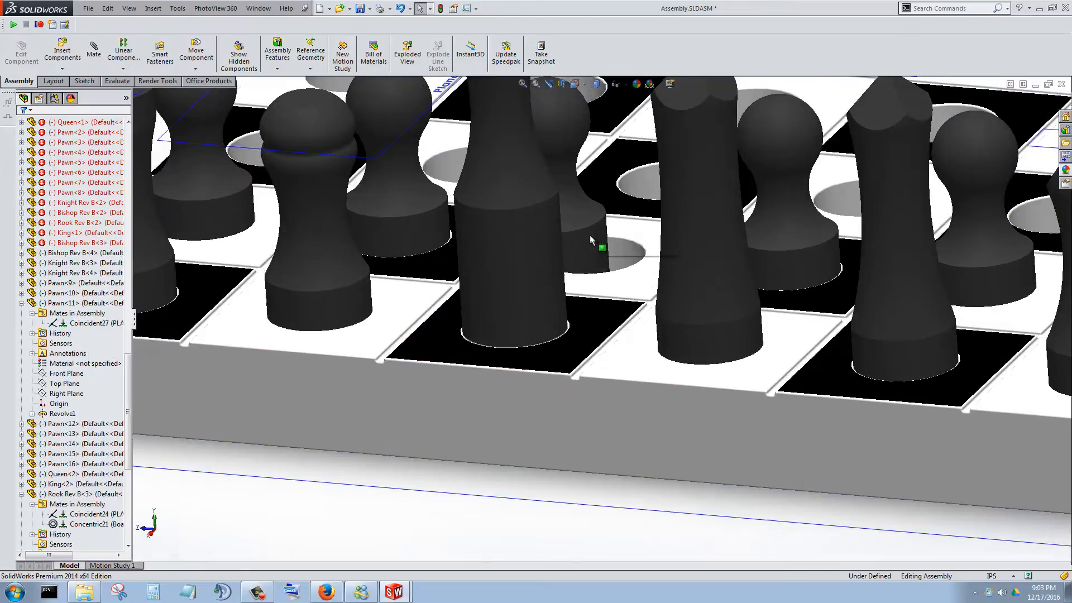
left_click(94, 50)
left_click(589, 263)
left_click(656, 267)
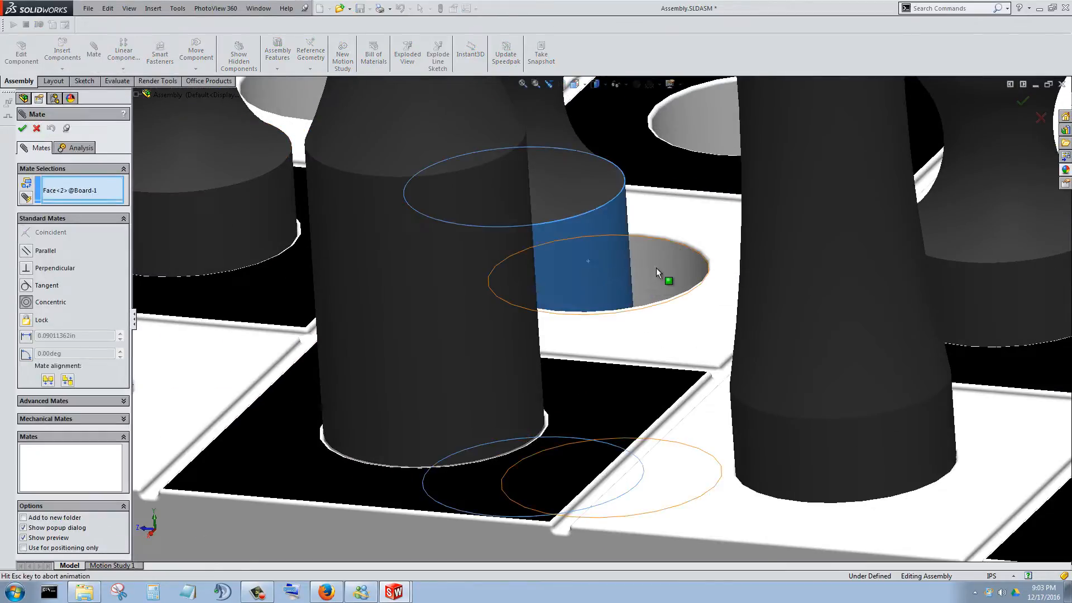
left_click(795, 254)
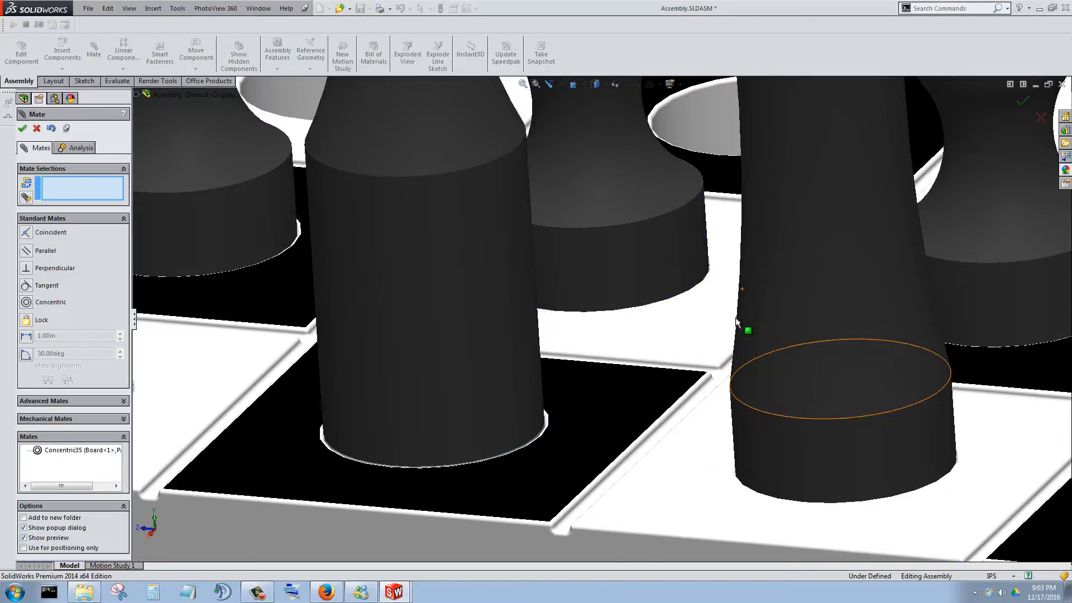
- Examine the black pieces from above and the holes beneath the board for misplaced pieces, and close the Mate tool
scroll(748, 330, "up", 6)
scroll(959, 388, "down", 4)
middle_click_drag(864, 337, 773, 413)
scroll(779, 400, "up", 5)
scroll(731, 204, "up", 5)
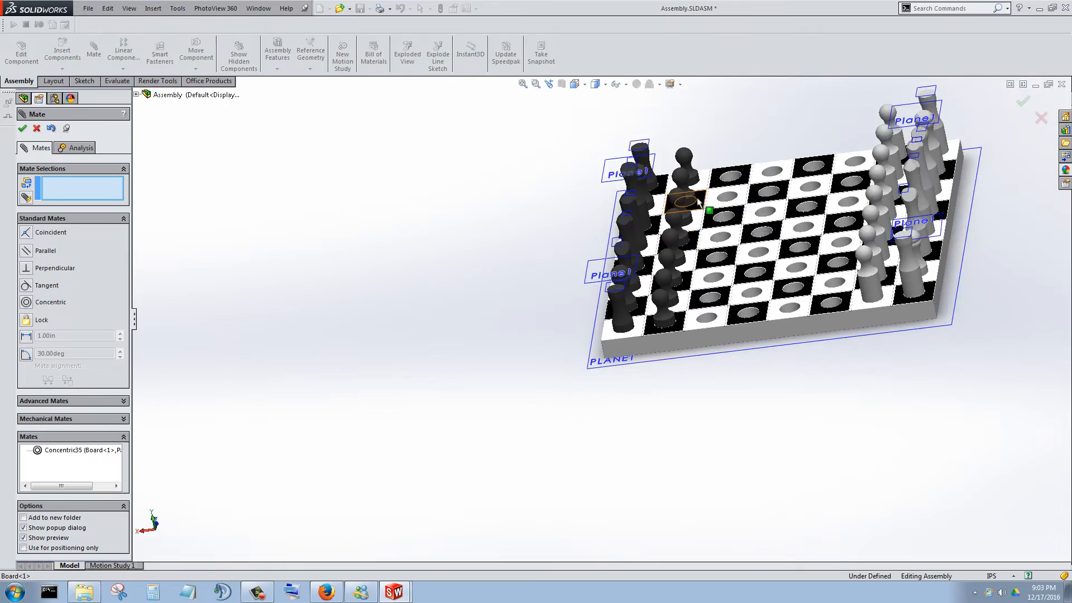
scroll(698, 218, "down", 6)
middle_click_drag(698, 234, 790, 251)
scroll(797, 313, "down", 4)
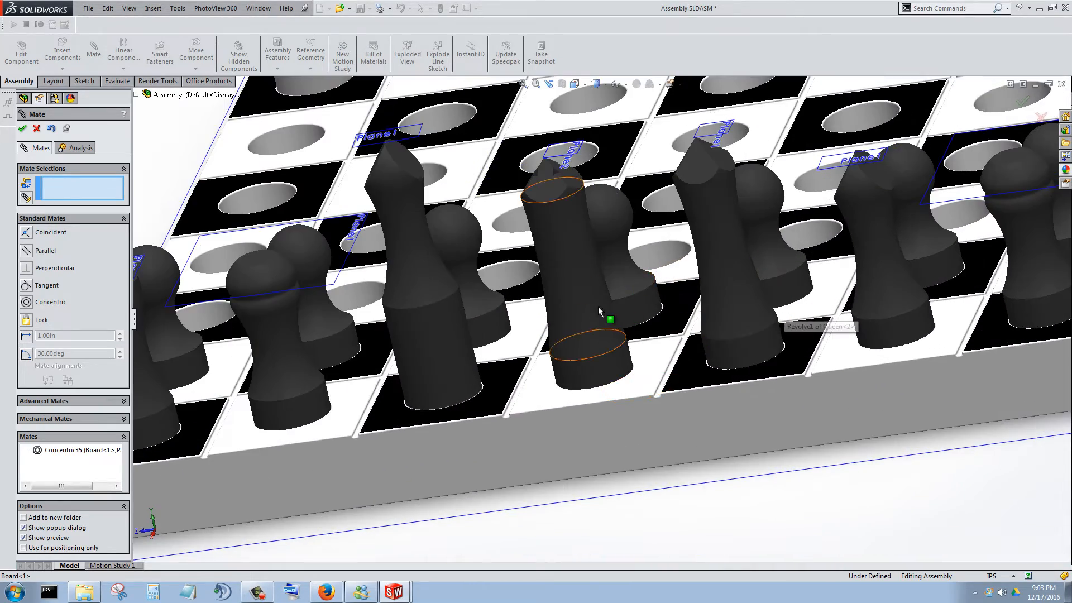
middle_click(597, 307)
middle_click_drag(597, 307, 522, 206)
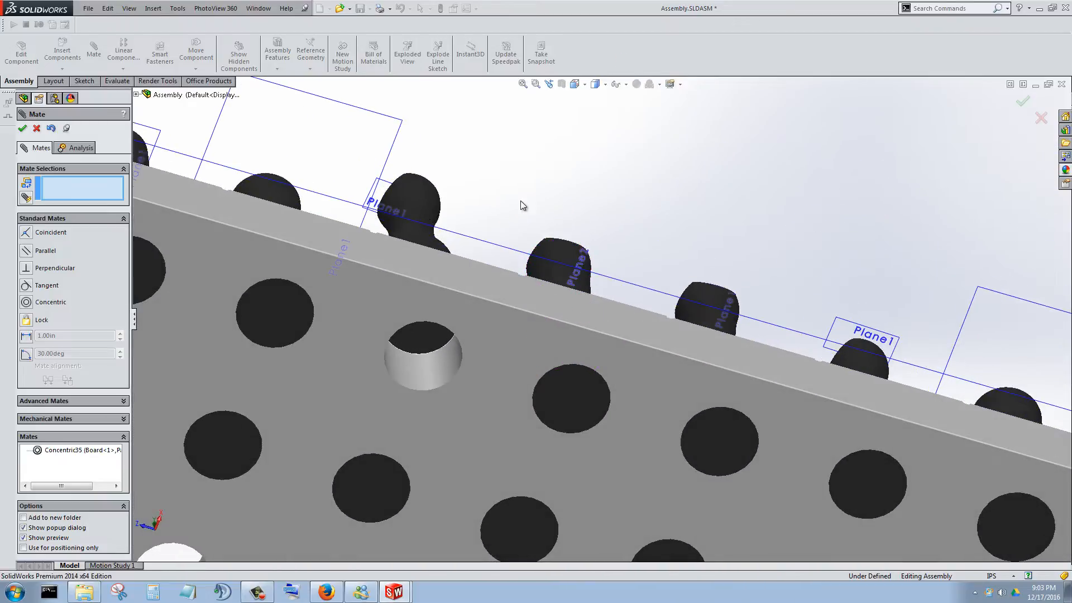
left_click(22, 129)
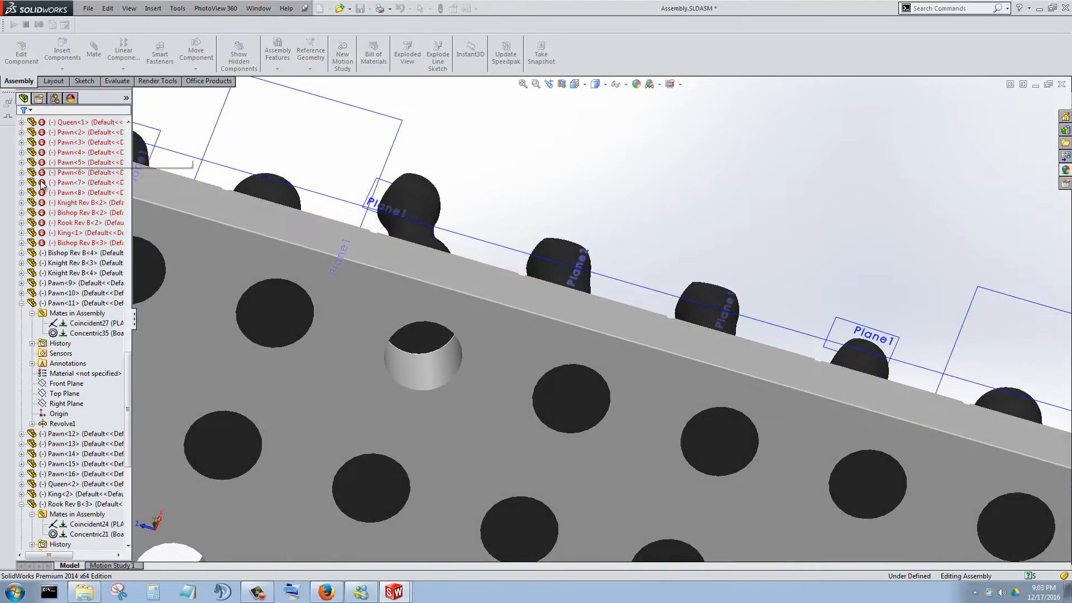
- Edit the failed Coincident36 mate of Bishop Rev B<3>, pick the board's underside face as its missing reference, and accept it
left_click(423, 187)
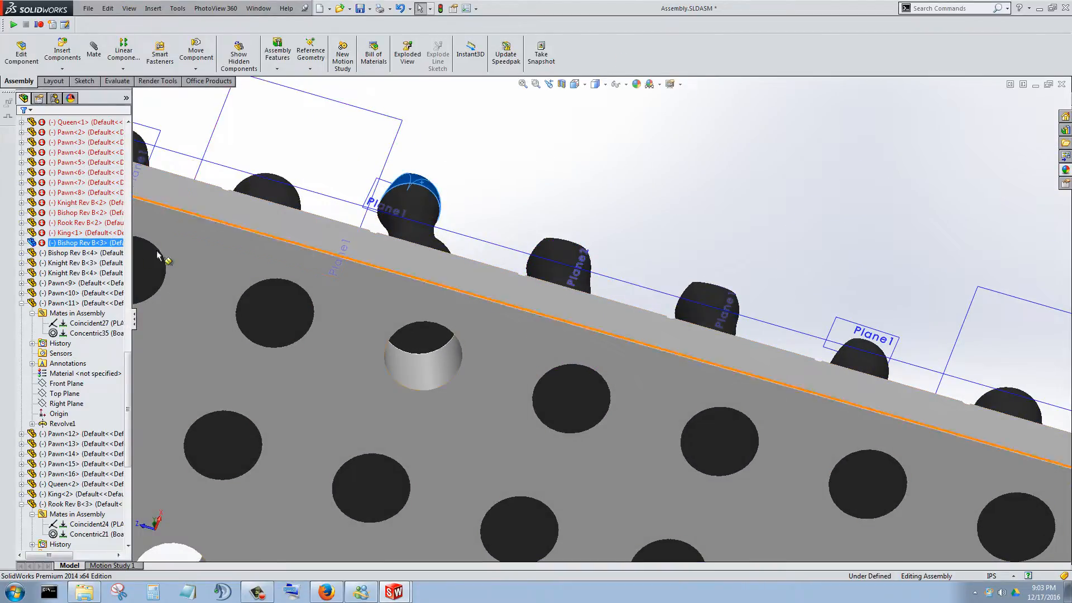
left_click(22, 243)
left_click(32, 253)
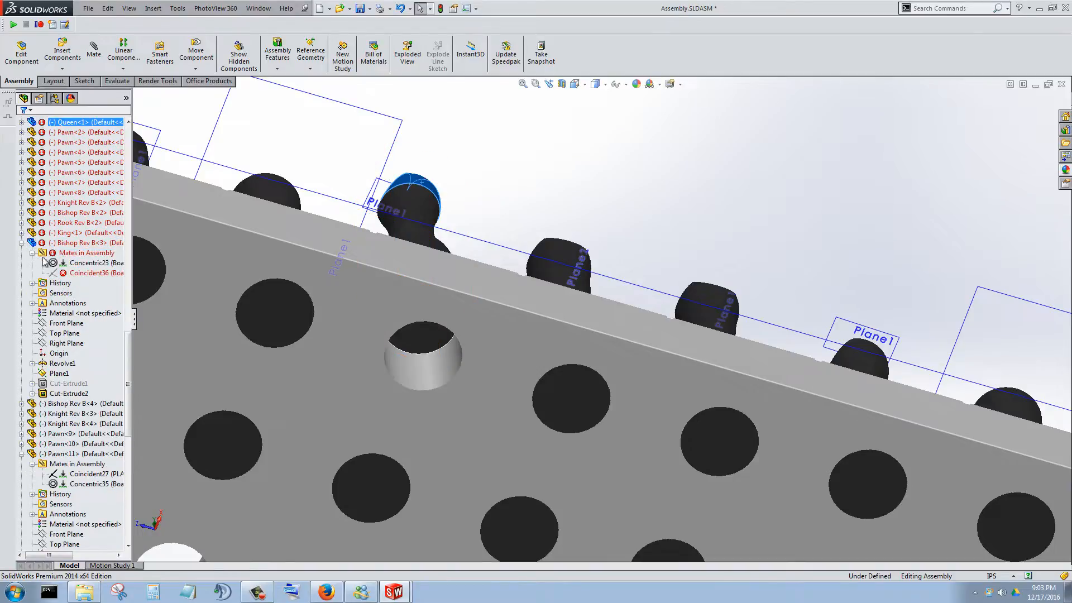
right_click(92, 272)
left_click(104, 255)
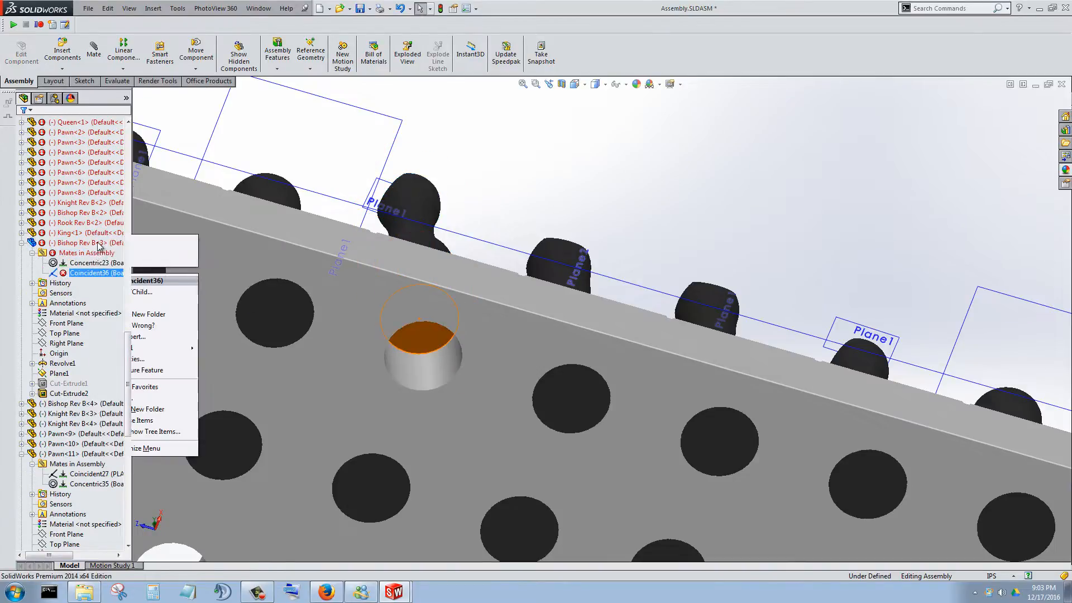
left_click(283, 376)
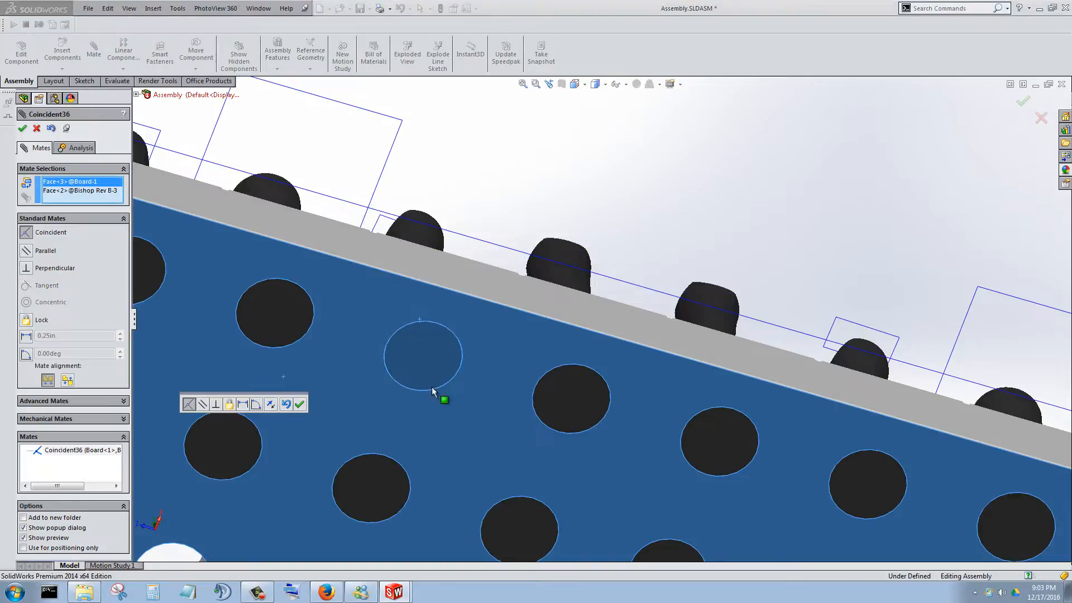
left_click(299, 403)
- Examine the whole chess set from several sides, looking closely at the cut crowns of the black and white kings
middle_click_drag(568, 286, 583, 476)
scroll(595, 225, "up", 8)
scroll(576, 155, "down", 8)
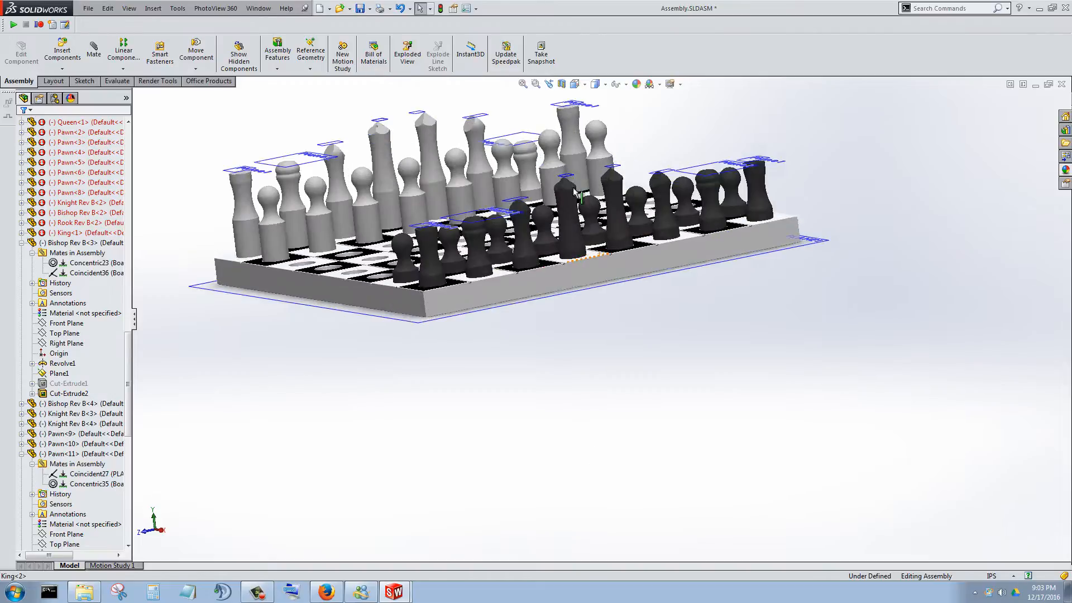
middle_click_drag(578, 264, 607, 320)
scroll(601, 282, "down", 5)
scroll(601, 282, "up", 6)
scroll(606, 320, "down", 6)
scroll(645, 283, "down", 3)
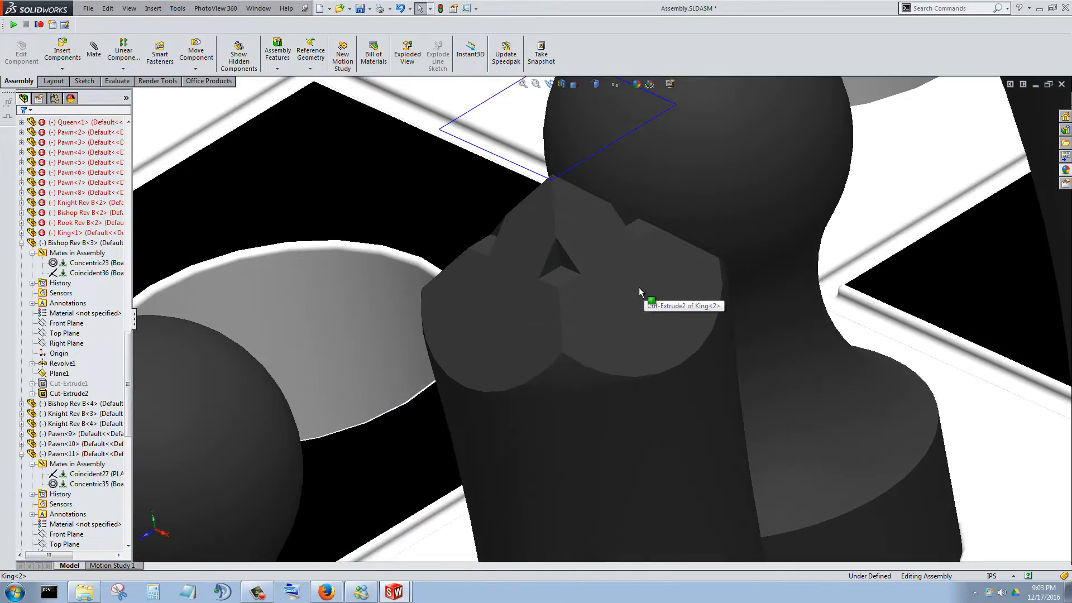
left_click(631, 326)
scroll(631, 326, "up", 6)
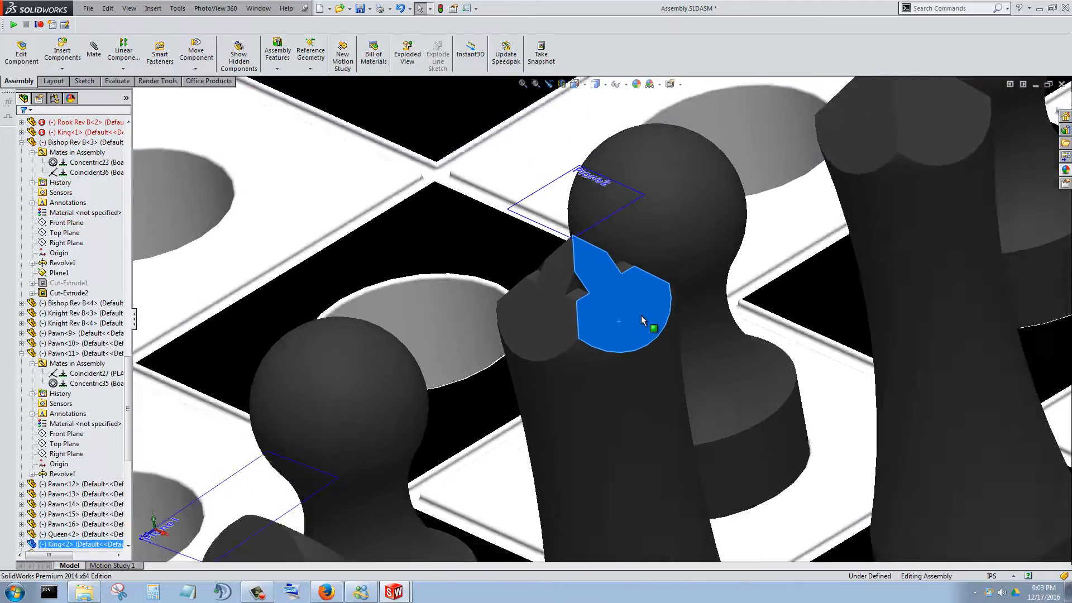
scroll(619, 396, "down", 7)
middle_click_drag(511, 430, 636, 340)
scroll(637, 340, "up", 8)
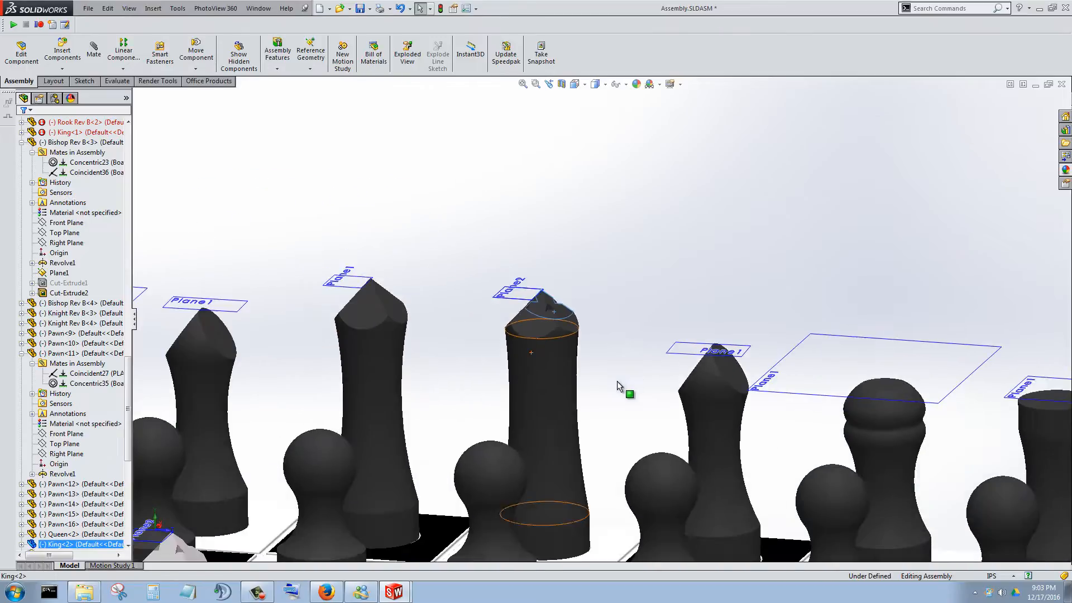
scroll(478, 462, "down", 5)
scroll(498, 329, "down", 3)
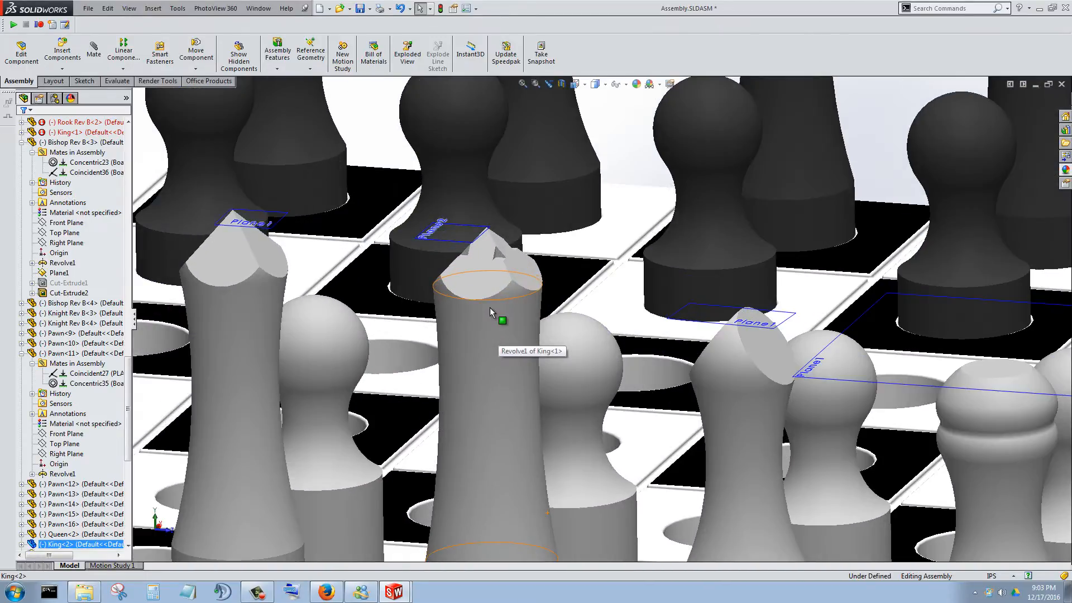
- Open the white king, King<1>, as its own part from the assembly and inspect the cuts on its crown
mouse_move(490, 309)
middle_mouse_down()
mouse_move(502, 304)
mouse_move(492, 314)
middle_mouse_up()
right_click(482, 389)
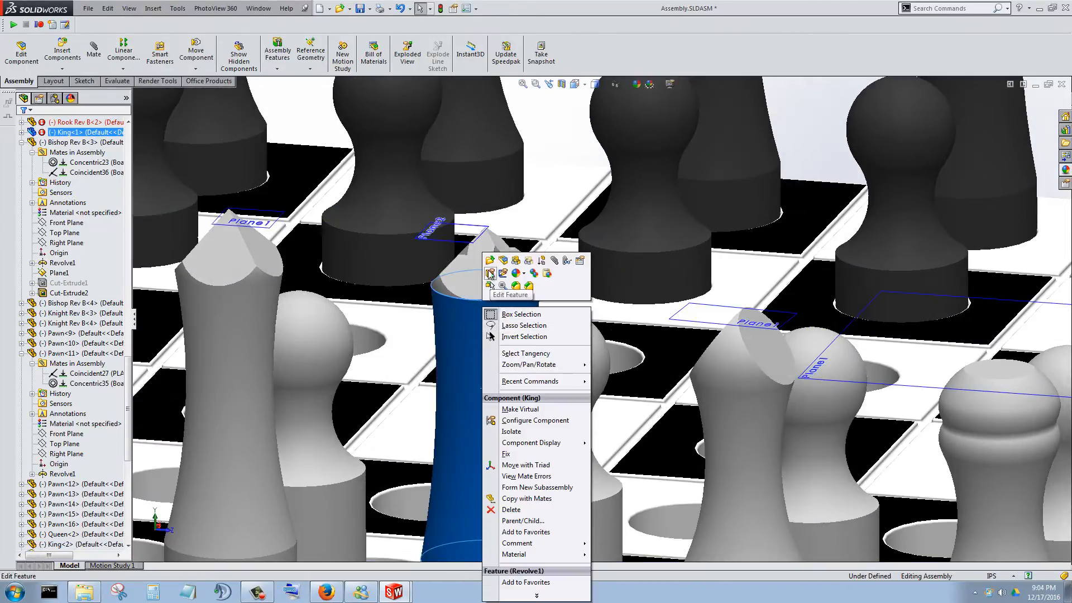
left_click(489, 261)
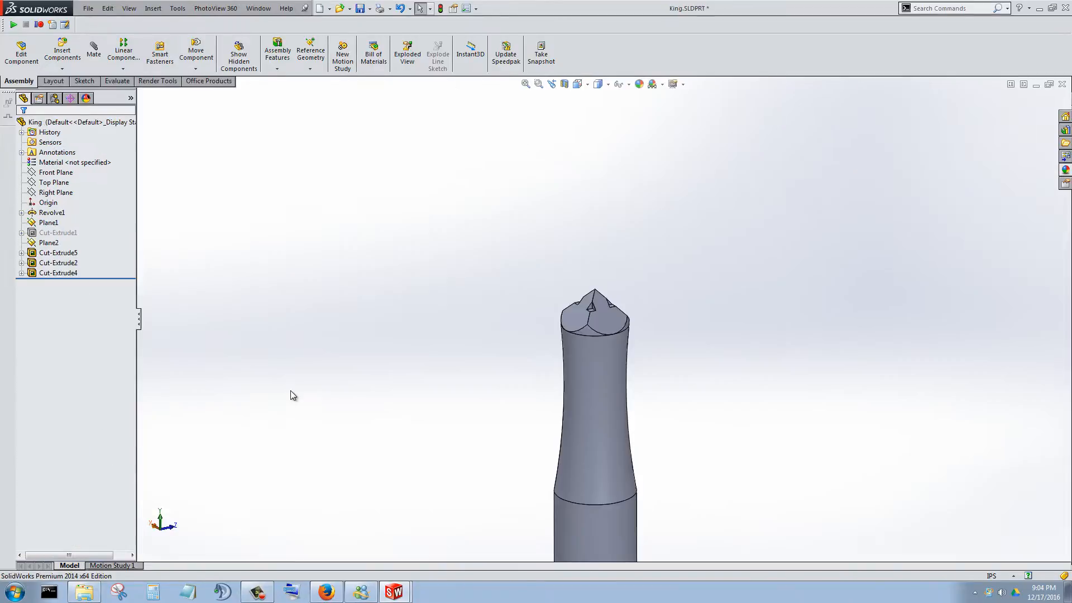
scroll(598, 318, "down", 2)
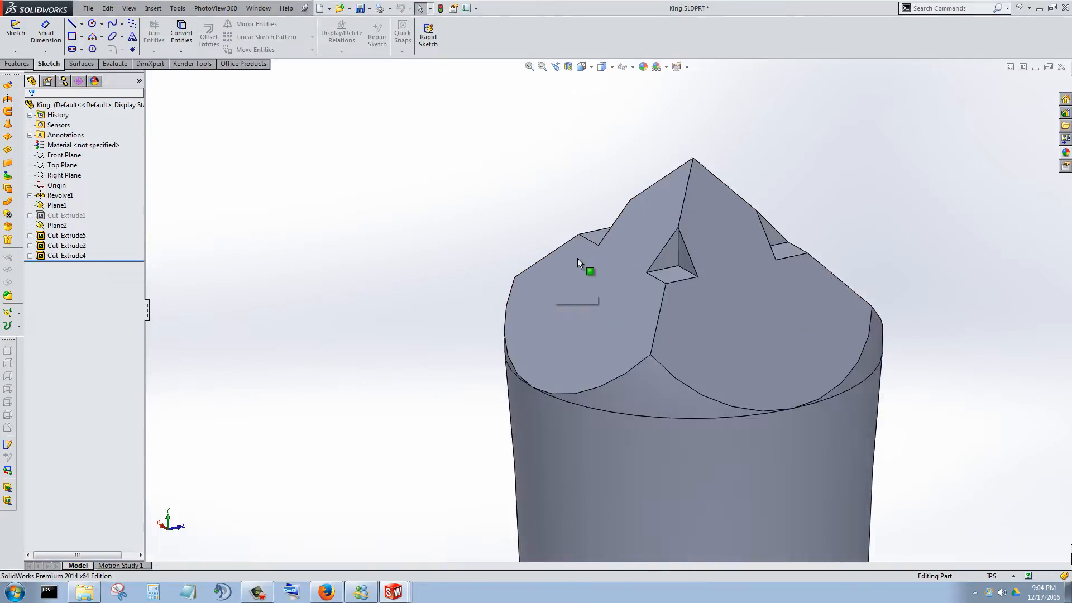
scroll(580, 263, "down", 3)
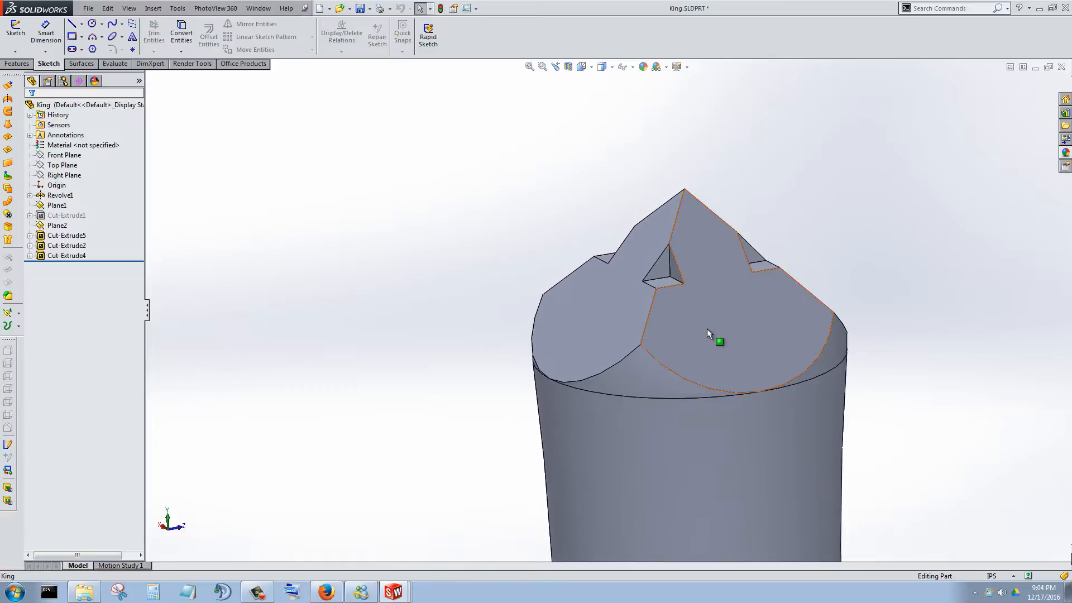
scroll(752, 285, "down", 3)
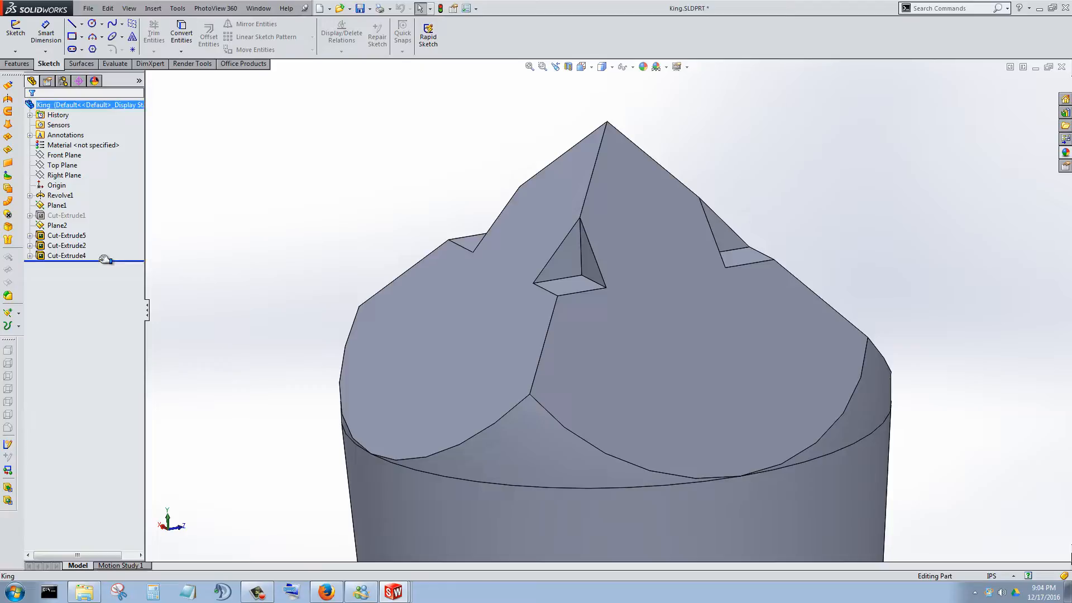
- Roll the king's feature history back to just after Cut-Extrude5, examine the notched dome, and roll forward to the end
left_click_drag(99, 250, 111, 242)
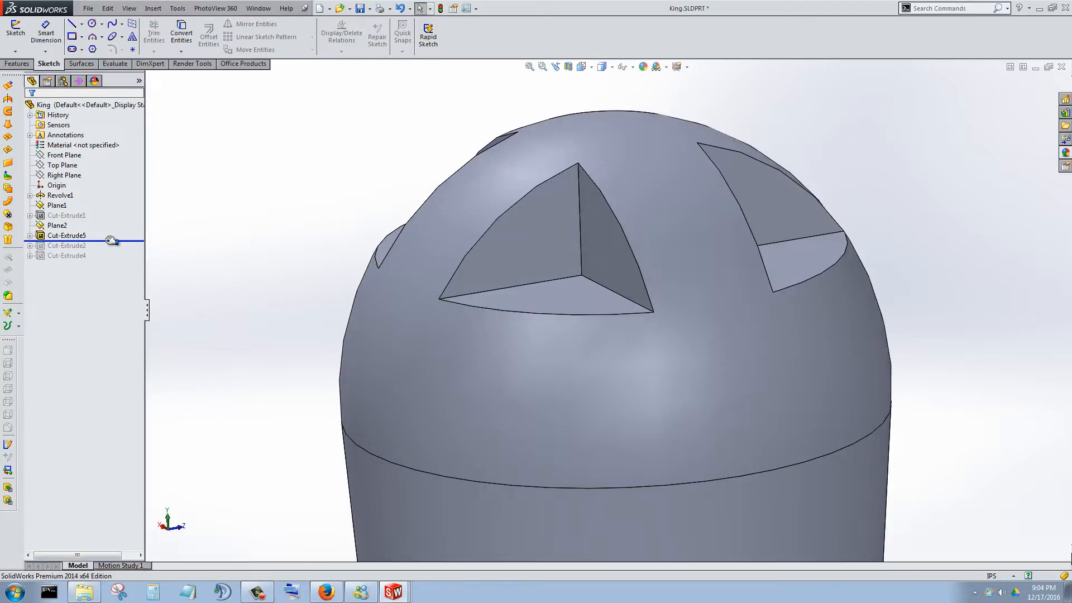
scroll(693, 284, "up", 5)
scroll(692, 290, "down", 4)
scroll(439, 293, "up", 5)
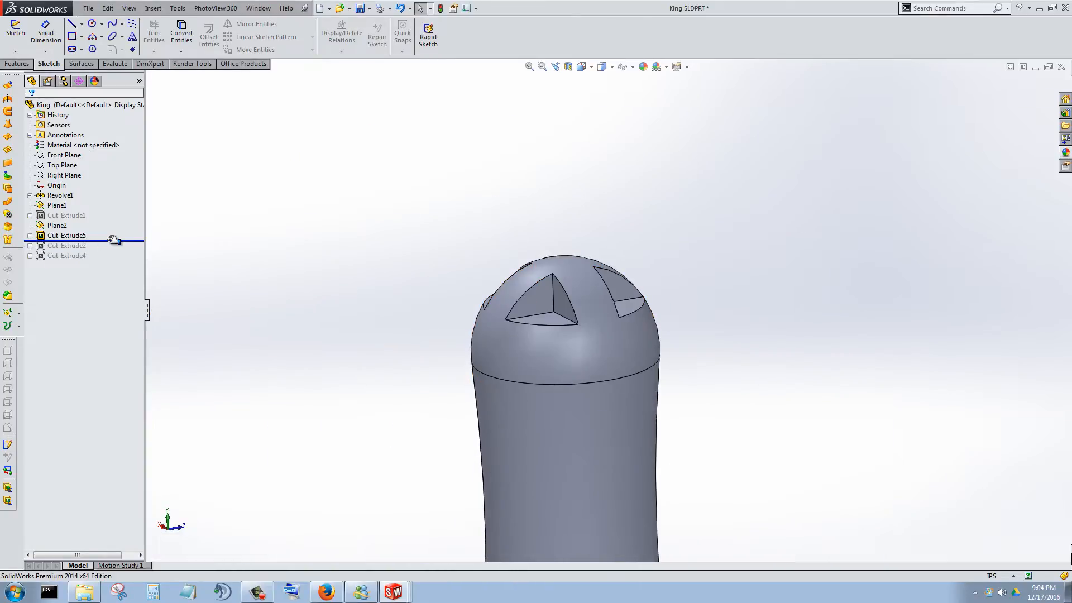
left_click_drag(106, 257, 106, 261)
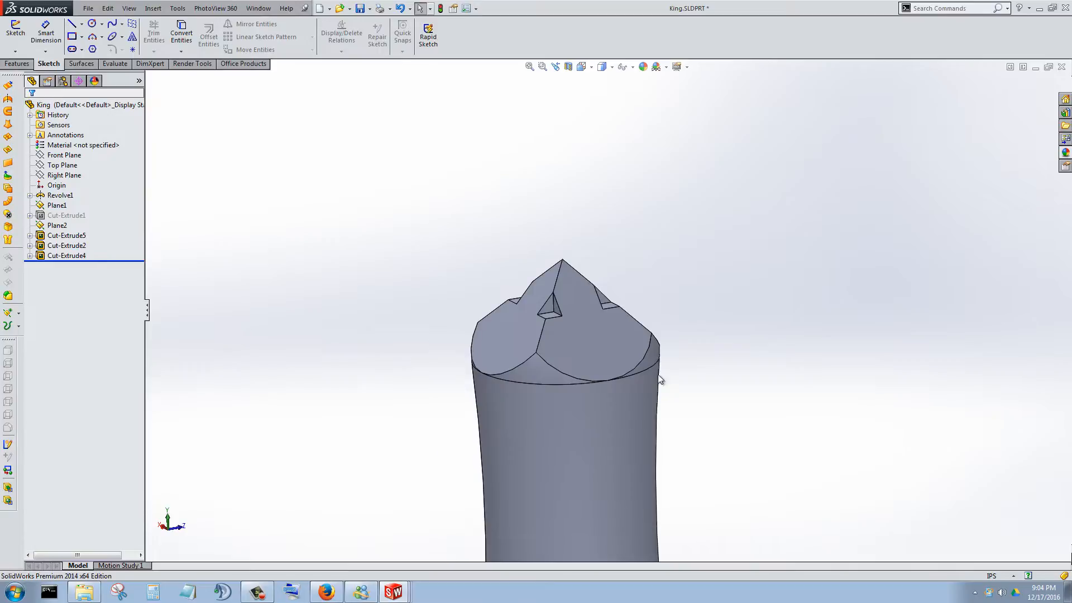
- Suppress Cut-Extrude4 and Cut-Extrude2 in the king part, leaving its rounded crown with the Cut-Extrude5 notches
scroll(661, 380, "down", 4)
left_click(67, 255)
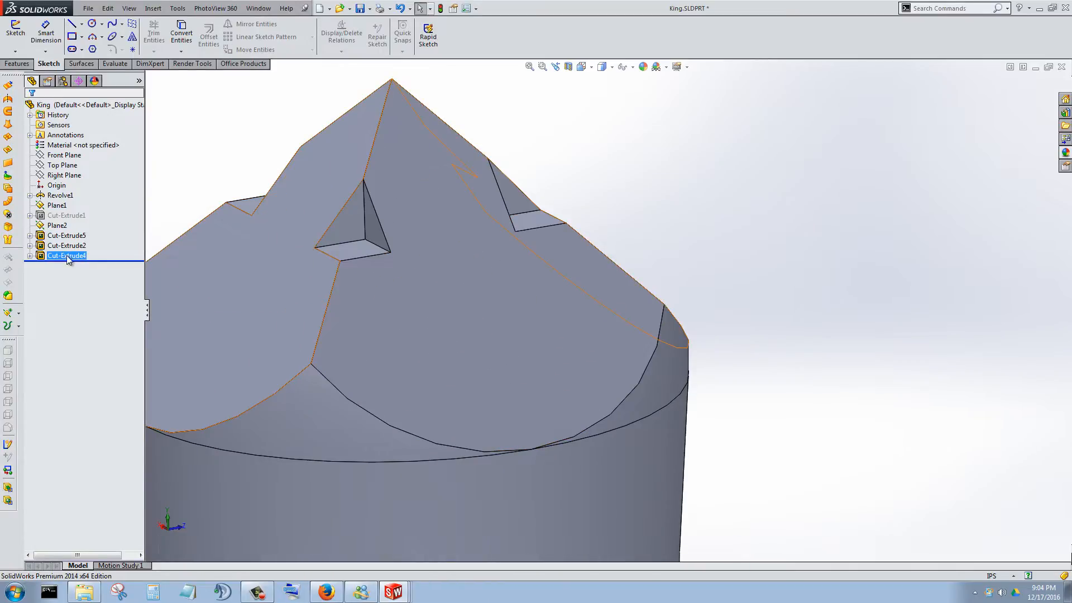
right_click(67, 257)
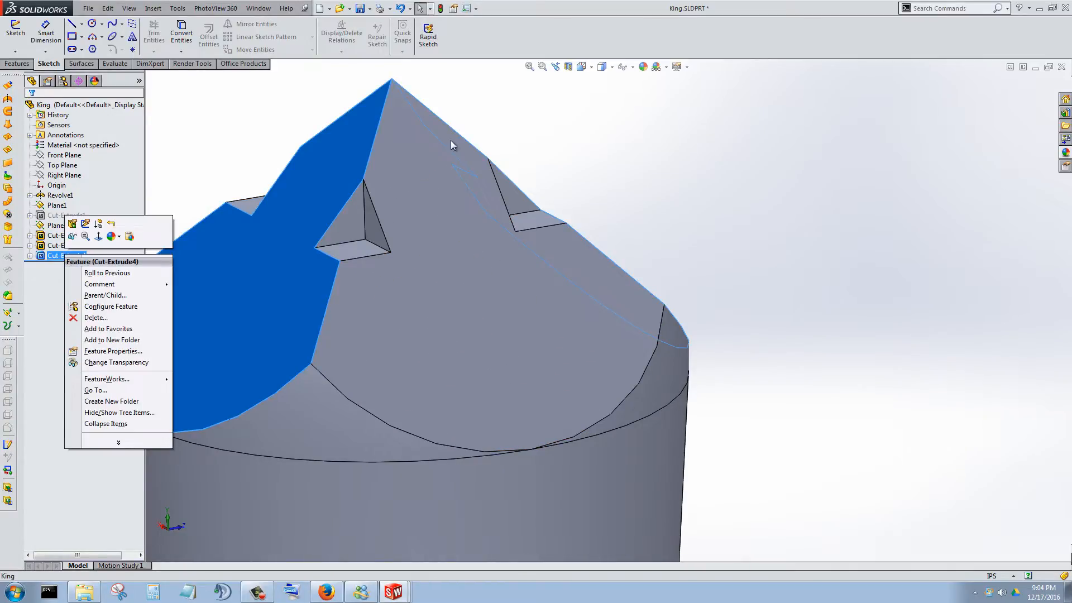
left_click(713, 23)
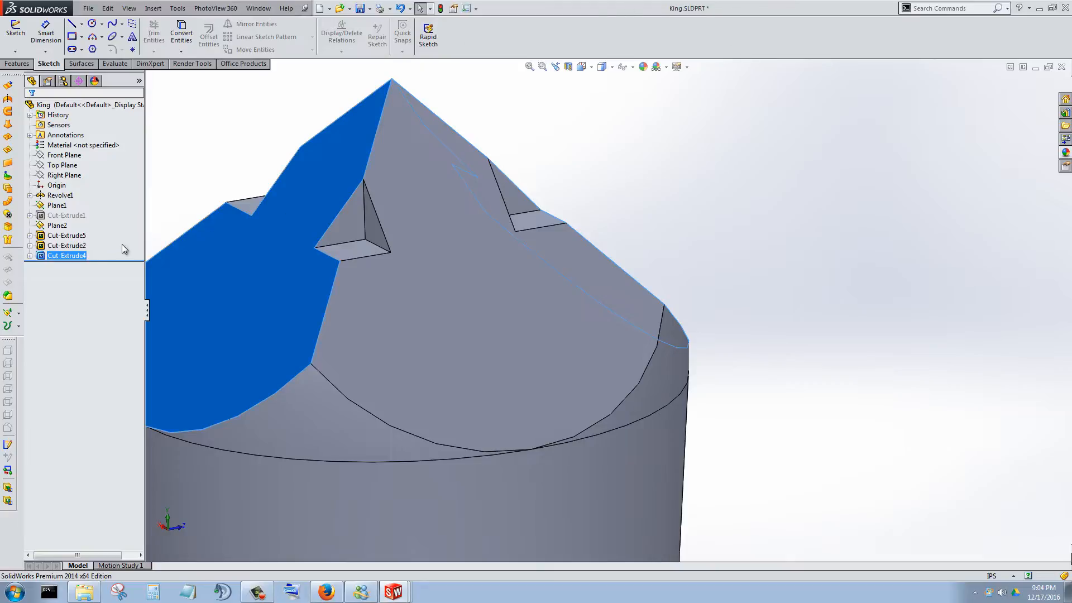
right_click(76, 257)
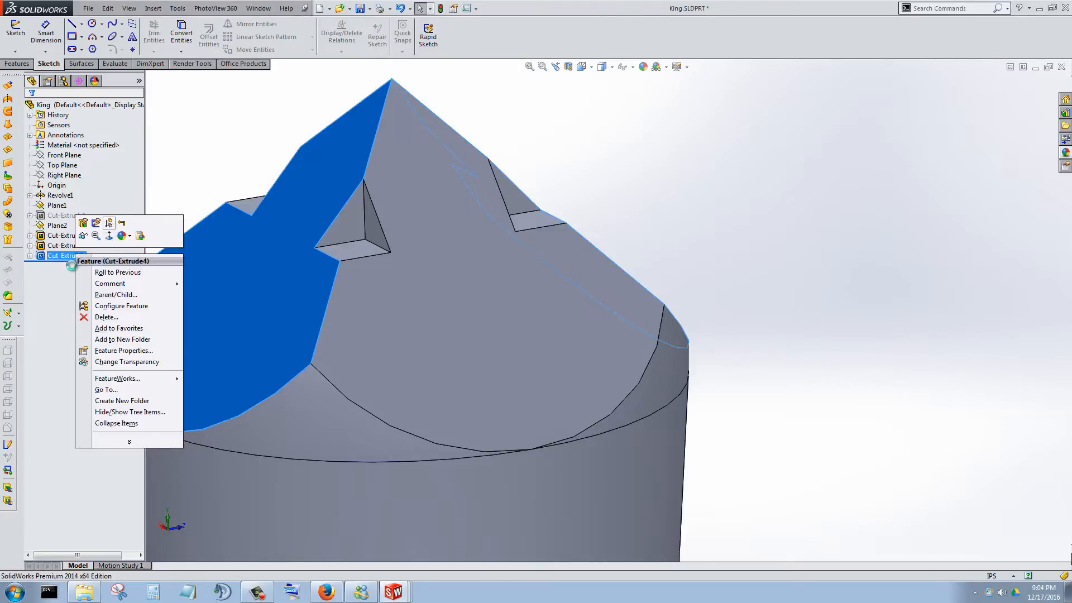
left_click(112, 230)
right_click(64, 254)
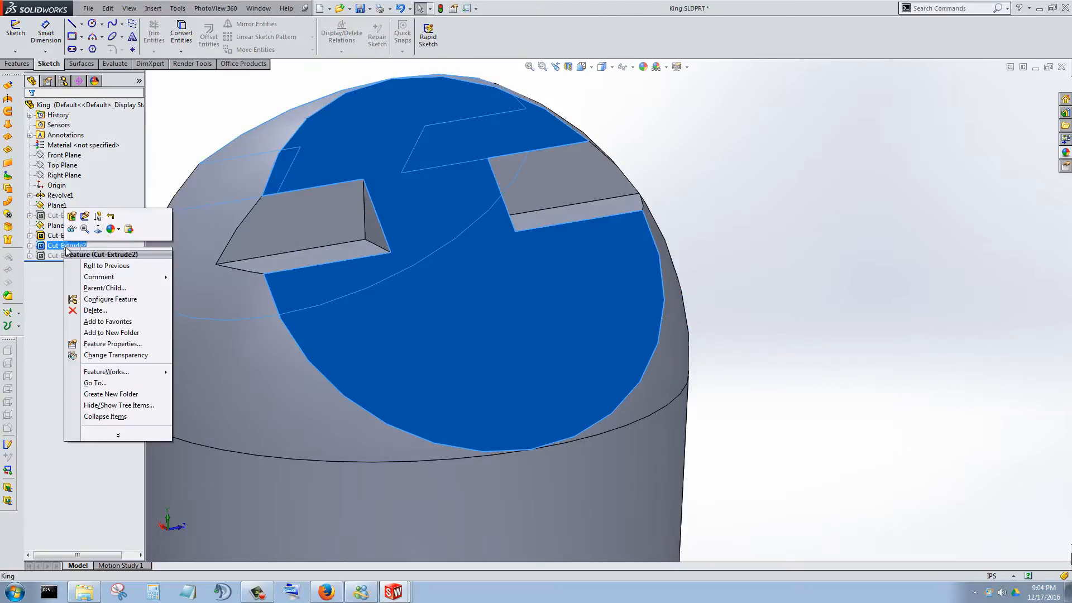
left_click(101, 228)
scroll(409, 275, "up", 4)
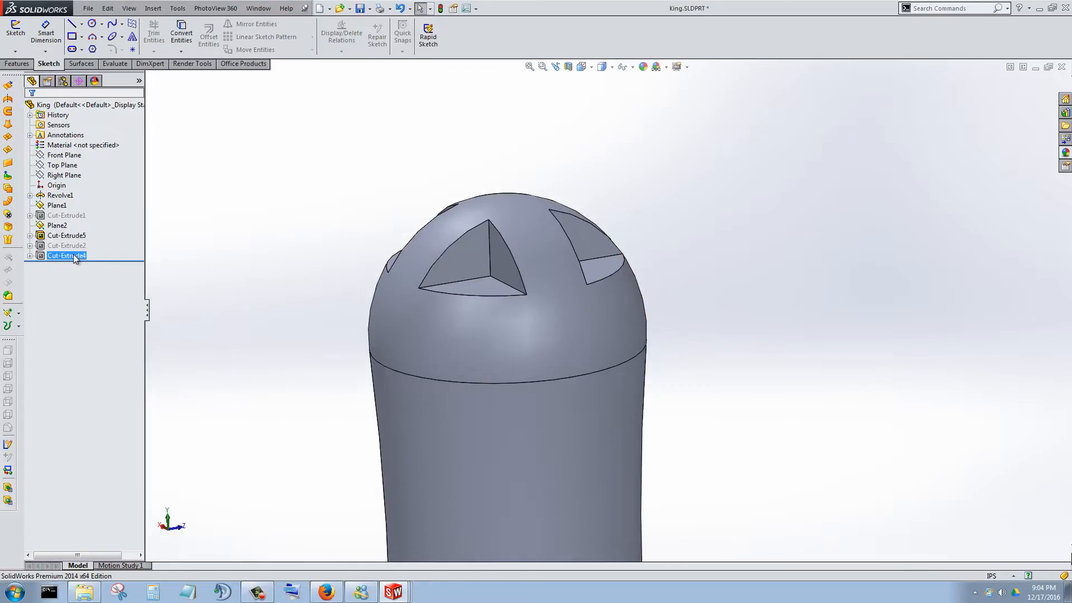
scroll(561, 313, "up", 2)
scroll(561, 313, "down", 6)
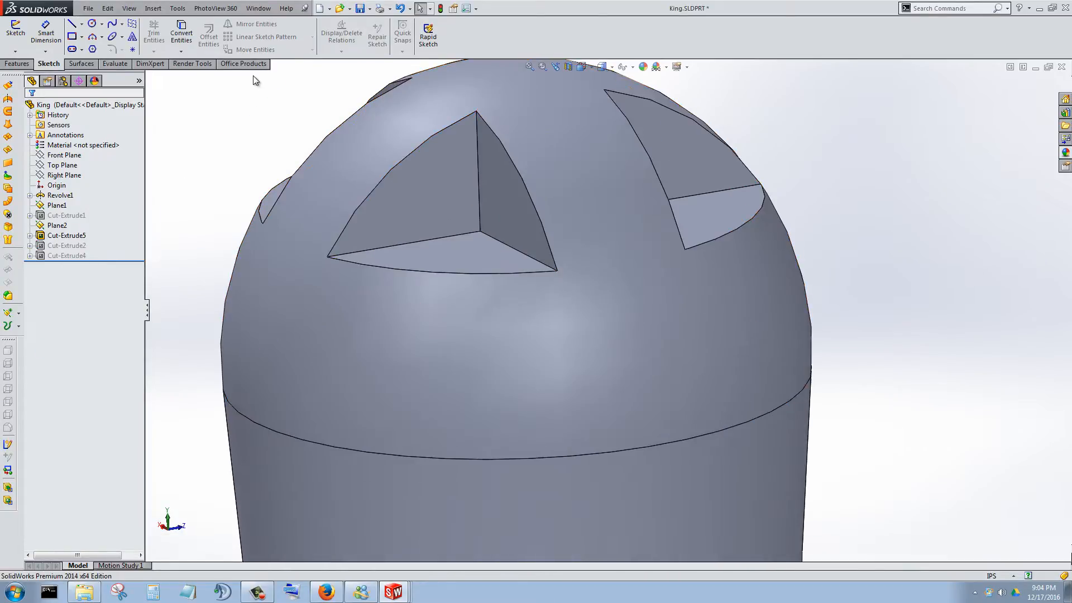
- Save the king part and look over its rounded, notched crown
scroll(253, 75, "up", 2)
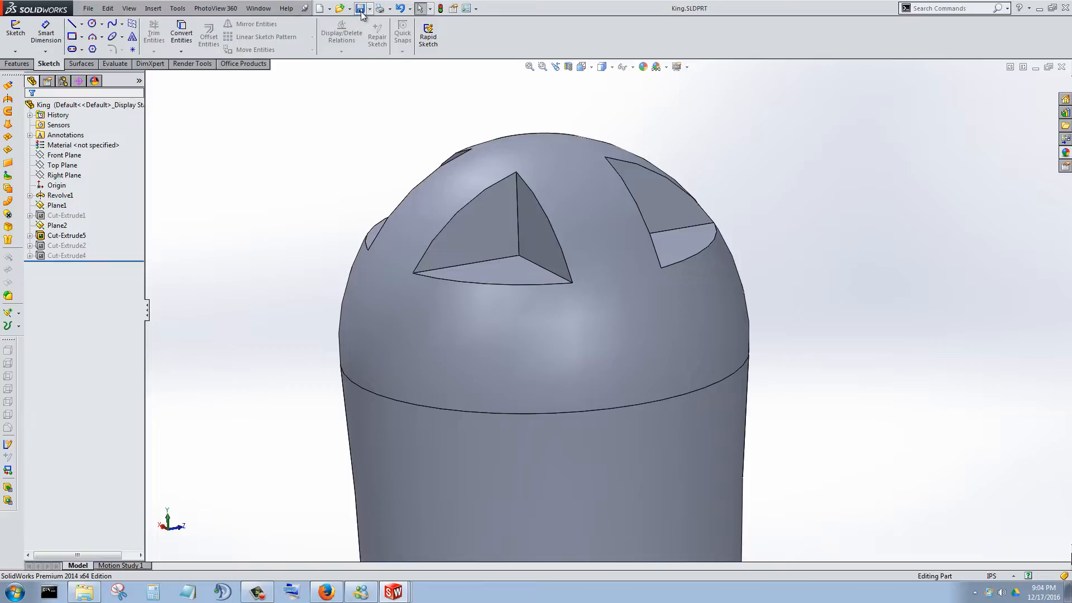
scroll(196, 288, "up", 2)
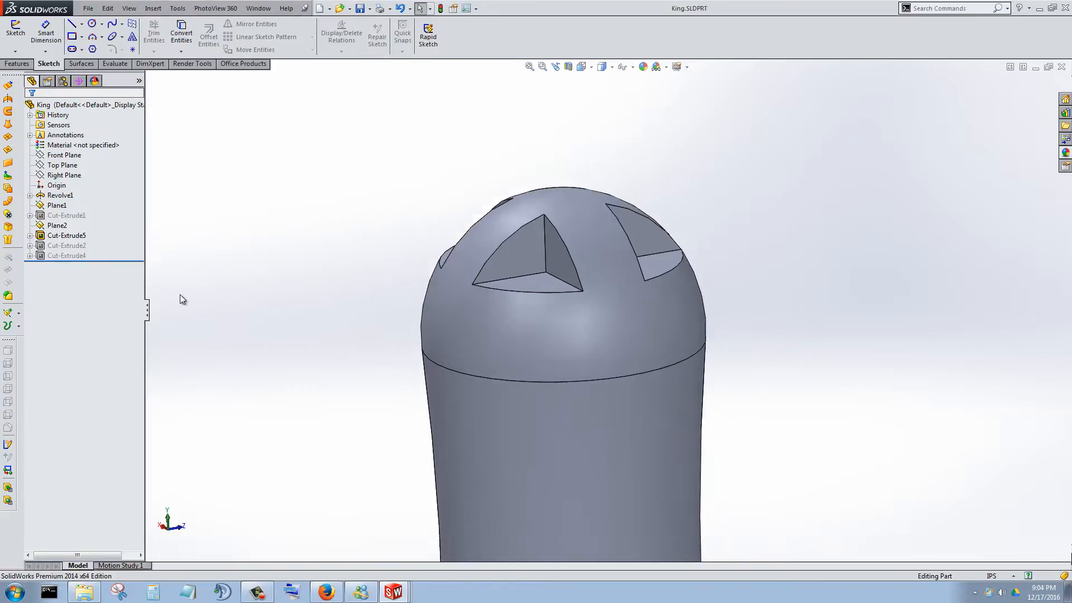
left_click(67, 256)
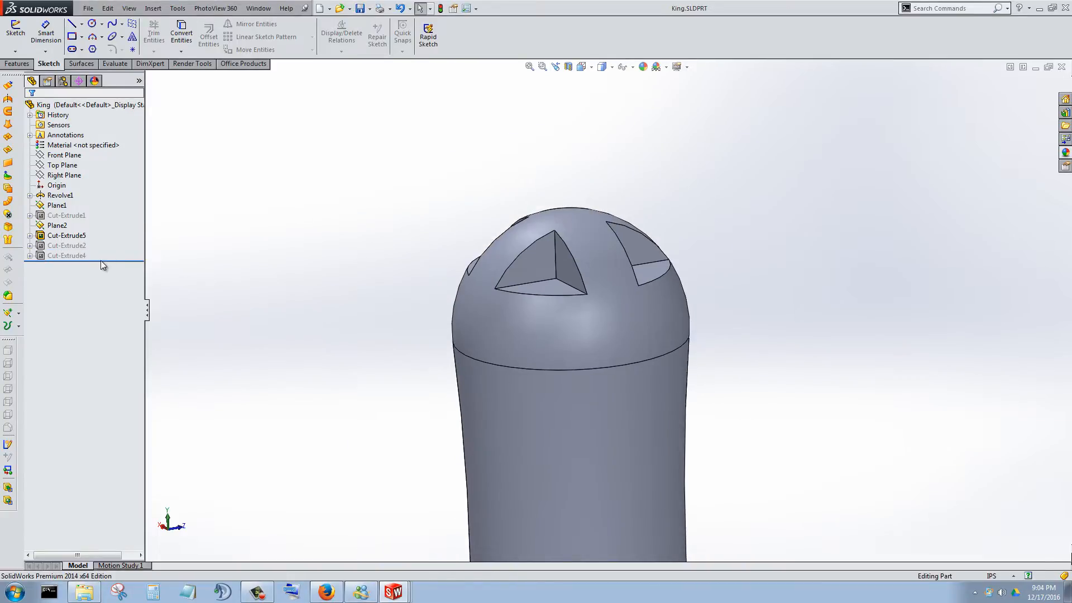
left_click_drag(106, 259, 108, 250)
scroll(639, 326, "down", 3)
scroll(516, 306, "up", 2)
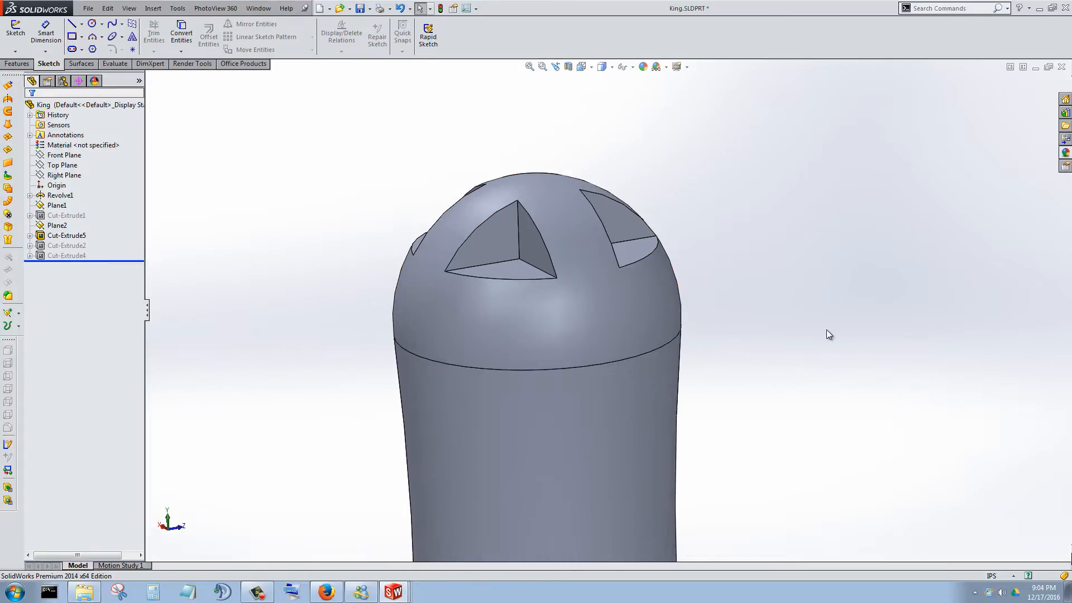
- Return to the chess set assembly and dismiss its list of rebuild errors
key("ctrl+Tab")
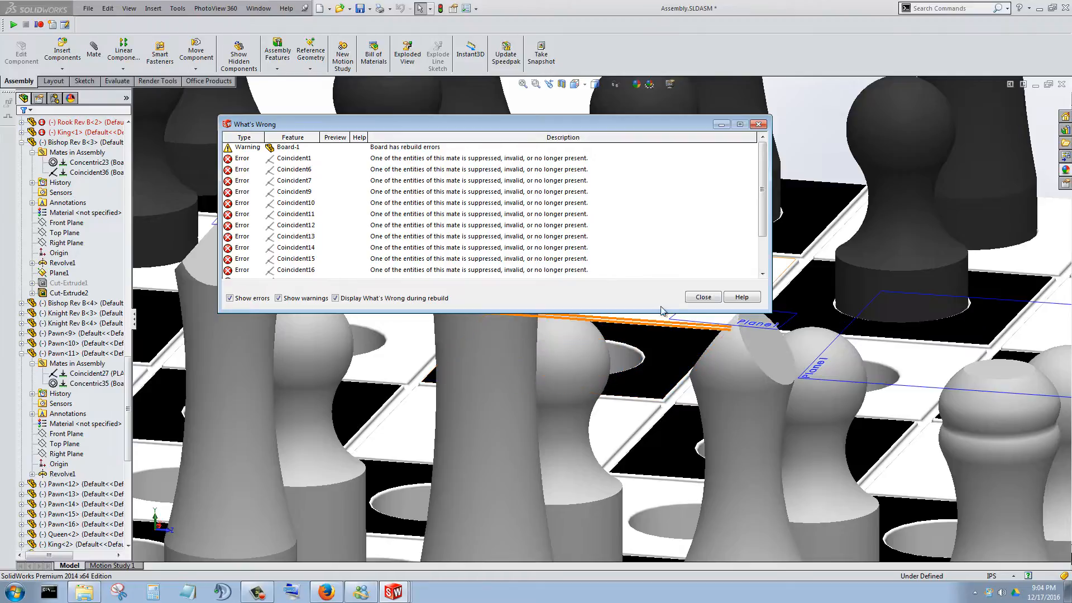
left_click(693, 299)
scroll(575, 345, "up", 3)
scroll(631, 450, "down", 4)
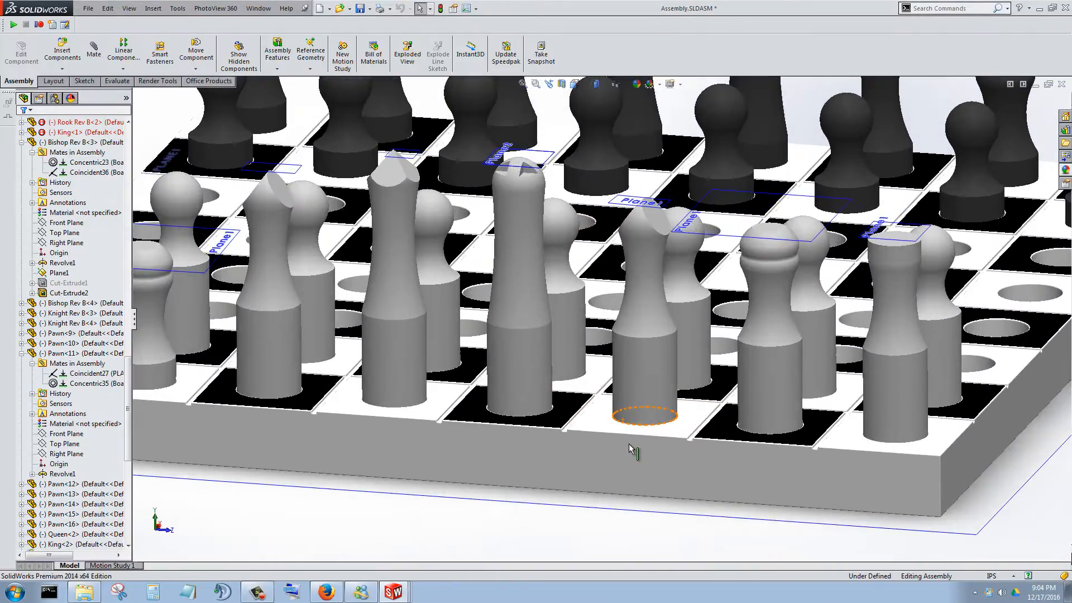
- Repair the Coincident14 mate of Bishop Rev B<2> by replacing its missing board face with the board's underside
middle_click_drag(705, 389, 720, 169)
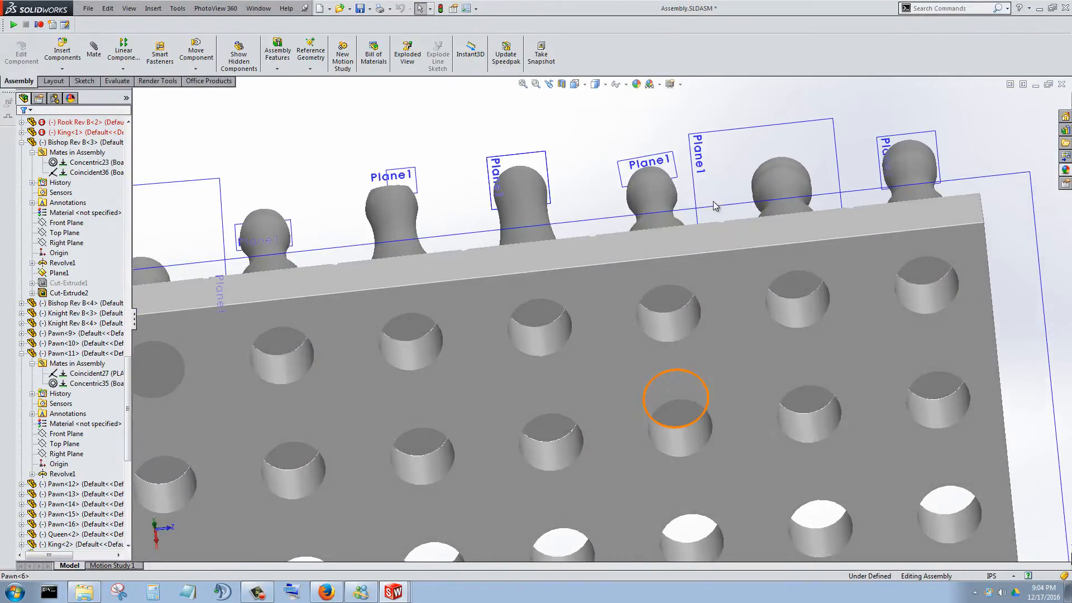
scroll(668, 311, "up", 3)
scroll(575, 330, "down", 4)
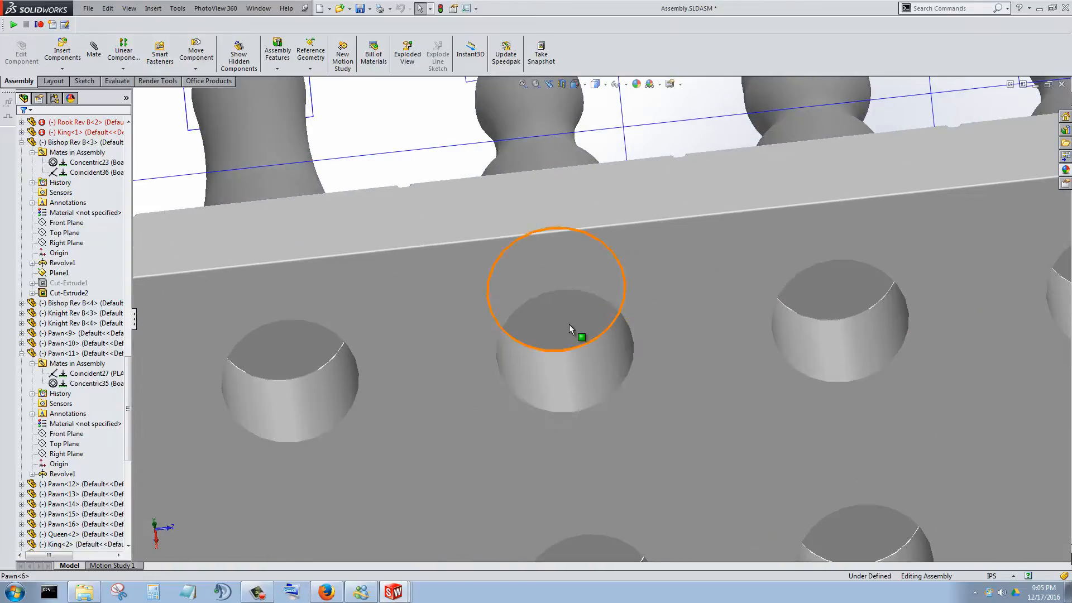
right_click(570, 324)
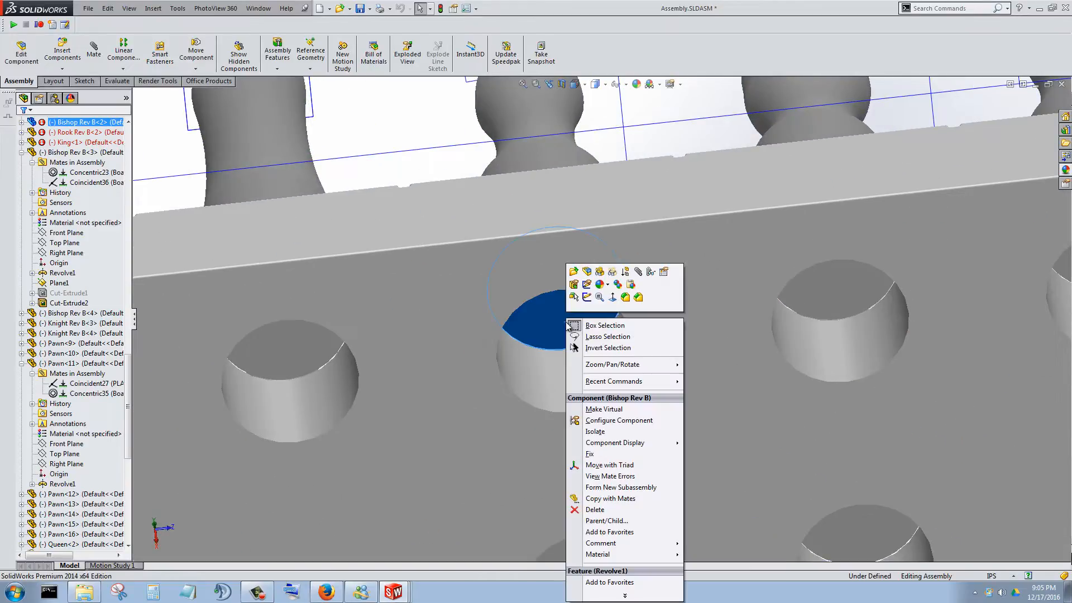
left_click(651, 273)
right_click(111, 115)
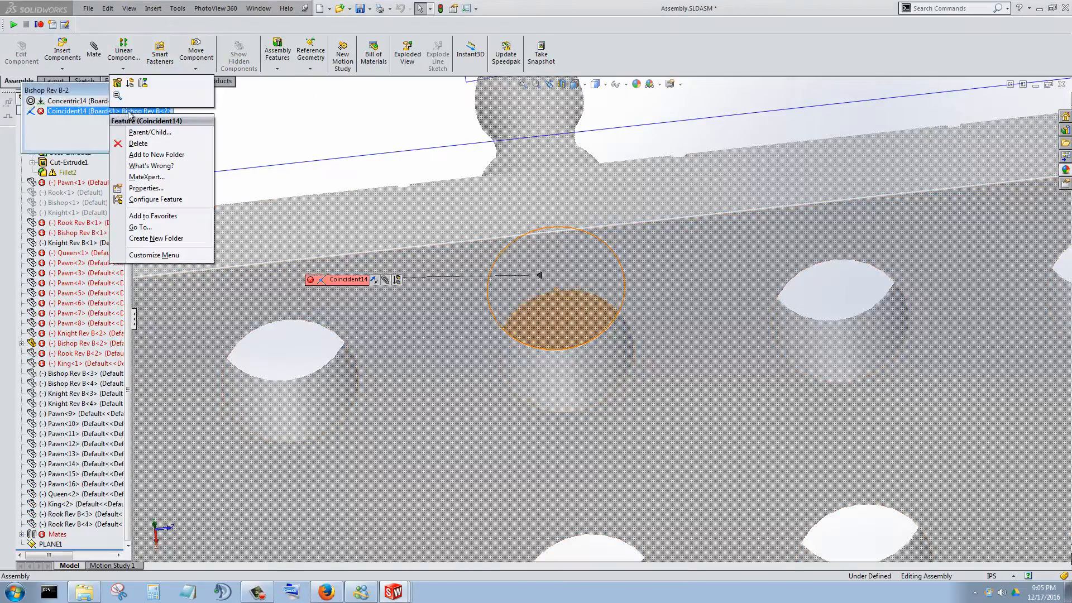
left_click(118, 83)
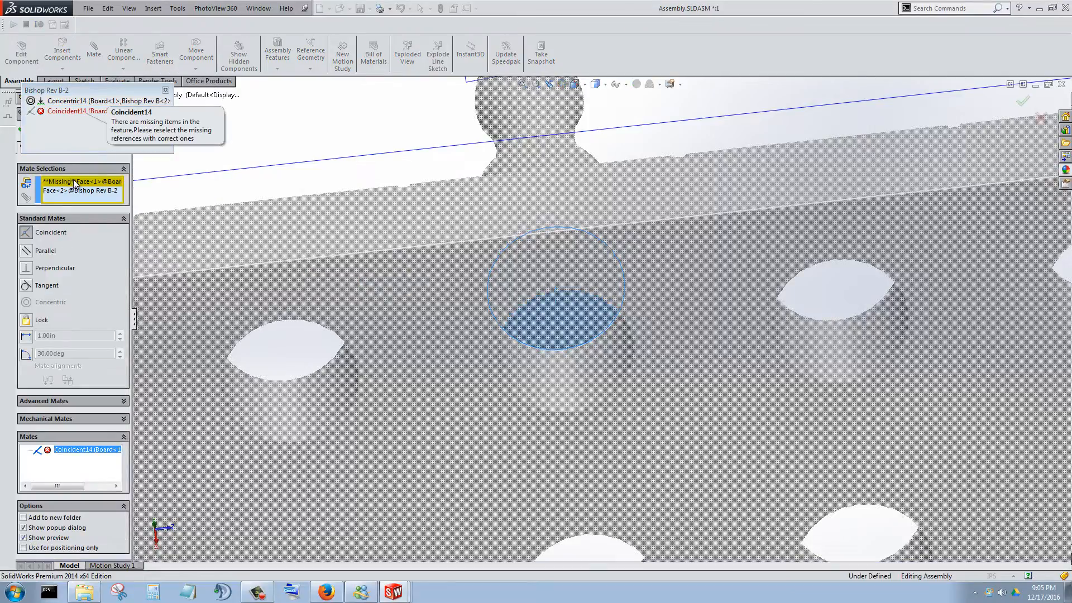
left_click(394, 313)
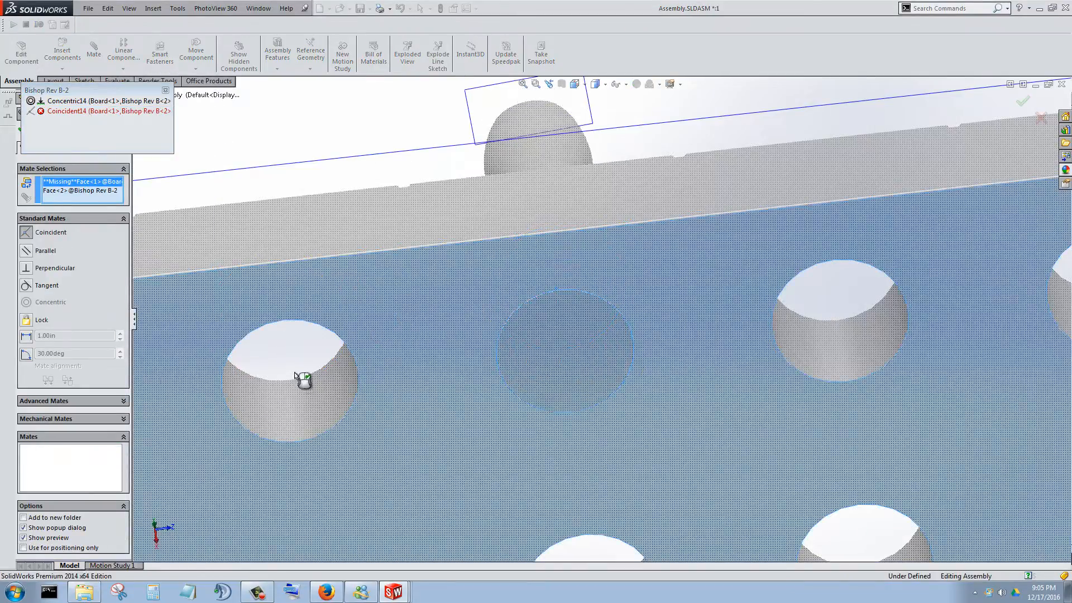
left_click(280, 393)
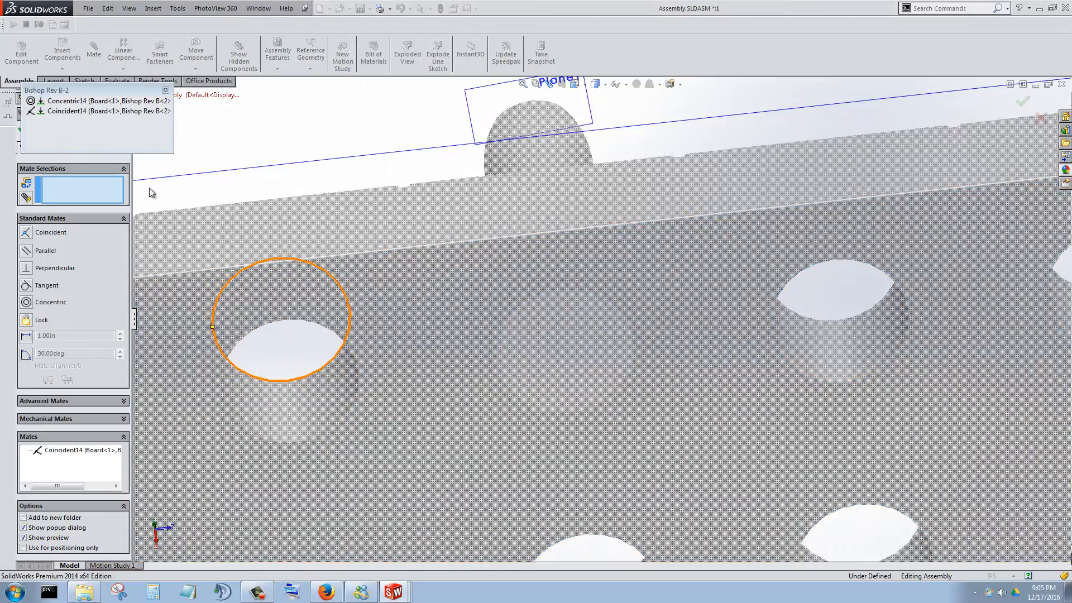
left_click(166, 91)
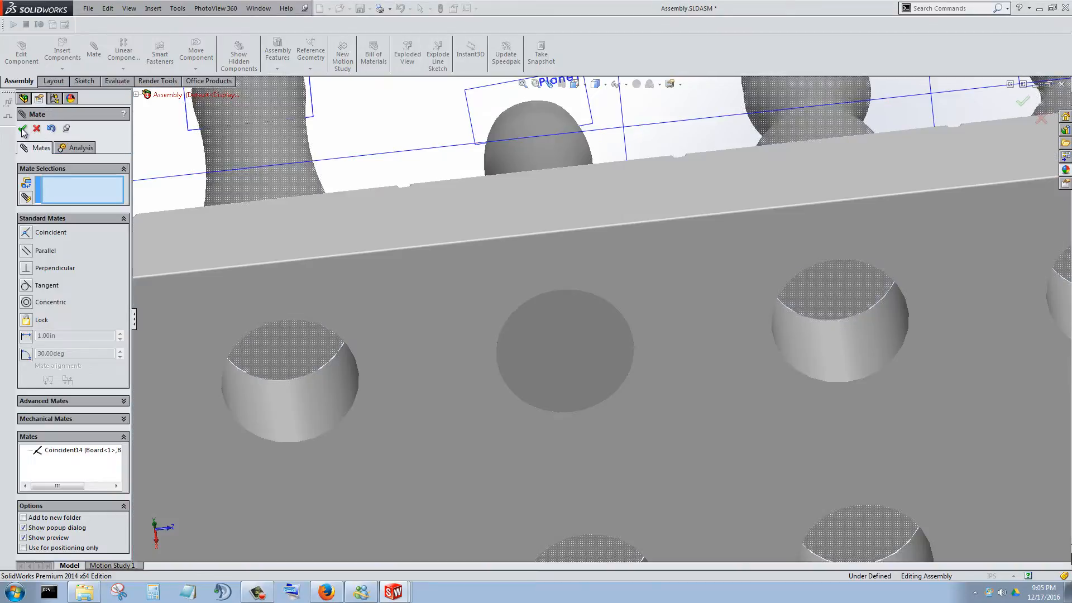
left_click(23, 130)
- Repair the Coincident20 mate of King<1> by reselecting the board's underside in place of the missing face
right_click(264, 201)
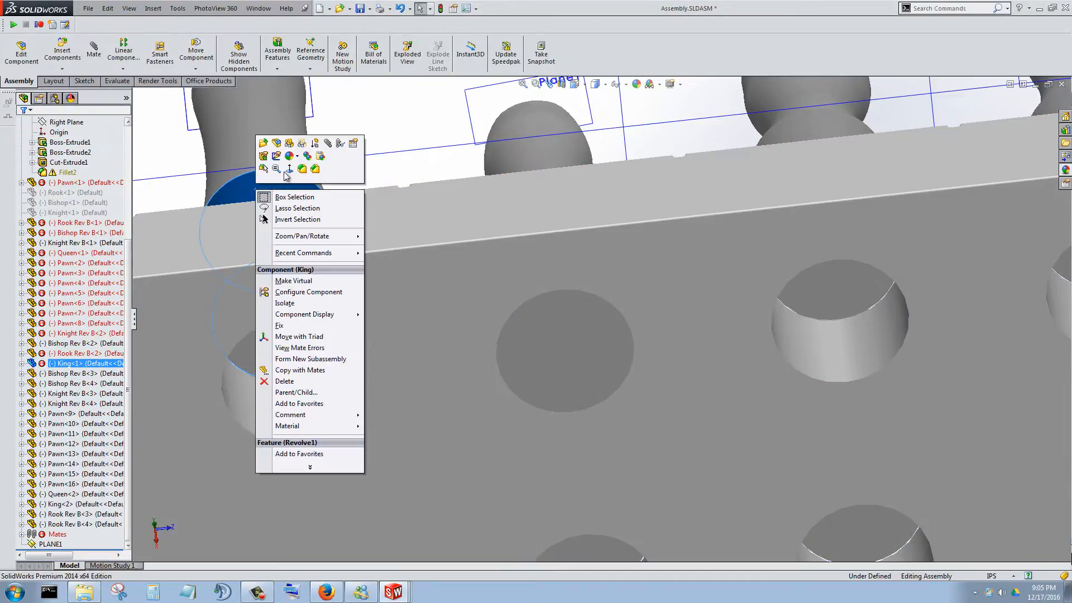
left_click(340, 144)
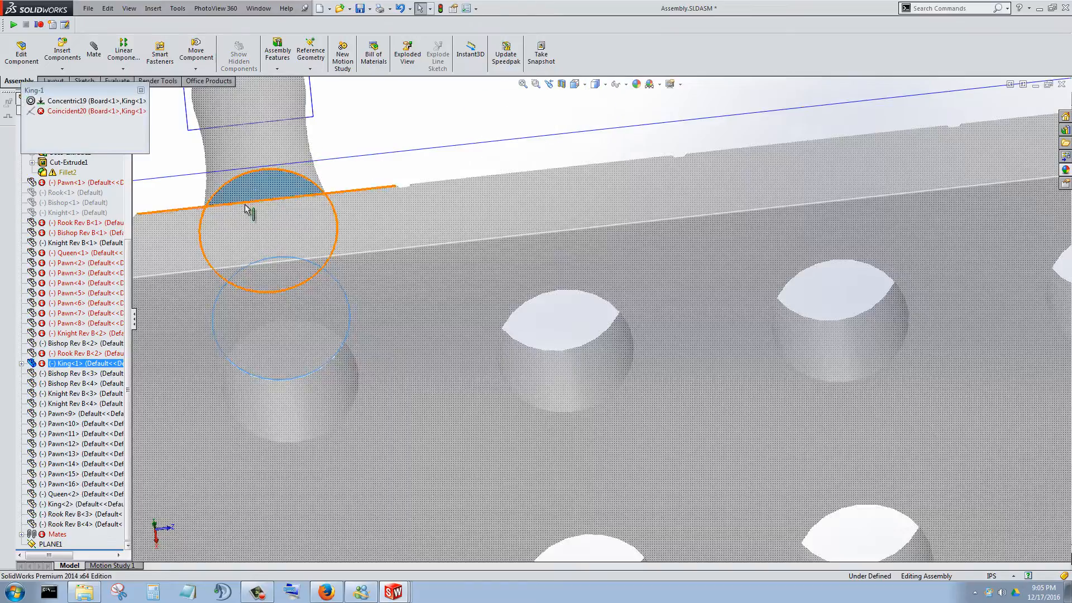
left_click(106, 111)
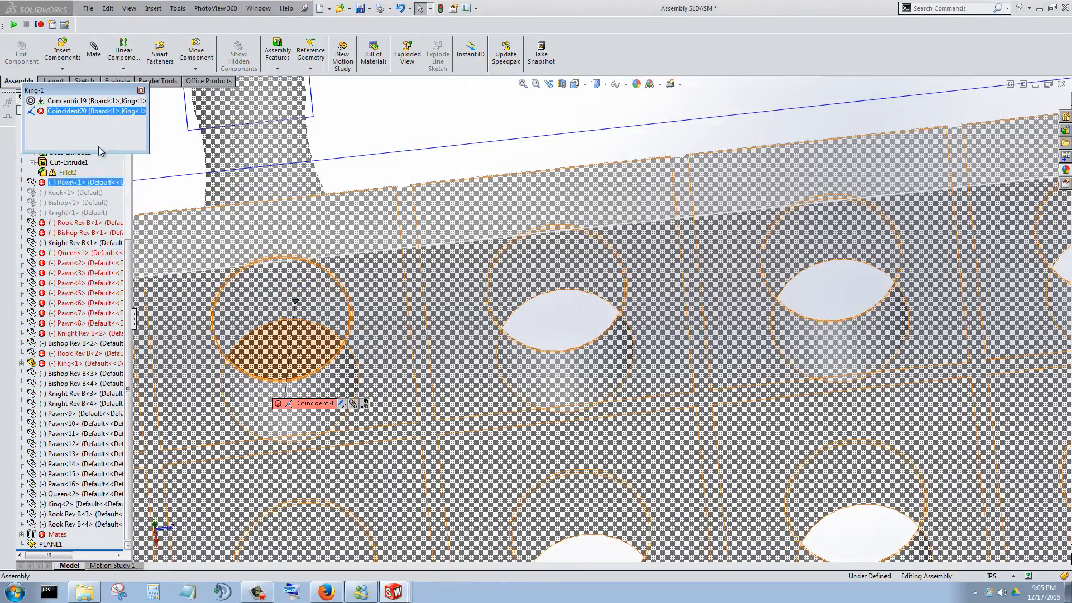
right_click(104, 114)
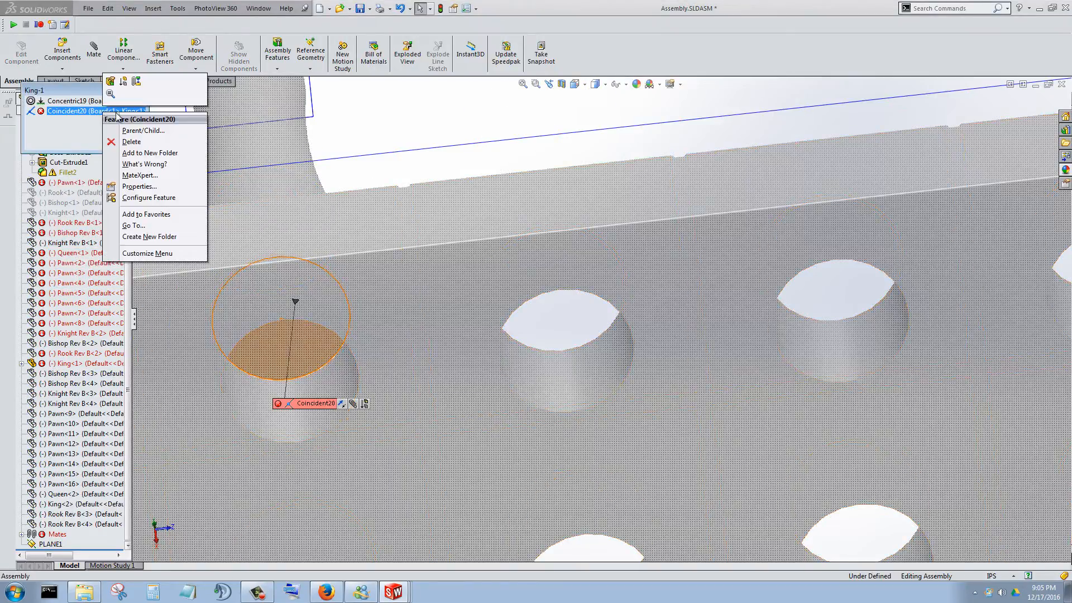
left_click(110, 81)
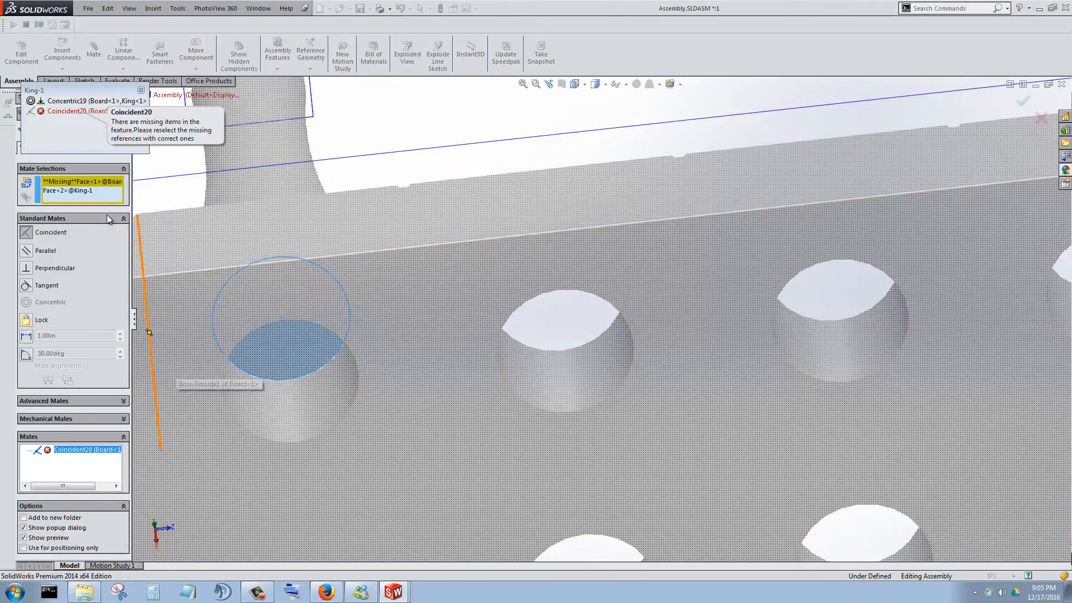
left_click(181, 326)
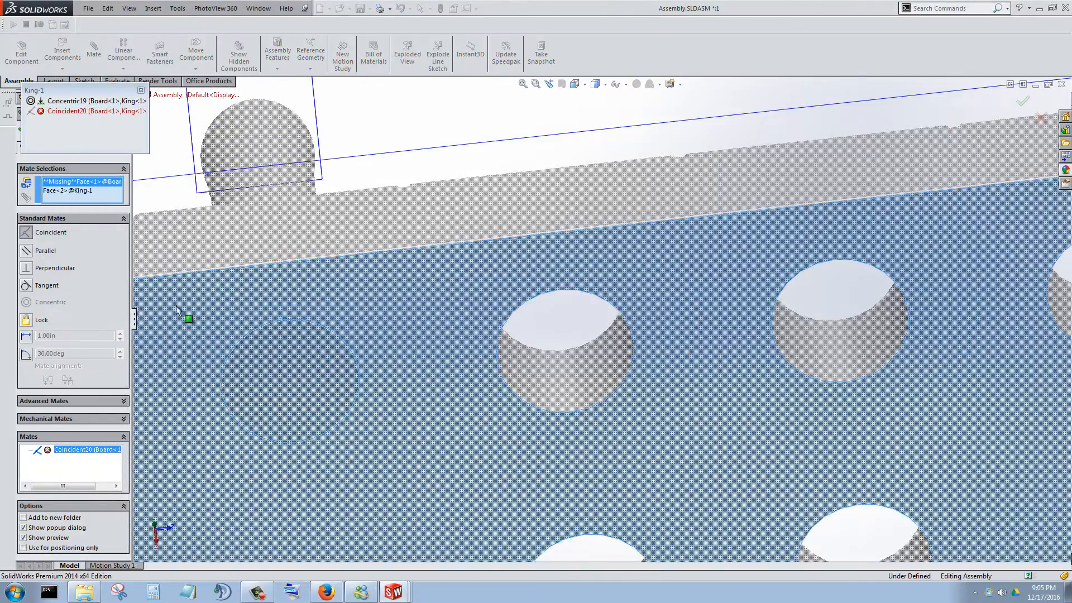
left_click(152, 242)
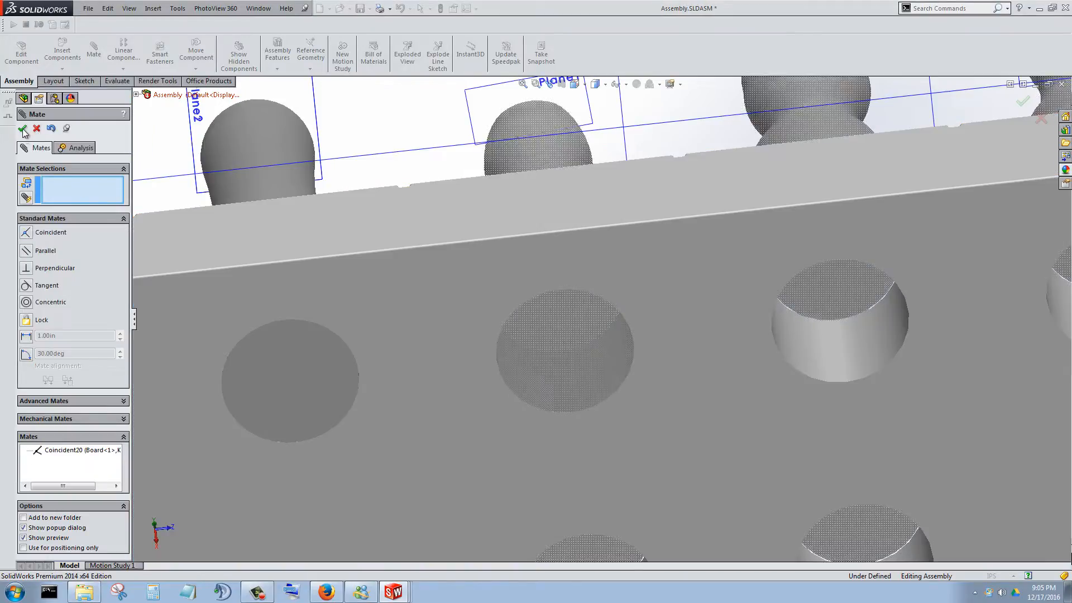
left_click(24, 129)
- Edit the Coincident9 mate of Queen<1>, replacing its missing board face with an edge of the board
scroll(517, 315, "up", 3)
scroll(517, 316, "up", 2)
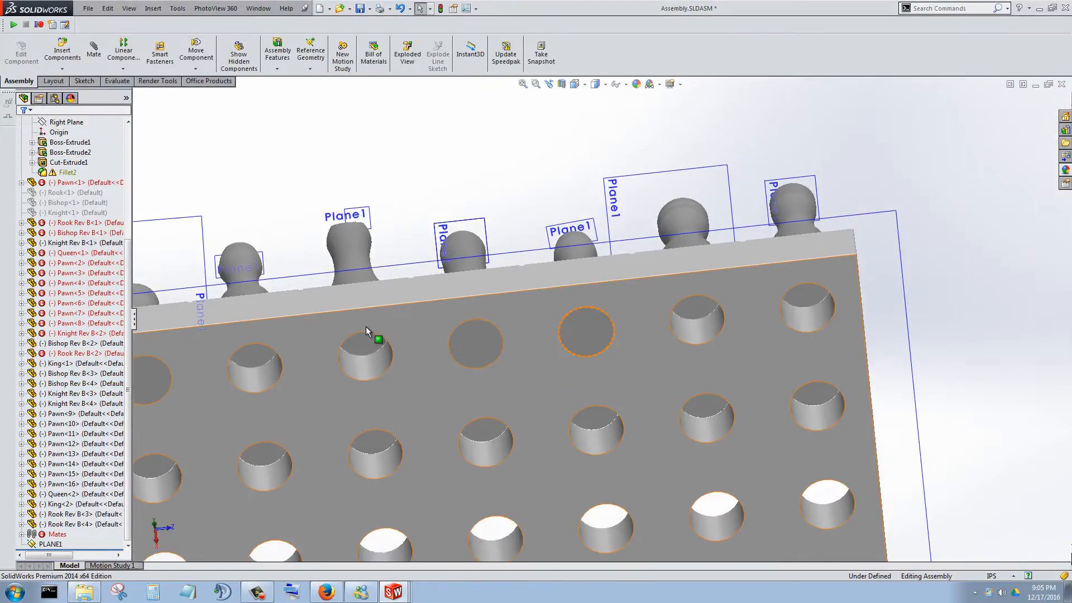
scroll(366, 330, "down", 5)
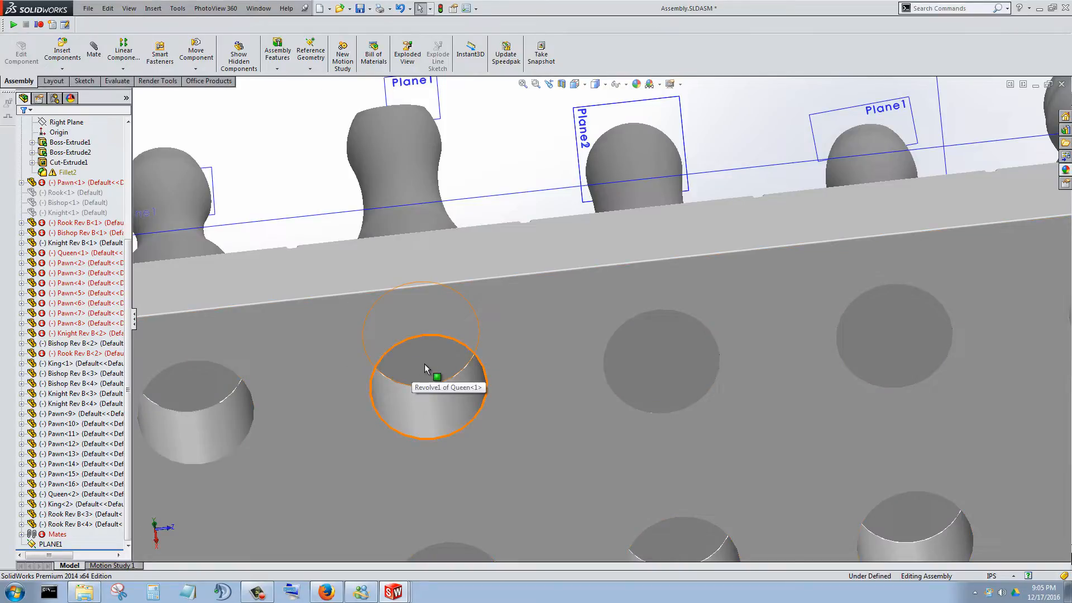
right_click(425, 363)
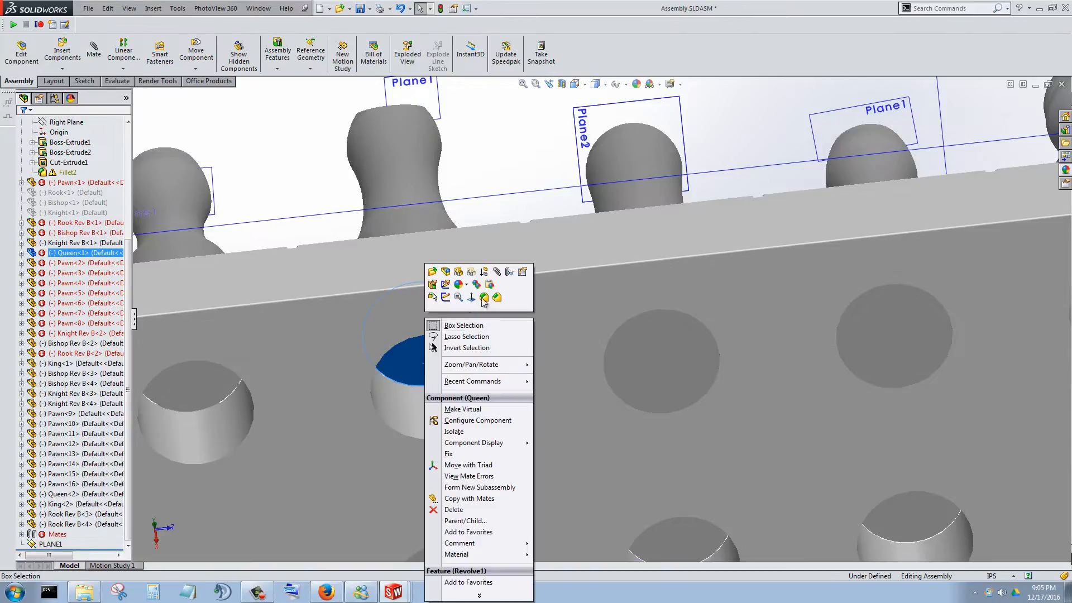
left_click(509, 273)
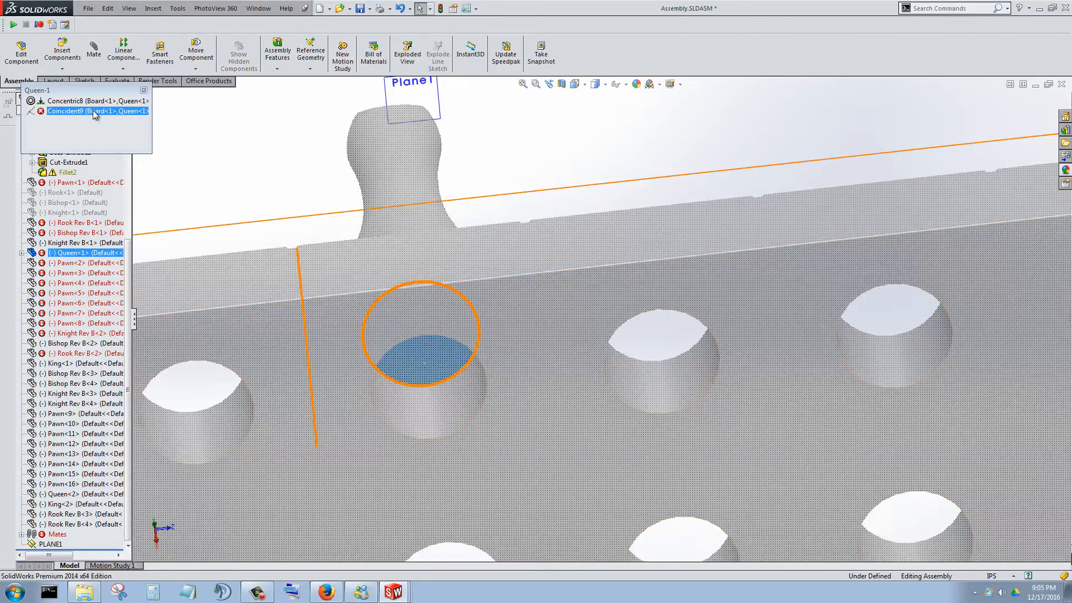
left_click(532, 386)
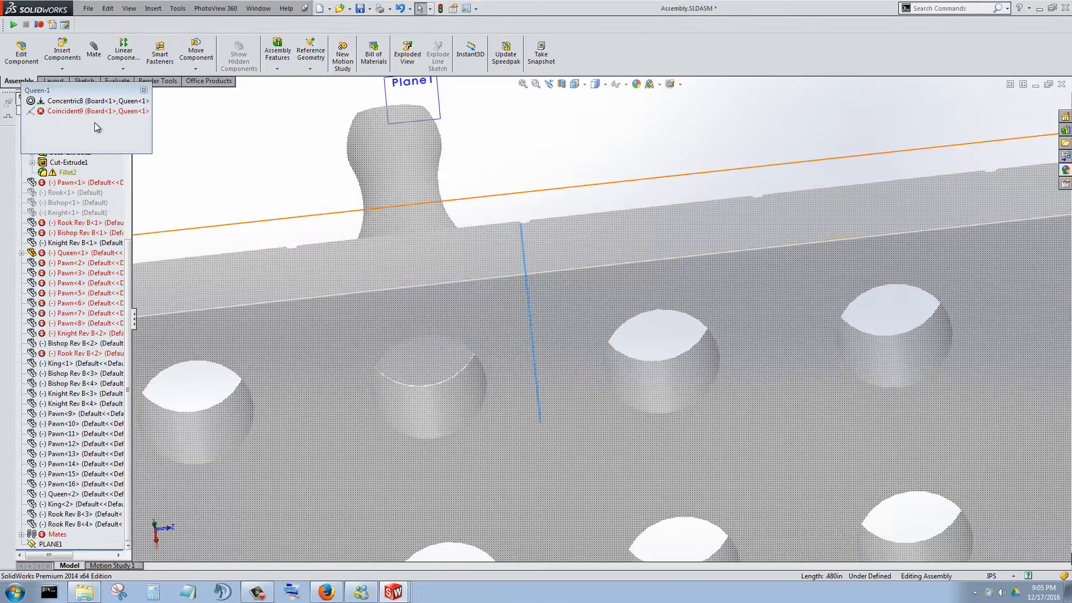
right_click(118, 111)
left_click(101, 83)
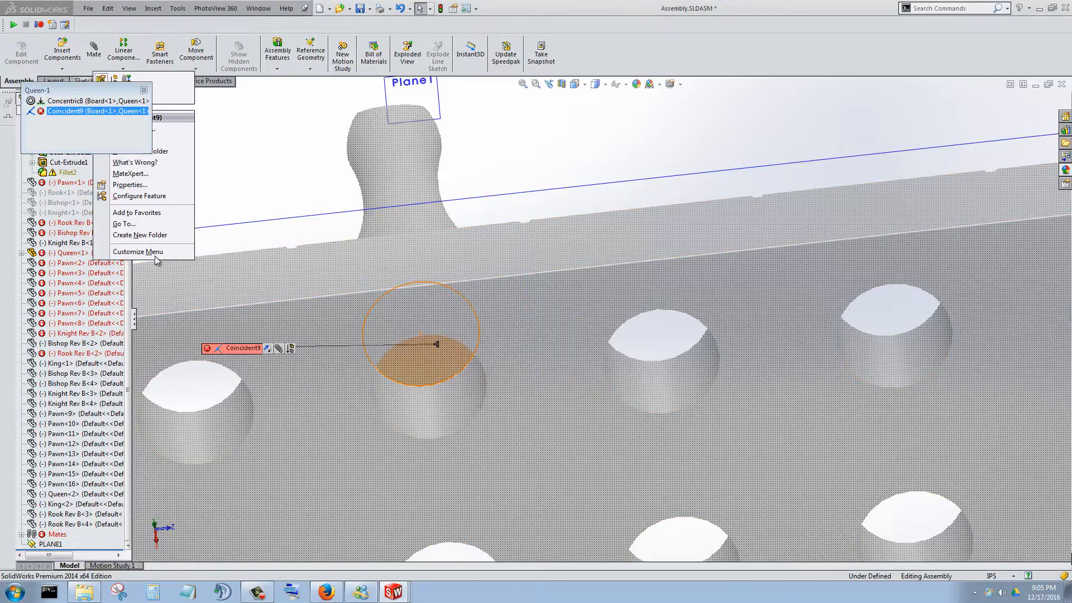
left_click(87, 184)
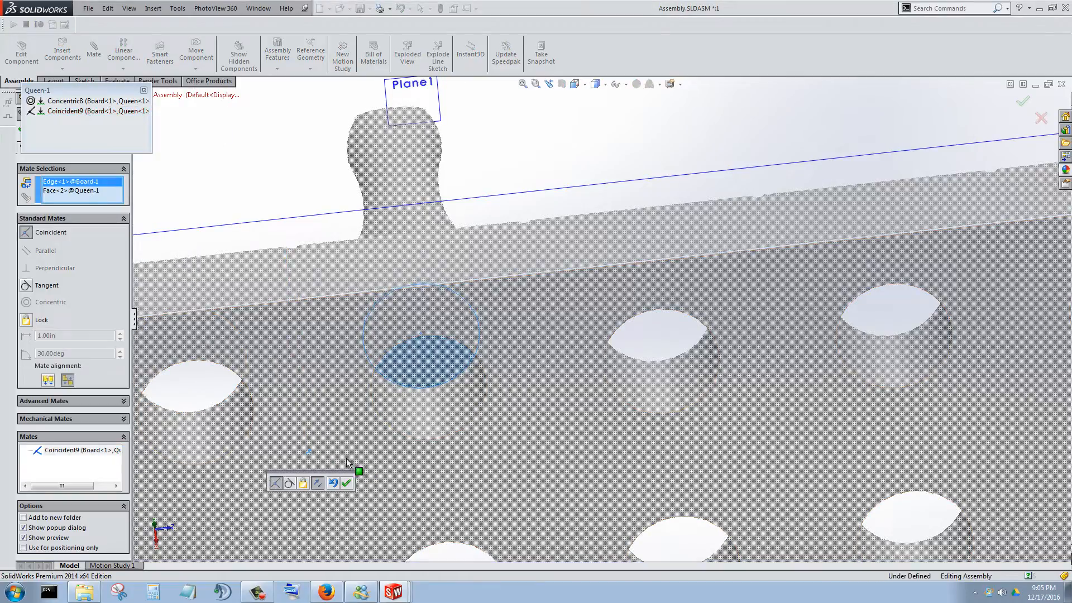
left_click(316, 449)
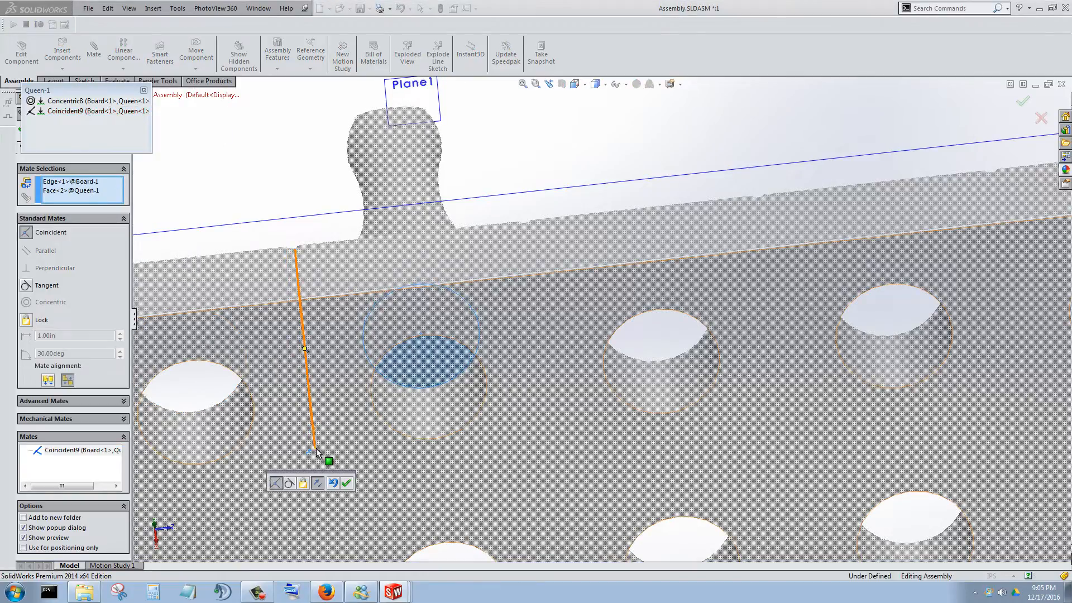
- Remove the board edge from the queen's Coincident9 mate, select the board's underside face instead, and accept the mate
right_click(81, 182)
left_click(117, 199)
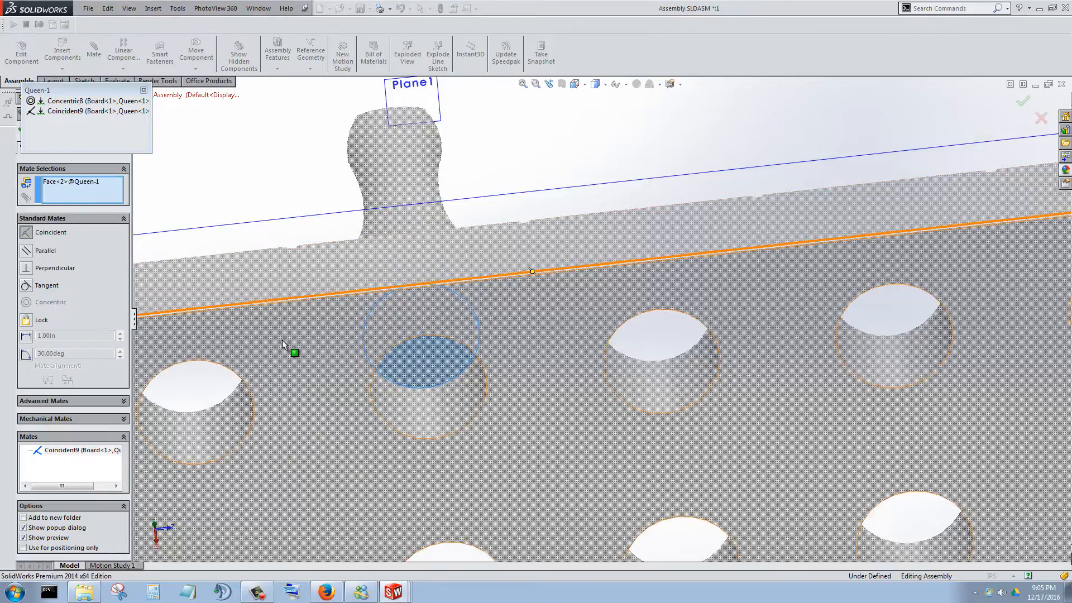
left_click(283, 339)
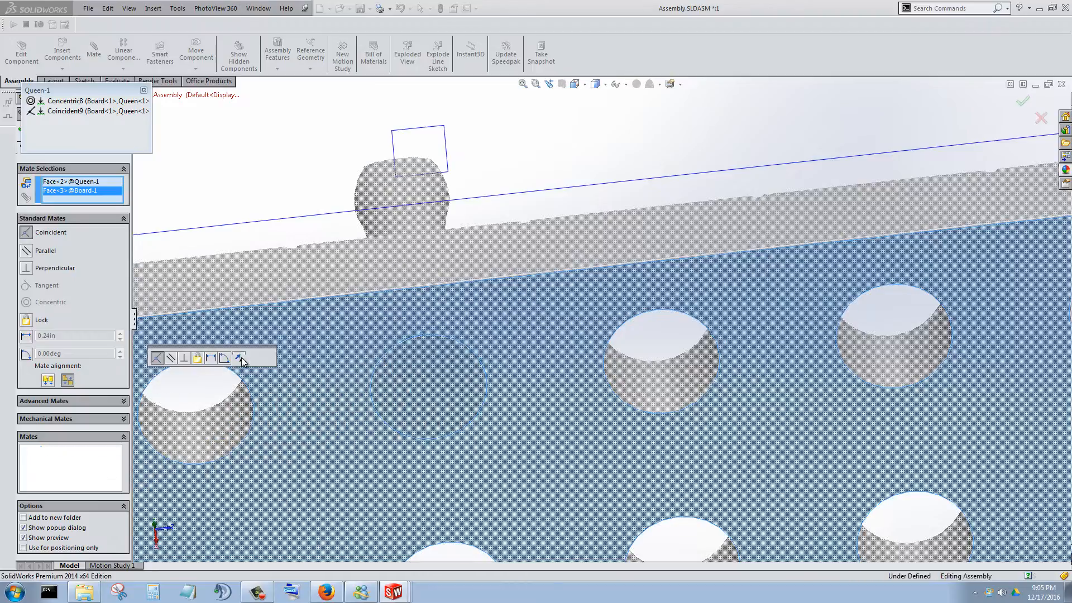
left_click(268, 359)
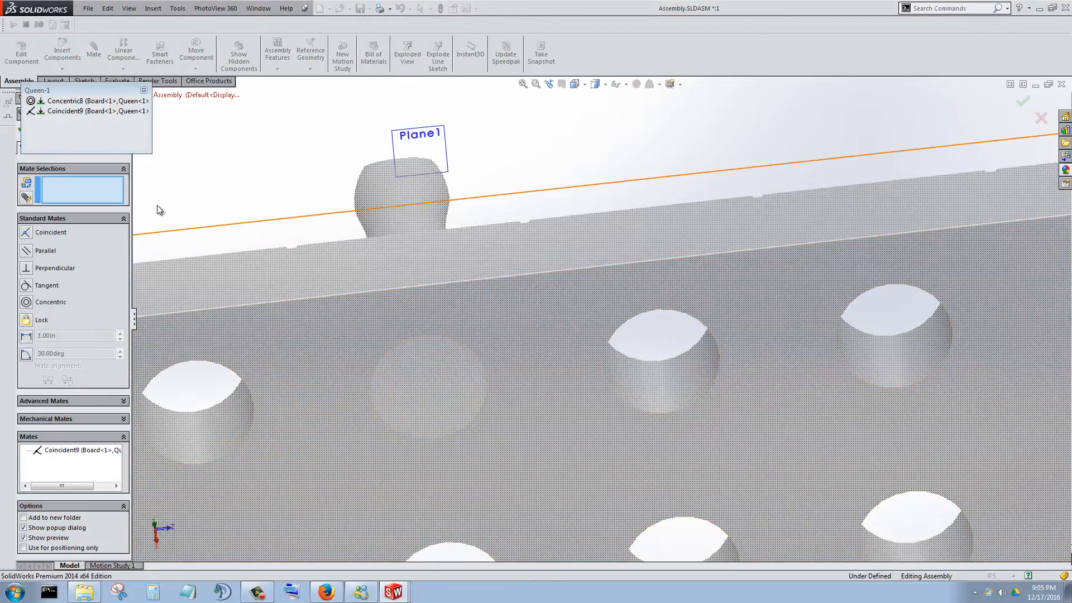
left_click(143, 90)
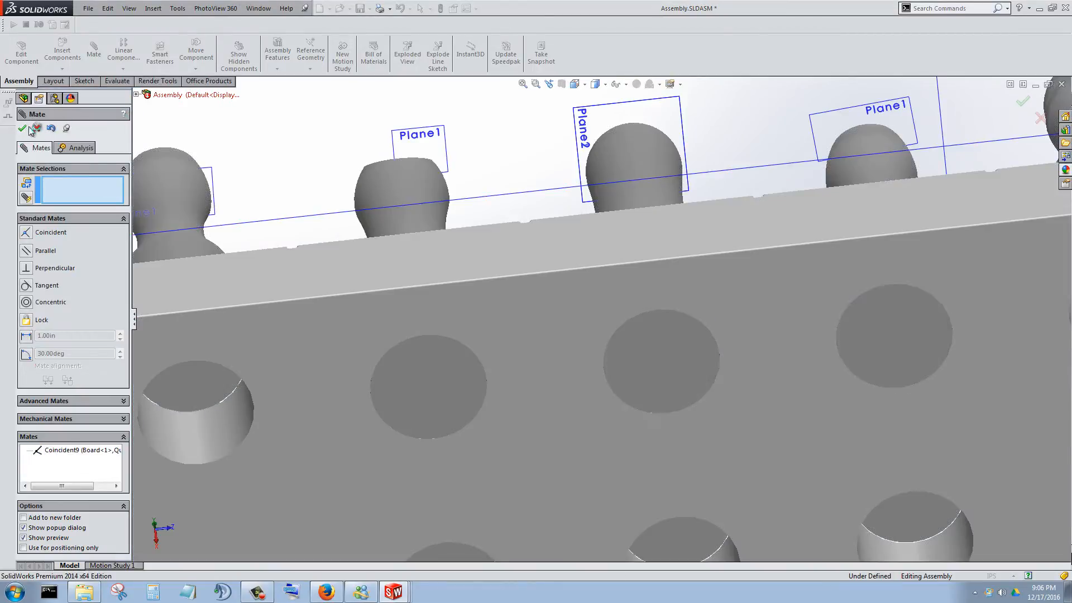
left_click(24, 132)
- Examine the chess set from below and from the side, checking how the pieces sit in the board
scroll(479, 286, "up", 7)
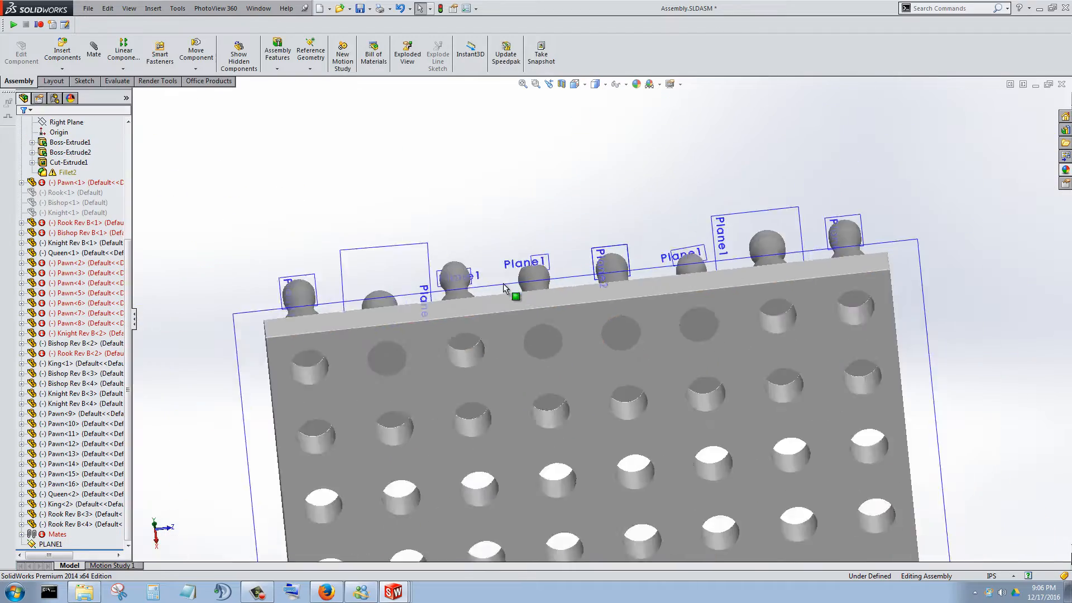
middle_click_drag(501, 342, 575, 307)
scroll(536, 246, "down", 5)
scroll(536, 246, "up", 5)
middle_click_drag(538, 371, 639, 301)
scroll(639, 301, "up", 5)
scroll(530, 397, "down", 4)
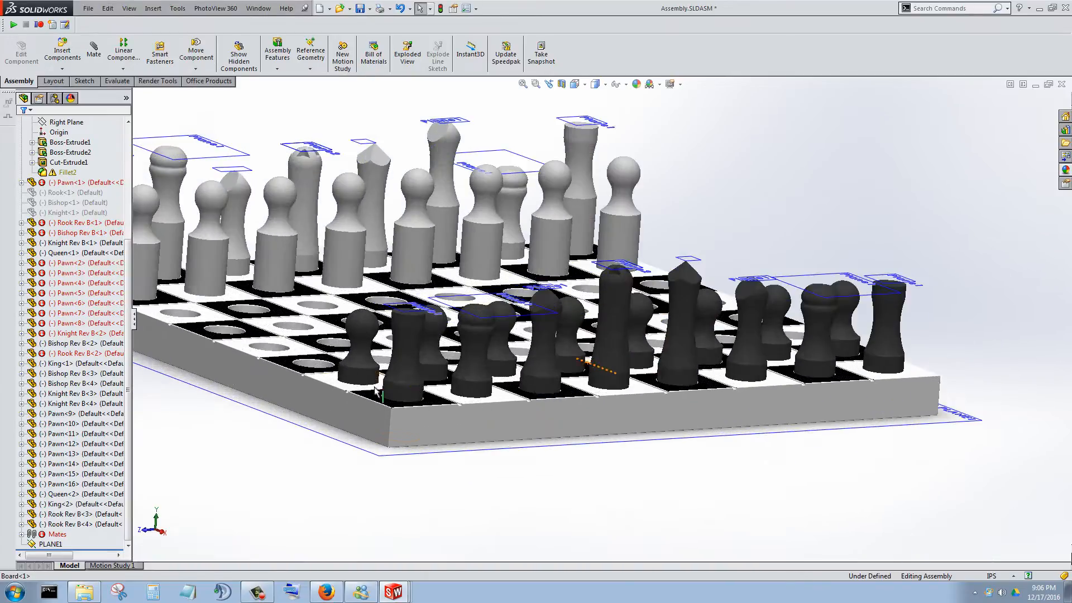
- Measure the minimum distance between two neighbouring round holes along the edge of the board's underside
middle_click_drag(357, 382, 426, 292)
scroll(782, 243, "down", 4)
scroll(781, 243, "down", 3)
scroll(615, 281, "down", 2)
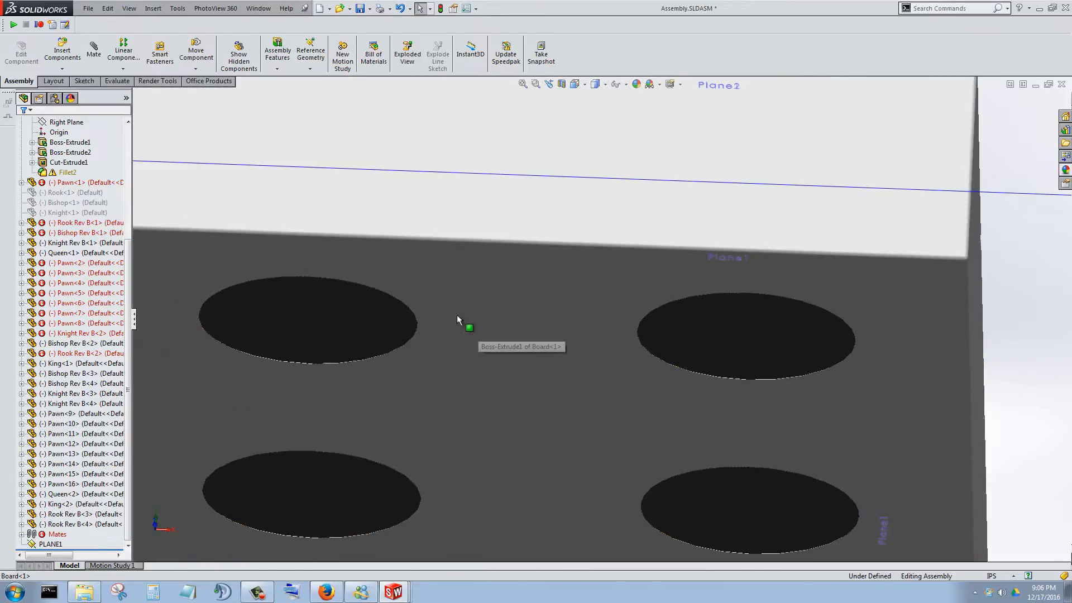
left_click(178, 9)
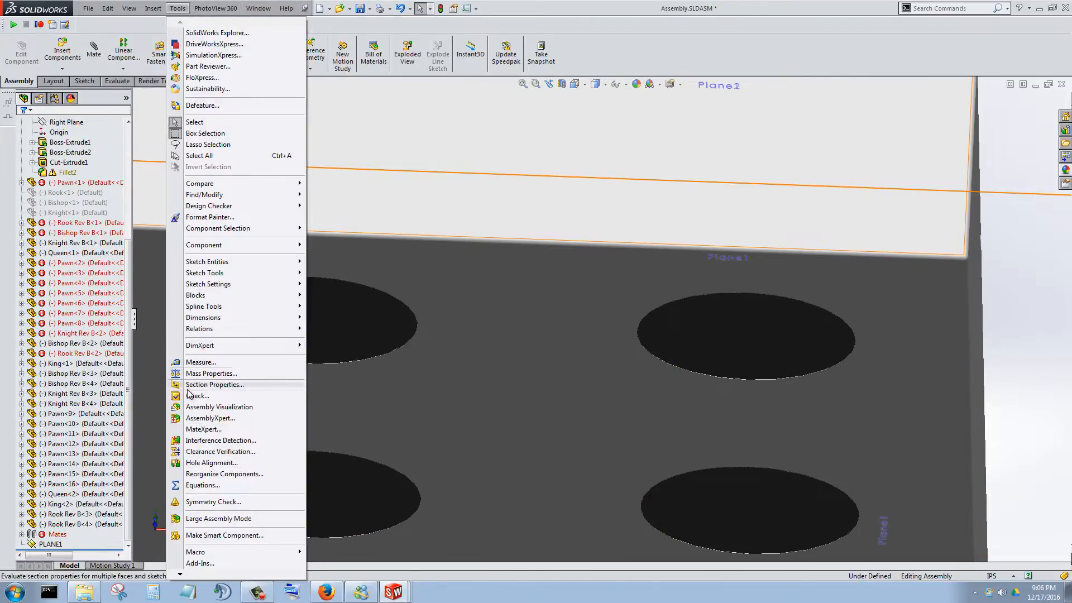
left_click(221, 362)
left_click(414, 313)
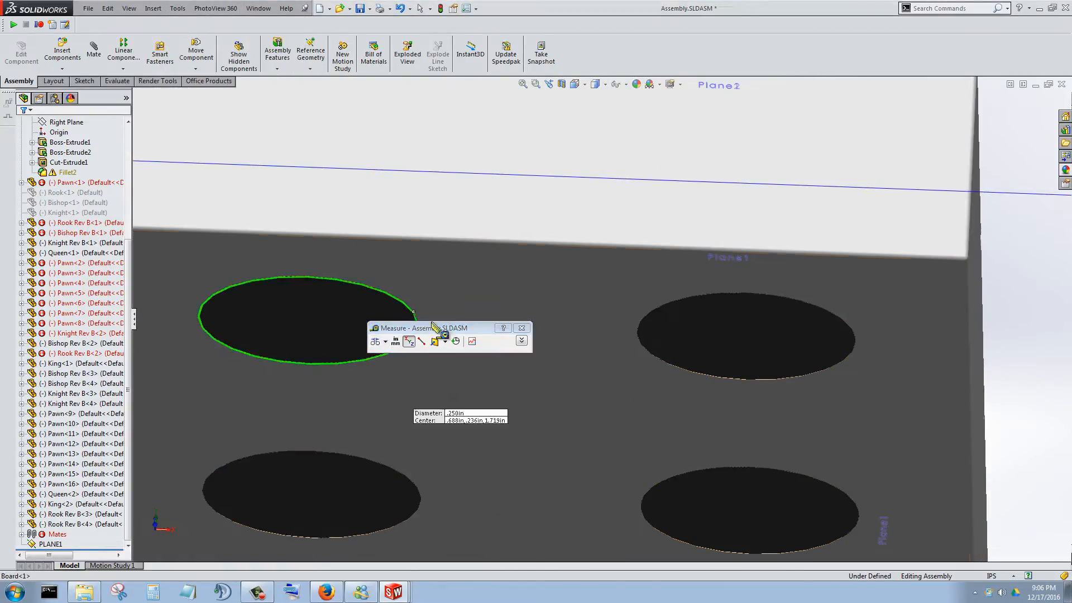
left_click(640, 339)
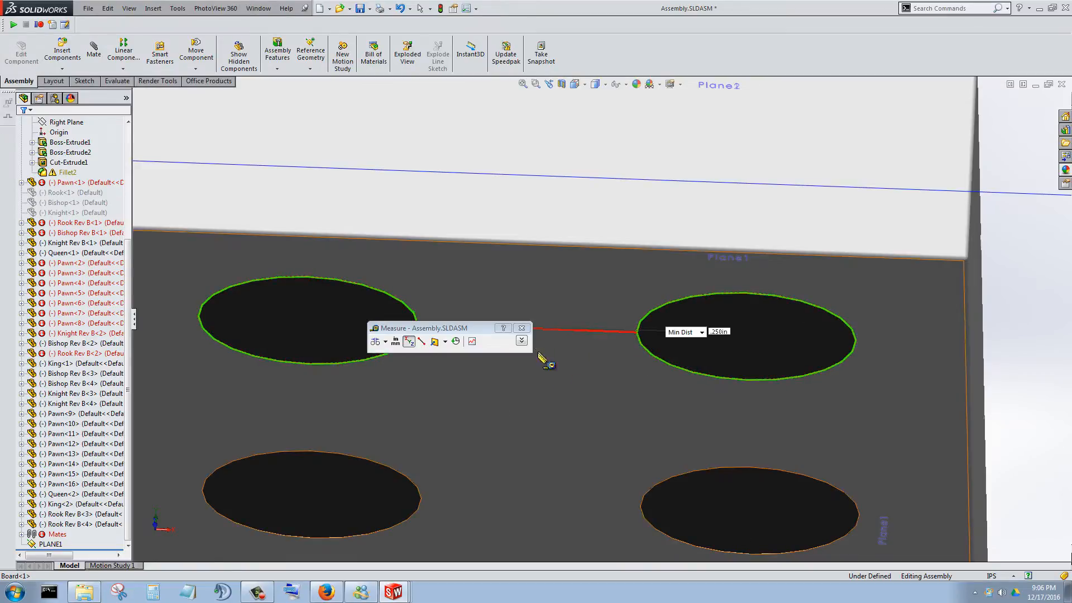
left_click_drag(467, 330, 297, 426)
scroll(701, 334, "down", 5)
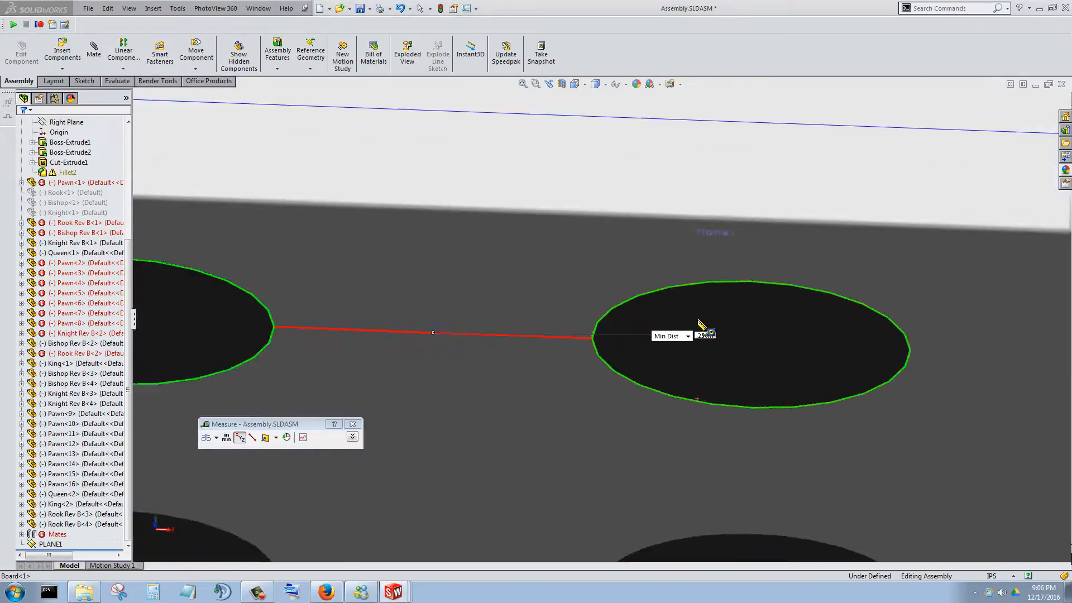
- Examine the gap between the corner rook and pawn from above and below the board, and close the measurement
scroll(702, 358, "up", 8)
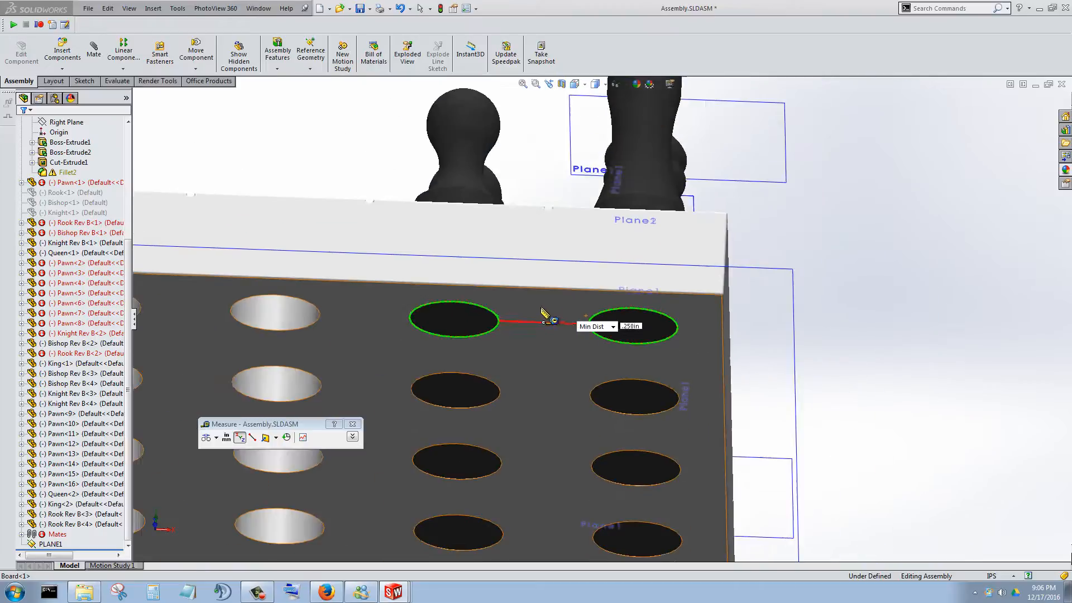
middle_click_drag(517, 262, 502, 405)
scroll(569, 274, "up", 3)
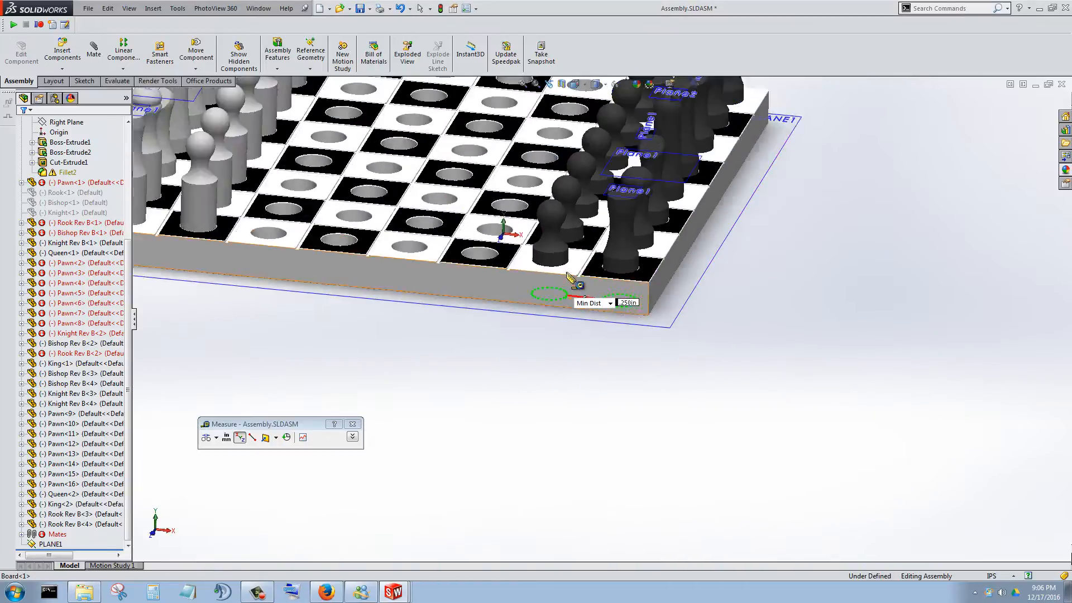
scroll(574, 266, "down", 4)
scroll(575, 274, "down", 8)
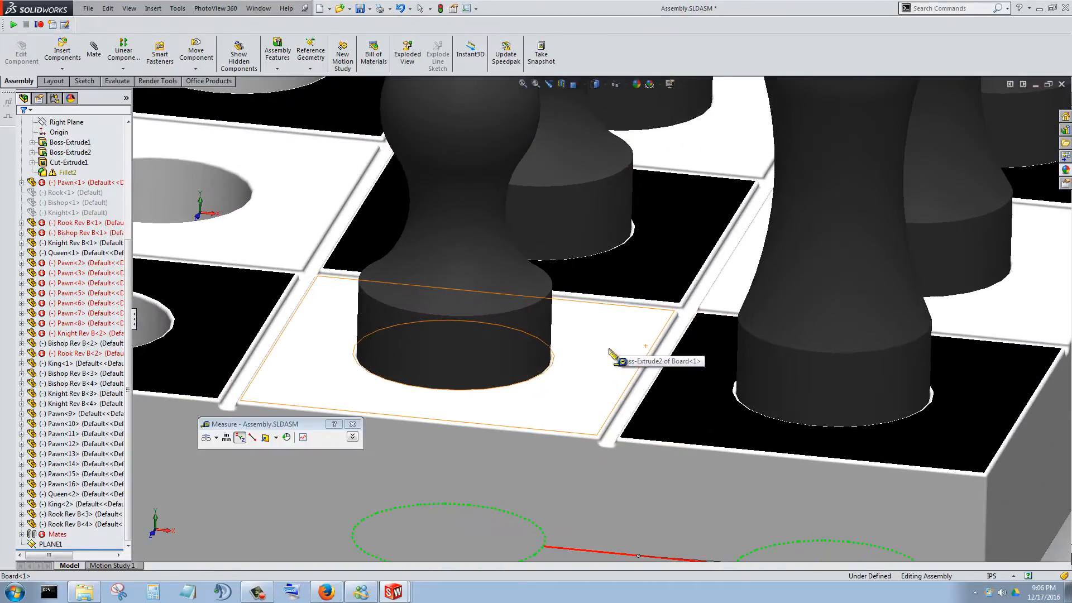
middle_click_drag(585, 378, 620, 381)
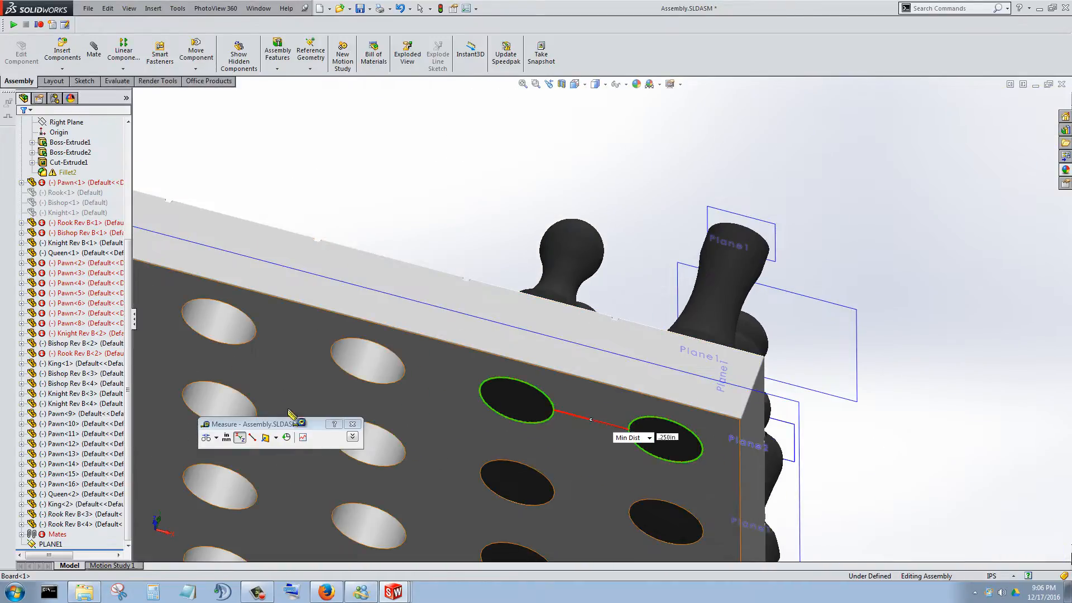
left_click(353, 427)
- Open the board part for editing within the assembly and view its long side face squarely
middle_click_drag(569, 421, 571, 373)
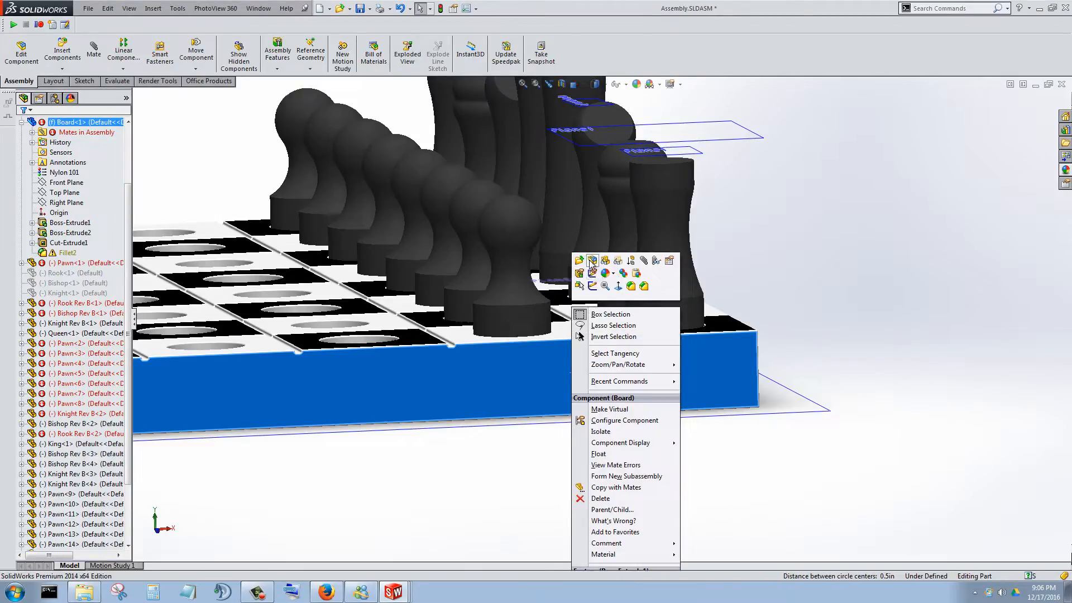
left_click(596, 265)
right_click(390, 384)
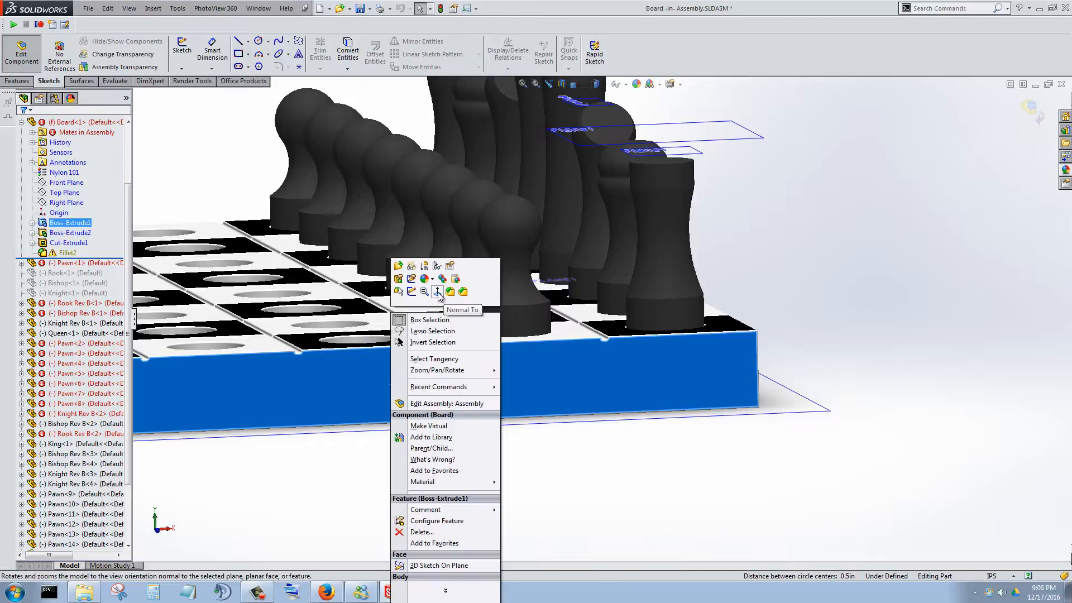
left_click(437, 291)
scroll(479, 385, "down", 3)
scroll(363, 347, "down", 3)
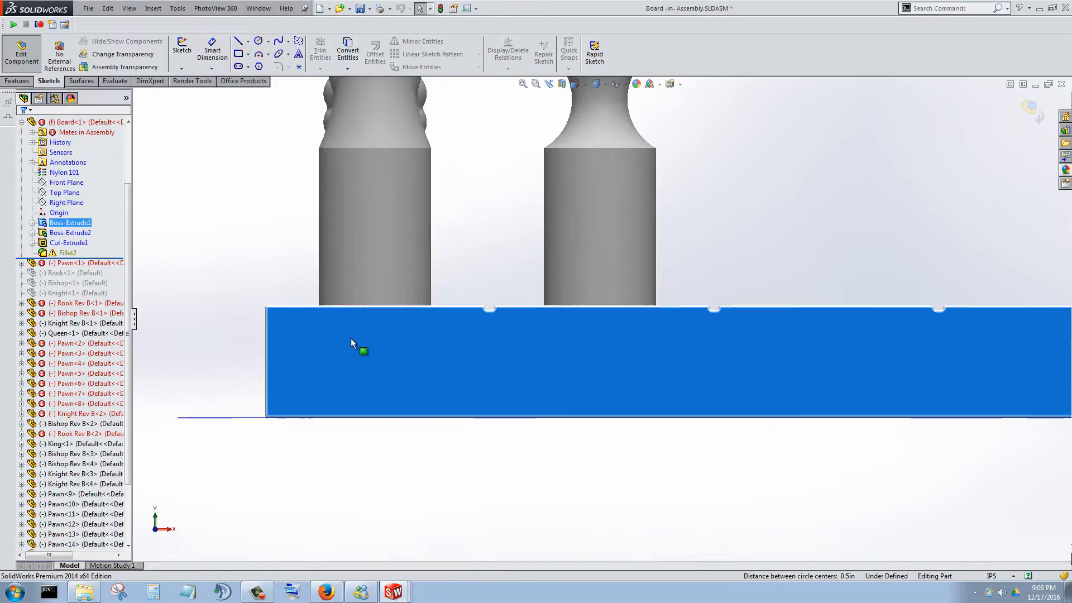
- Sketch a circle with a radius of about 0.10 in on the board's side face, below the first groove
left_click(182, 51)
left_click(258, 41)
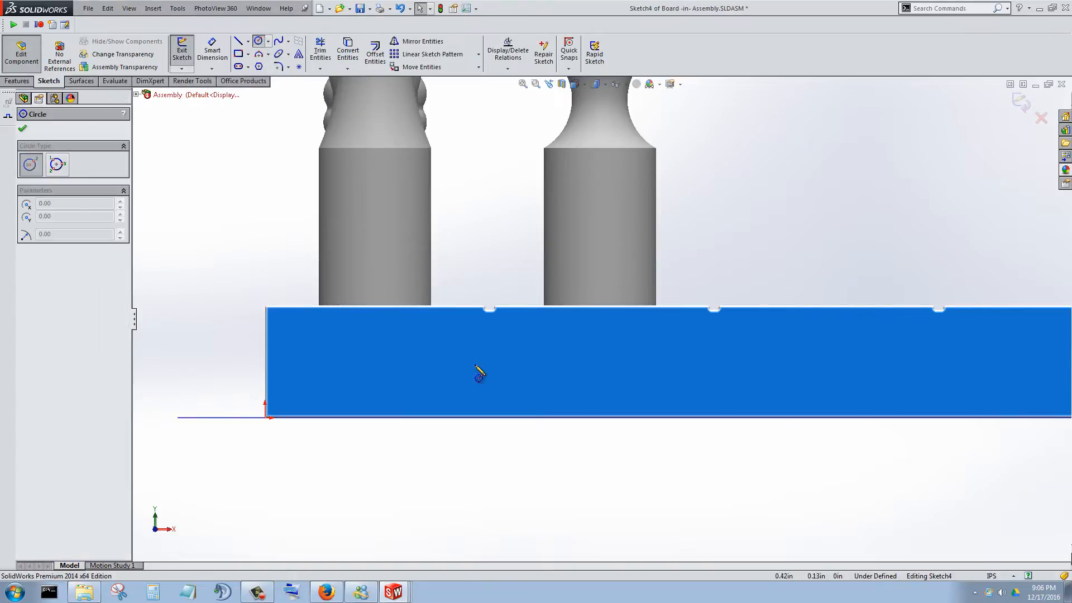
left_click(489, 359)
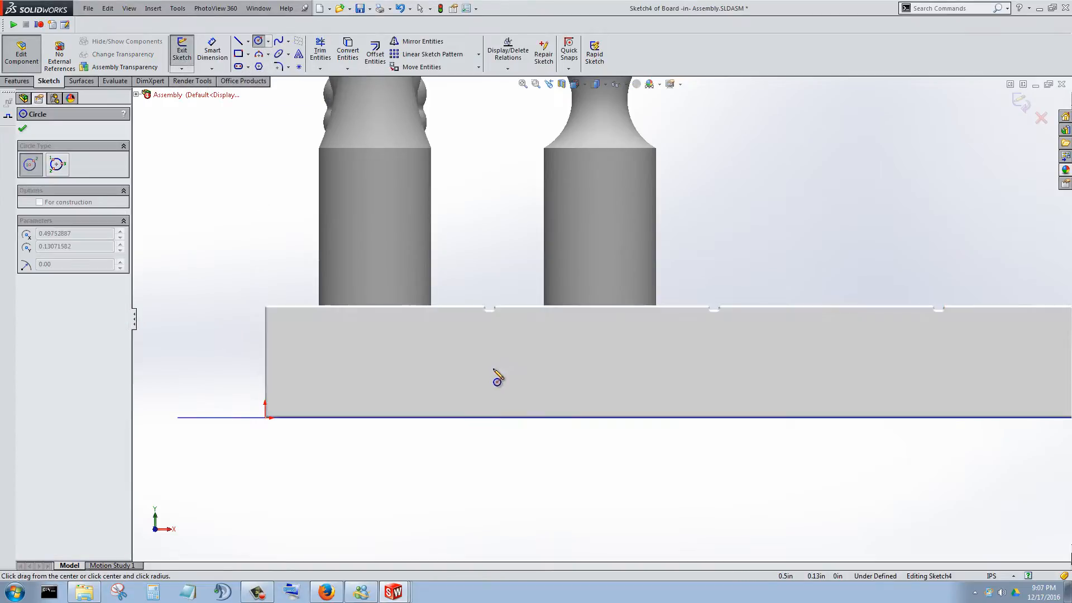
left_click(521, 391)
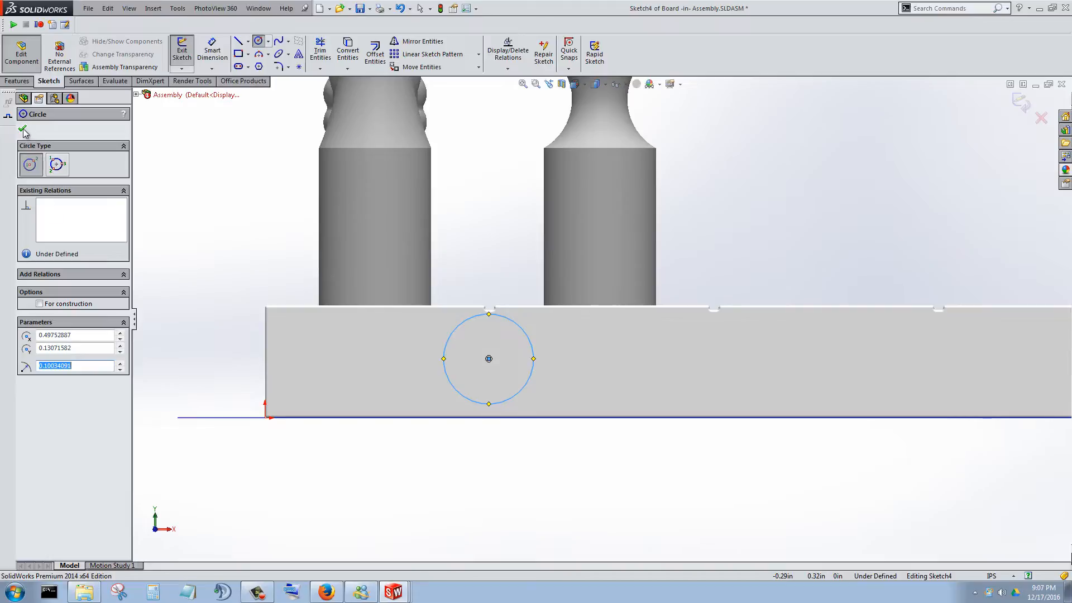
left_click(23, 130)
- Dimension the circle's centre 0.5 in horizontally from the board's vertical end edge
left_click(212, 49)
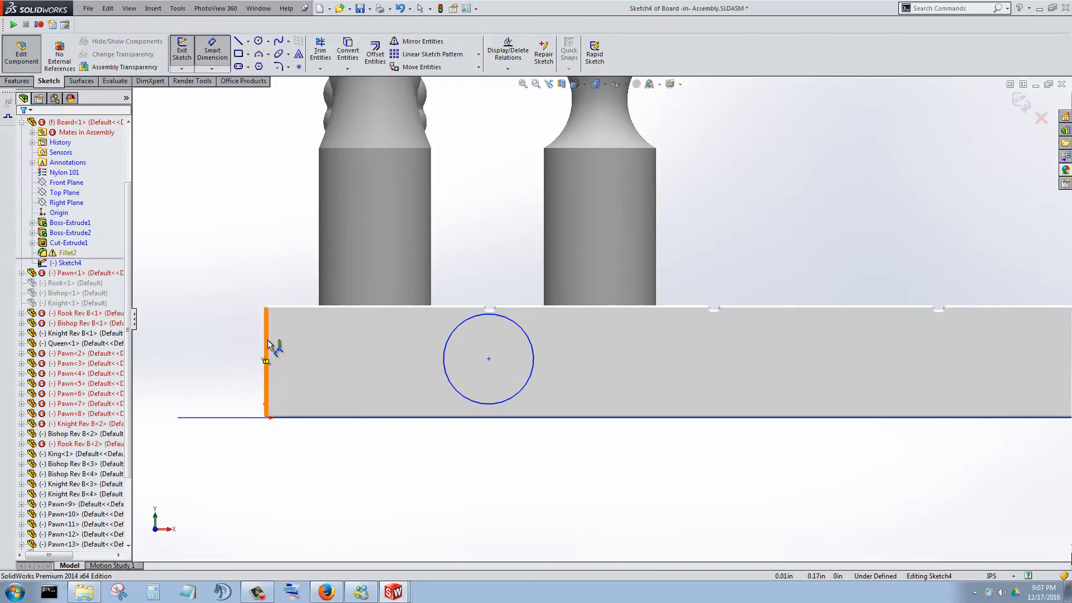
scroll(321, 369, "down", 3)
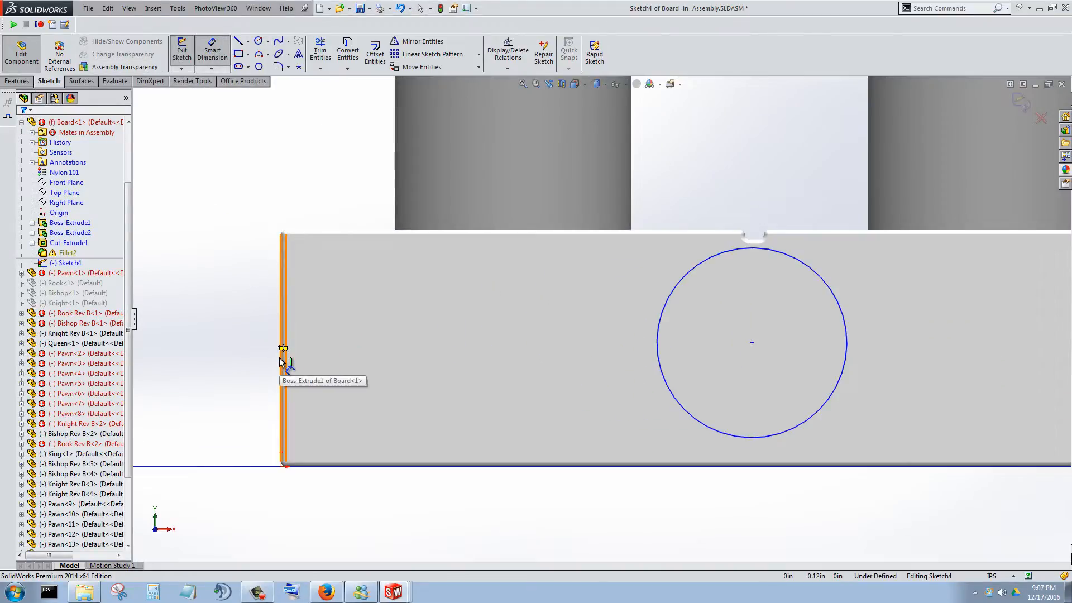
left_click(282, 358)
left_click(752, 344)
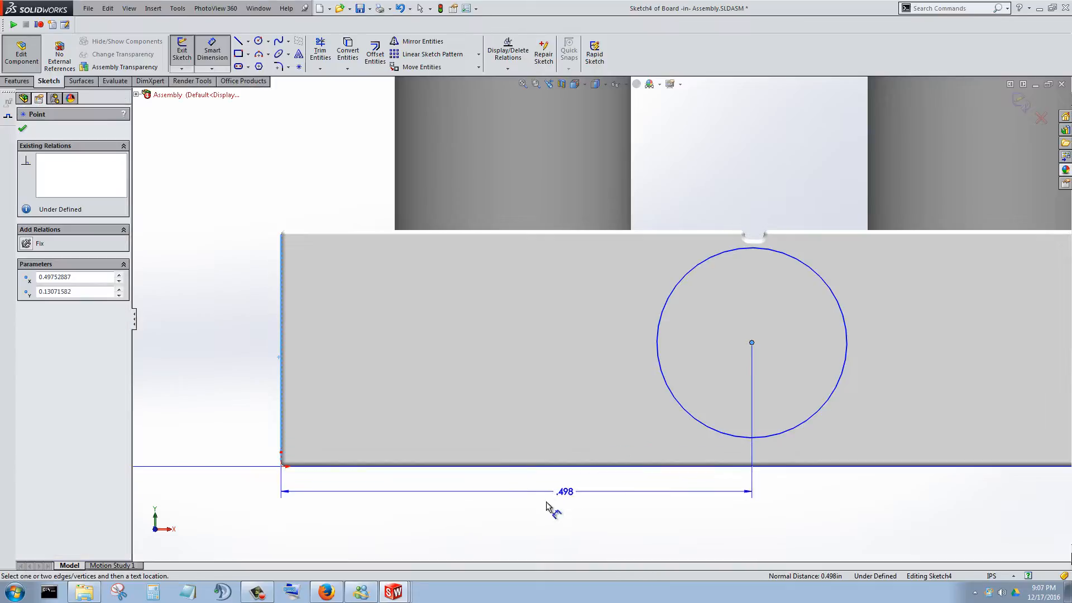
left_click(550, 509)
type(".5")
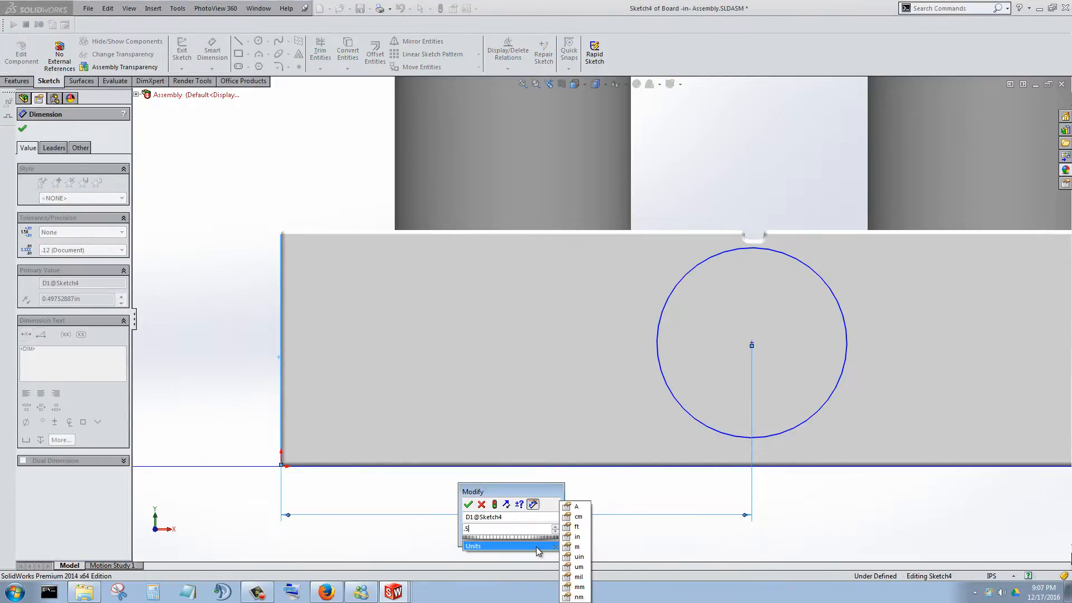
key("Return")
- Dimension the circle on the board's side face with a diameter of 0.25 in
scroll(903, 434, "up", 1)
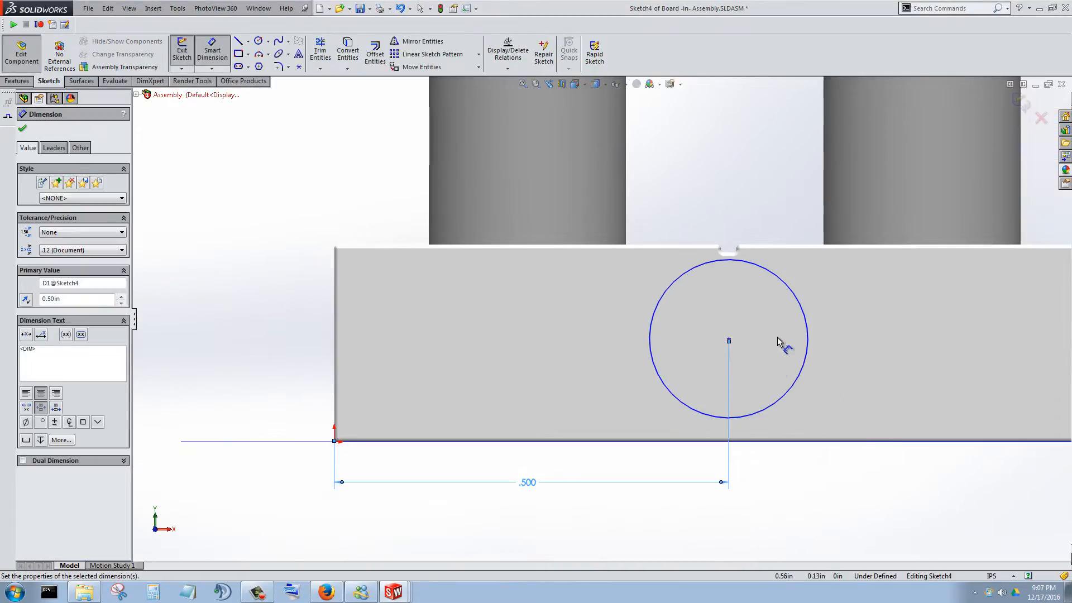
left_click(805, 317)
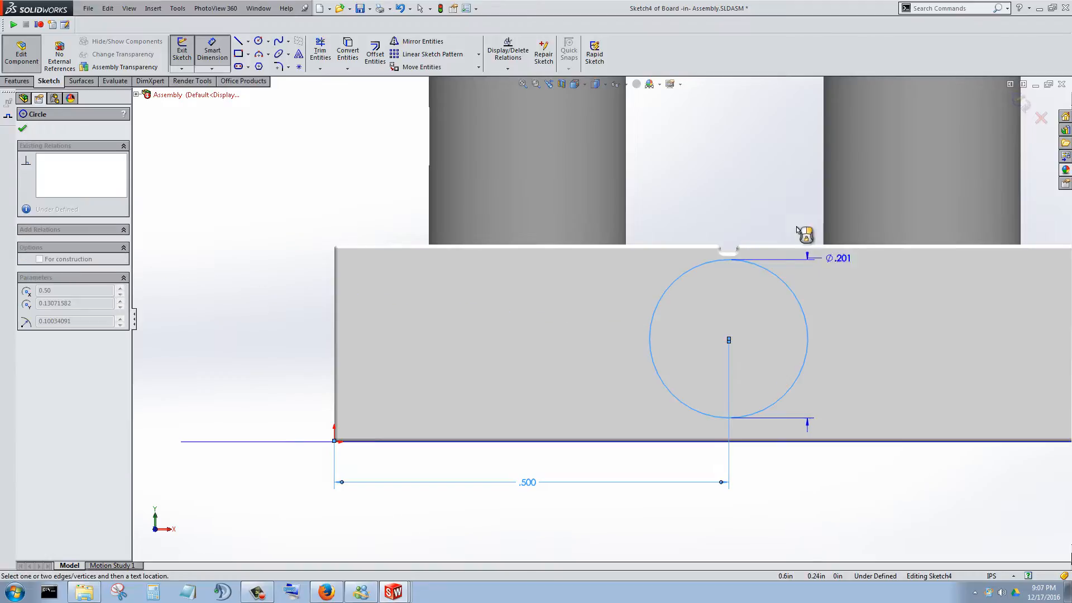
left_click(785, 190)
type(".25")
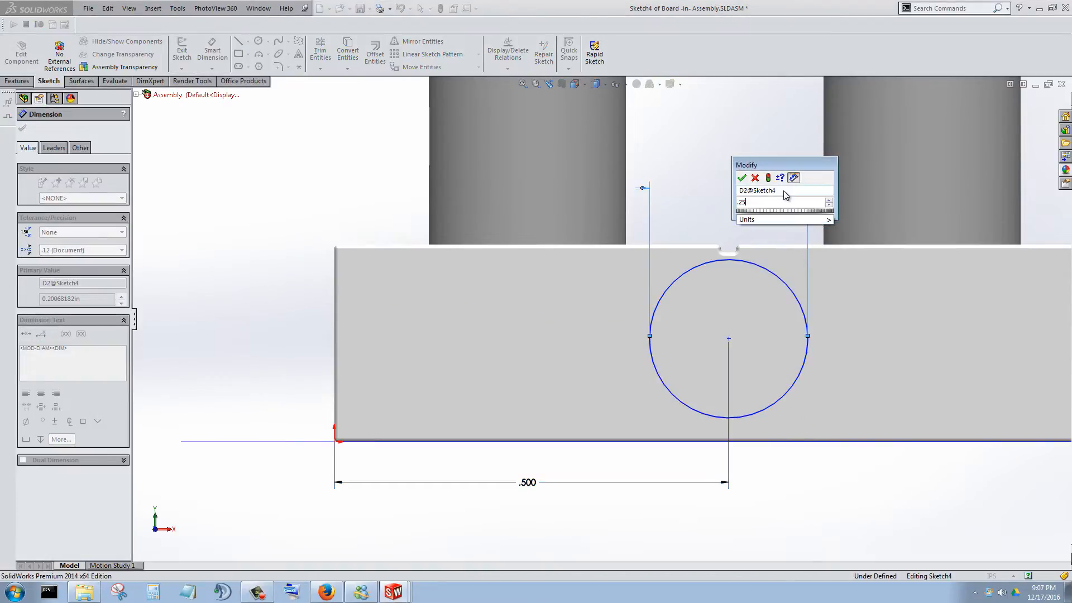
key("Return")
- Dimension the circle's centre 0.125 in above the board's lower edge and finish dimensioning
scroll(788, 274, "up", 1)
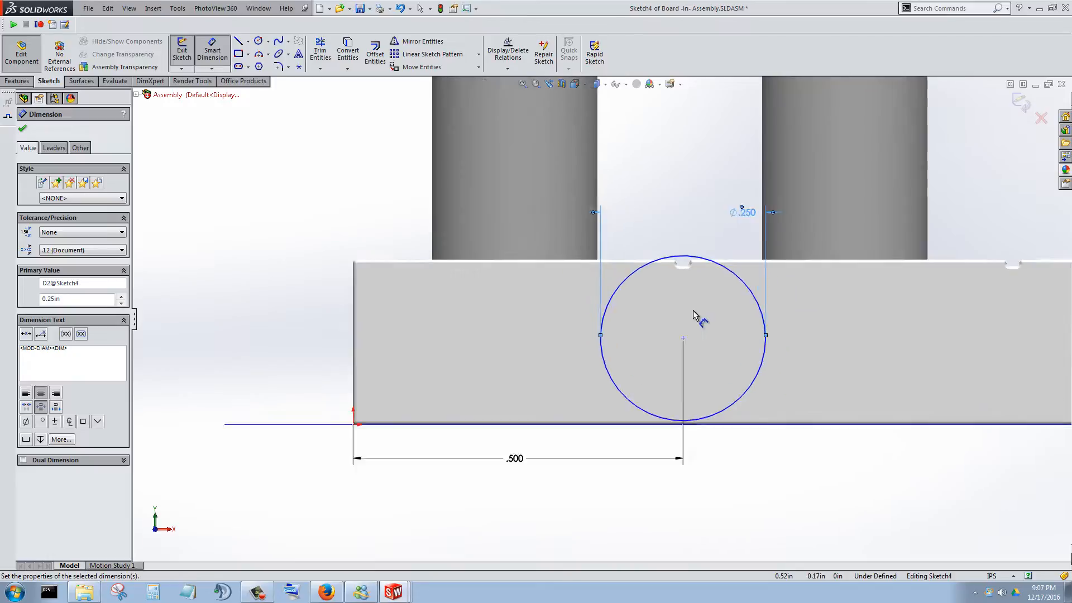
scroll(679, 313, "down", 1)
scroll(680, 313, "up", 2)
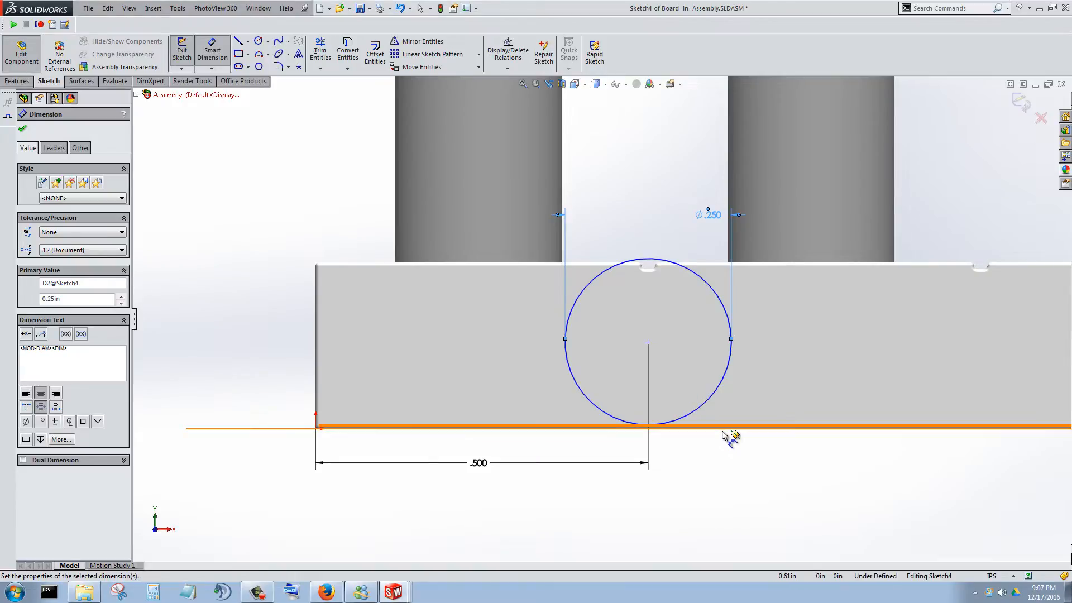
scroll(733, 472, "down", 2)
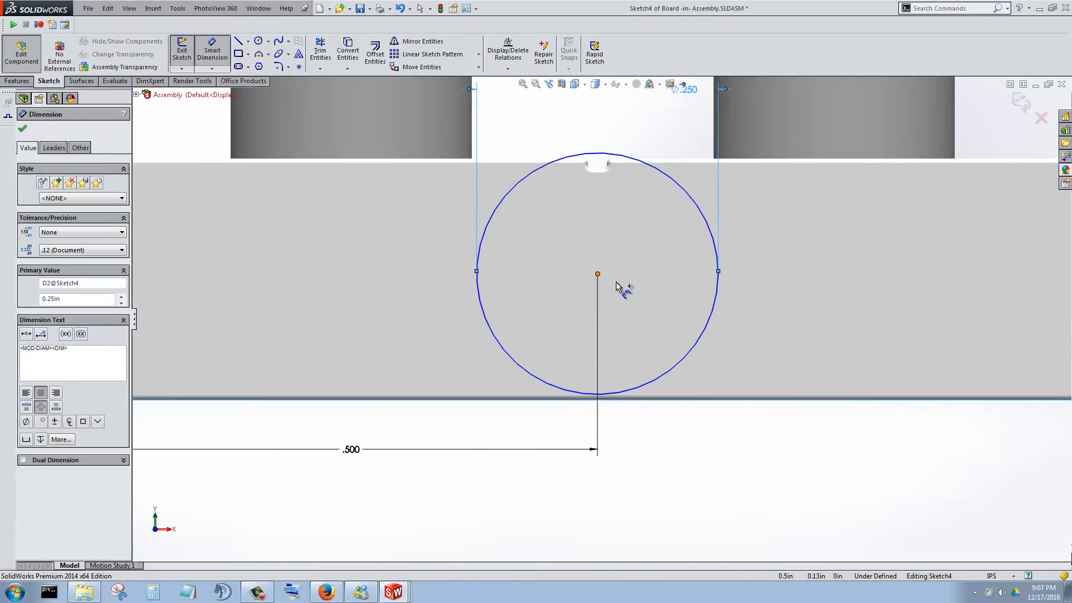
left_click(597, 274)
left_click(773, 318)
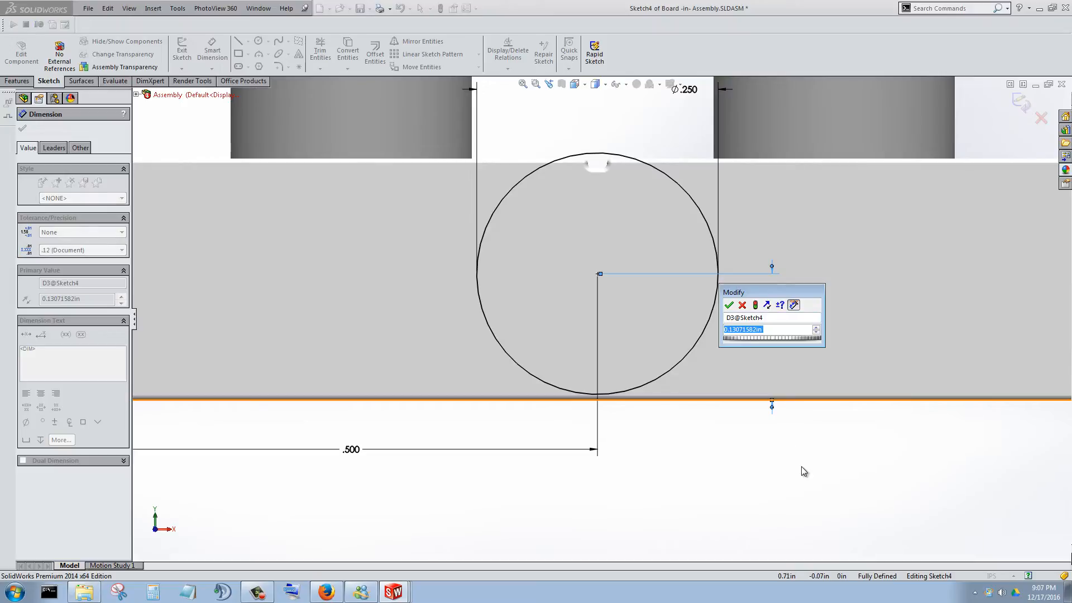
type(".125")
key("Return")
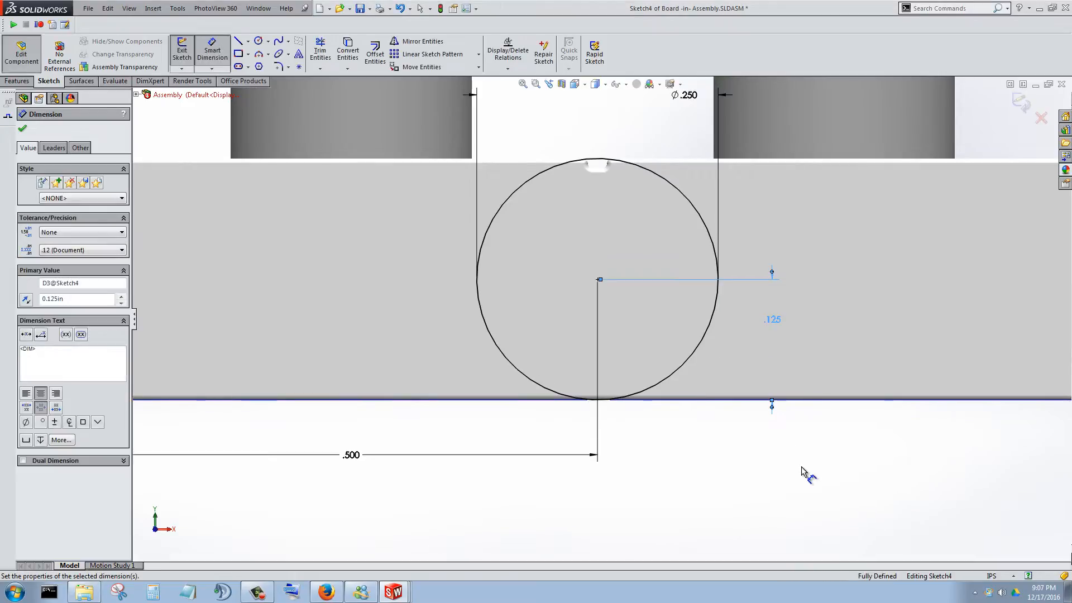
left_click(22, 132)
- Cut-extrude the 0.25 in circle Through All across the board from the sketch plane, keeping all resulting bodies
scroll(577, 275, "up", 1)
scroll(667, 241, "down", 2)
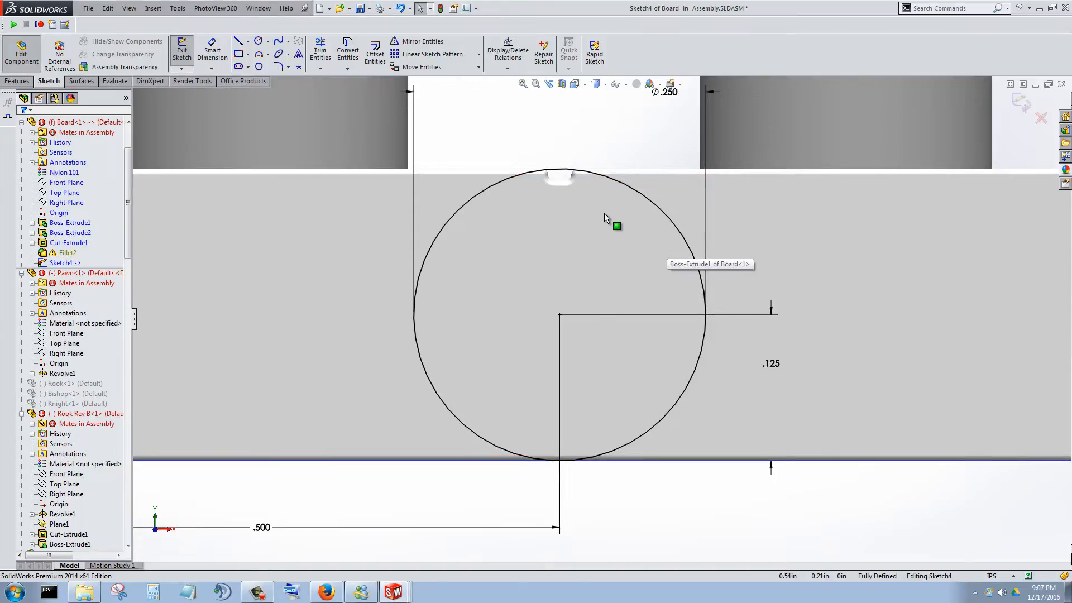
middle_click_drag(560, 213, 571, 235)
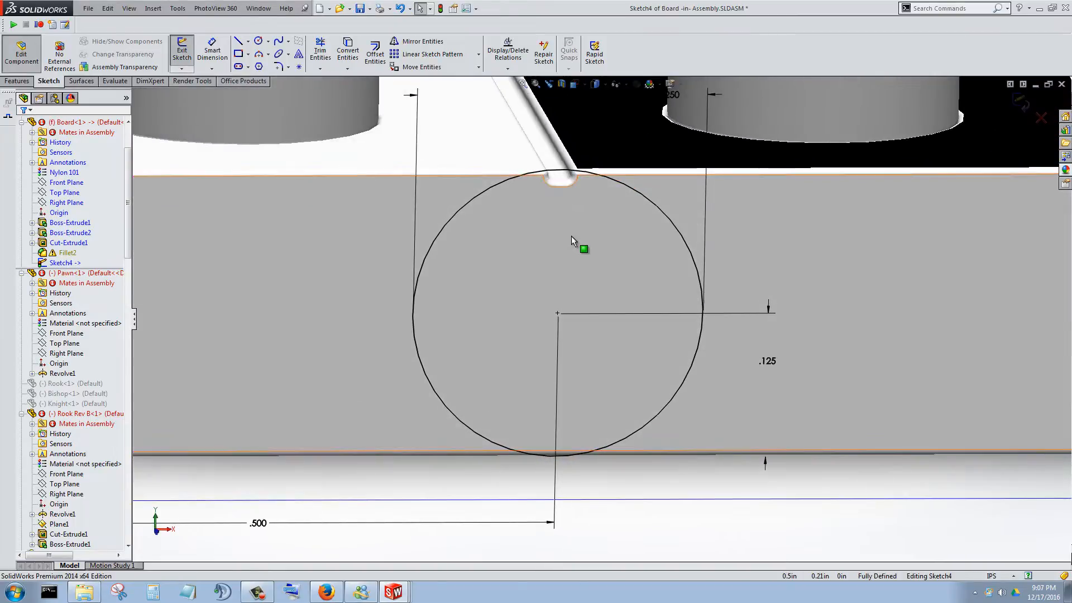
scroll(572, 235, "up", 4)
left_click(16, 81)
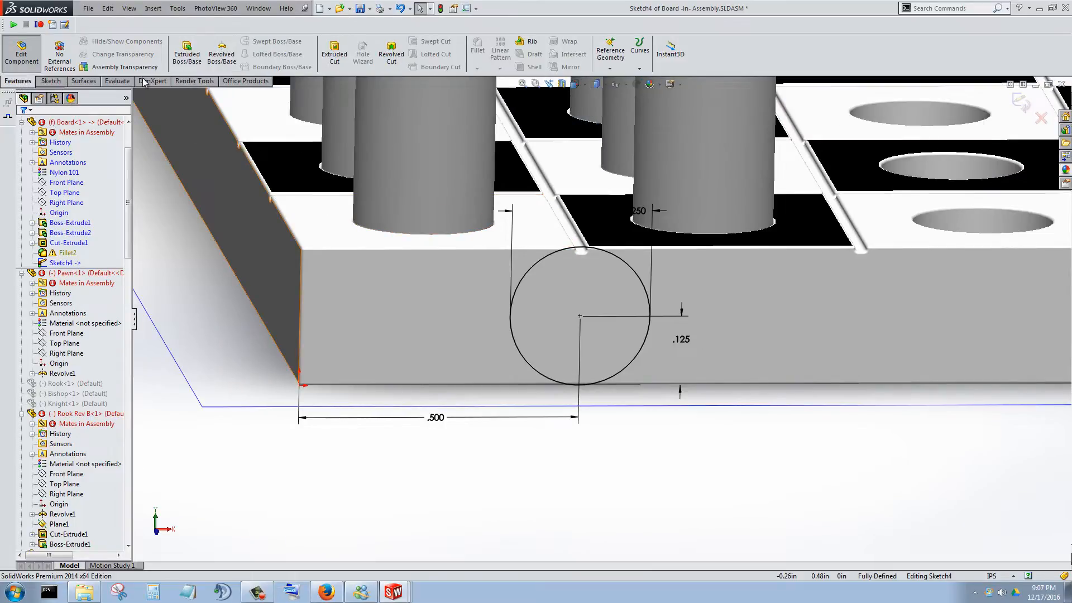
left_click(334, 53)
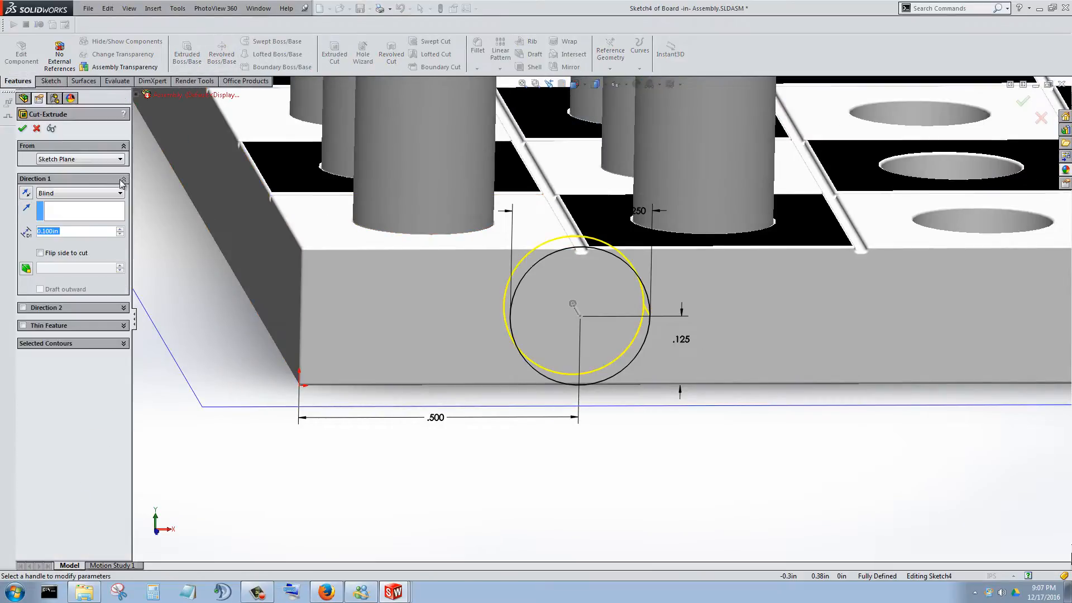
left_click(67, 161)
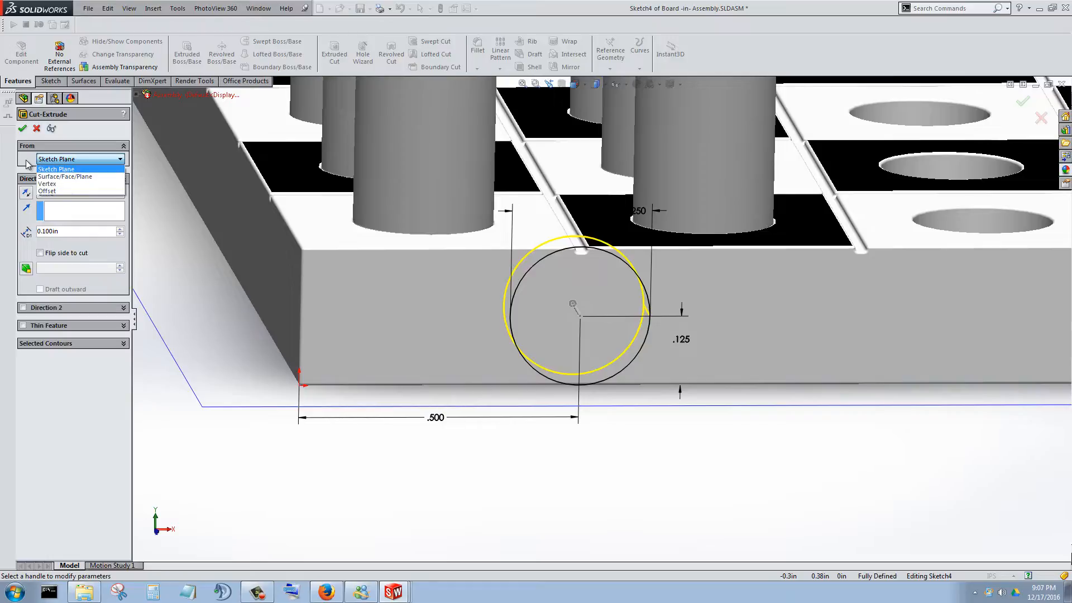
left_click(26, 161)
left_click(66, 194)
left_click(86, 208)
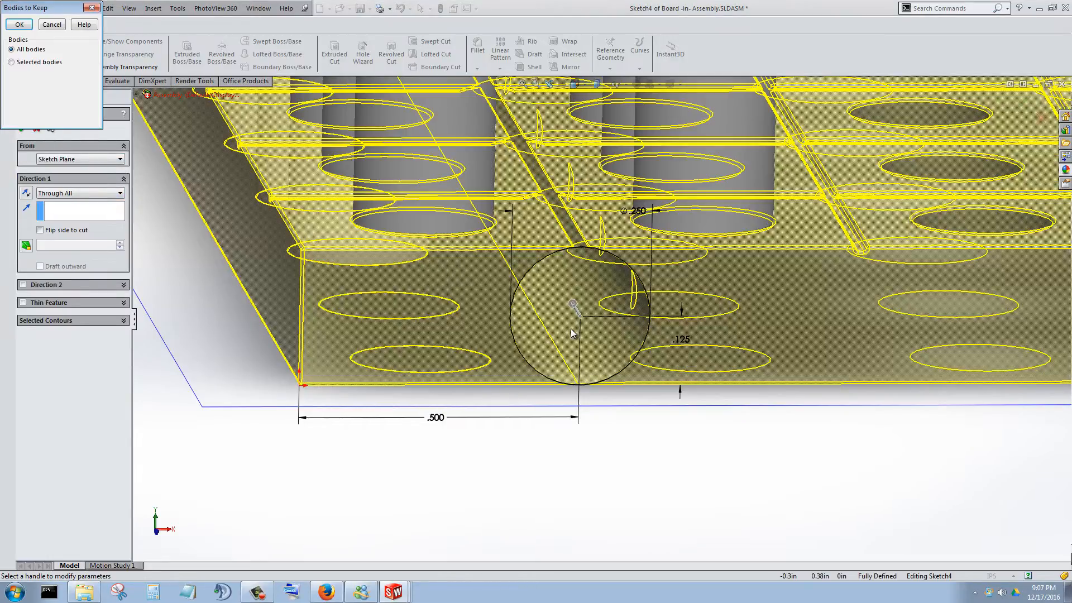
left_click(19, 25)
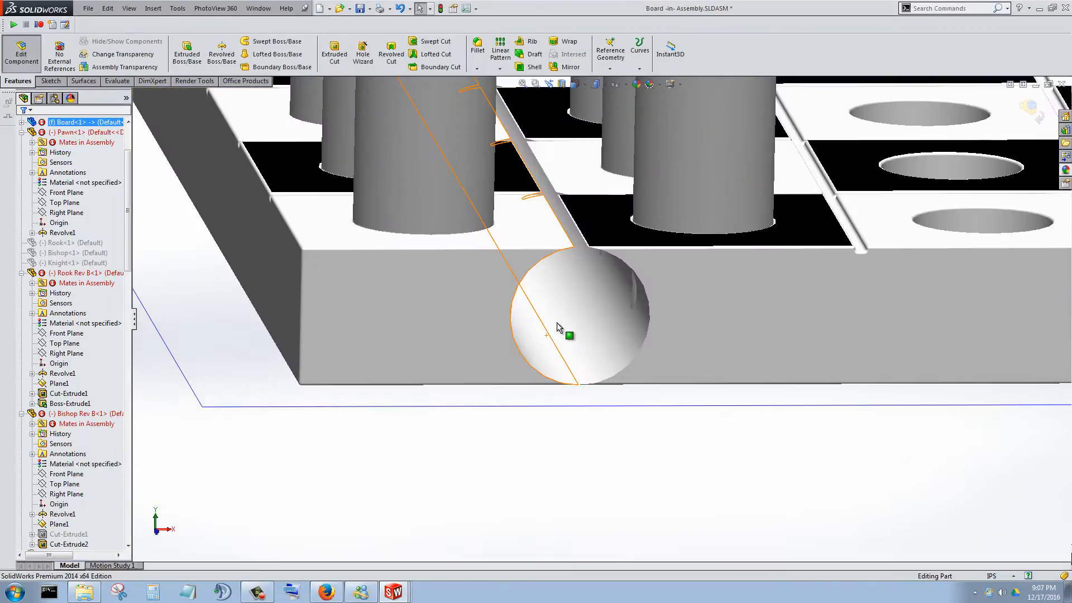
middle_click_drag(559, 327, 635, 301)
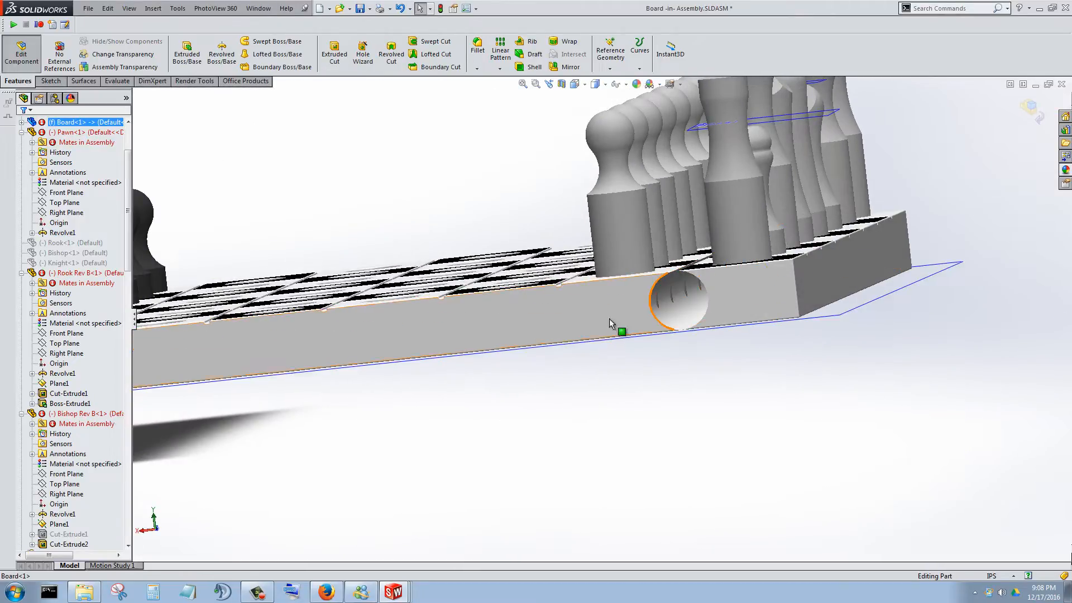
- Examine the side hole through the board and where it meets the piece pockets above it
scroll(232, 359, "up", 2)
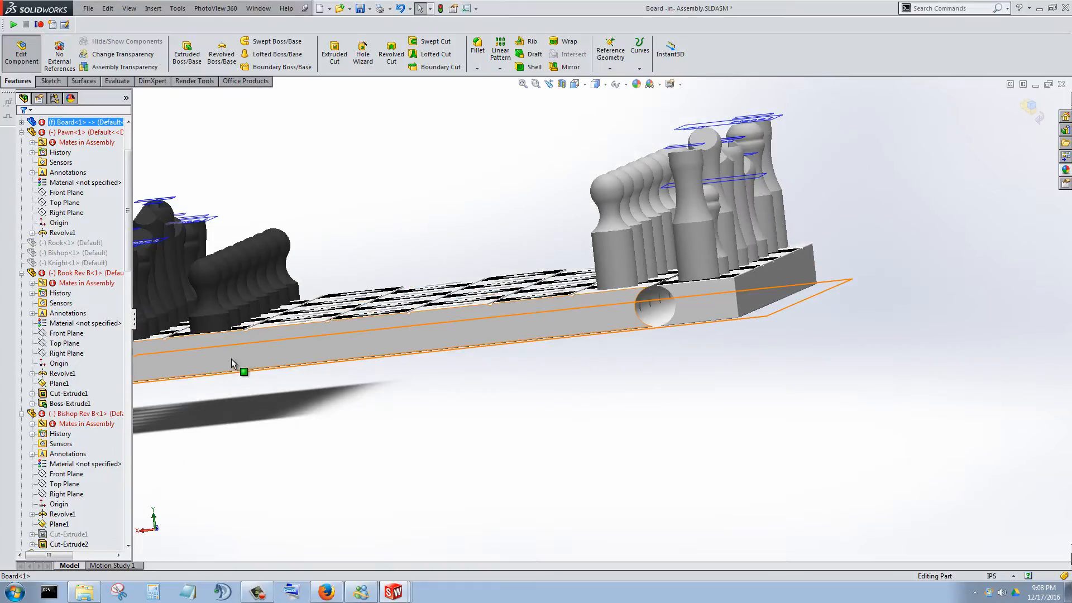
scroll(685, 329, "down", 3)
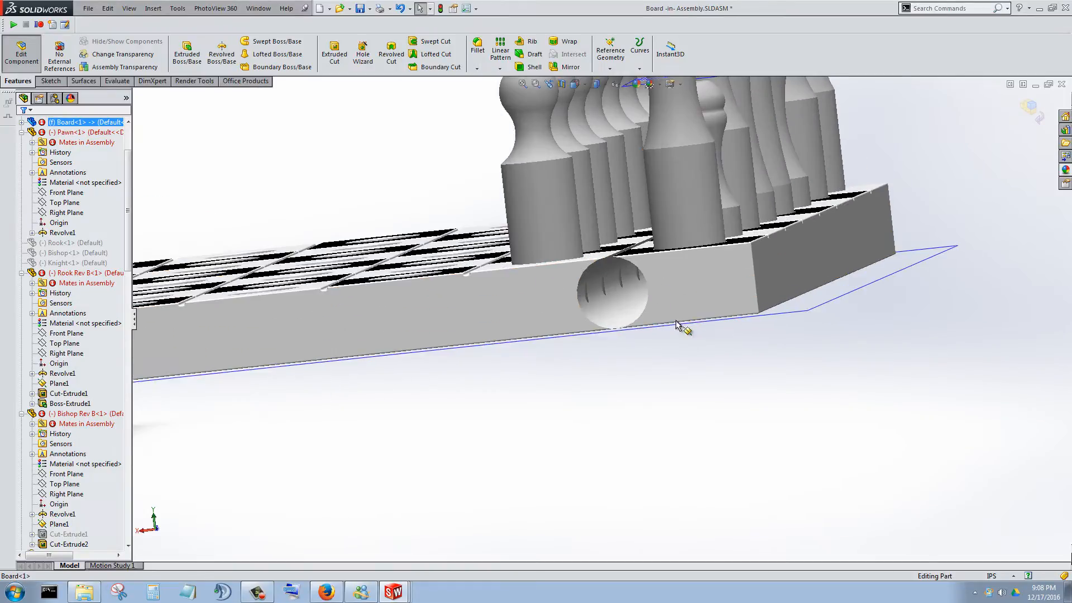
left_click(606, 308)
middle_click_drag(610, 337, 564, 453)
scroll(566, 452, "up", 5)
scroll(598, 280, "down", 4)
scroll(498, 337, "down", 1)
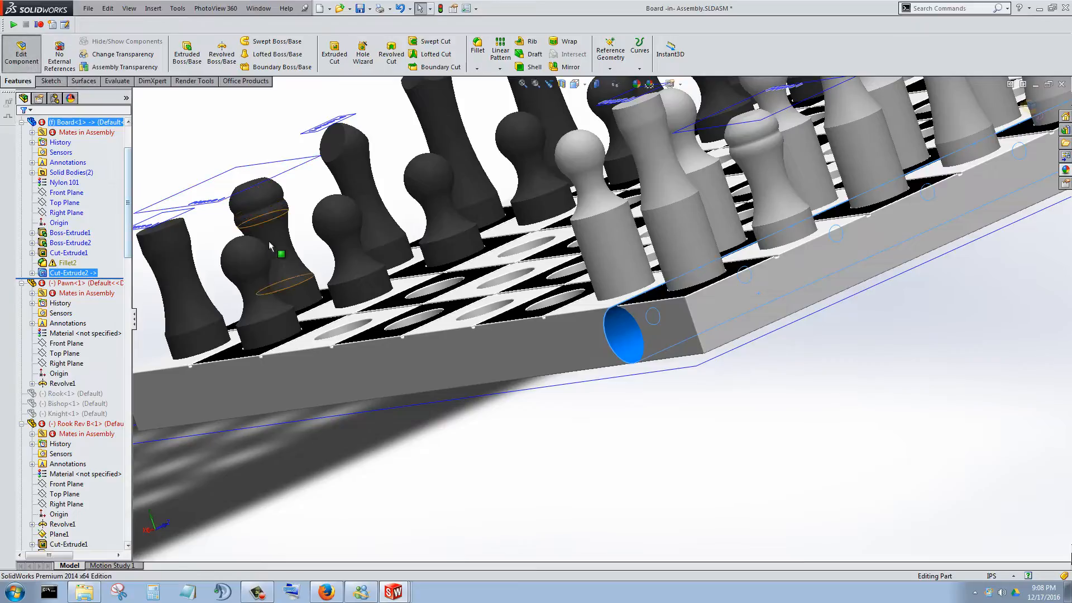
- Edit the board's base extrusion, Boss-Extrude1, increasing its depth by 1/8 in to 0.365 in
scroll(130, 241, "up", 3)
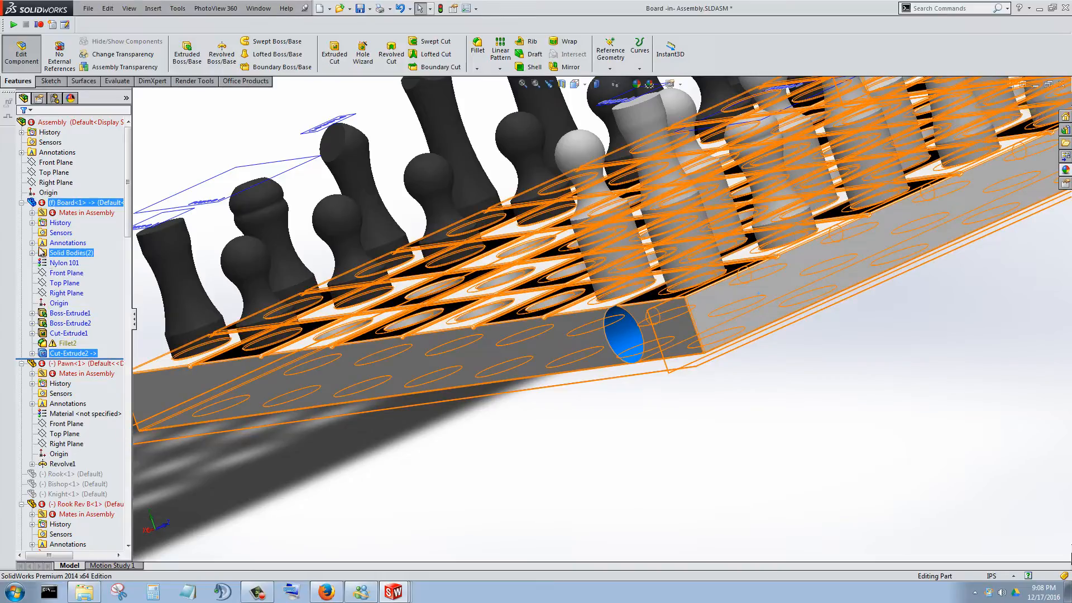
left_click(32, 313)
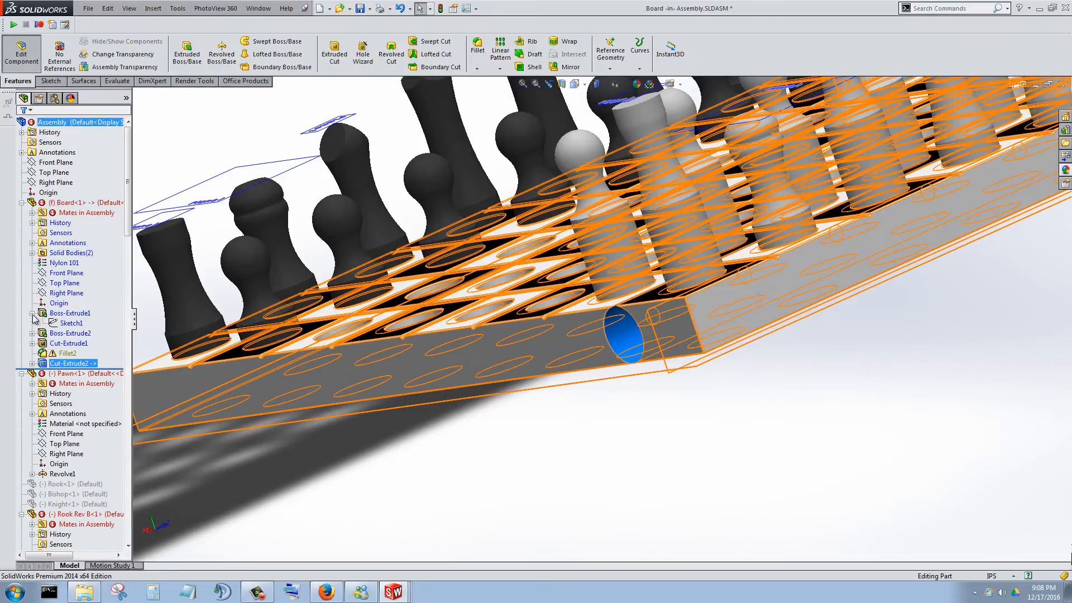
right_click(66, 314)
left_click(74, 283)
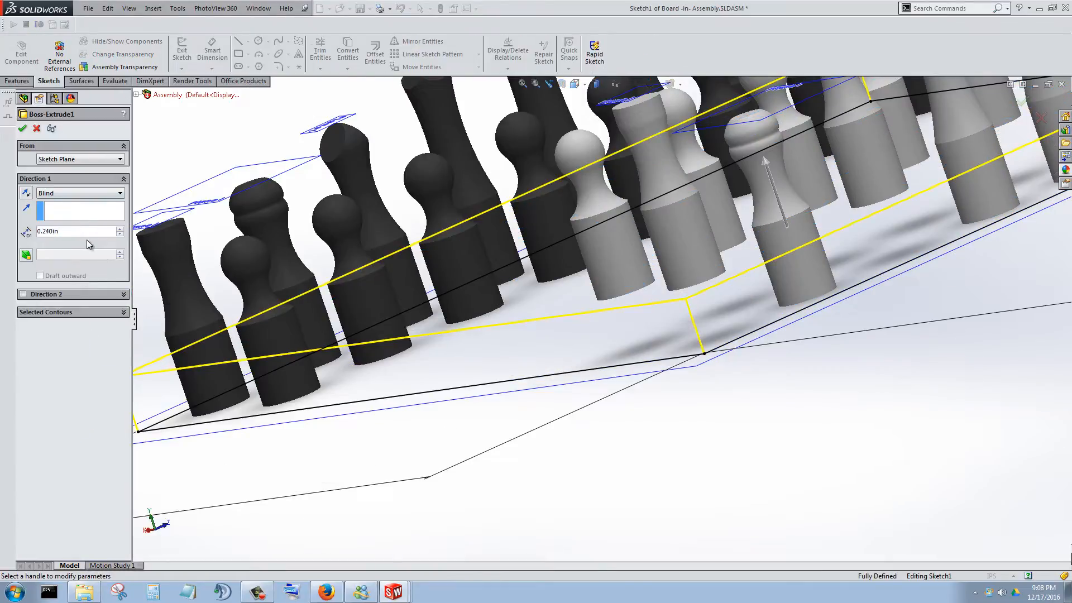
type("-1/8")
key("Return")
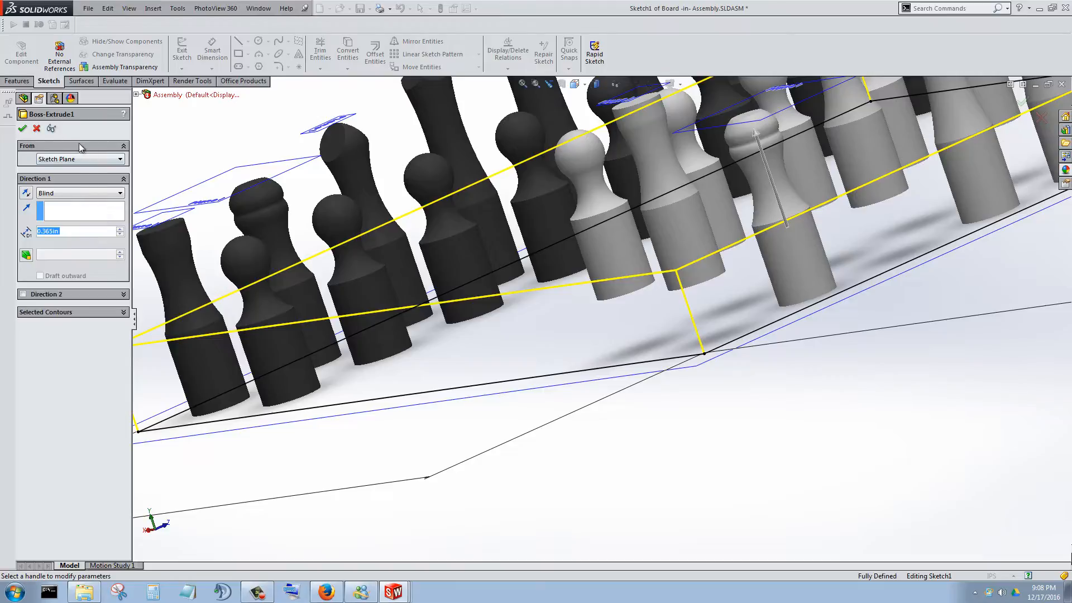
left_click(22, 128)
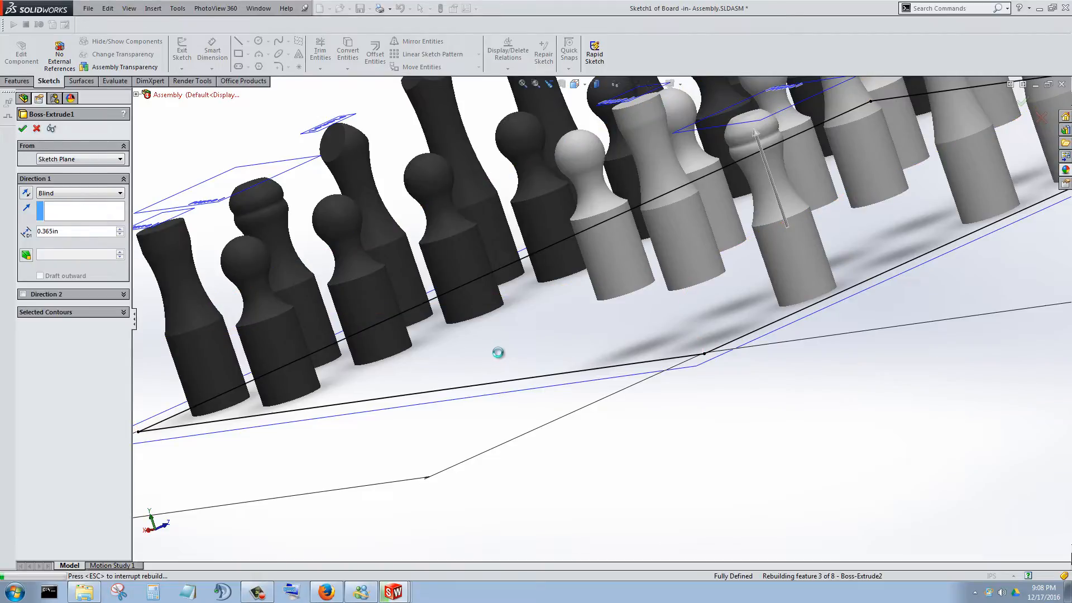
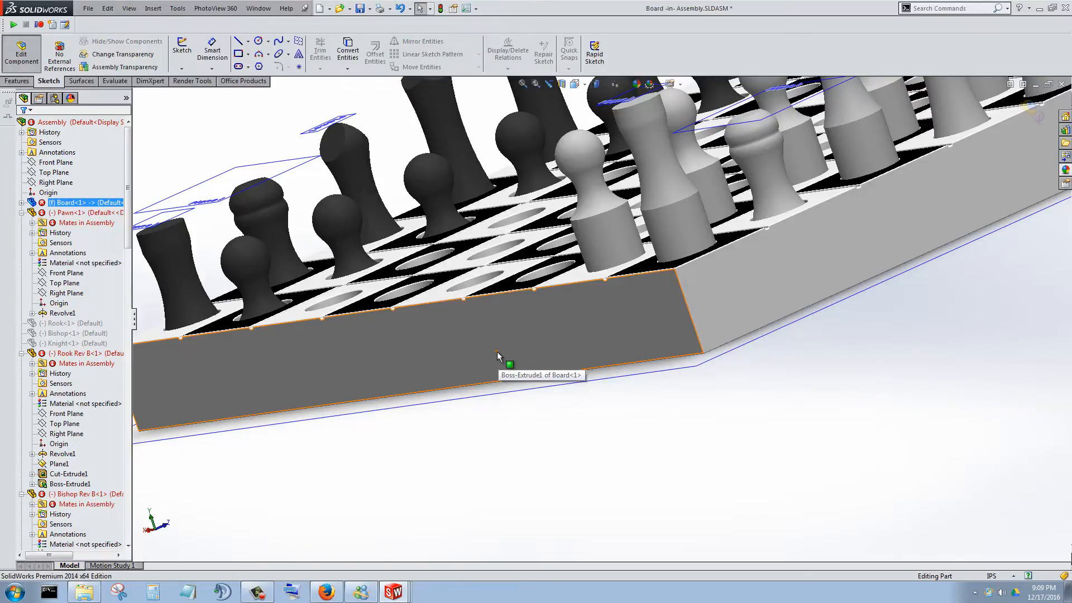
- Return to the assembly level and inspect the board's thickness and the seating of the pieces from several sides
left_click(21, 54)
scroll(546, 260, "up", 3)
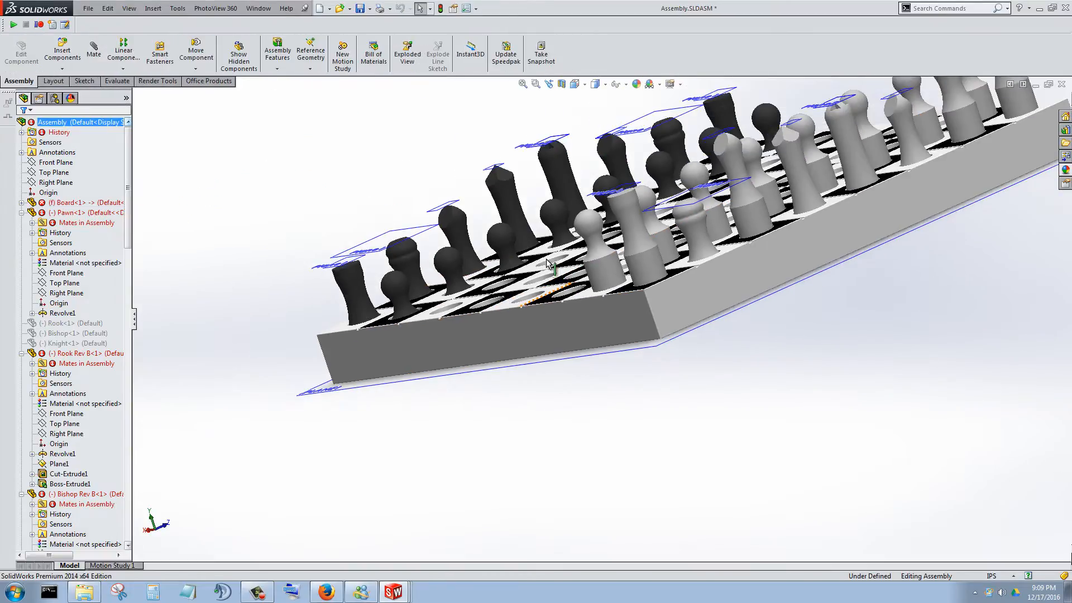
scroll(546, 260, "down", 6)
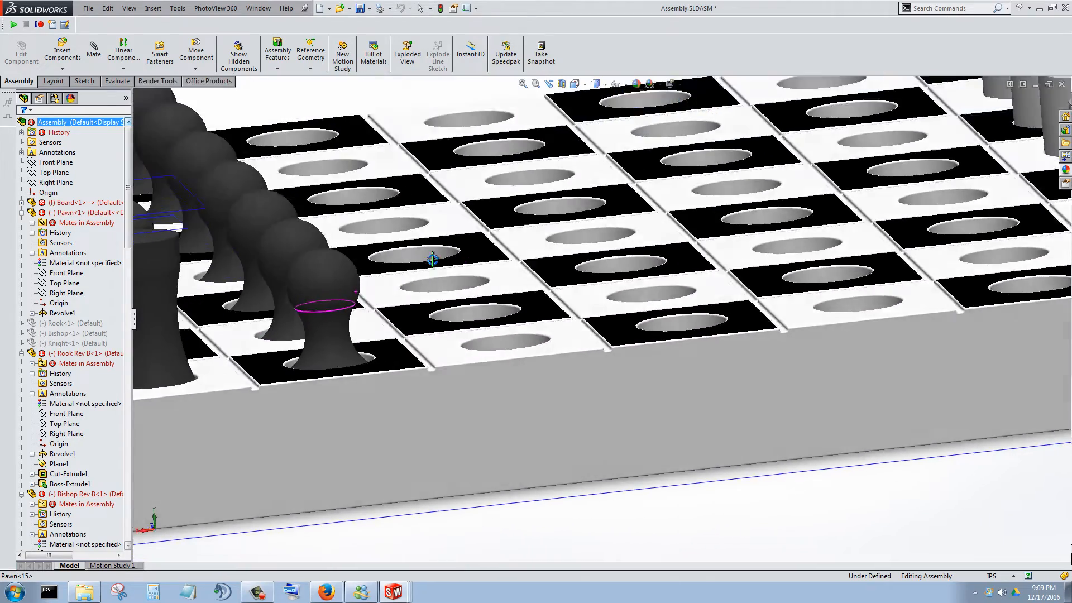
scroll(432, 260, "up", 6)
middle_click_drag(433, 259, 690, 273)
scroll(689, 274, "down", 5)
scroll(678, 306, "up", 4)
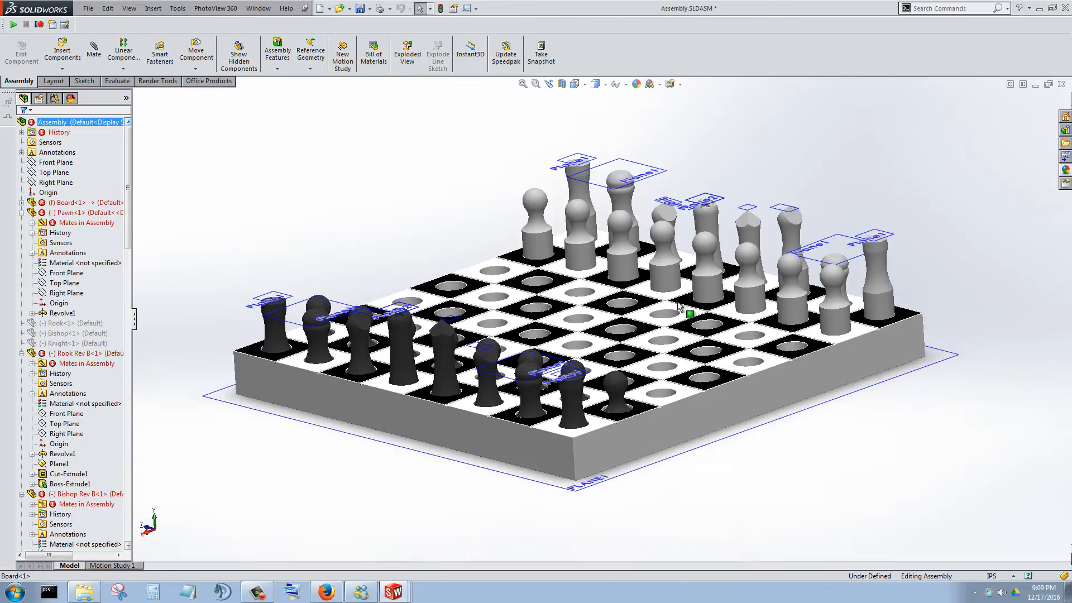
scroll(678, 305, "down", 4)
middle_click_drag(571, 343, 717, 352)
scroll(660, 360, "up", 4)
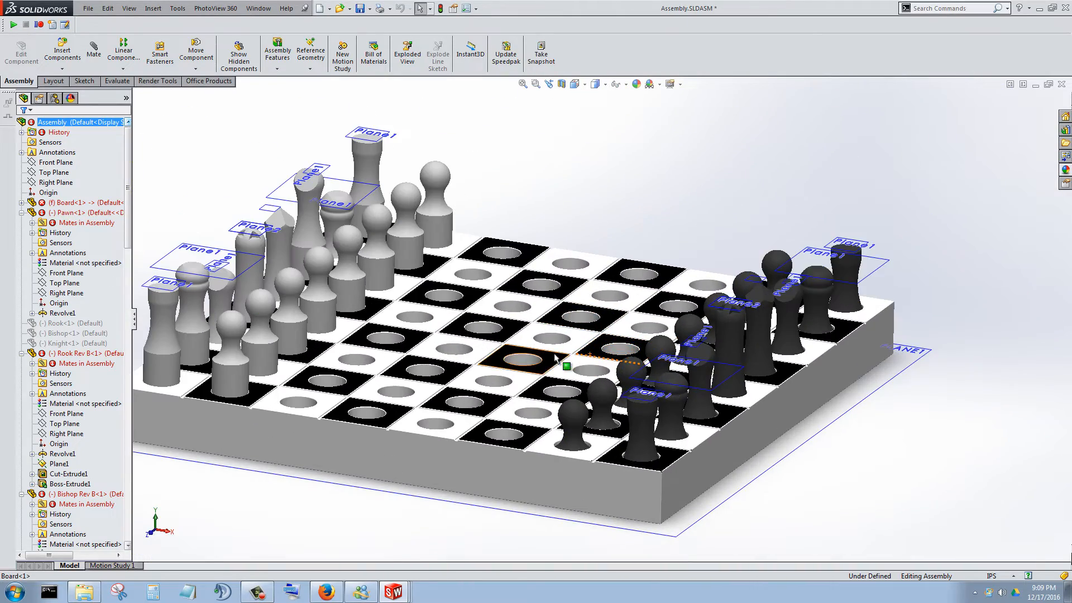
middle_click_drag(472, 338, 466, 329)
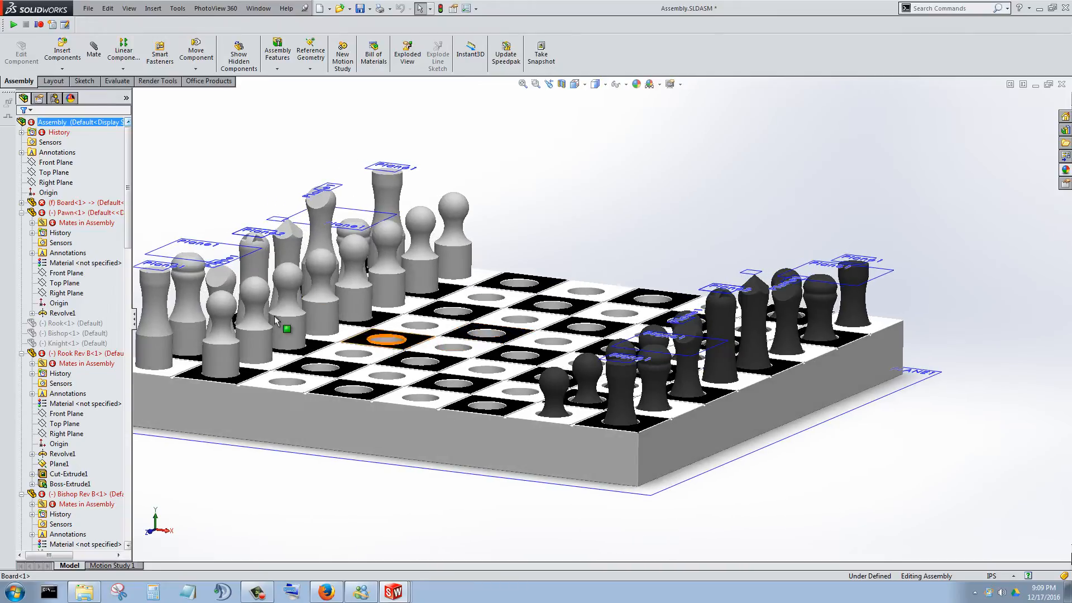
middle_click_drag(537, 369, 461, 416)
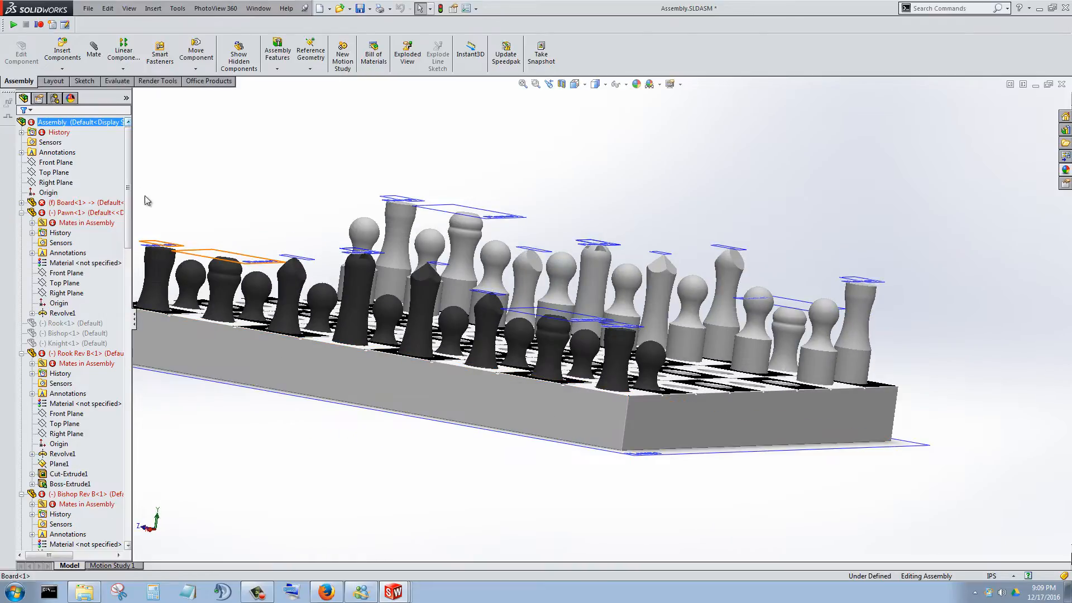
- Edit the board in place and select the circle sketch under Cut-Extrude2, showing it on the board's side face
left_click_drag(127, 173, 129, 146)
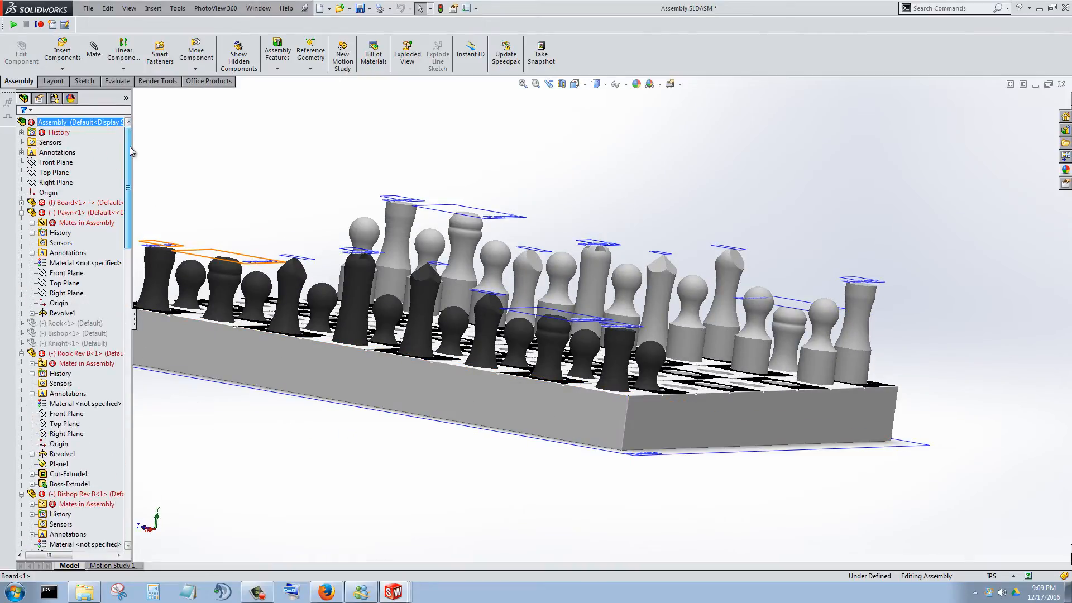
left_click(279, 357)
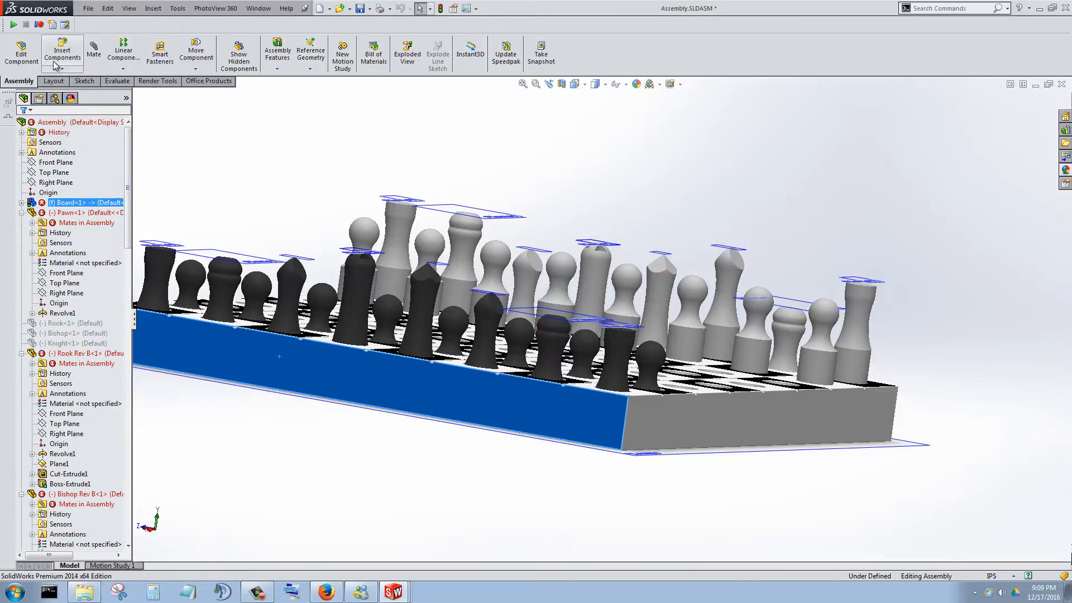
left_click(21, 51)
middle_click_drag(650, 383, 465, 359)
left_click(22, 202)
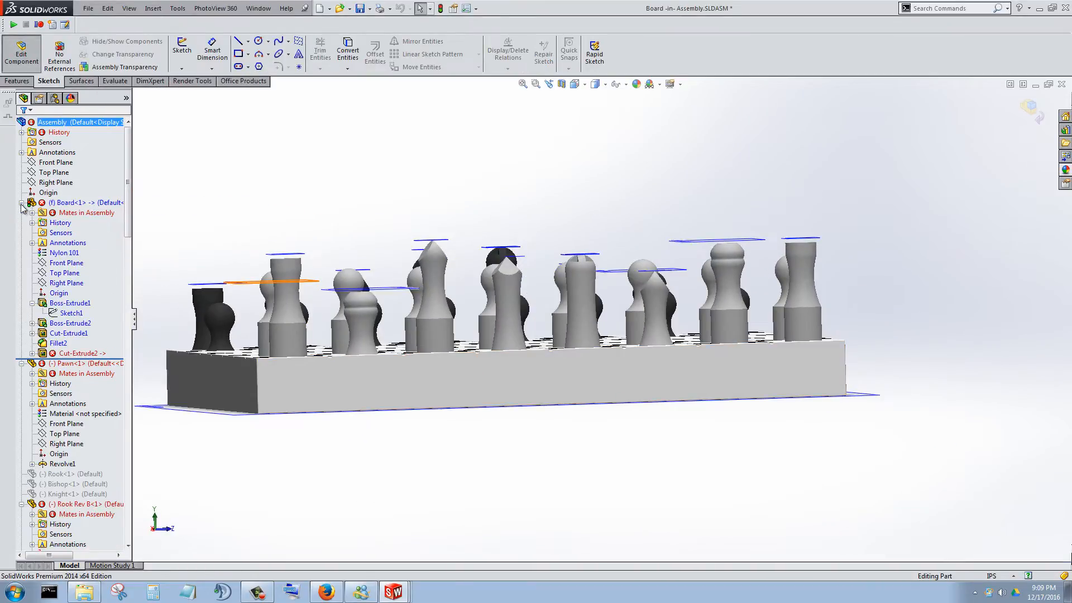
left_click(53, 354)
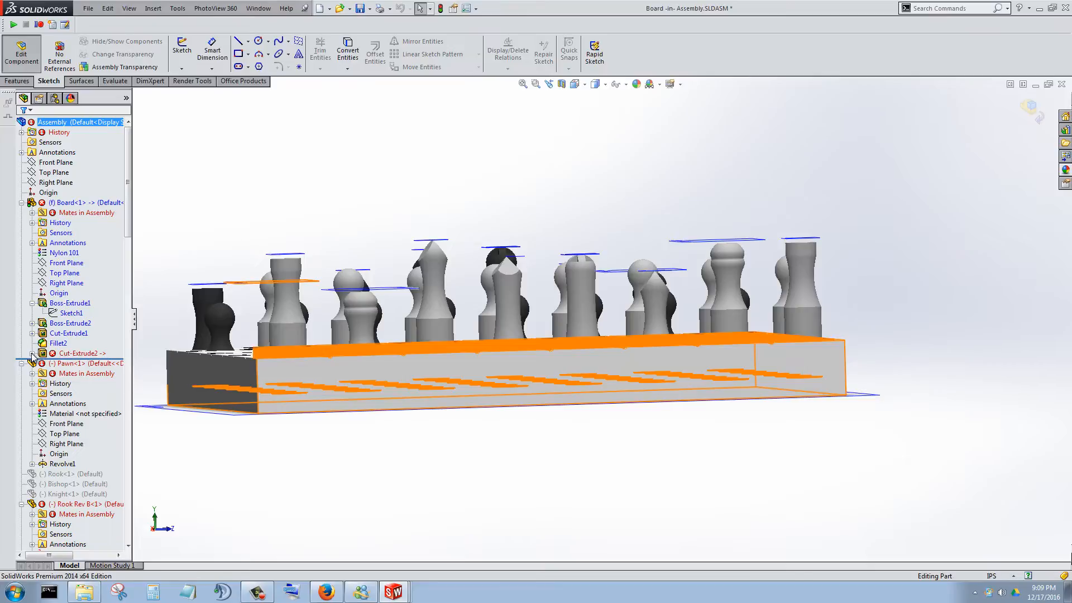
left_click(32, 353)
left_click(72, 363)
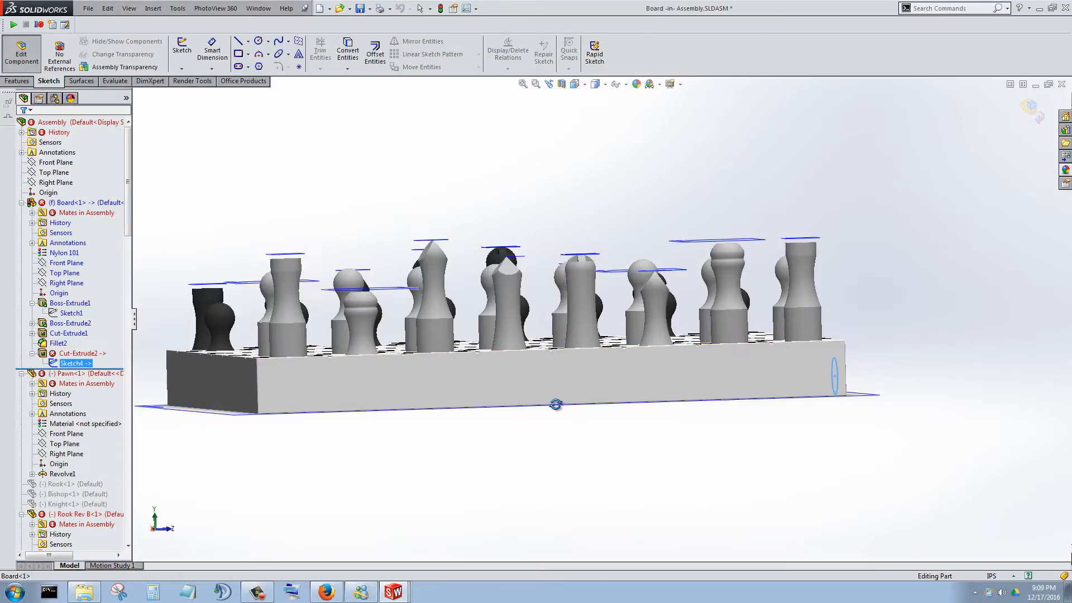
middle_click_drag(556, 405, 458, 422)
scroll(392, 396, "down", 5)
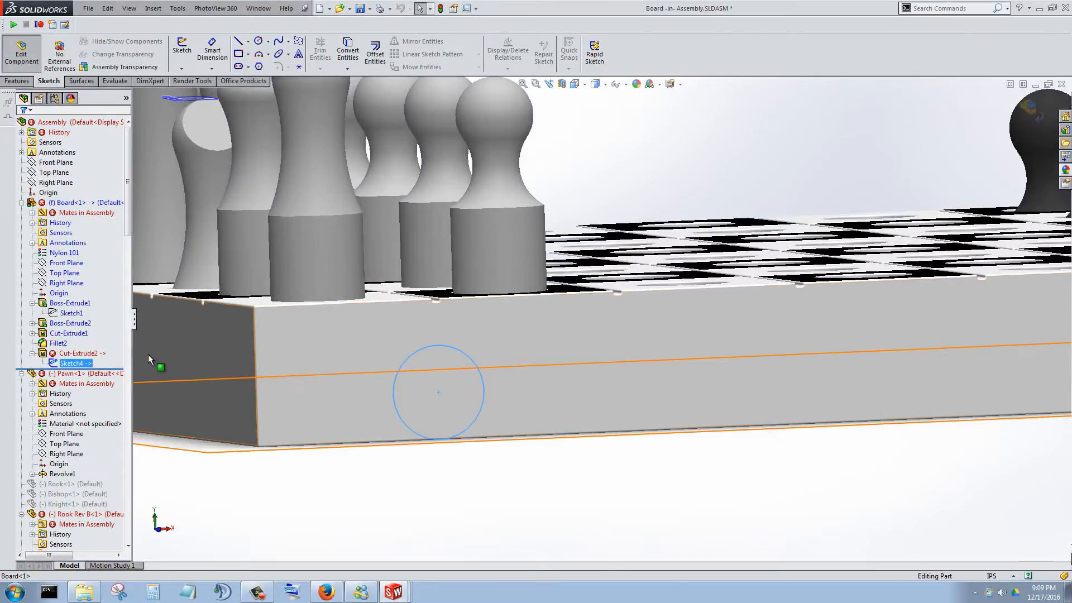
right_click(87, 356)
left_click(94, 322)
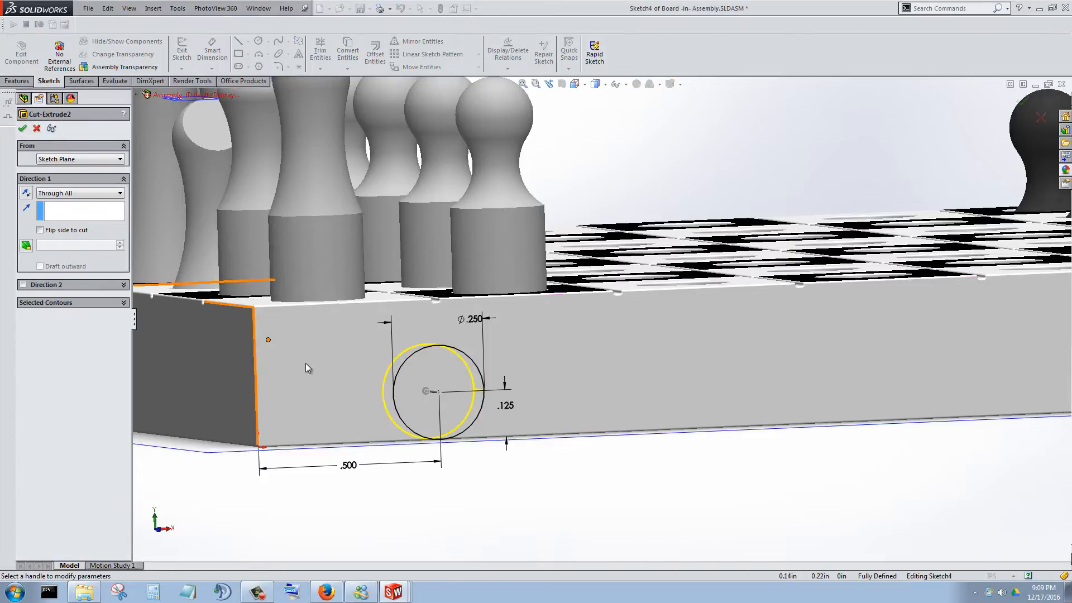
mouse_move(306, 368)
middle_mouse_down()
mouse_move(322, 336)
mouse_move(371, 320)
mouse_move(353, 363)
mouse_move(296, 378)
middle_mouse_up()
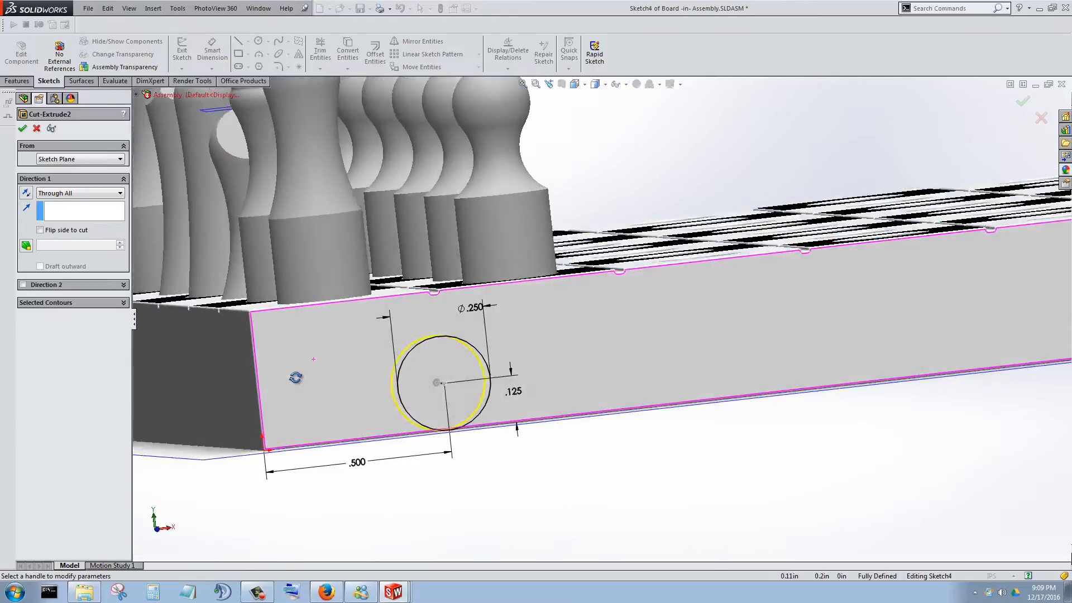
left_click(37, 129)
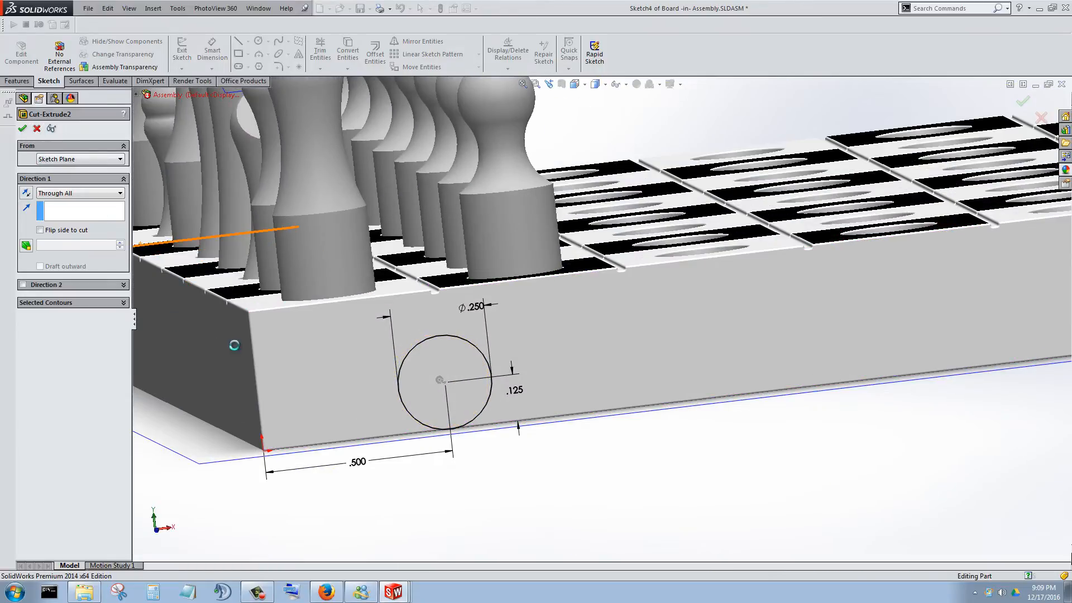
- Edit the hole sketch, raising the circle's centre by 0.125/2 in to 0.188 in above the board's lower edge, and exit the sketch
left_click(78, 364)
right_click(82, 365)
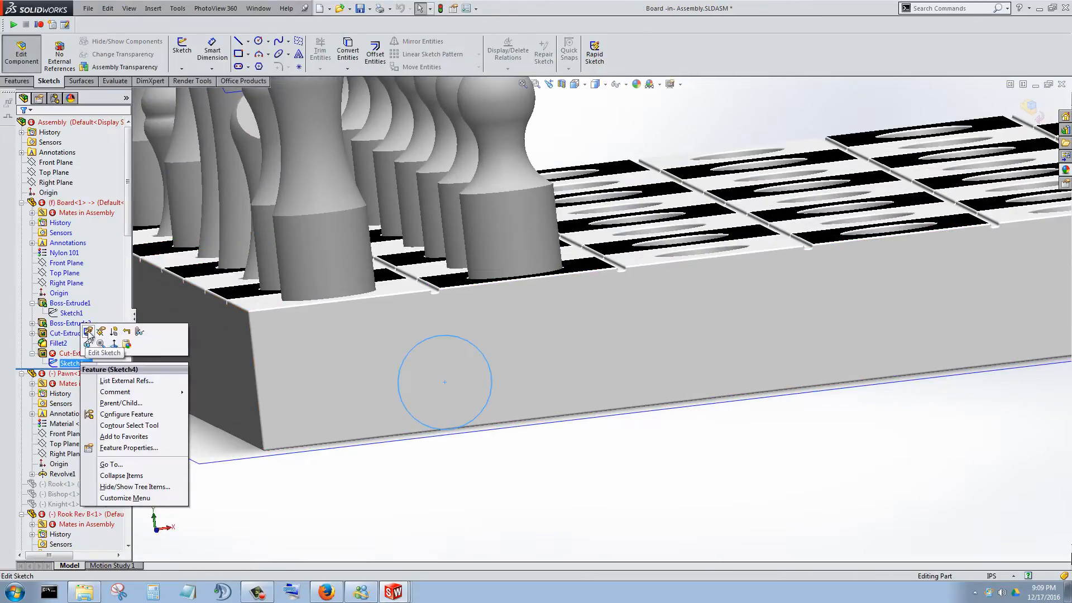
left_click(88, 331)
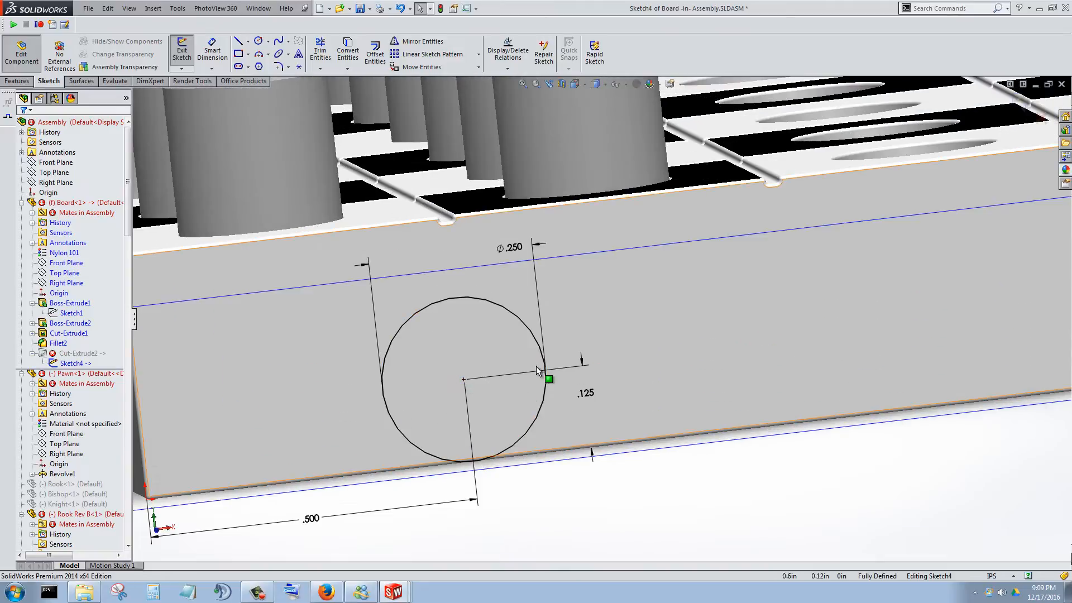
double_click(589, 394)
left_click(581, 406)
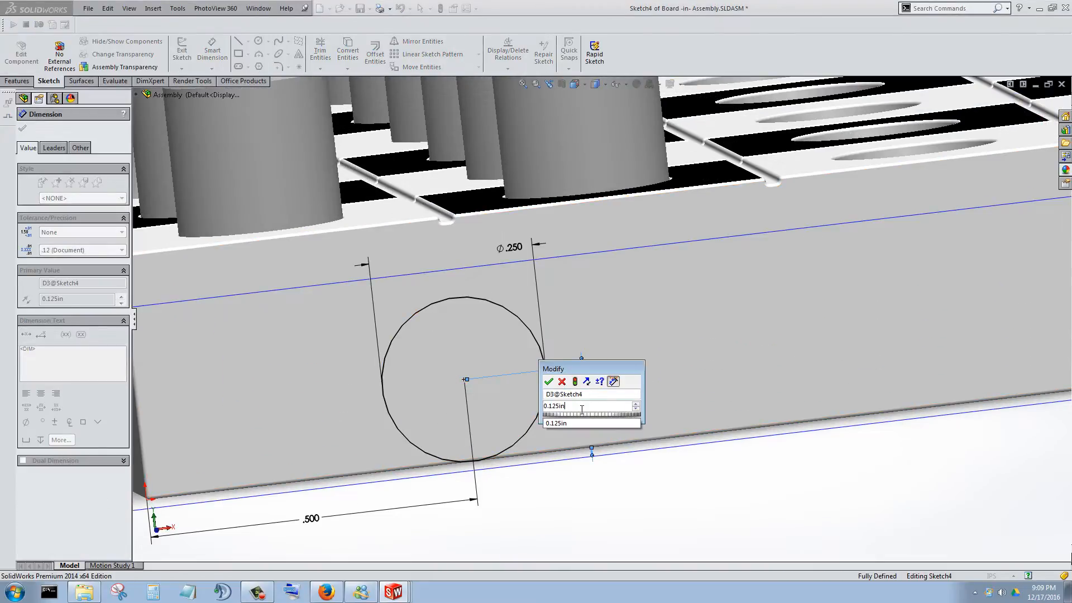
type("/")
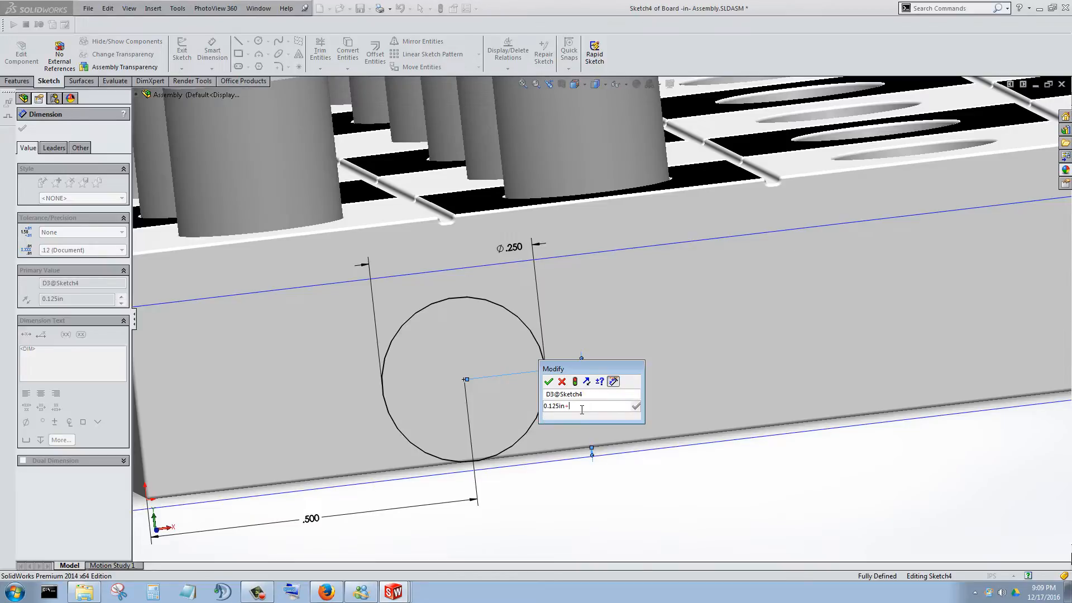
type("(")
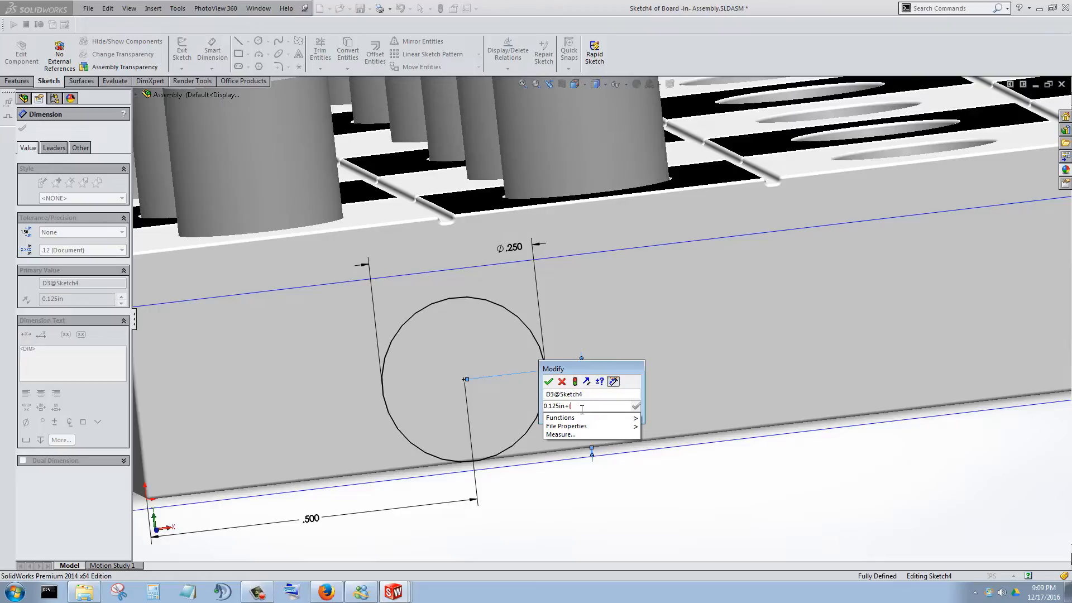
type(".125/2")
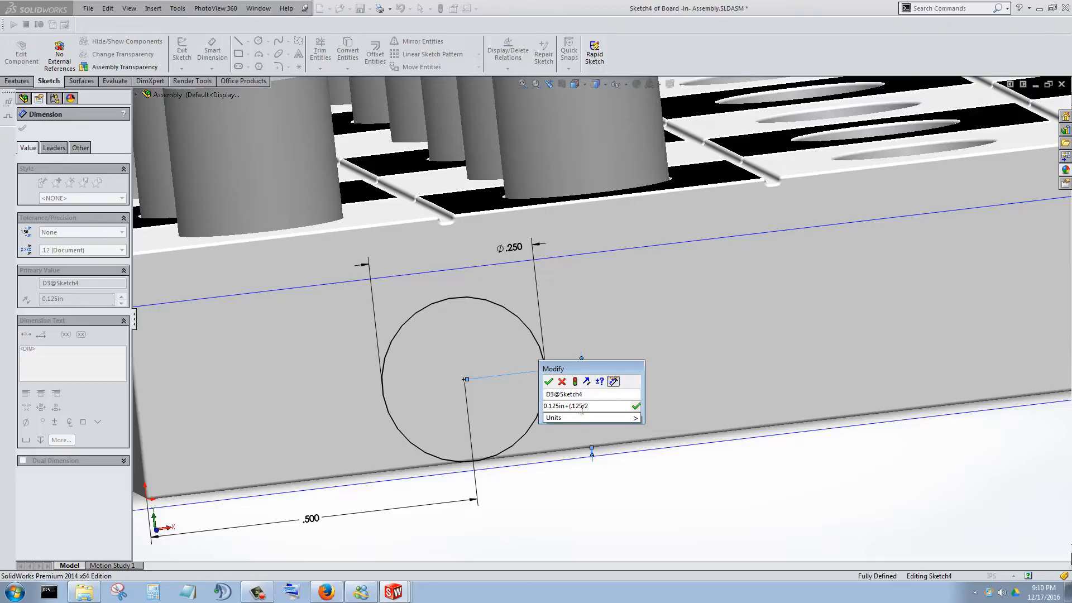
type(")")
key("Return")
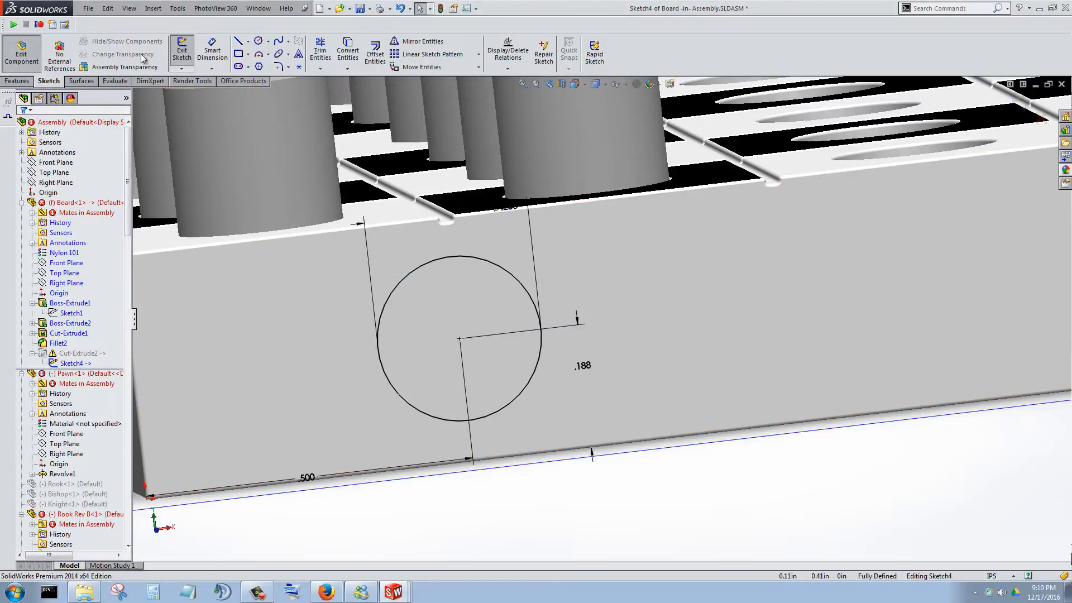
left_click(182, 52)
- Reopen the circle sketch under Cut-Extrude2 for editing and view it square-on to the board's side face
middle_click_drag(474, 306, 522, 363)
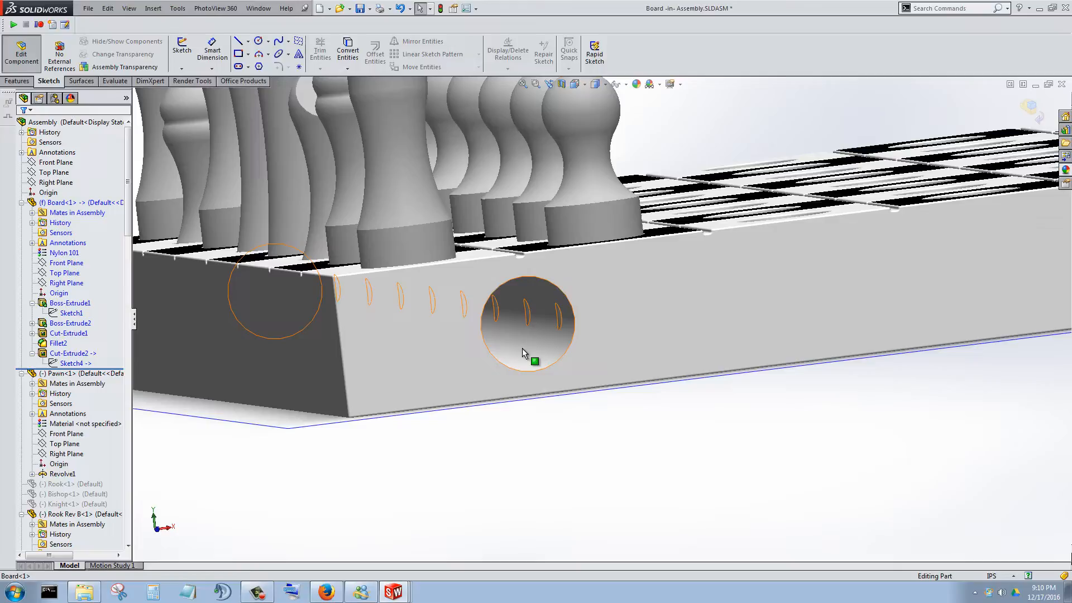
middle_click_drag(523, 329, 494, 329)
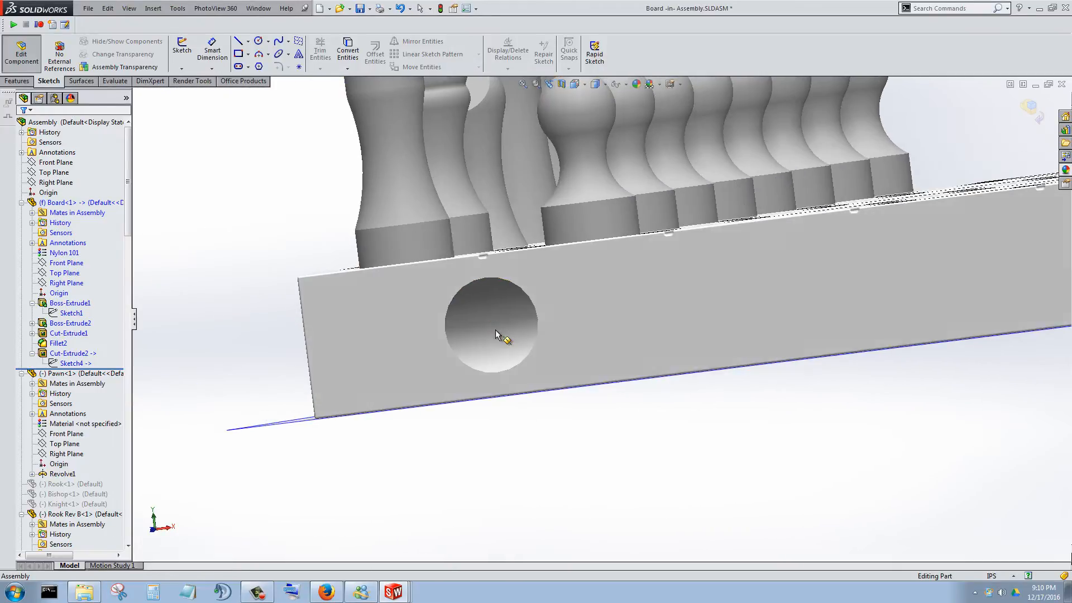
scroll(510, 292, "down", 3)
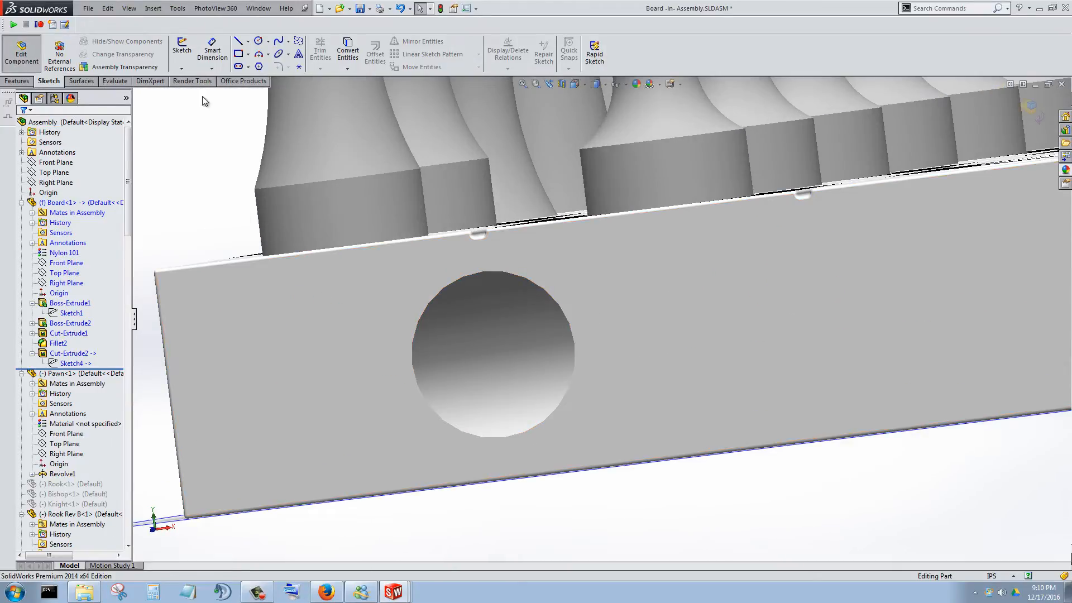
left_click(73, 364)
right_click(80, 364)
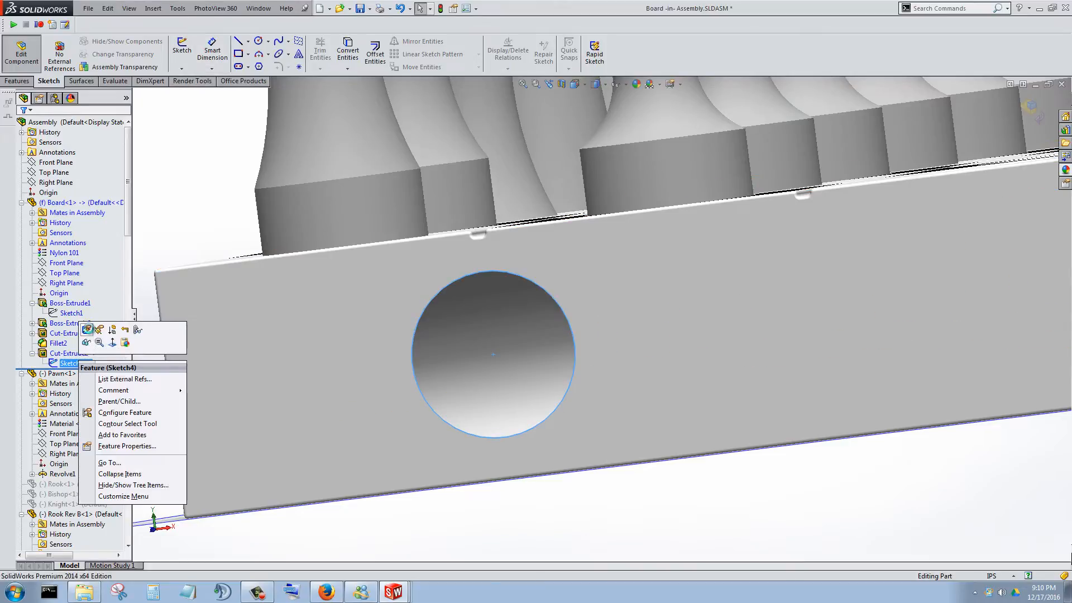
left_click(88, 330)
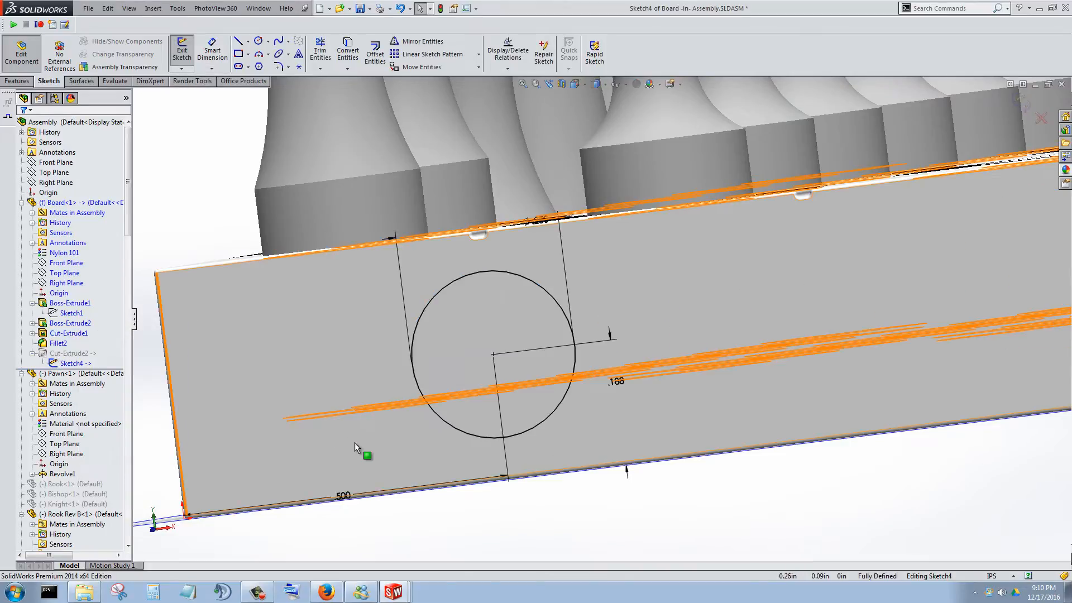
mouse_move(458, 397)
middle_mouse_down()
mouse_move(478, 383)
mouse_move(475, 392)
middle_mouse_up()
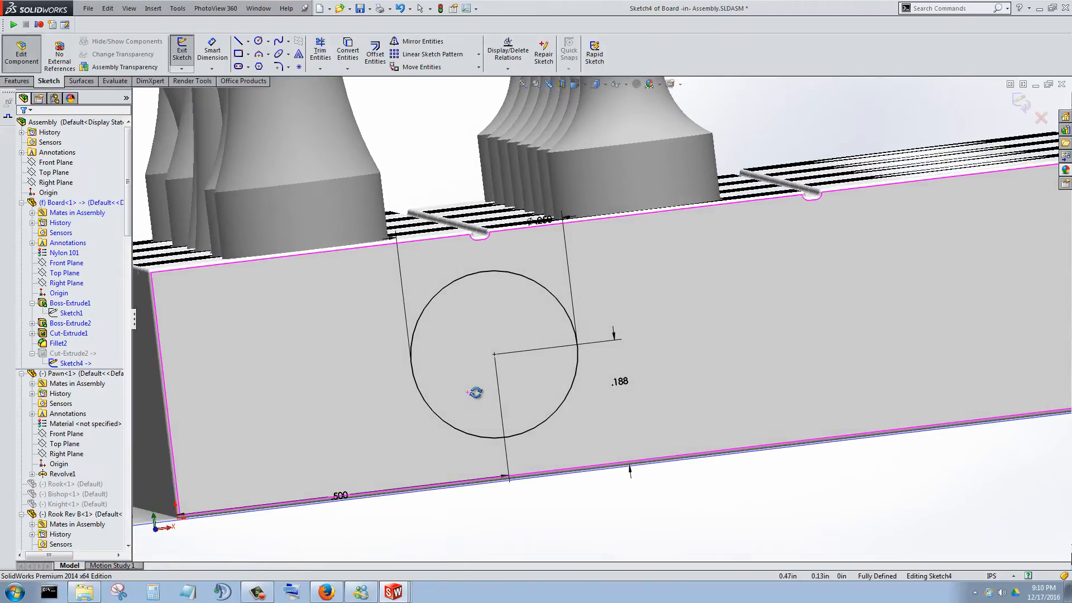
right_click(72, 363)
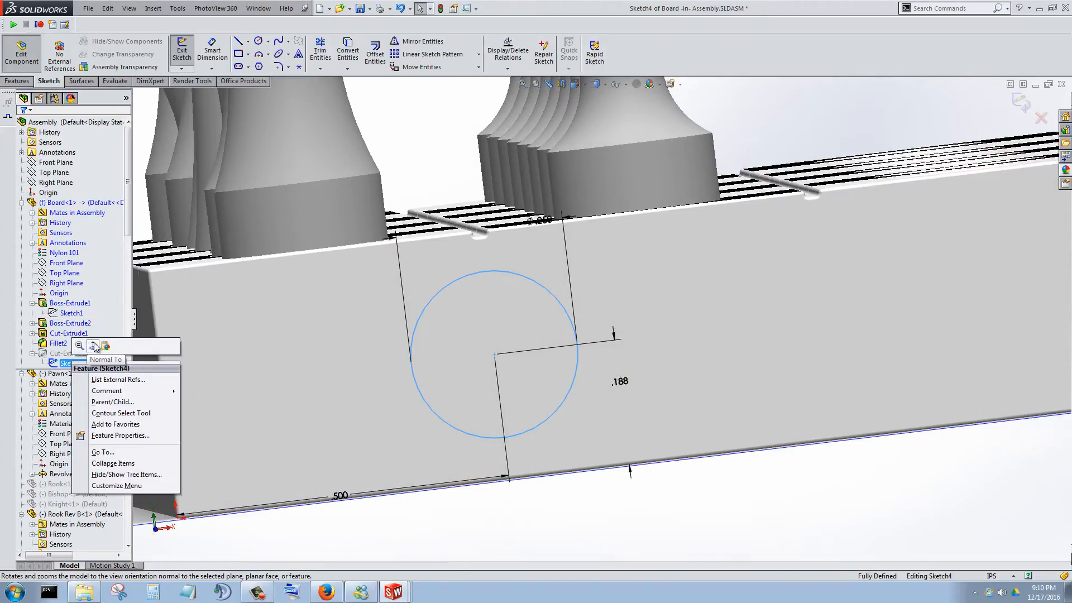
left_click(94, 346)
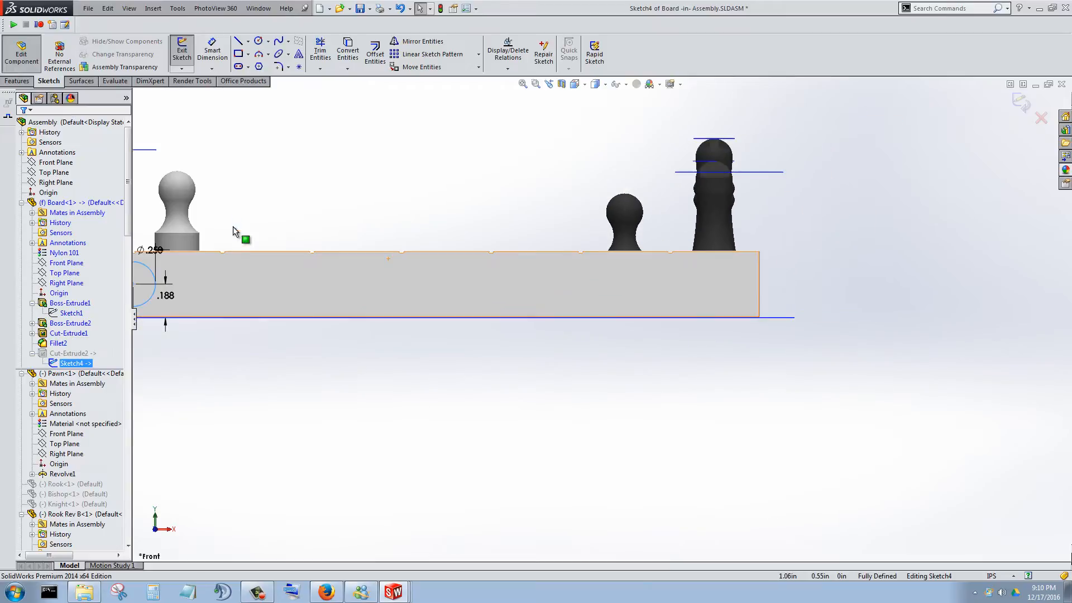
scroll(460, 284, "down", 6)
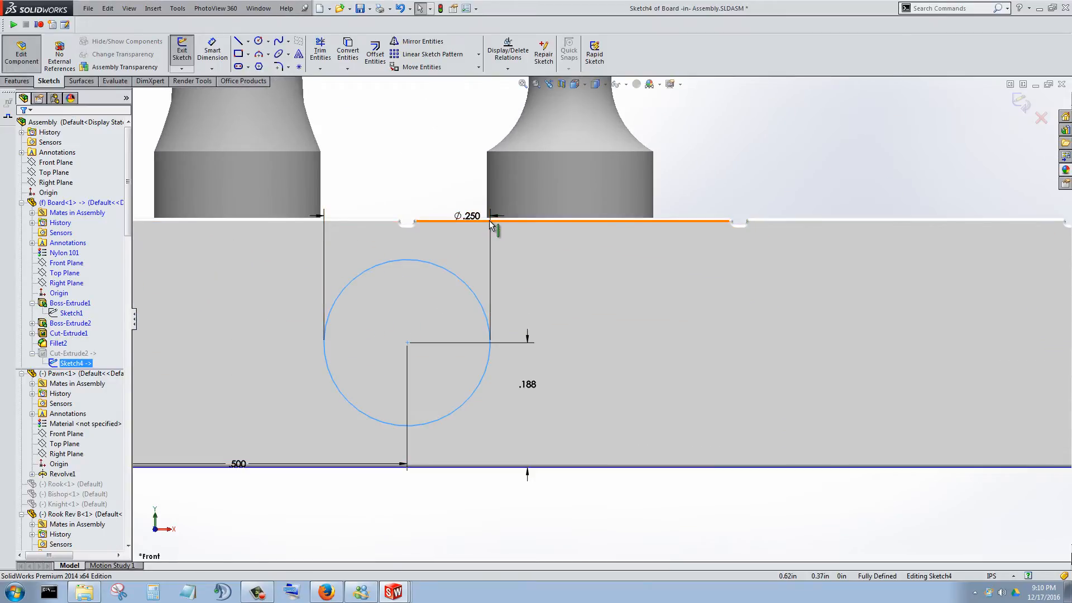
scroll(410, 244, "up", 1)
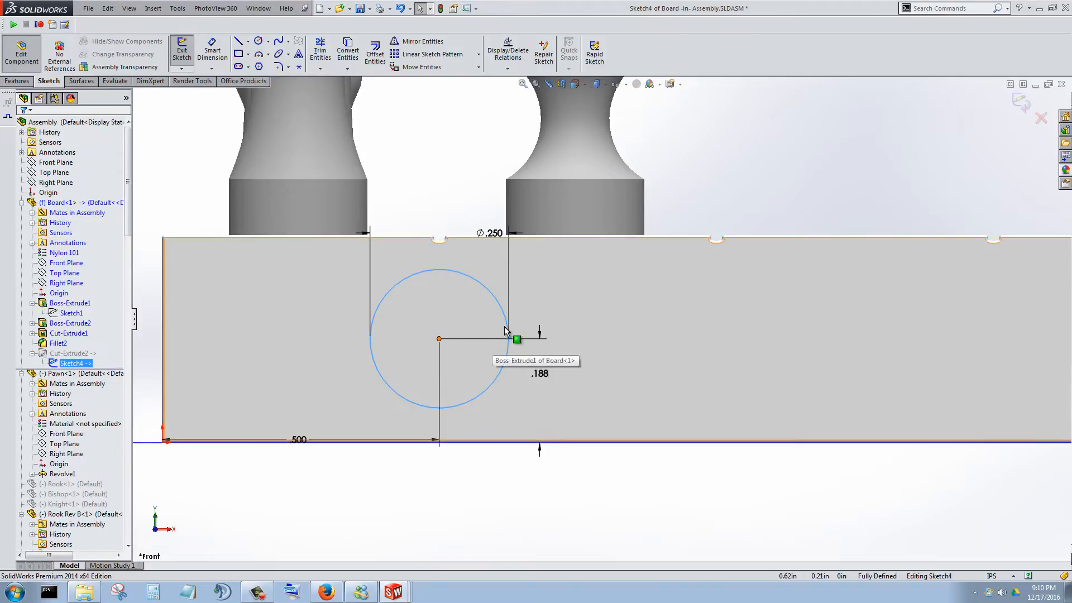
- Move the circle's diameter dimension above the board, into the gap between the rook's and pawn's bases
left_click_drag(499, 237, 455, 219)
left_click(434, 180)
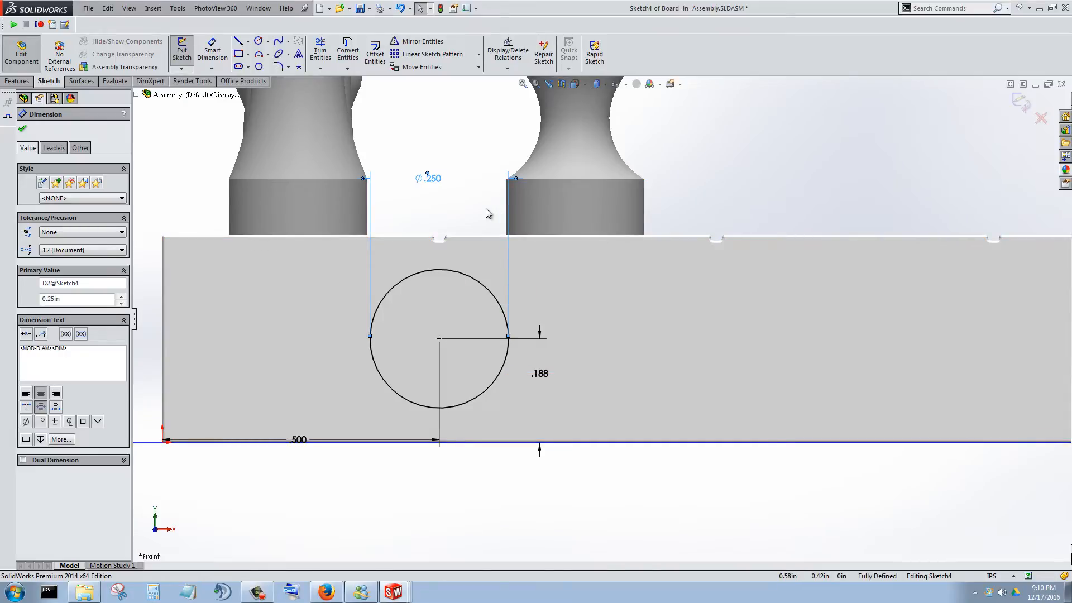
left_click(558, 209)
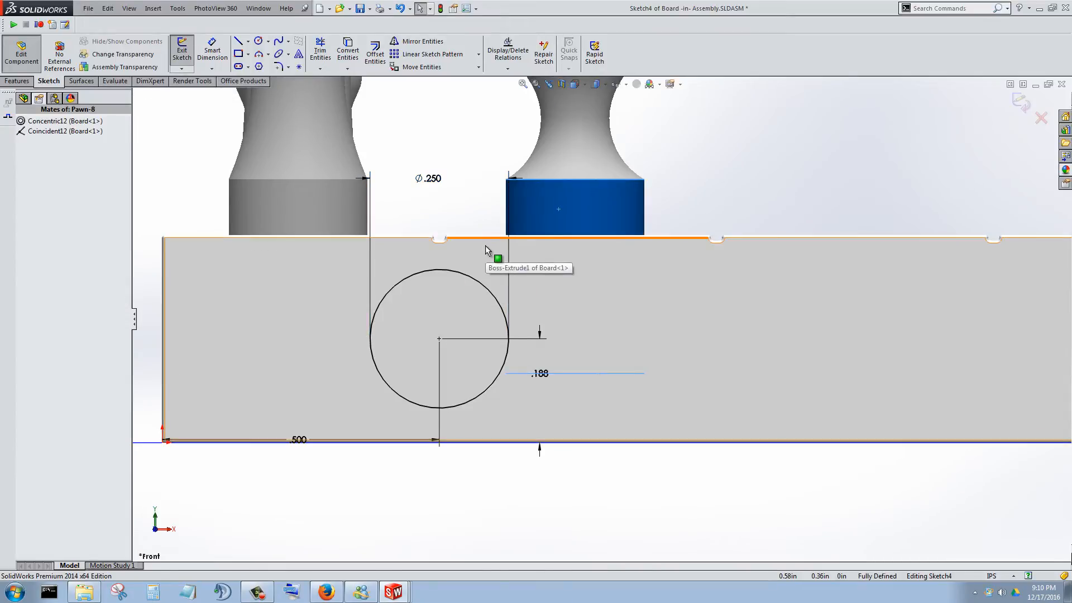
- Measure the minimum distance from the corner rook's base to the edge of its square facing the pawn row
left_click(348, 205)
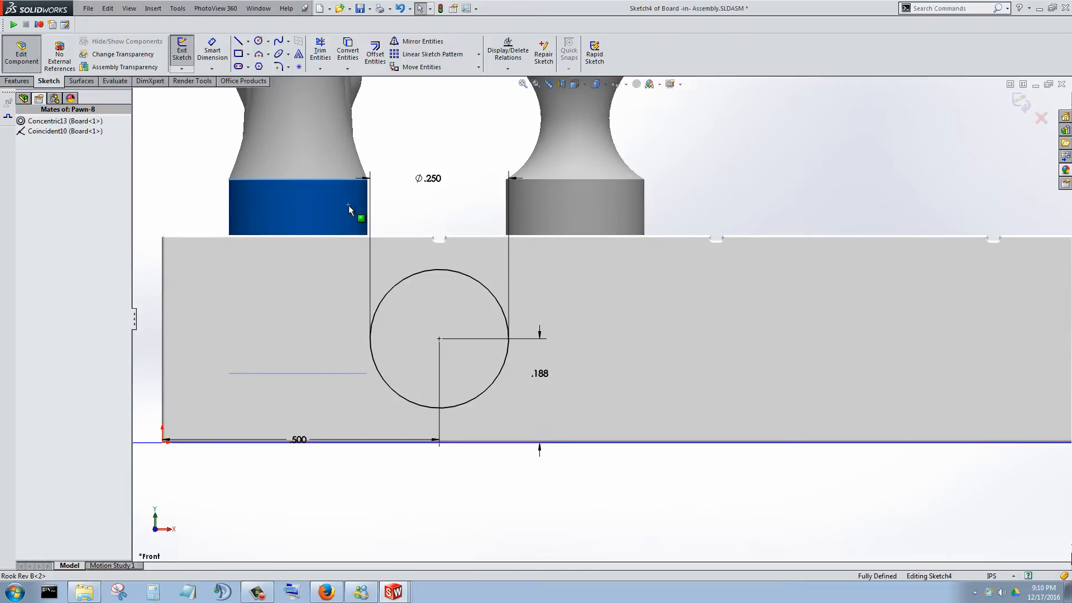
middle_click_drag(383, 220, 385, 287)
scroll(391, 268, "down", 6)
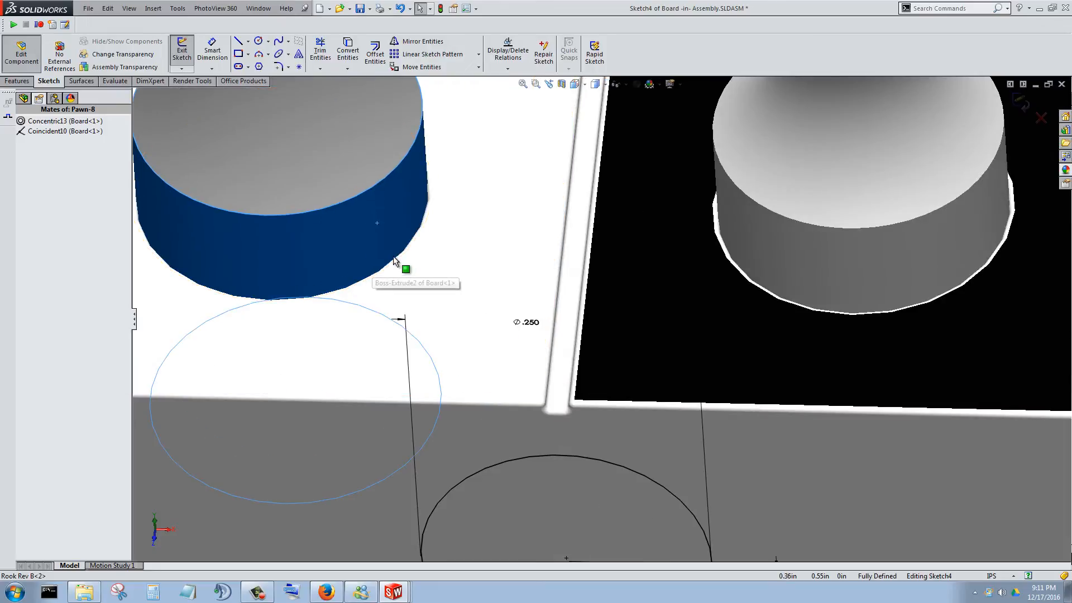
left_click(176, 8)
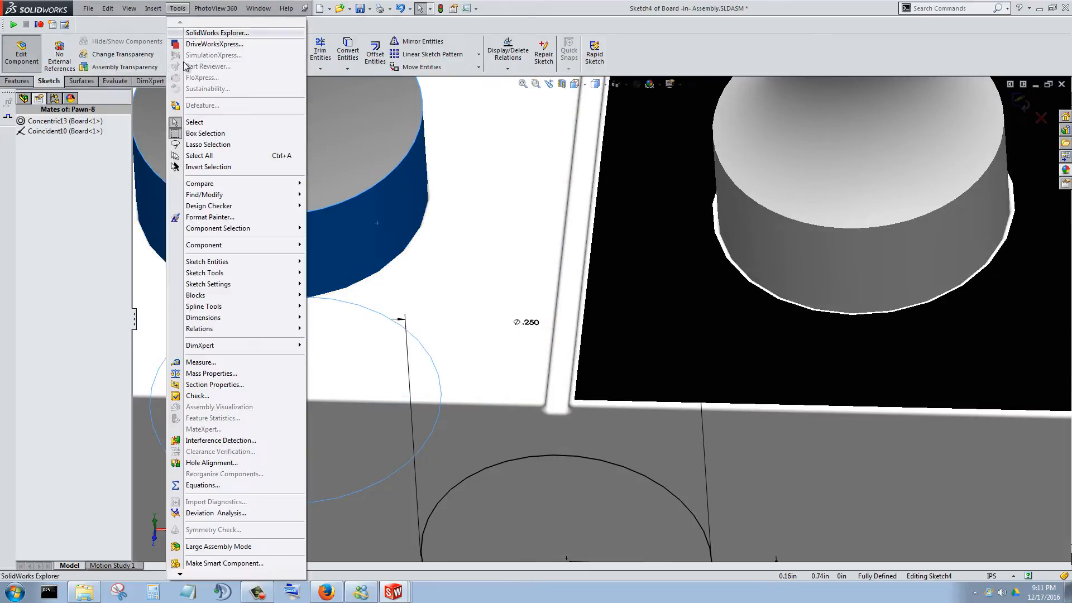
left_click(209, 360)
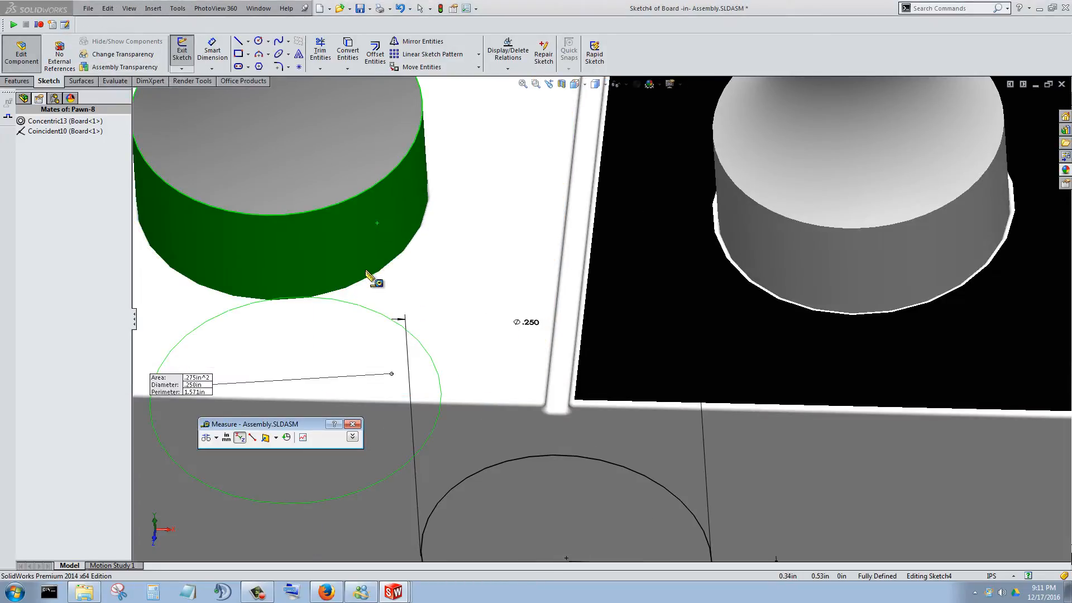
scroll(360, 279, "up", 5)
left_click(254, 268)
scroll(578, 286, "down", 4)
left_click(483, 276)
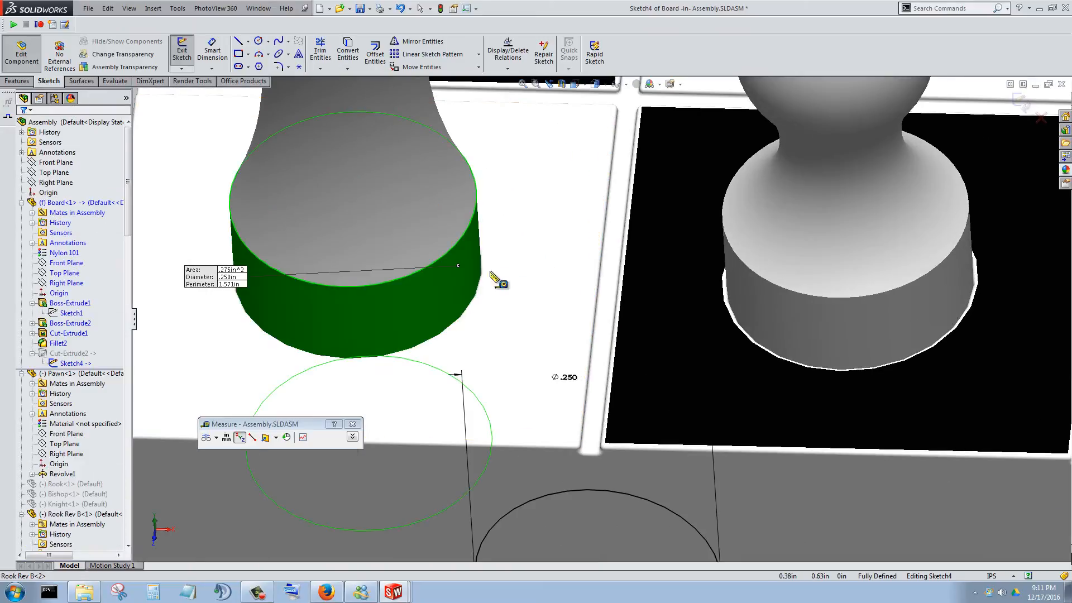
scroll(598, 300, "down", 5)
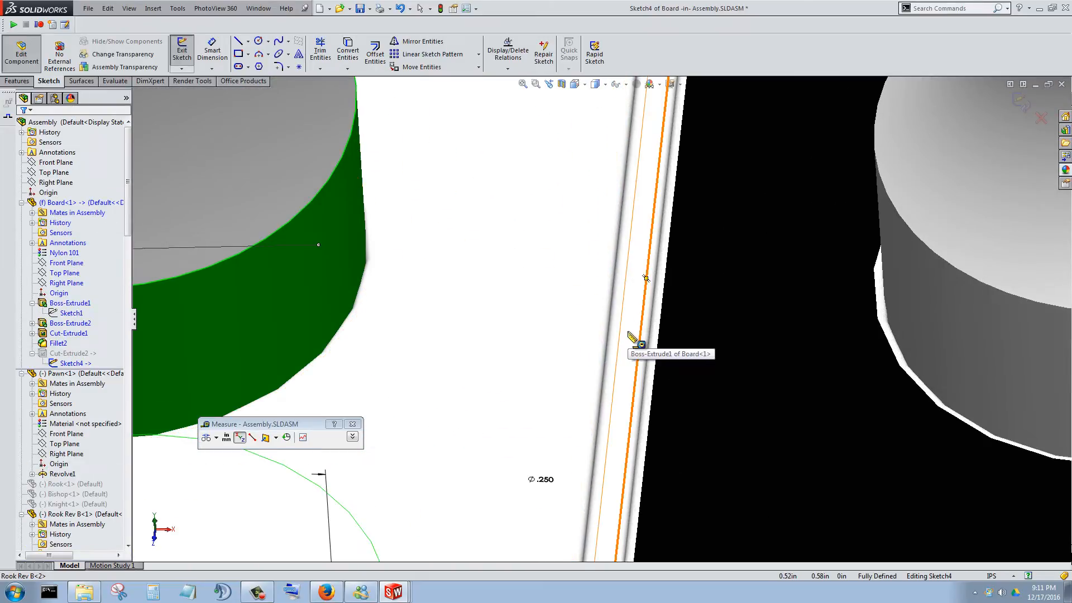
left_click(599, 332)
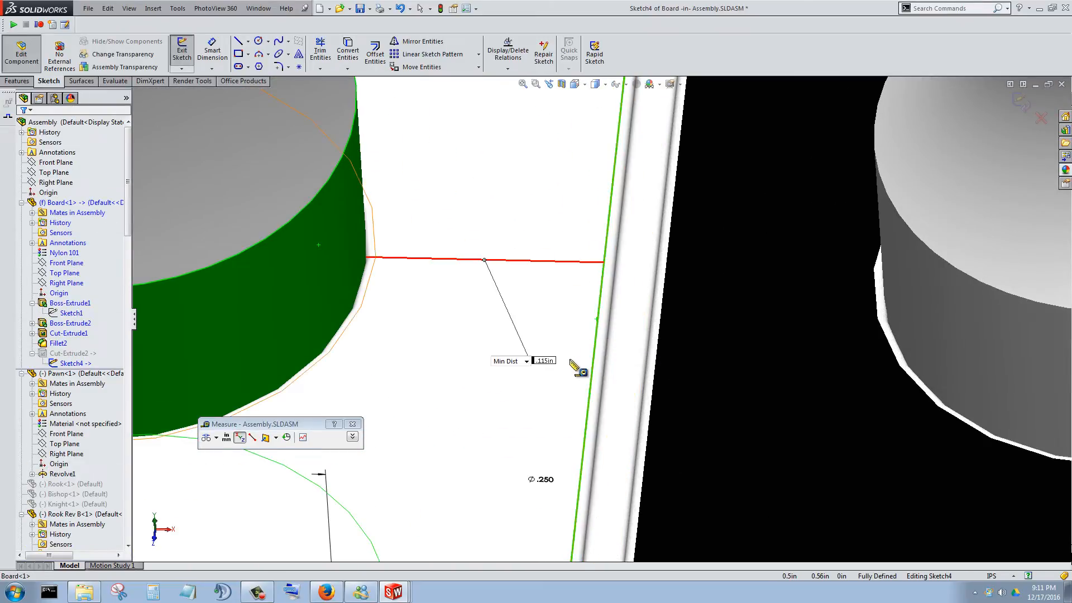
- Measure the minimum distance from the end pawn's base to the edge of its black square facing the rook
scroll(553, 381, "up", 1)
middle_click_drag(683, 369, 743, 320)
left_click(857, 306)
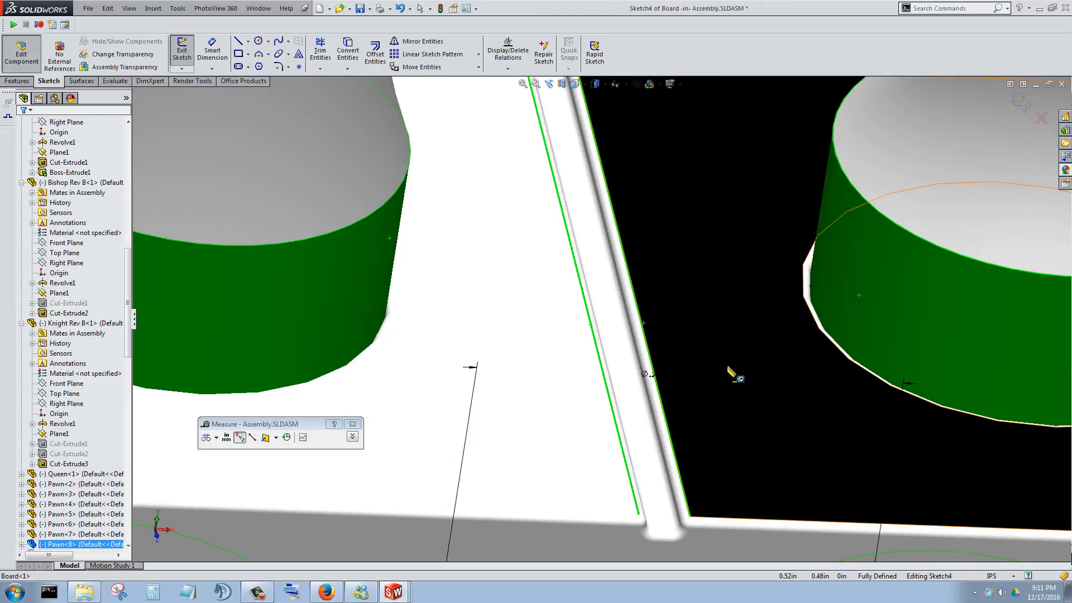
scroll(732, 373, "up", 6)
left_click(239, 334)
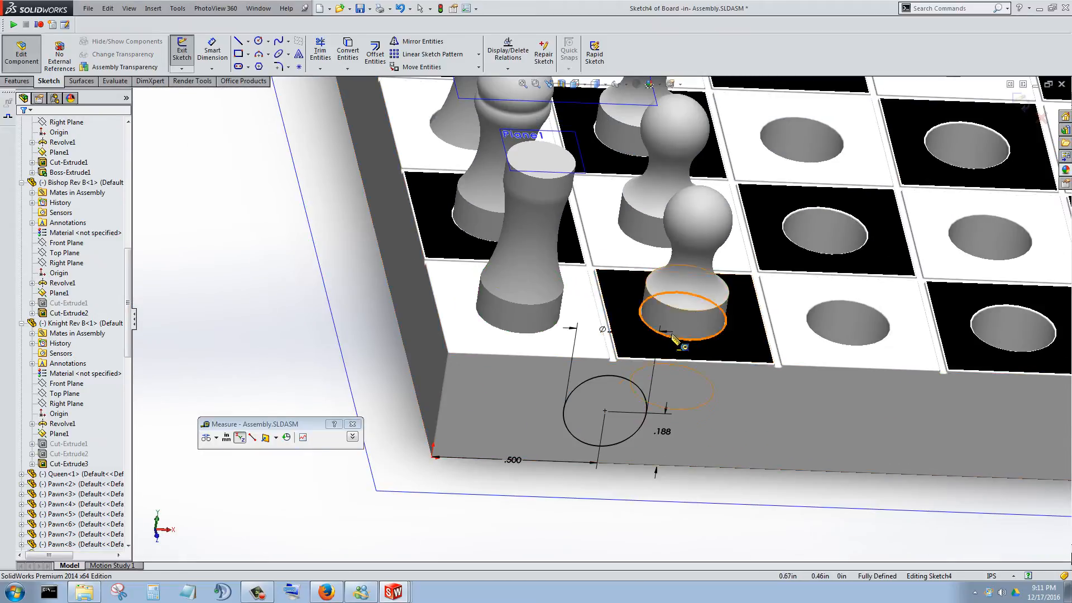
scroll(675, 339, "down", 6)
left_click(607, 244)
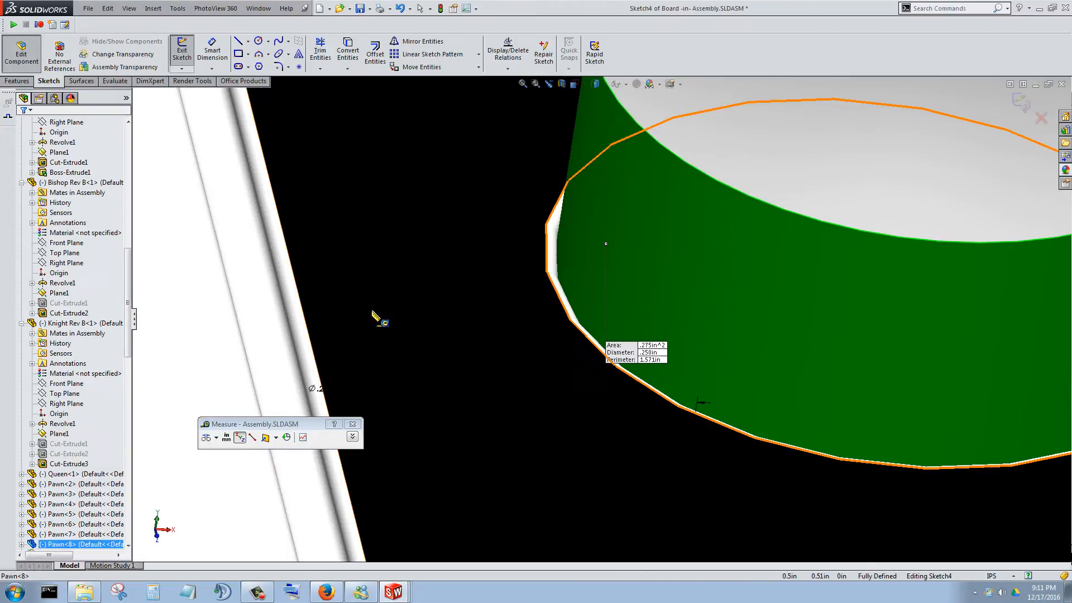
left_click(309, 329)
scroll(308, 330, "up", 5)
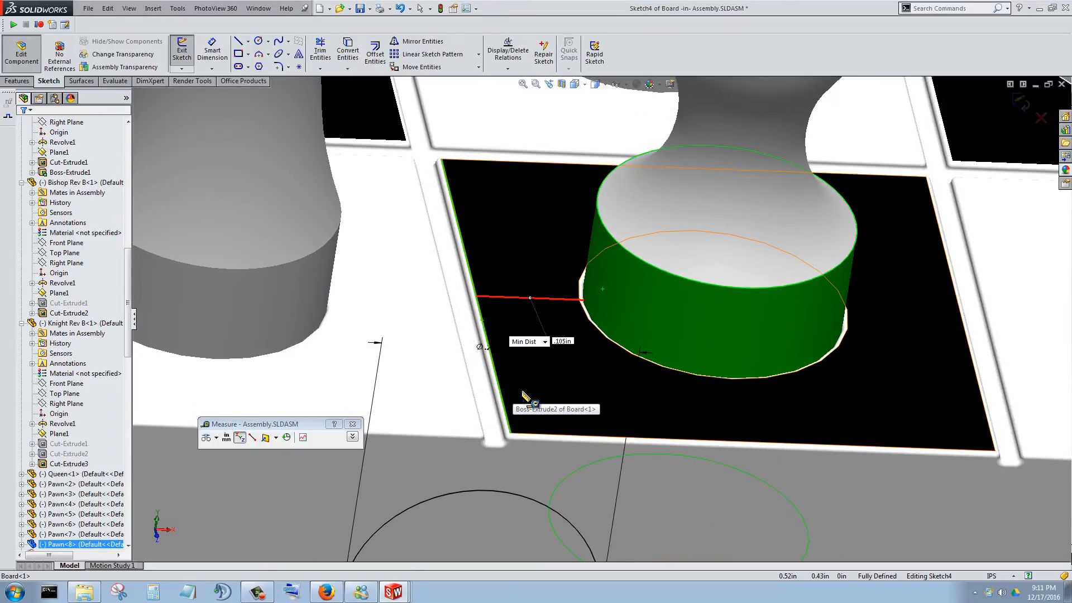
- Close the measuring tool and exit the hole sketch
scroll(524, 394, "up", 5)
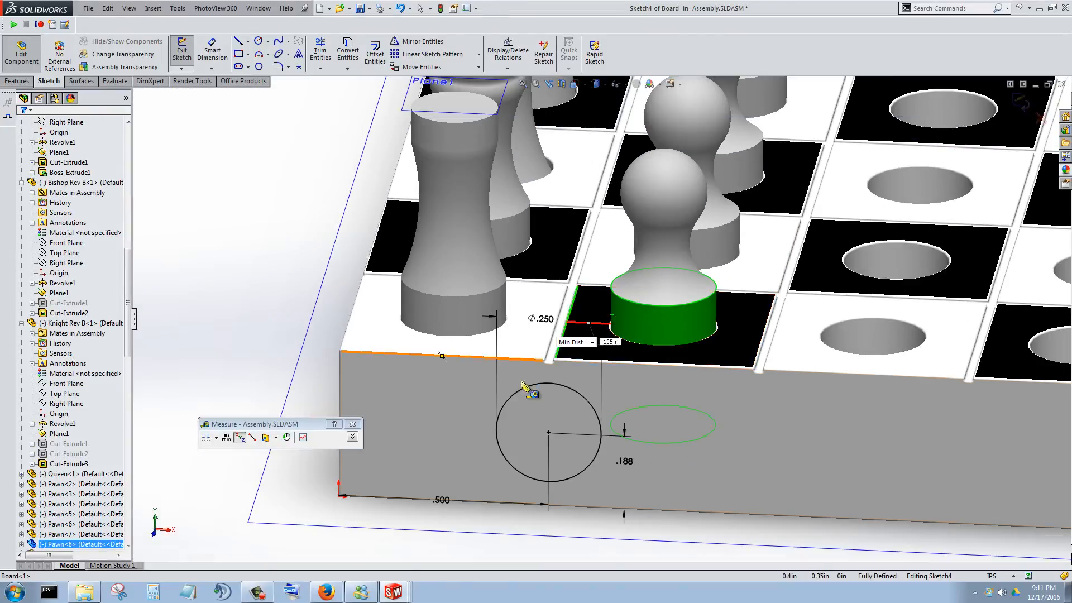
middle_click_drag(695, 501, 702, 454)
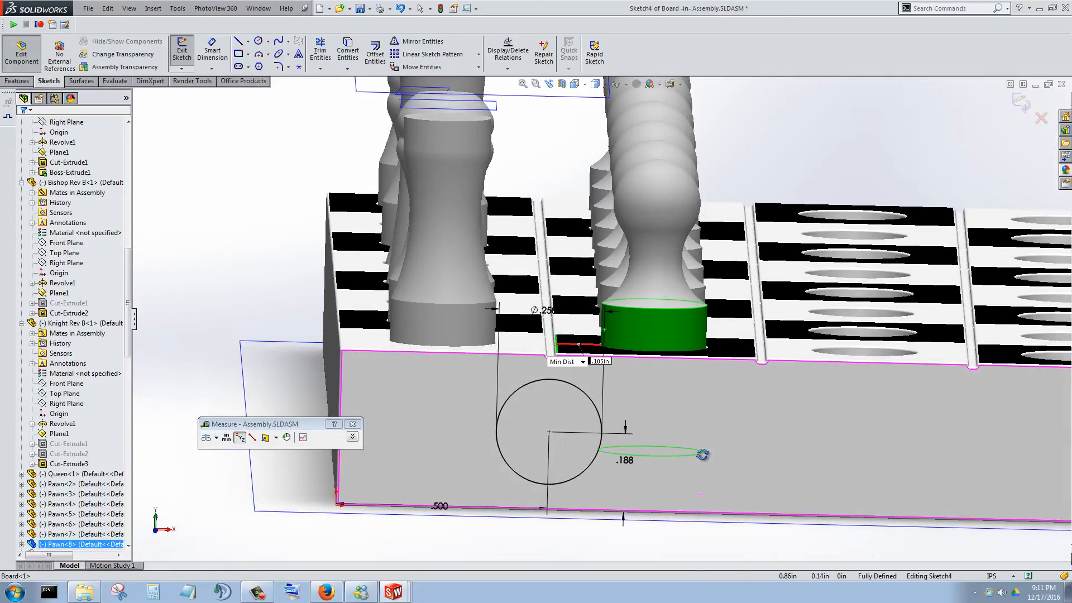
scroll(706, 442, "up", 2)
middle_click_drag(719, 356, 730, 364)
scroll(716, 337, "down", 4)
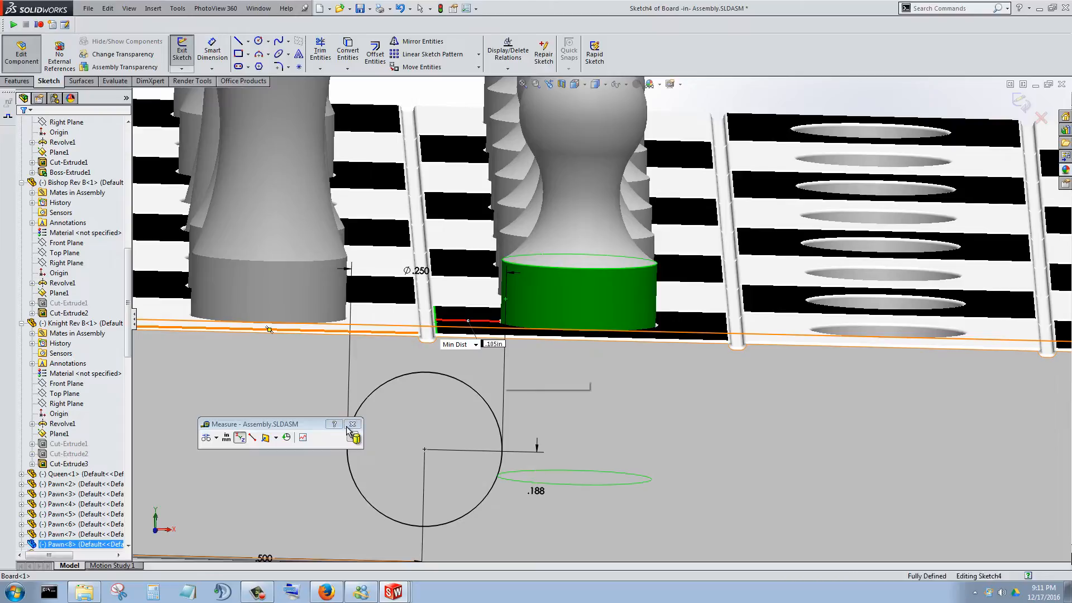
left_click(349, 426)
left_click(183, 44)
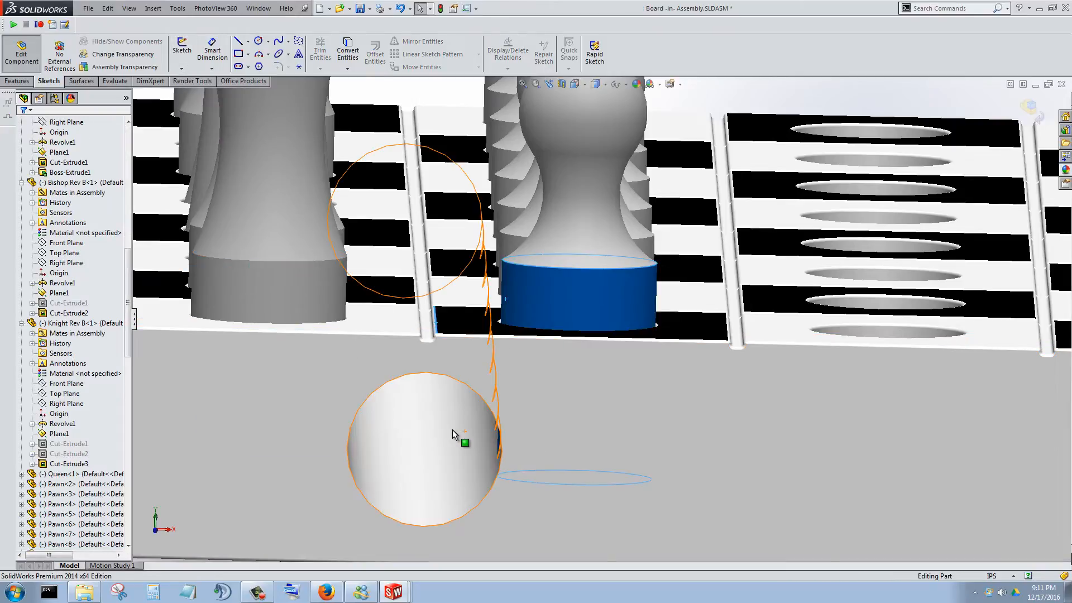
- Inspect the hole through the board's side and its clearance to the pawn row's sockets
scroll(451, 430, "down", 2)
mouse_move(451, 431)
middle_mouse_down()
mouse_move(454, 401)
mouse_move(450, 418)
middle_mouse_up()
scroll(462, 408, "up", 4)
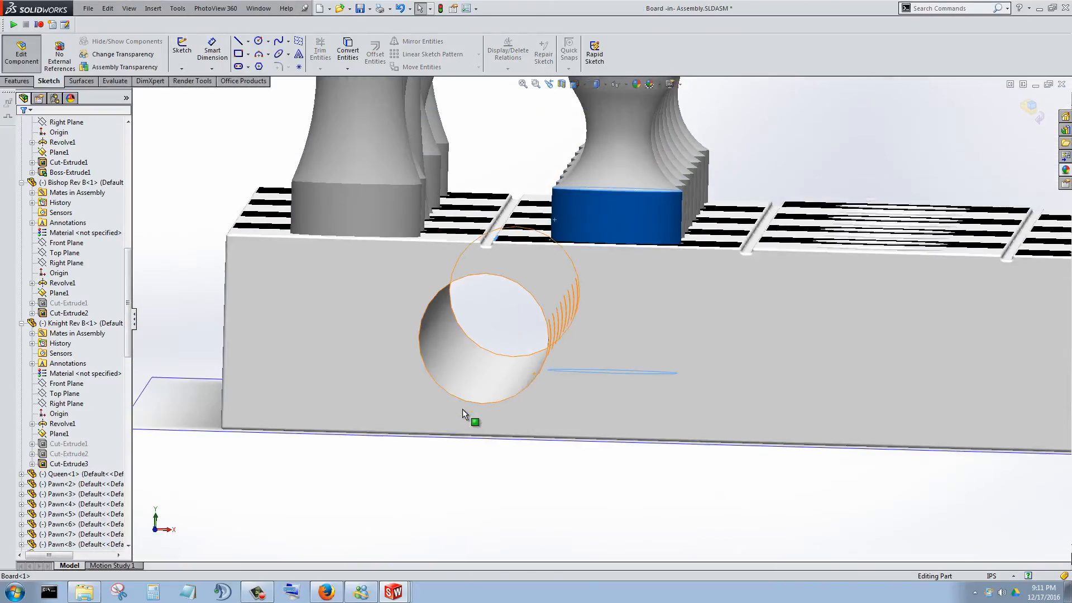
middle_click_drag(591, 259, 596, 297)
scroll(642, 217, "down", 5)
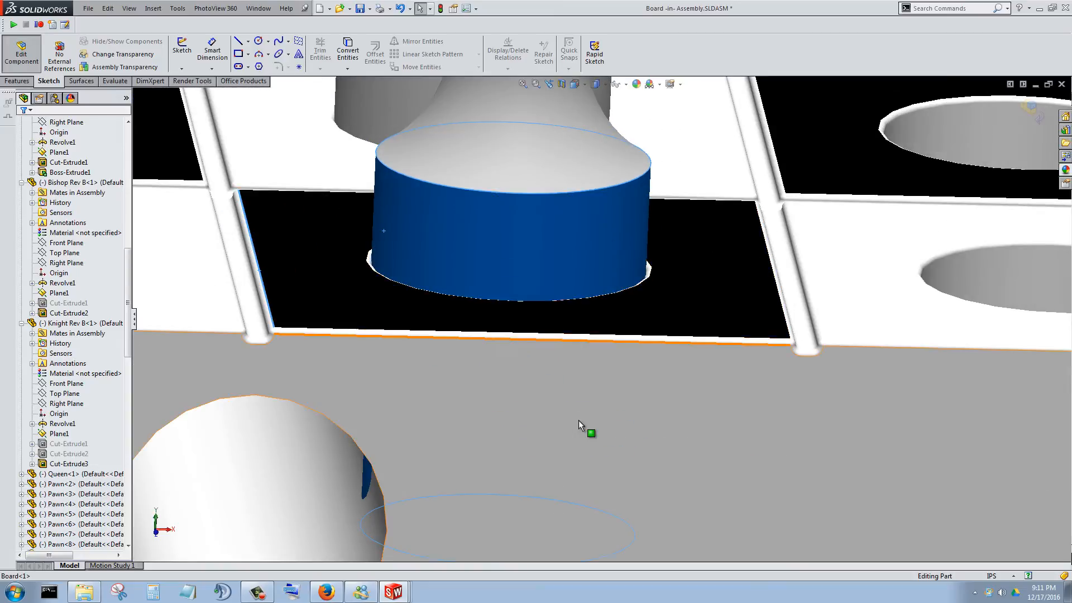
scroll(578, 420, "up", 6)
- Measure the minimum distance from the end pawn's base to the edge of its square facing away from the rook
left_click(695, 554)
left_click(177, 9)
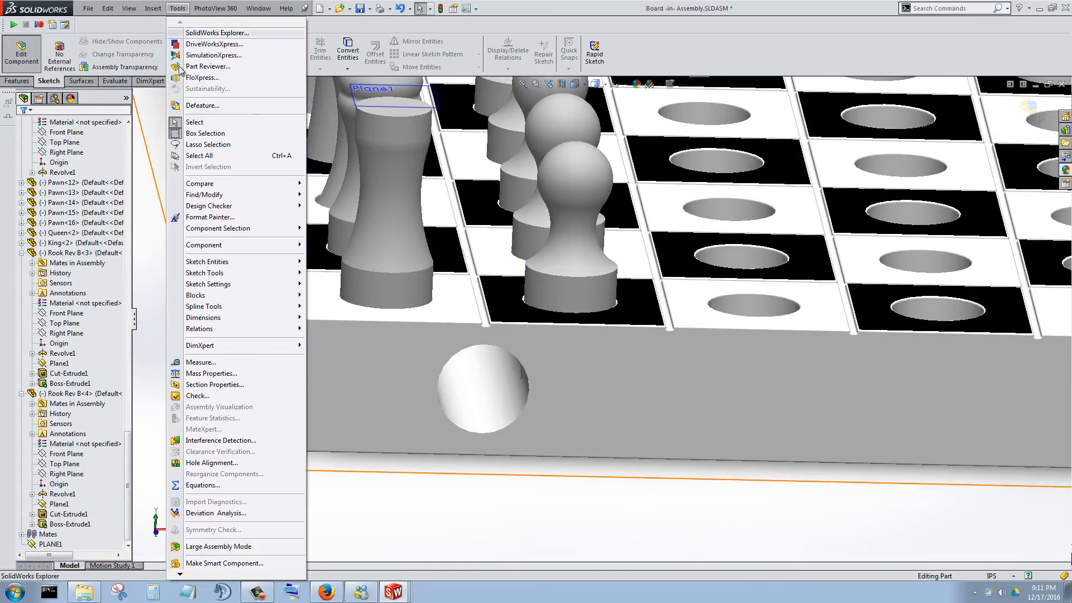
left_click(201, 362)
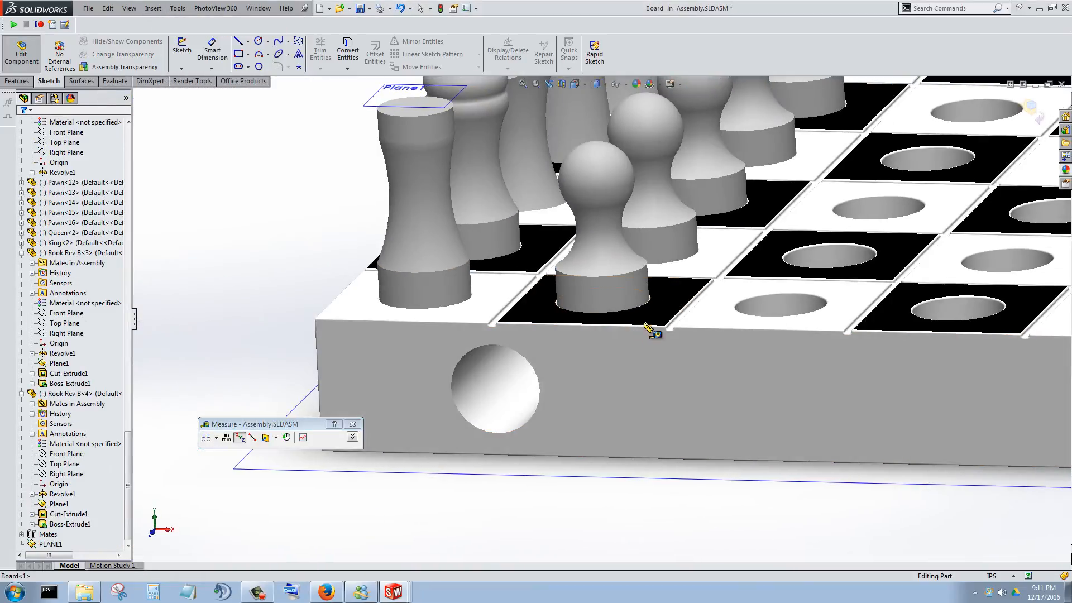
scroll(648, 333, "down", 5)
left_click(614, 280)
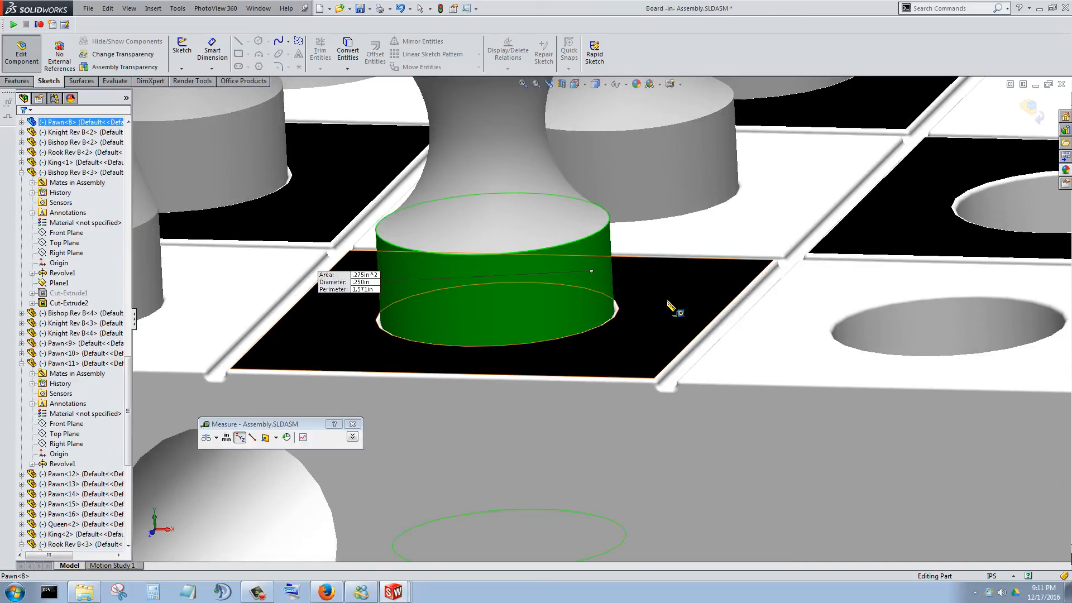
left_click(723, 310)
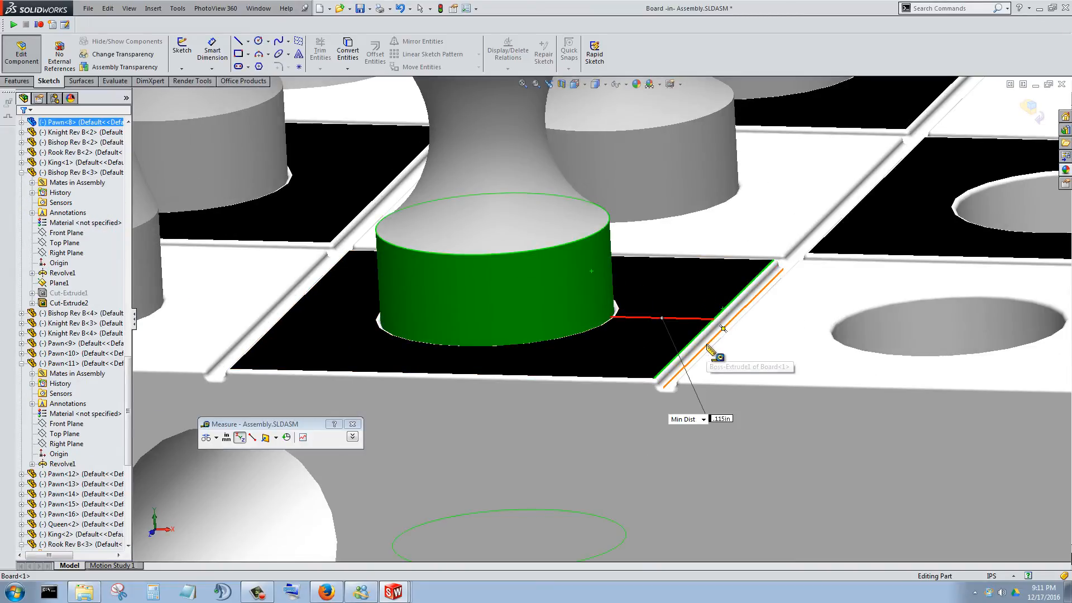
scroll(467, 340, "down", 5)
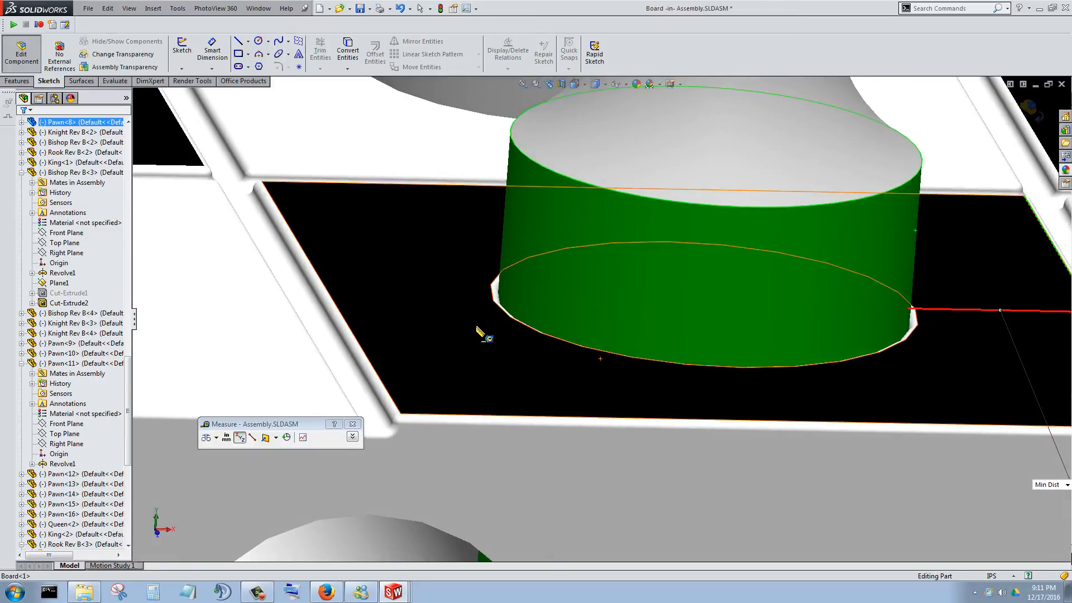
scroll(480, 332, "up", 8)
middle_click_drag(700, 371, 692, 481)
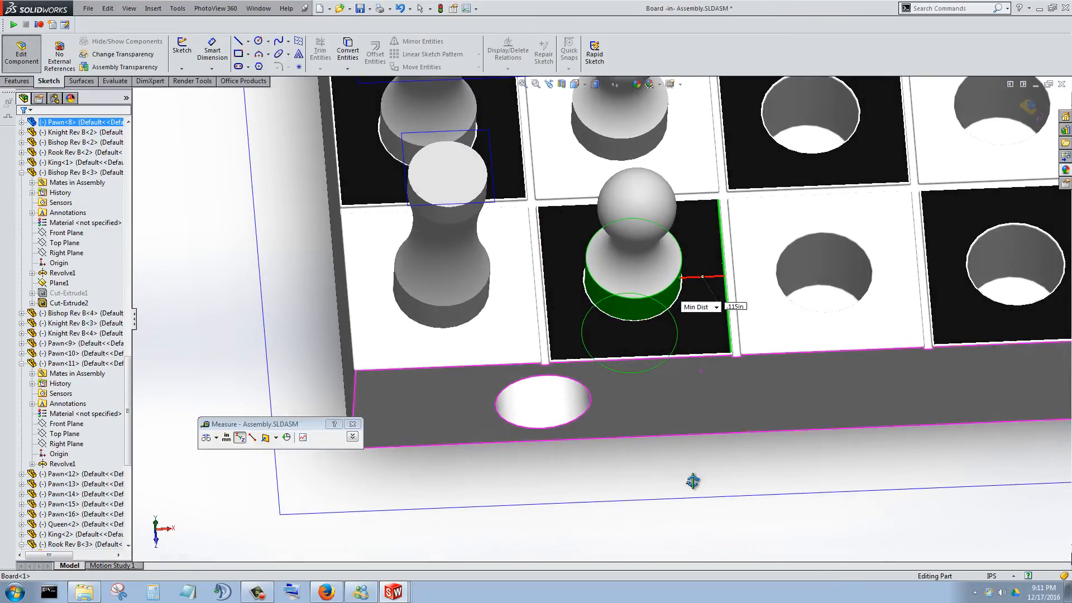
- Clear the measurement and re-measure the minimum distance from the end pawn's base to its square's edge facing the rook
left_click(730, 533)
scroll(589, 303, "down", 5)
left_click(602, 277)
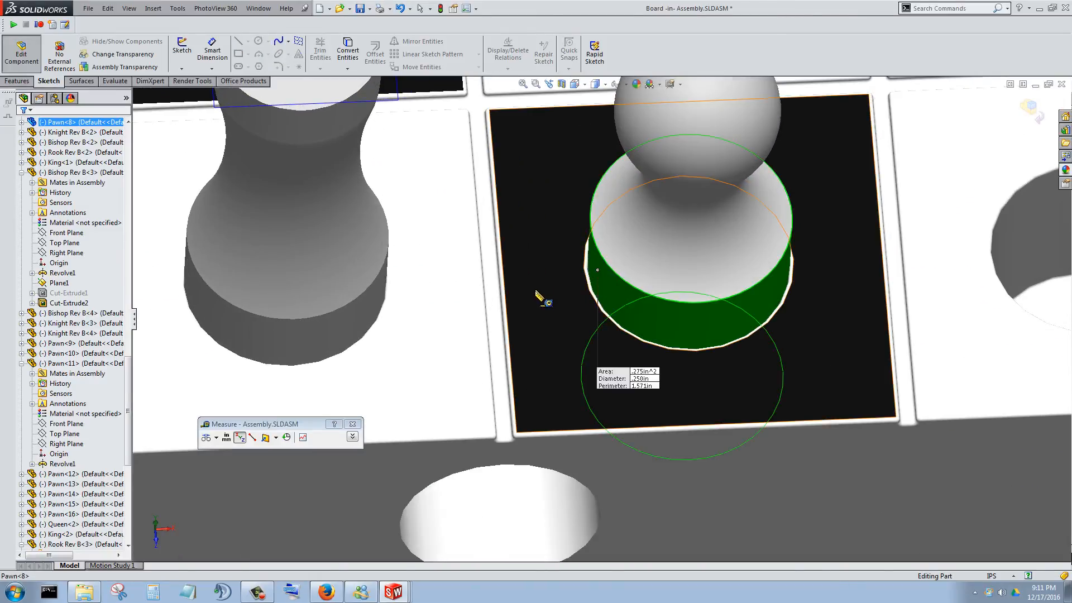
scroll(505, 296, "down", 5)
left_click(493, 297)
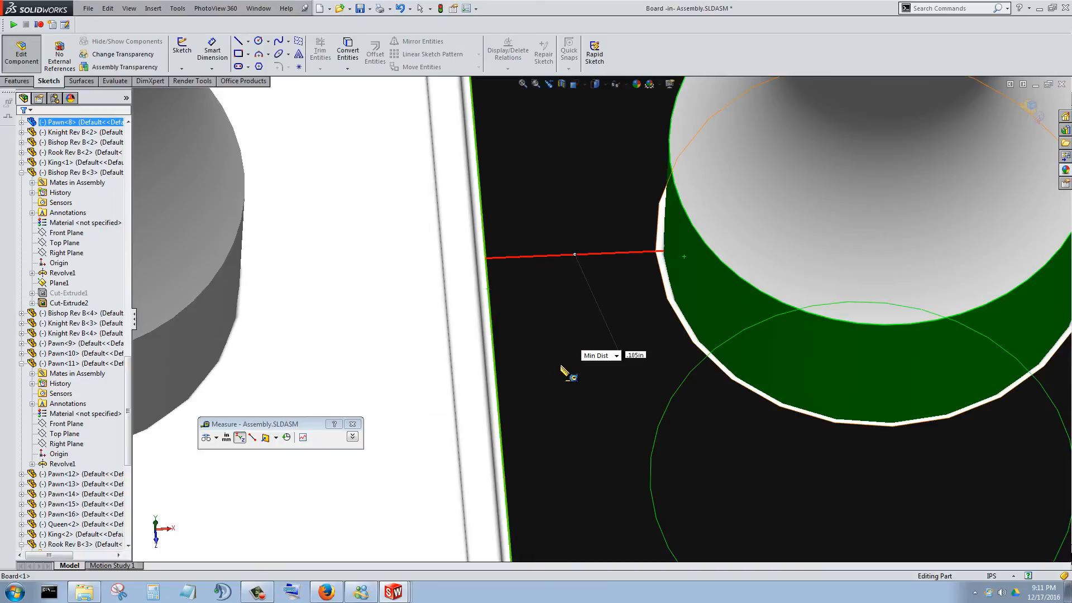
- Clear the selection and re-measure the minimum distance from the end pawn's base to the square edge facing away from the rook
scroll(564, 371, "up", 5)
left_click(872, 533)
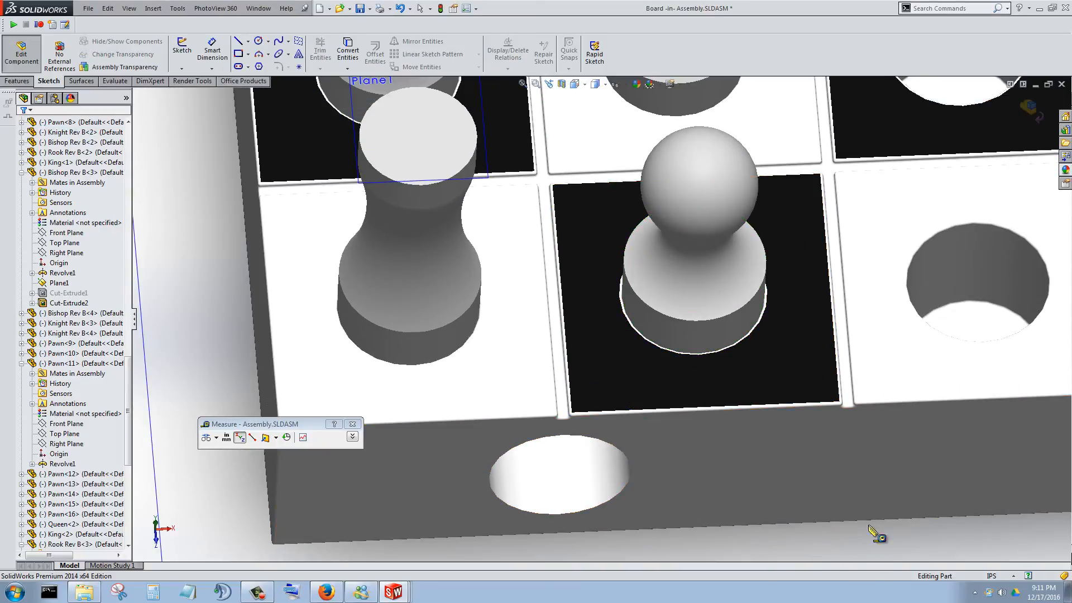
scroll(815, 338, "down", 5)
left_click(612, 235)
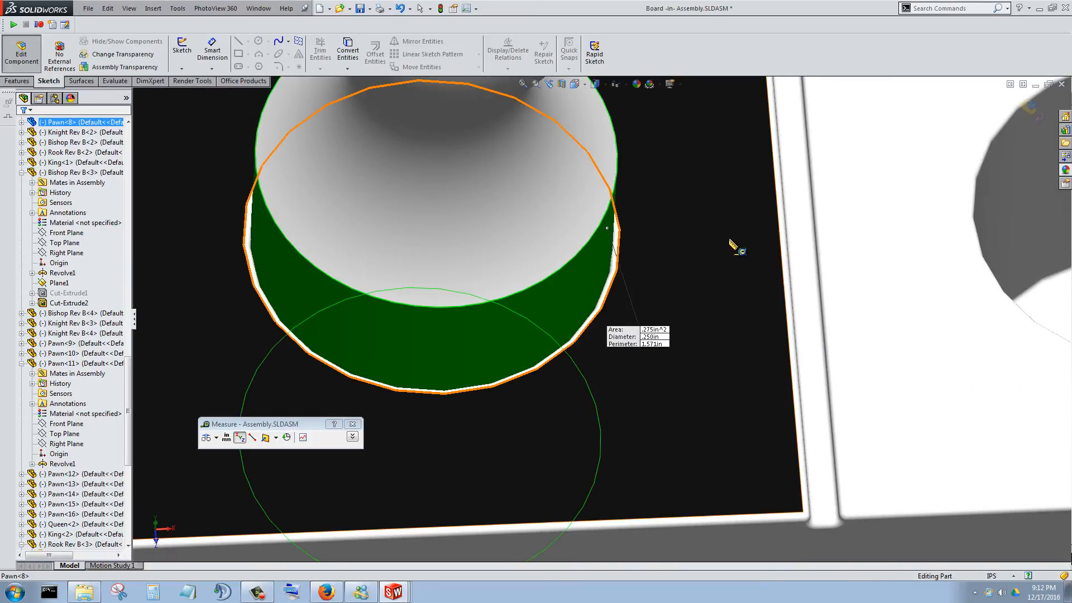
left_click(780, 244)
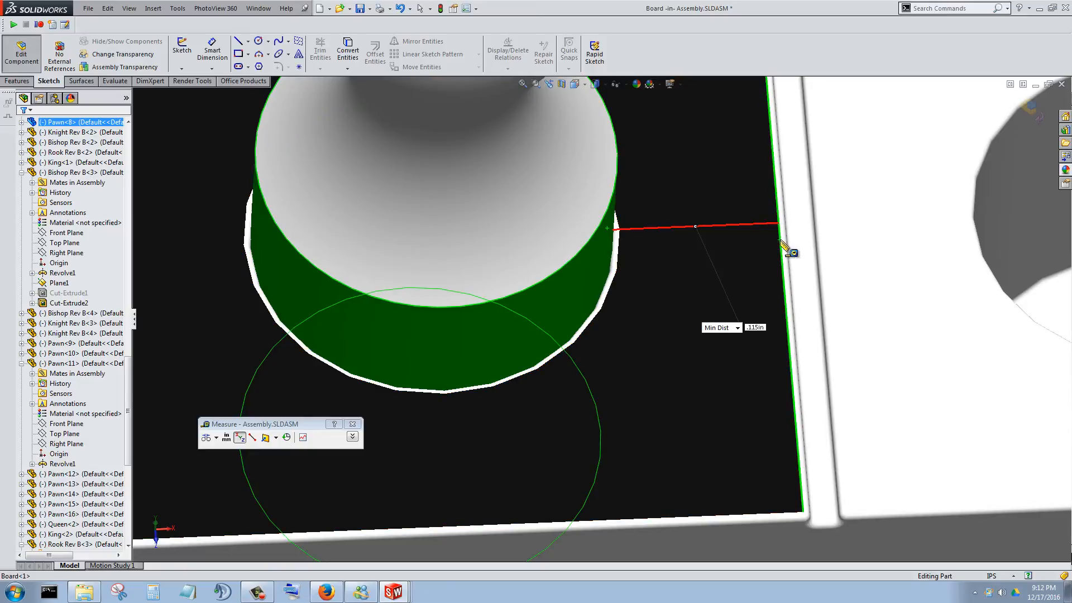
scroll(780, 244, "up", 5)
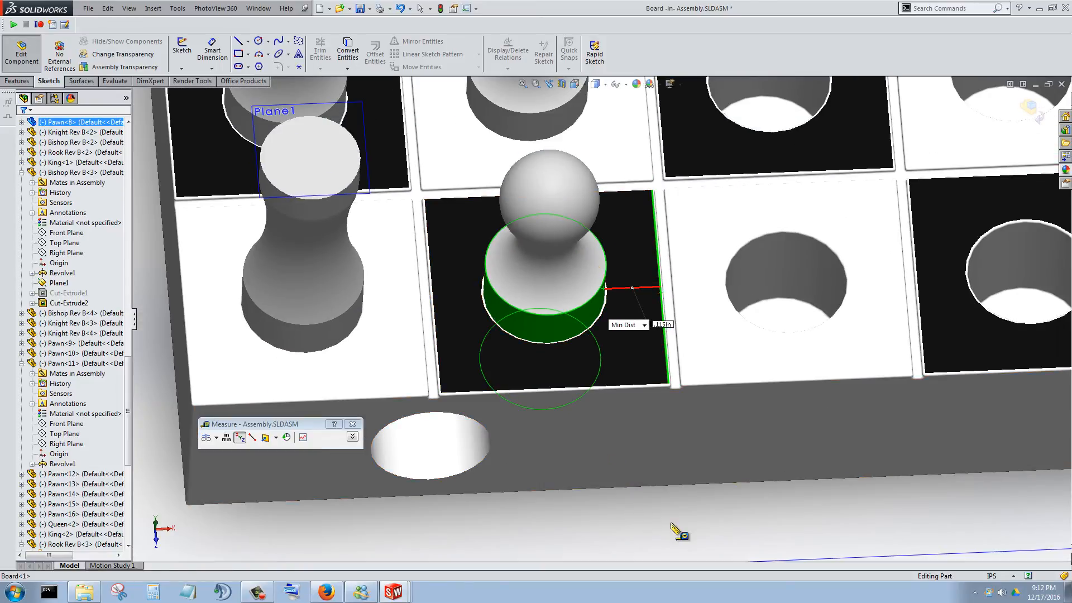
- Compare the end pawn's position on its square with the board's side hole, and close the measuring tool
middle_click_drag(681, 531, 566, 349)
scroll(566, 351, "down", 3)
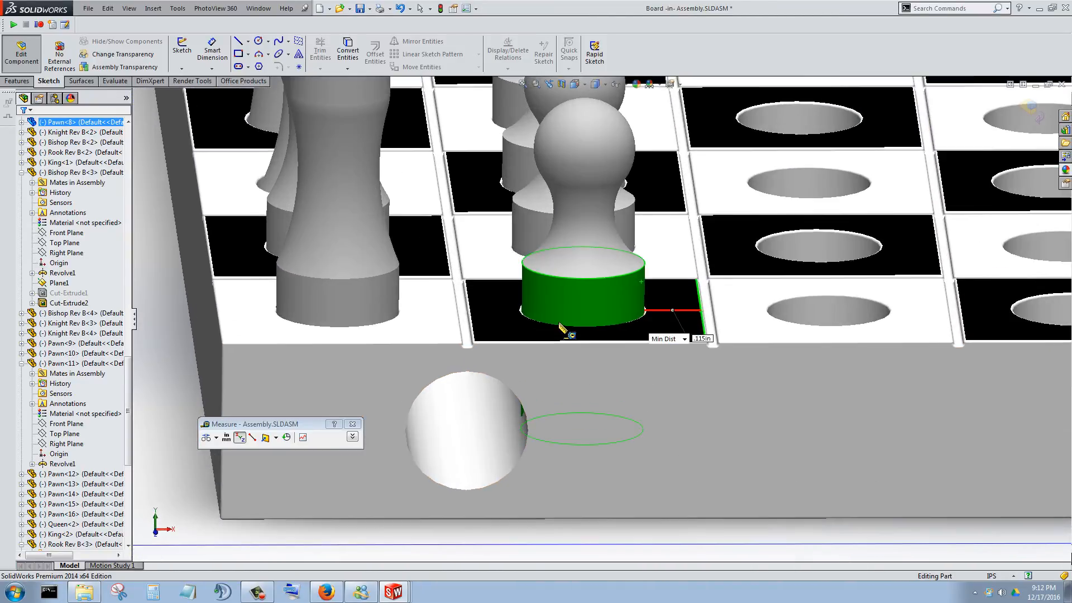
scroll(558, 330, "up", 4)
scroll(562, 305, "down", 2)
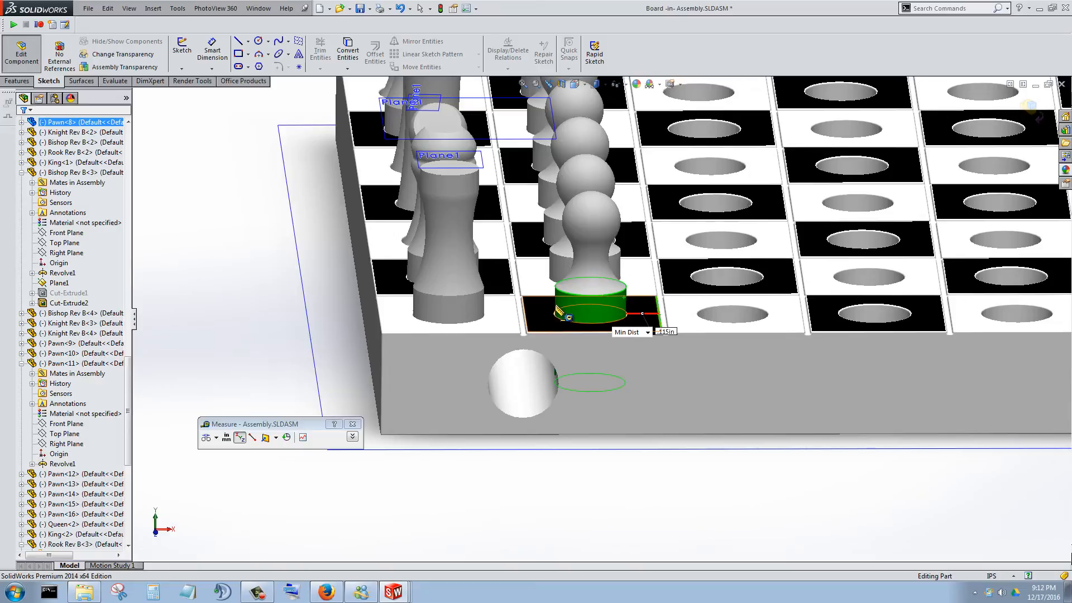
middle_click_drag(580, 356, 563, 378)
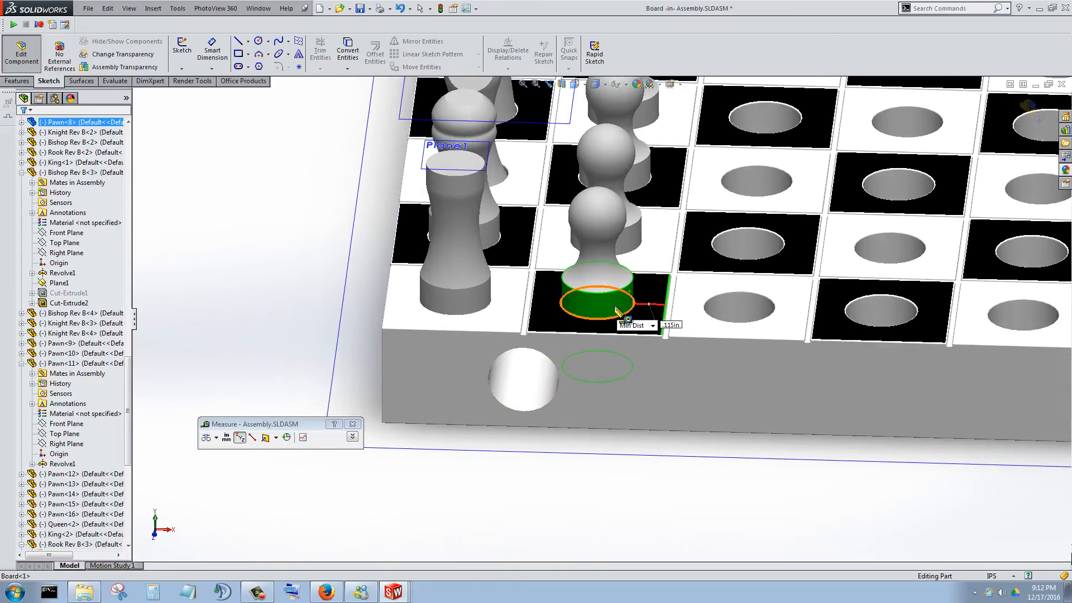
scroll(617, 311, "down", 4)
scroll(454, 321, "up", 4)
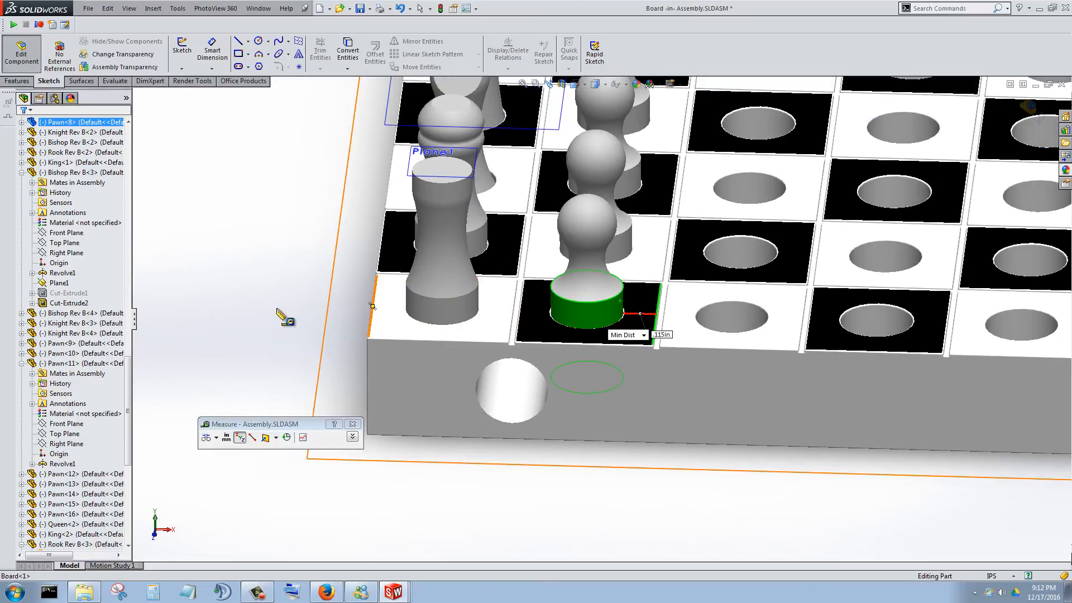
key("Escape")
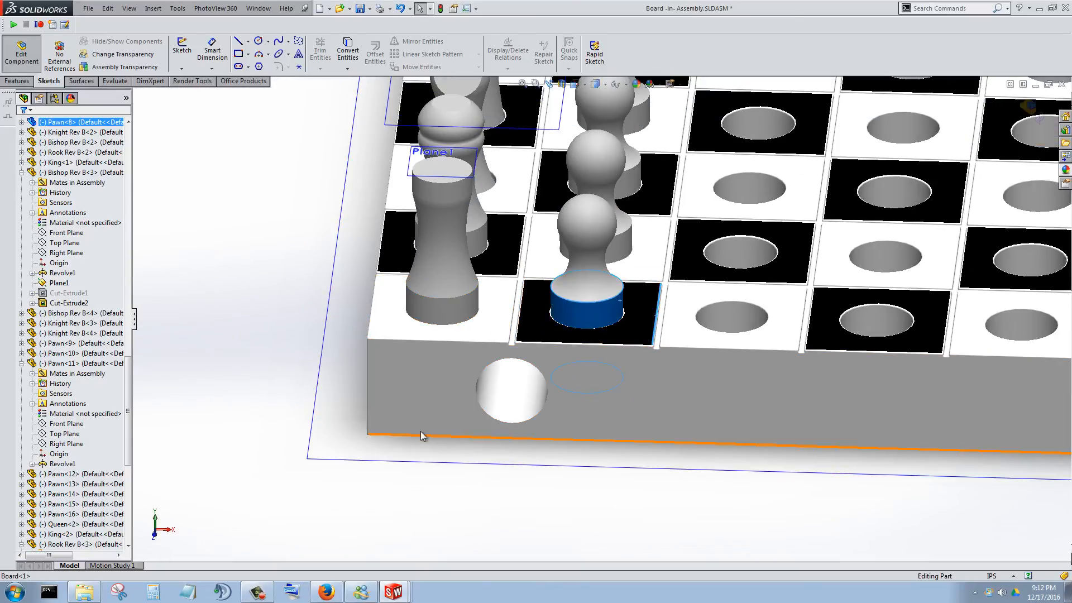
- Inspect the side hole from several angles for overlap with the end pawn's socket and clearance to the rook
scroll(551, 294, "down", 4)
scroll(601, 350, "up", 4)
middle_click_drag(640, 363, 689, 328)
scroll(592, 417, "up", 3)
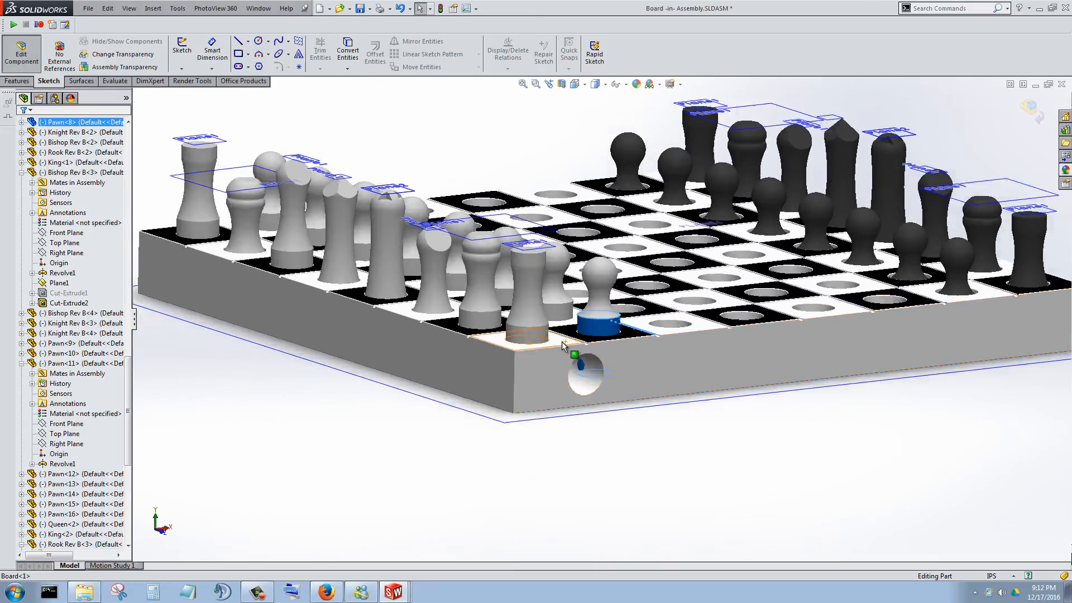
scroll(562, 341, "down", 5)
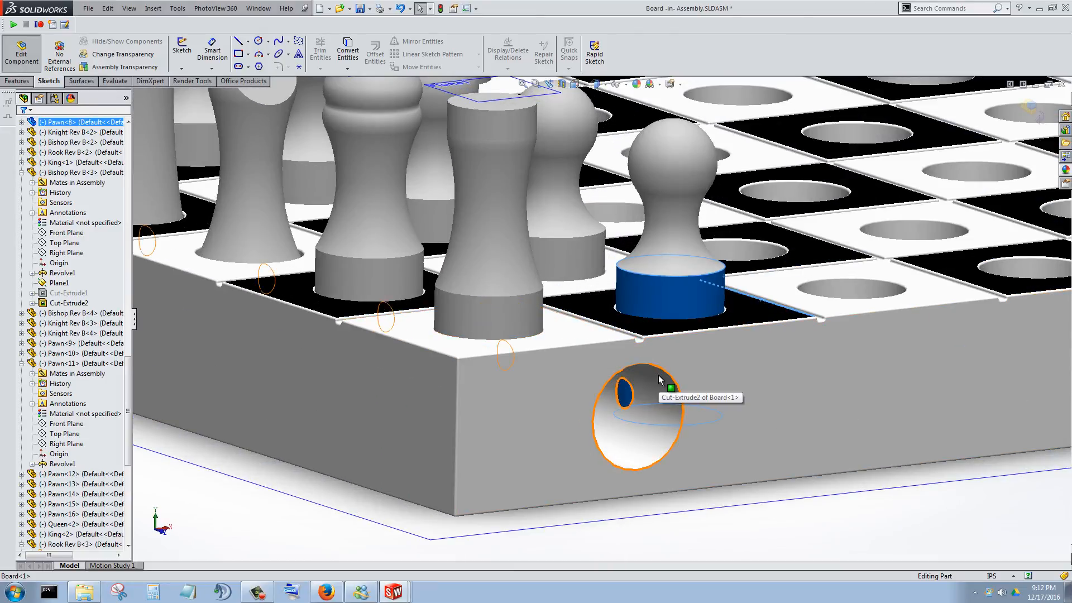
middle_click_drag(742, 381, 669, 403)
scroll(673, 399, "up", 4)
scroll(676, 303, "down", 4)
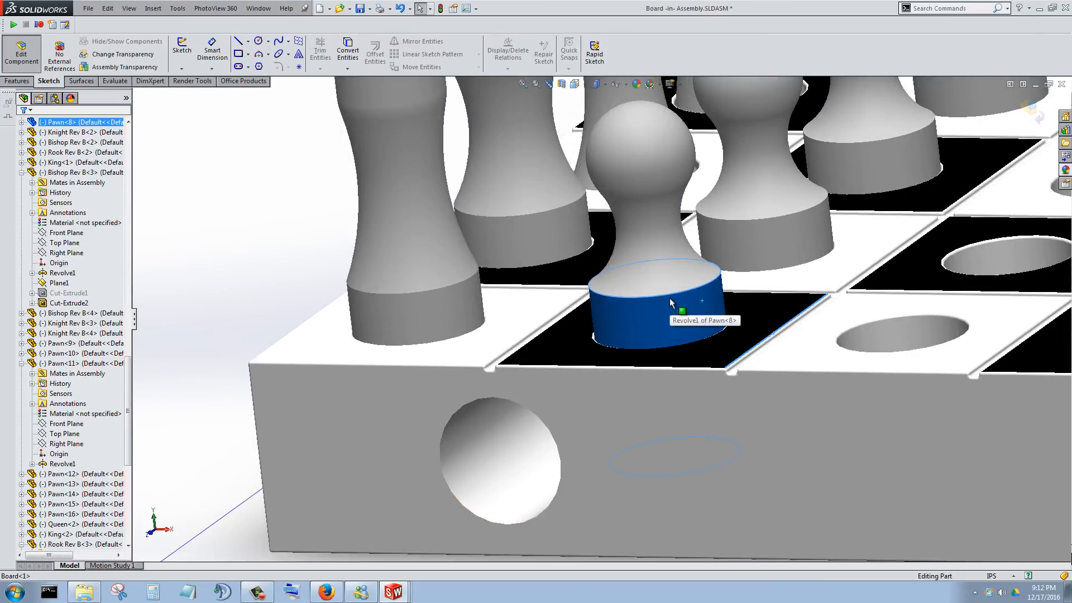
scroll(614, 406, "up", 3)
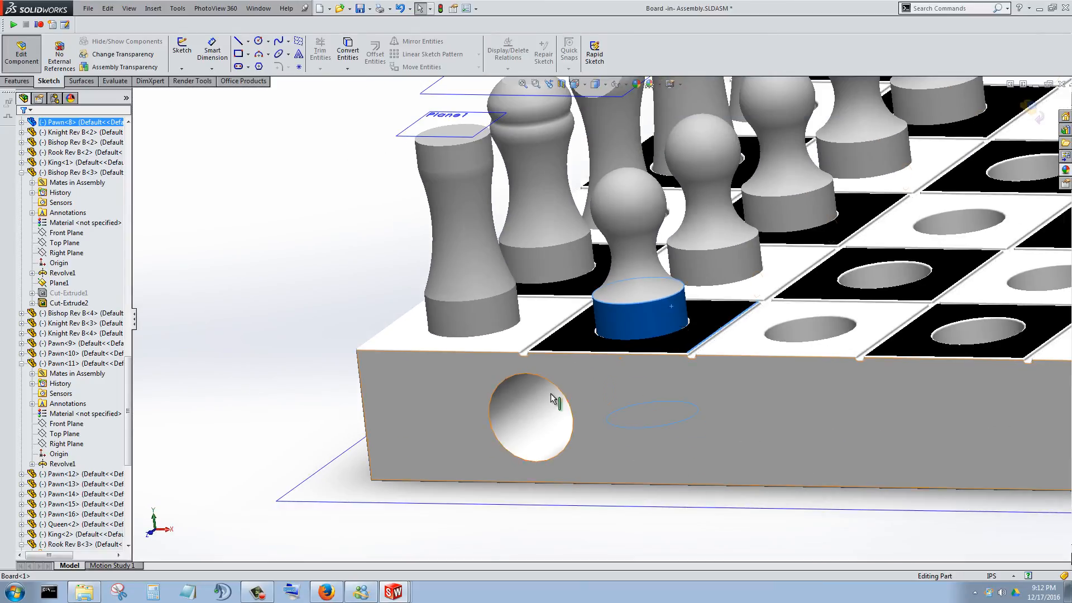
scroll(538, 405, "down", 4)
- Select the side hole's cut and examine its path through the board relative to both rows of light pieces
left_click(557, 421)
scroll(575, 401, "down", 2)
scroll(607, 398, "up", 5)
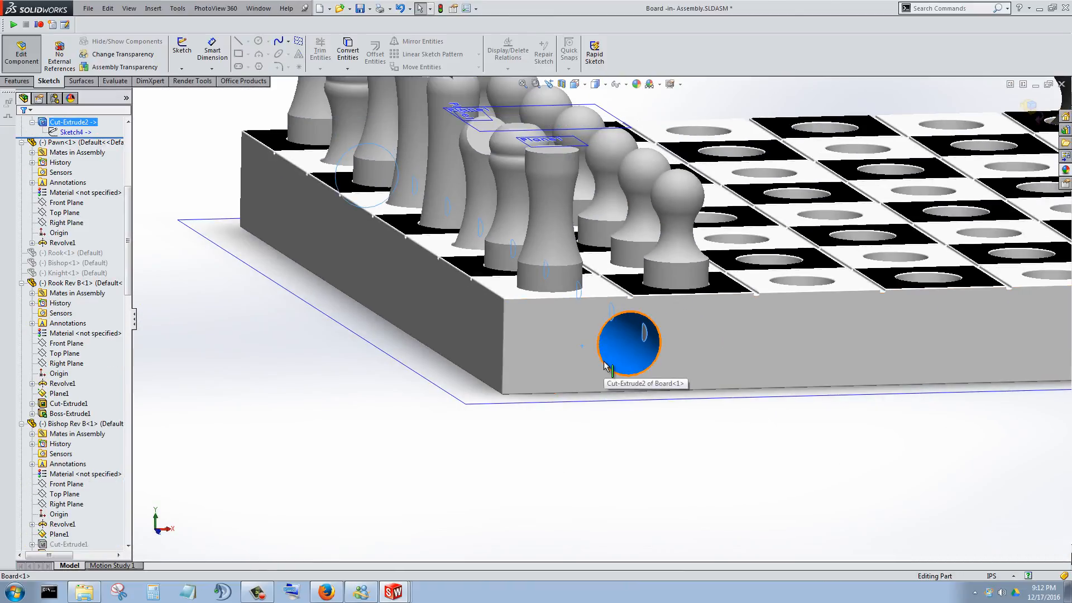
scroll(604, 366, "up", 5)
scroll(623, 234, "down", 2)
scroll(628, 245, "up", 2)
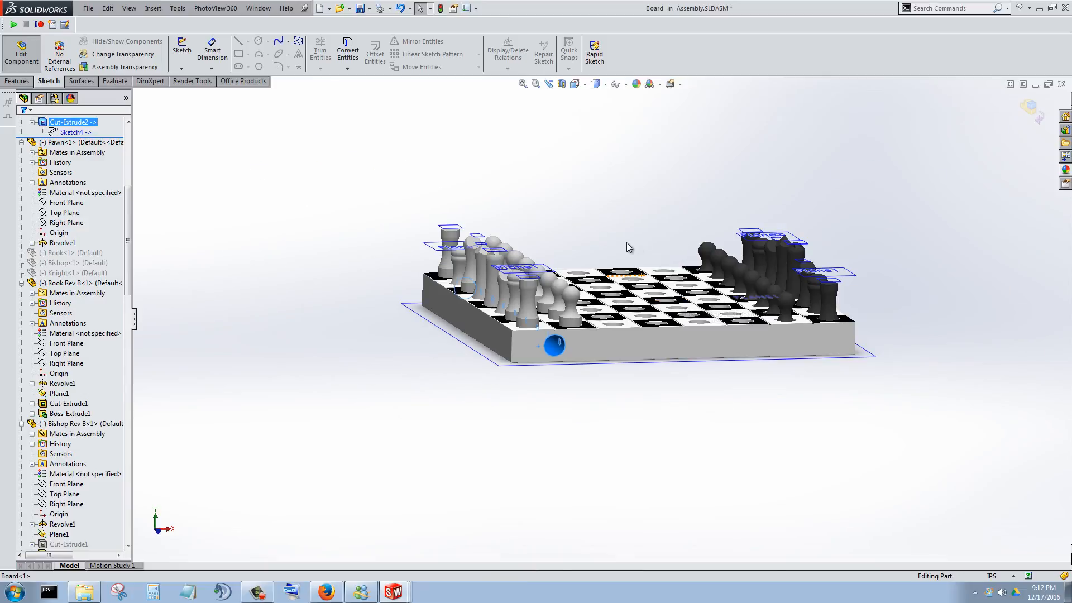
scroll(596, 311, "down", 4)
scroll(603, 335, "up", 5)
scroll(614, 363, "down", 3)
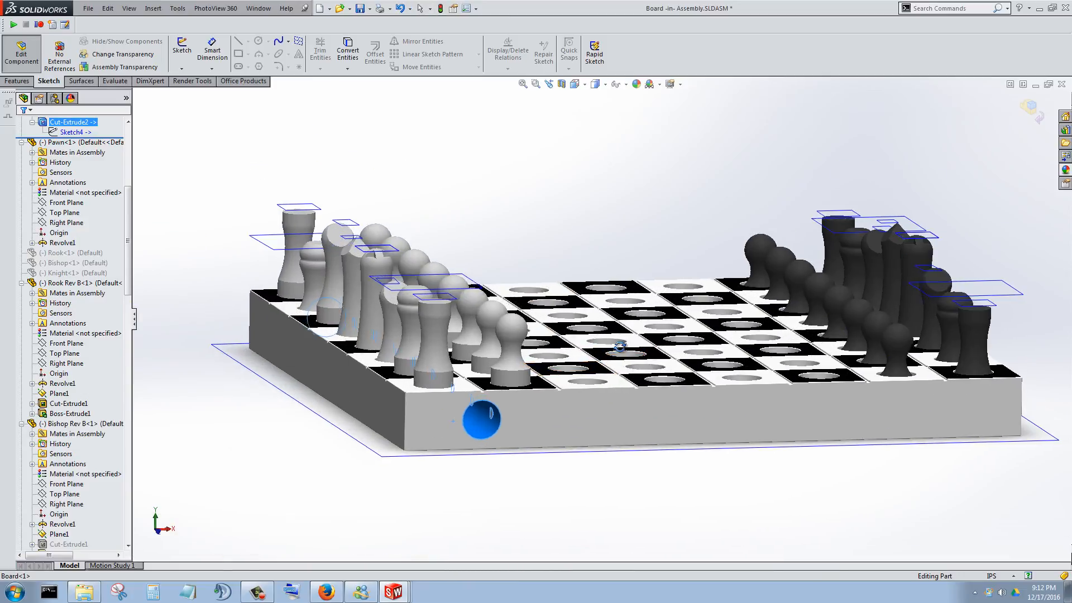
middle_click_drag(620, 347, 550, 385)
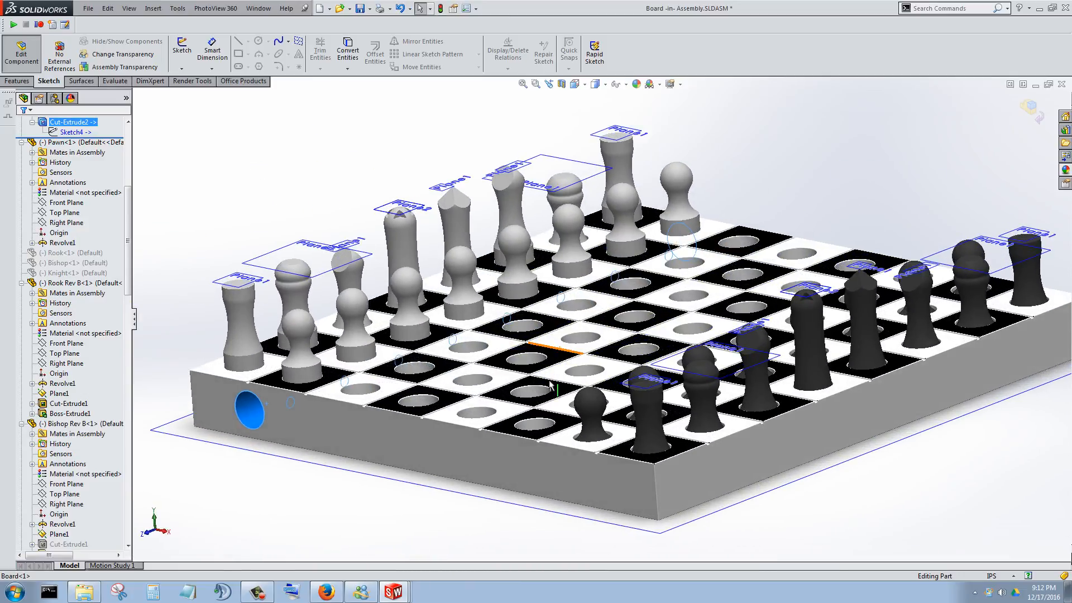